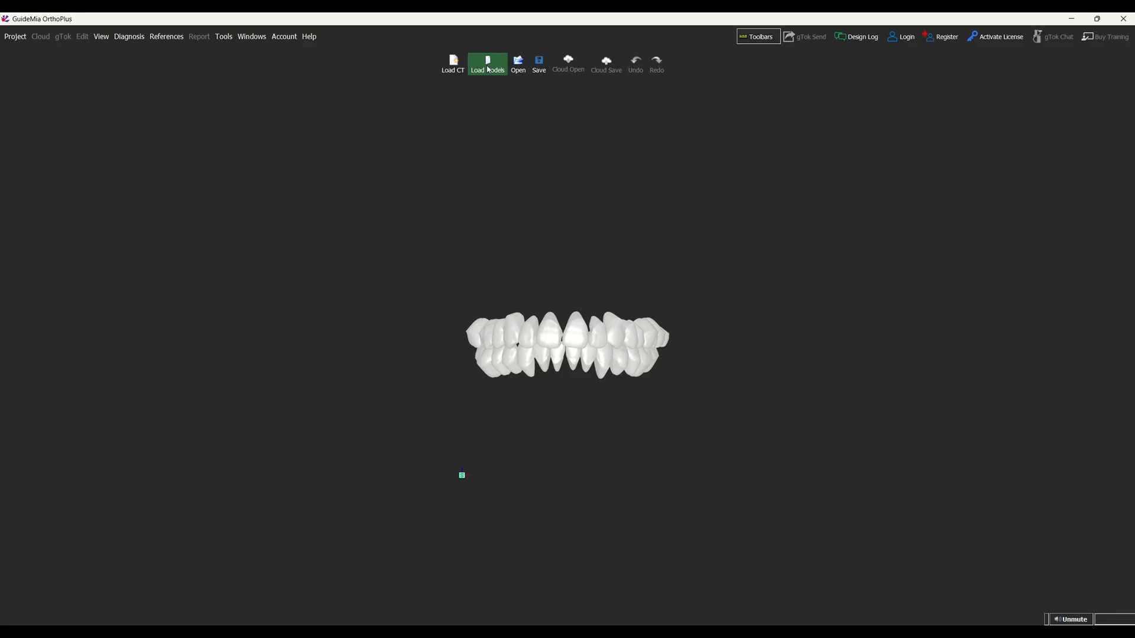
Load the UpperJawScan STL file as the upper jaw model.
{"action": "left_click", "coordinate": [488, 69]}
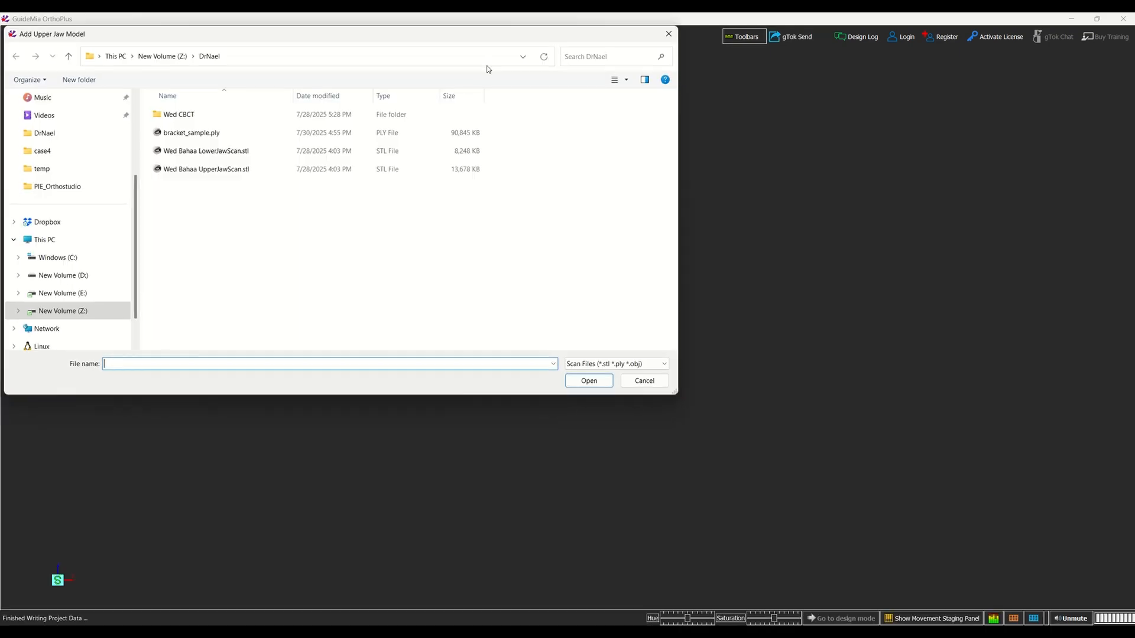
{"action": "double_click", "coordinate": [236, 170]}
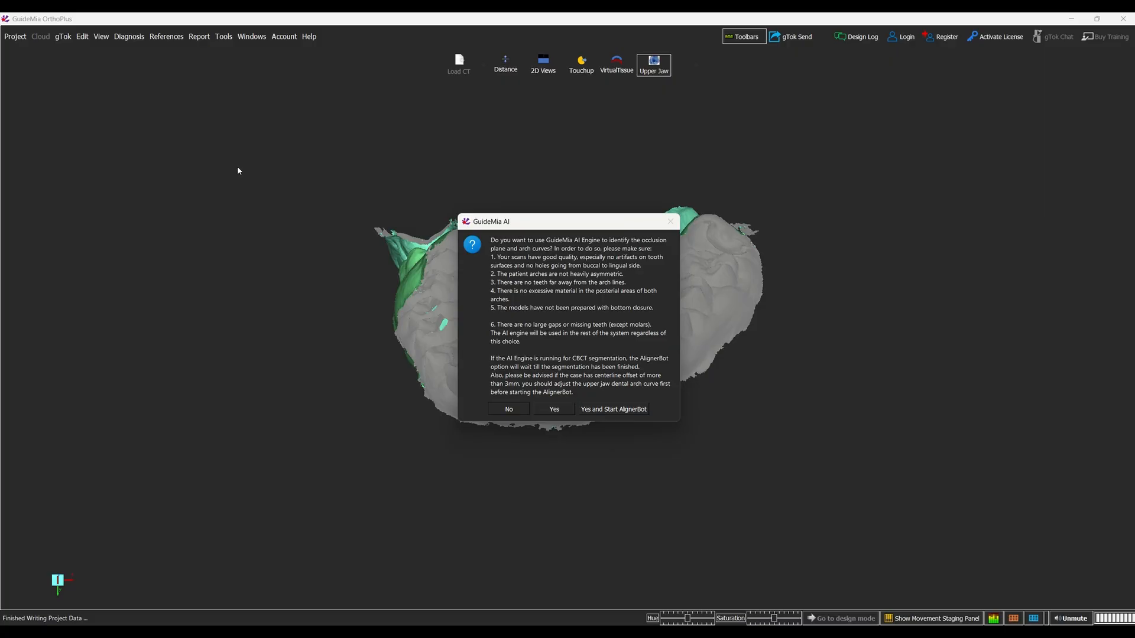
Start AlignerBot with the GuideMia AI Engine, accept the default initial treatment plan, and run the Tooth Segmentation workflow.
{"action": "left_click_drag", "start_coordinate": [572, 225], "coordinate": [753, 230]}
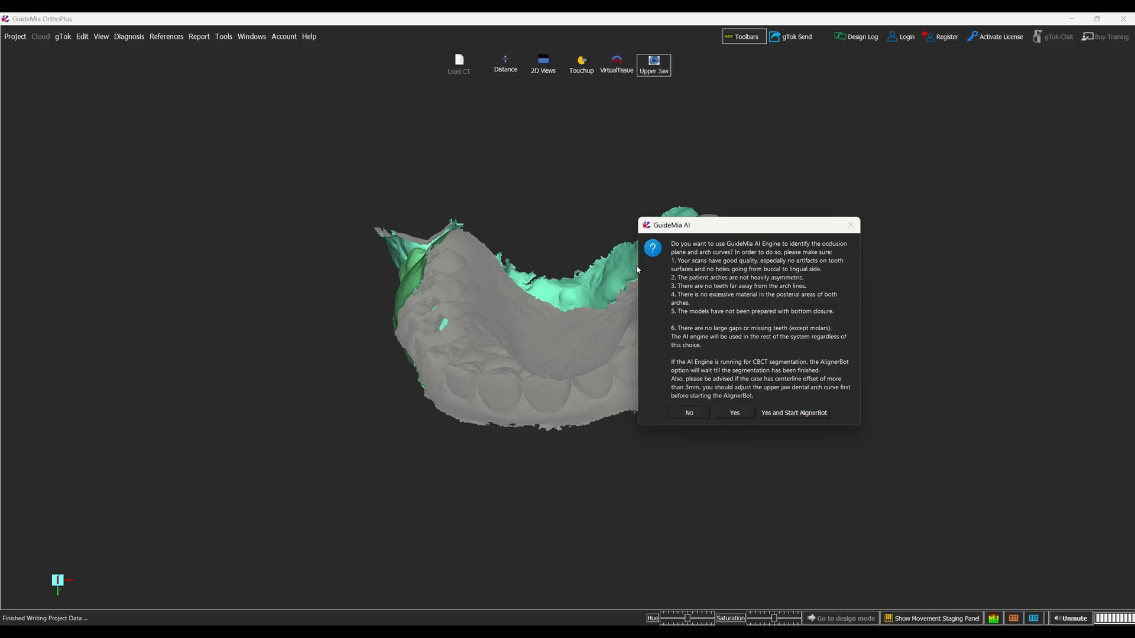
{"action": "left_click", "coordinate": [790, 416]}
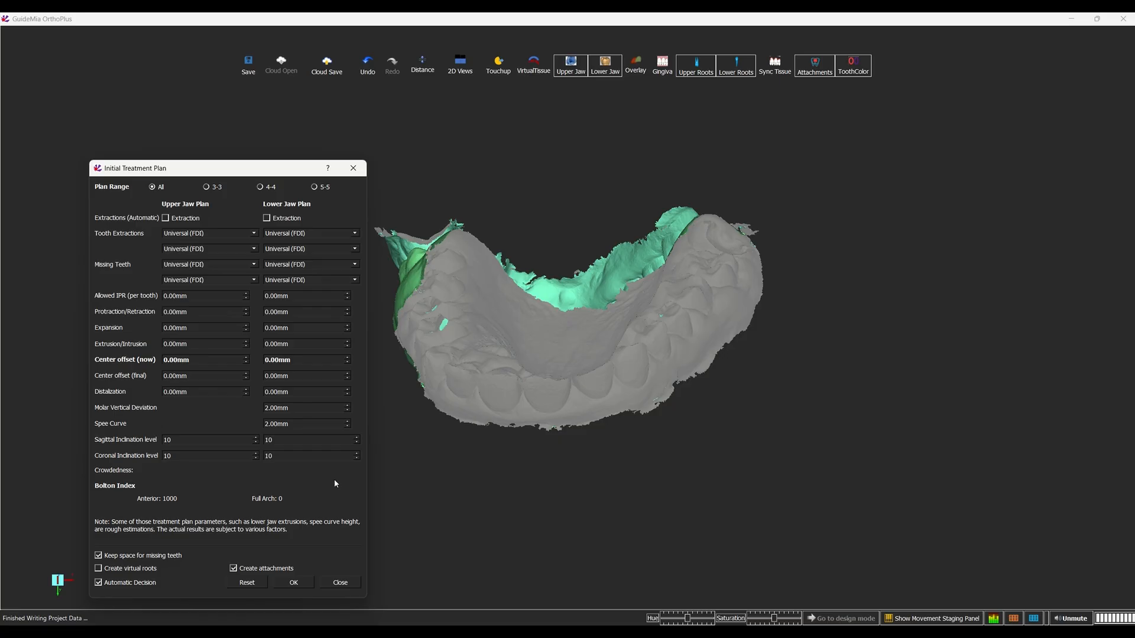
{"action": "left_click", "coordinate": [296, 584]}
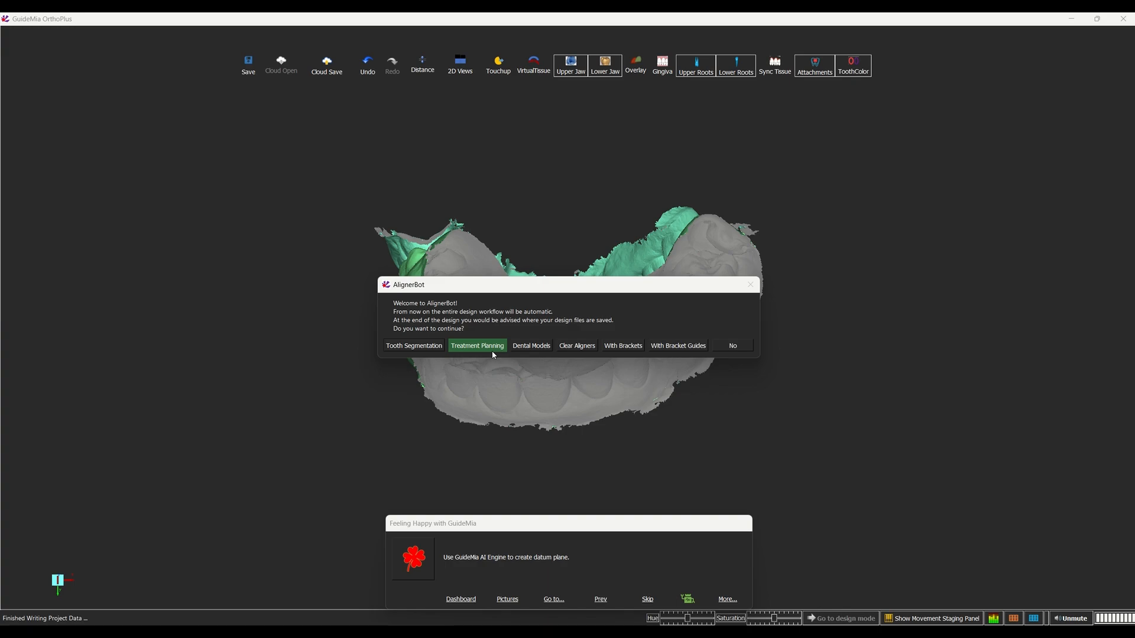
{"action": "left_click", "coordinate": [417, 347]}
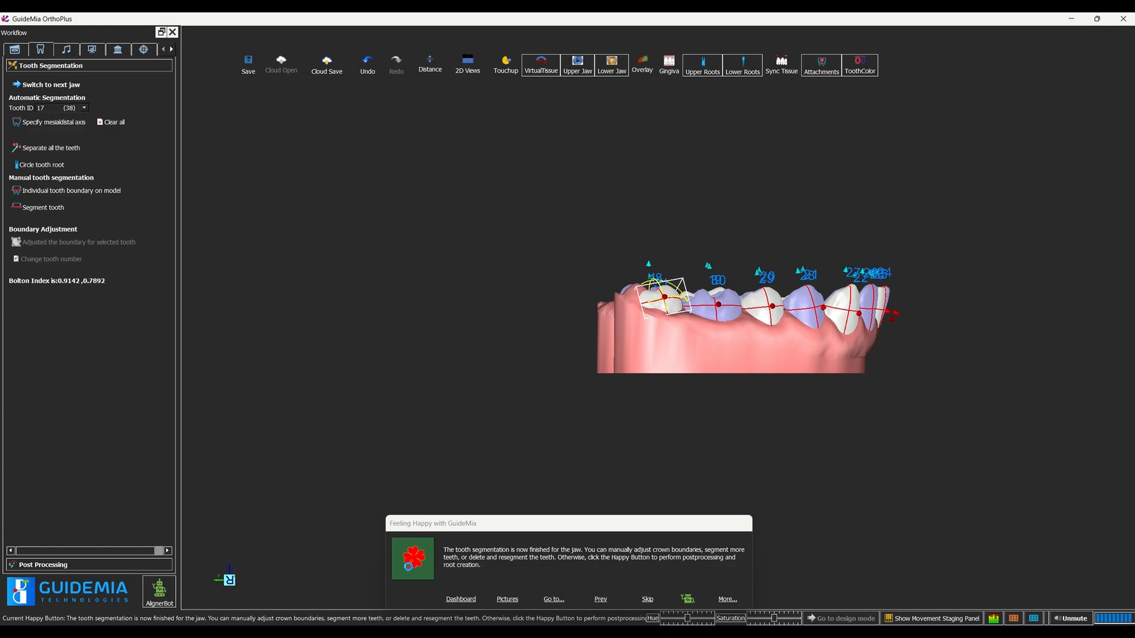
Run postprocessing and root creation on the segmented jaw, and save the project as a GOS file under the patient's name.
{"action": "left_click", "coordinate": [409, 568]}
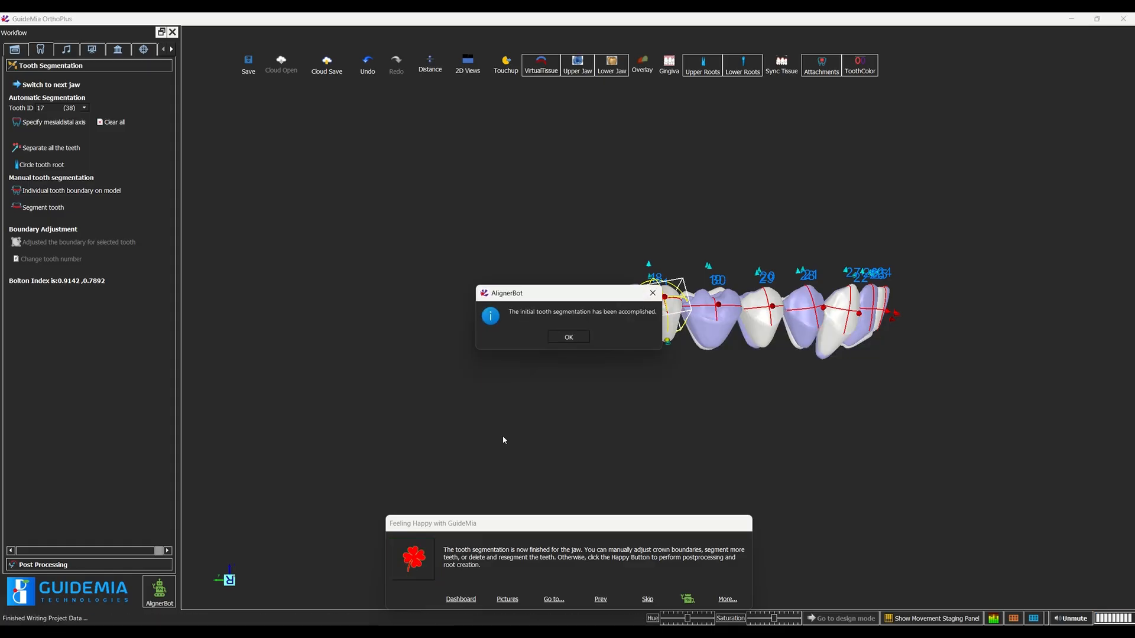
{"action": "left_click", "coordinate": [569, 338]}
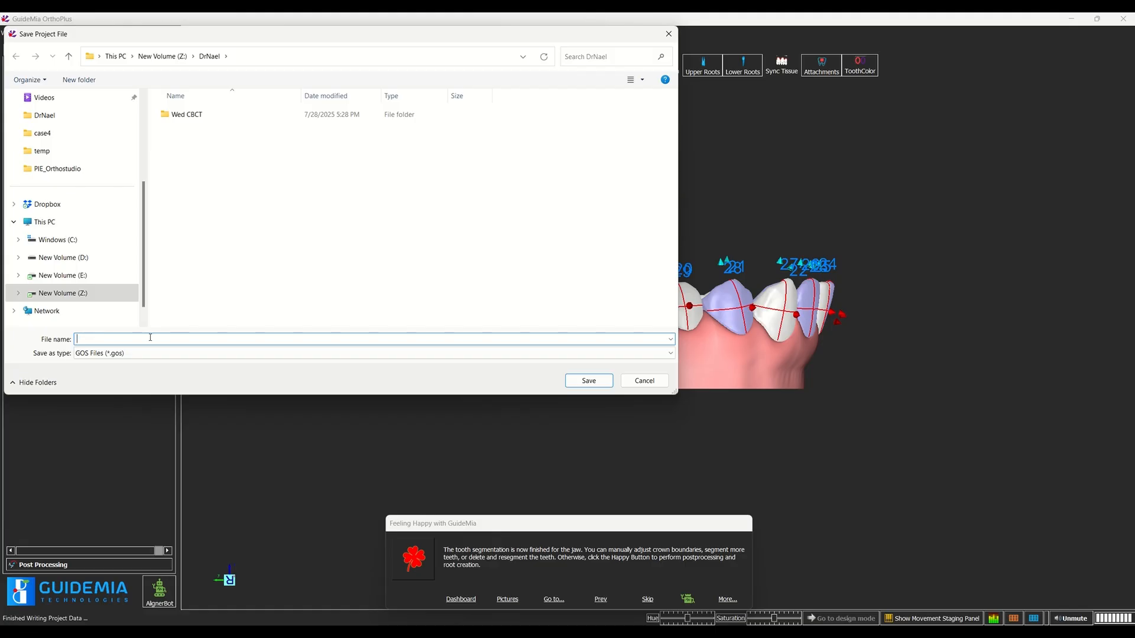
{"action": "type", "text": "Wed"}
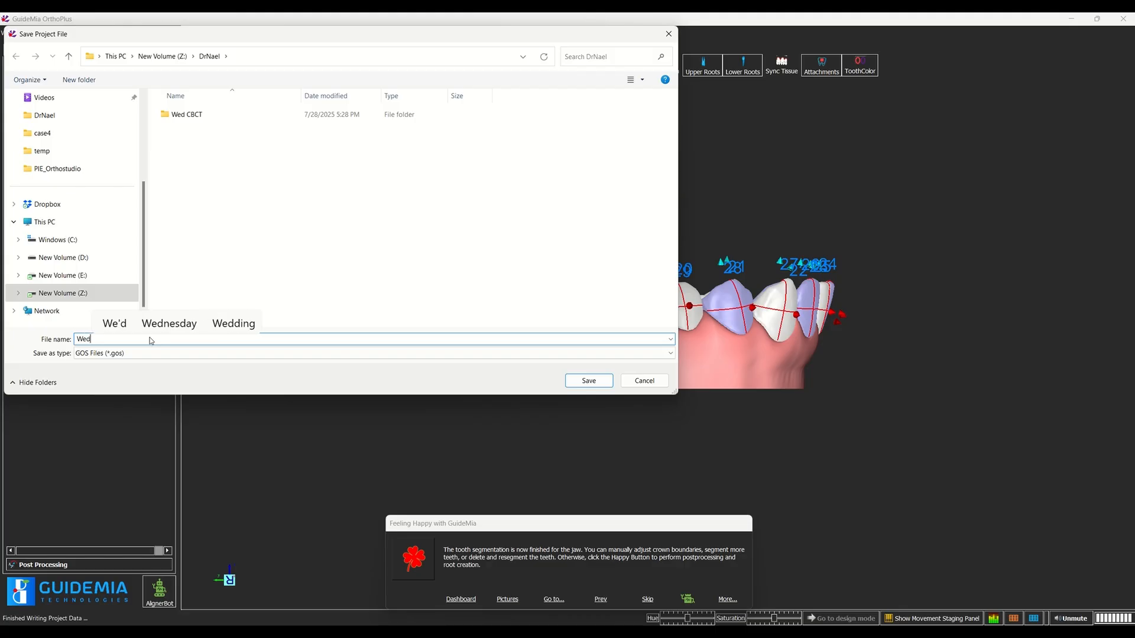
{"action": "key", "text": "Return"}
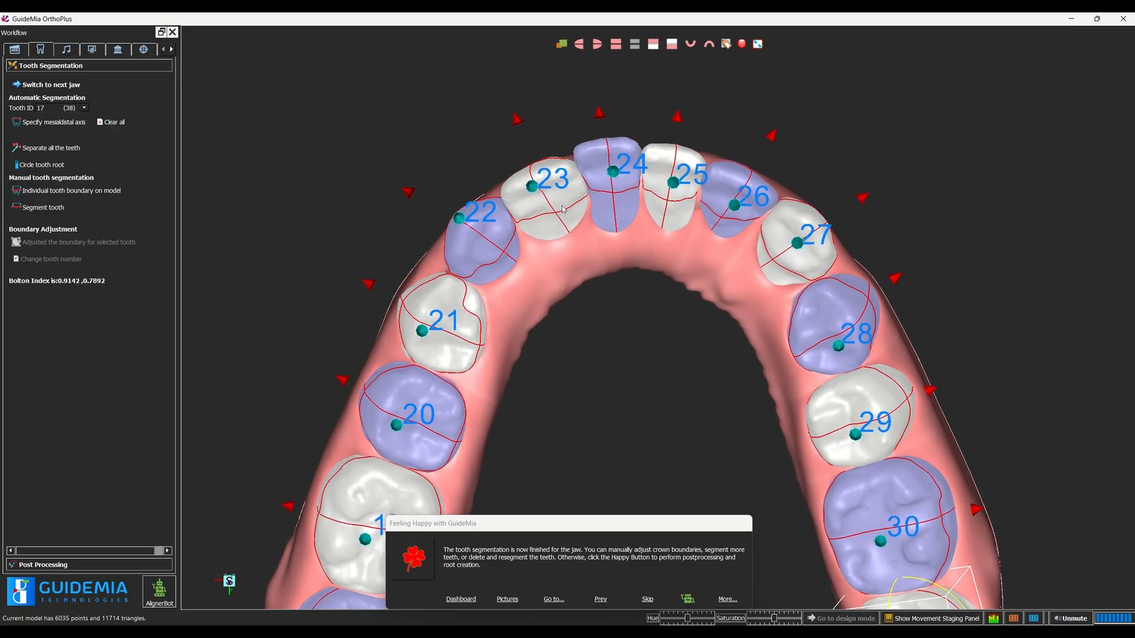
Fine-tune the long-axis handles of lower teeth 18, 19, 20 and 21 in an occlusal view.
{"action": "left_click_drag", "start_coordinate": [671, 341], "coordinate": [752, 152]}
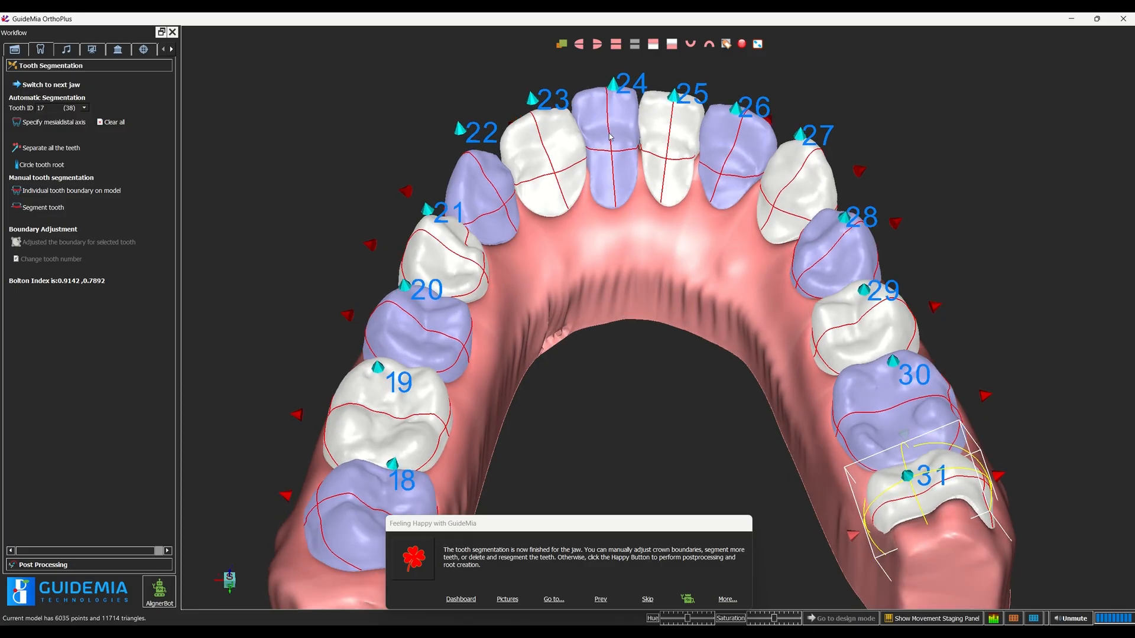
{"action": "left_click_drag", "start_coordinate": [639, 365], "coordinate": [636, 465]}
{"action": "middle_click_drag", "start_coordinate": [636, 465], "coordinate": [633, 371]}
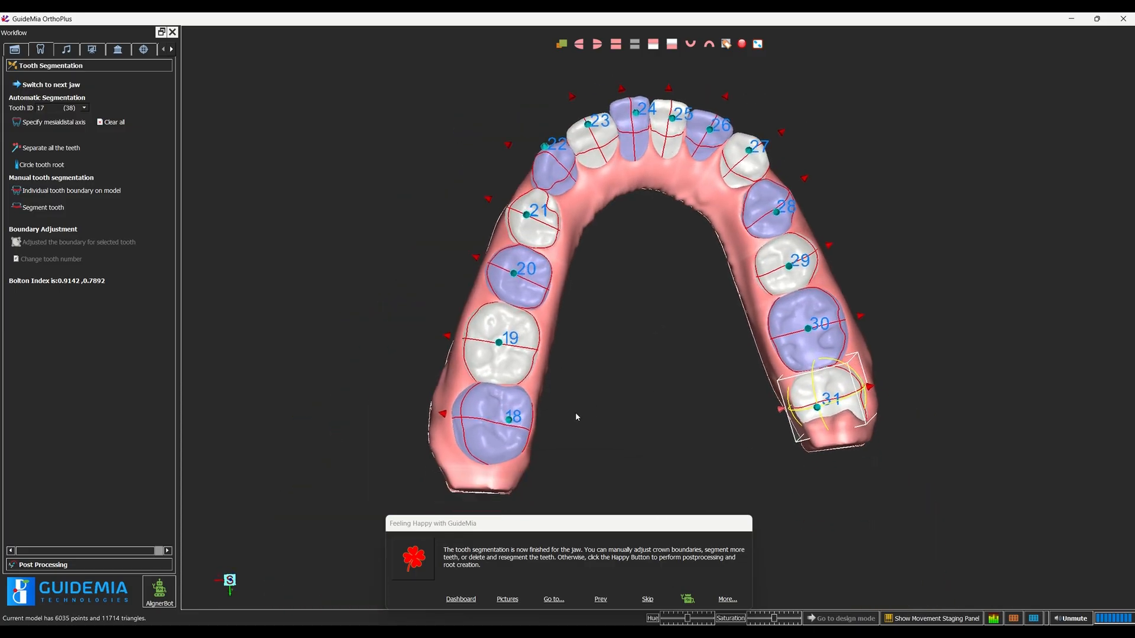
{"action": "left_click", "coordinate": [512, 422]}
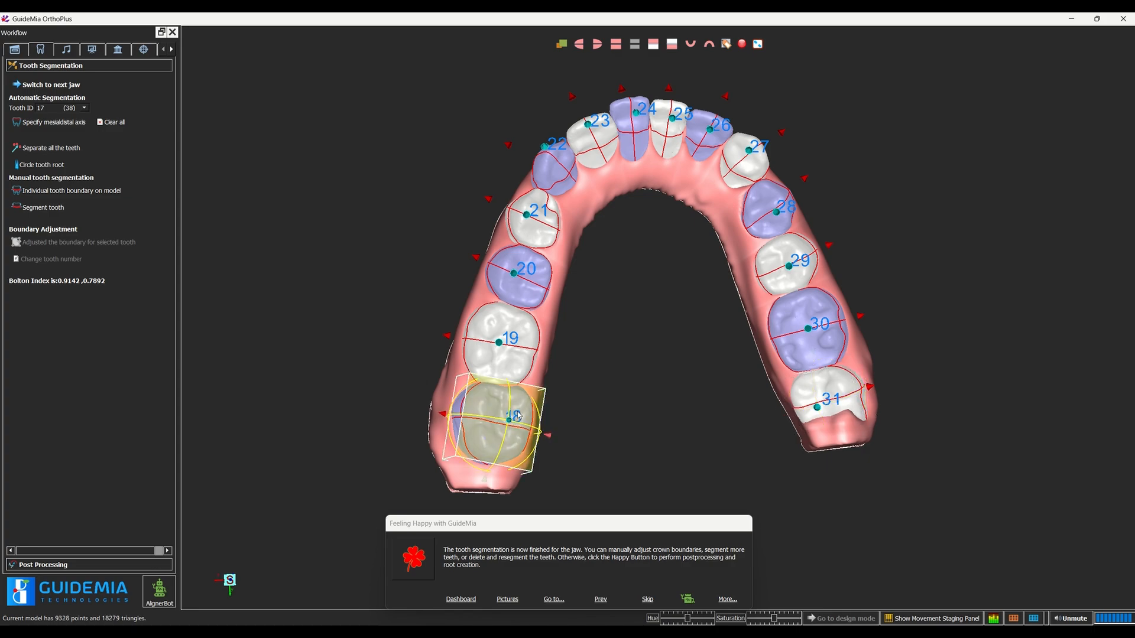
{"action": "left_click", "coordinate": [500, 351]}
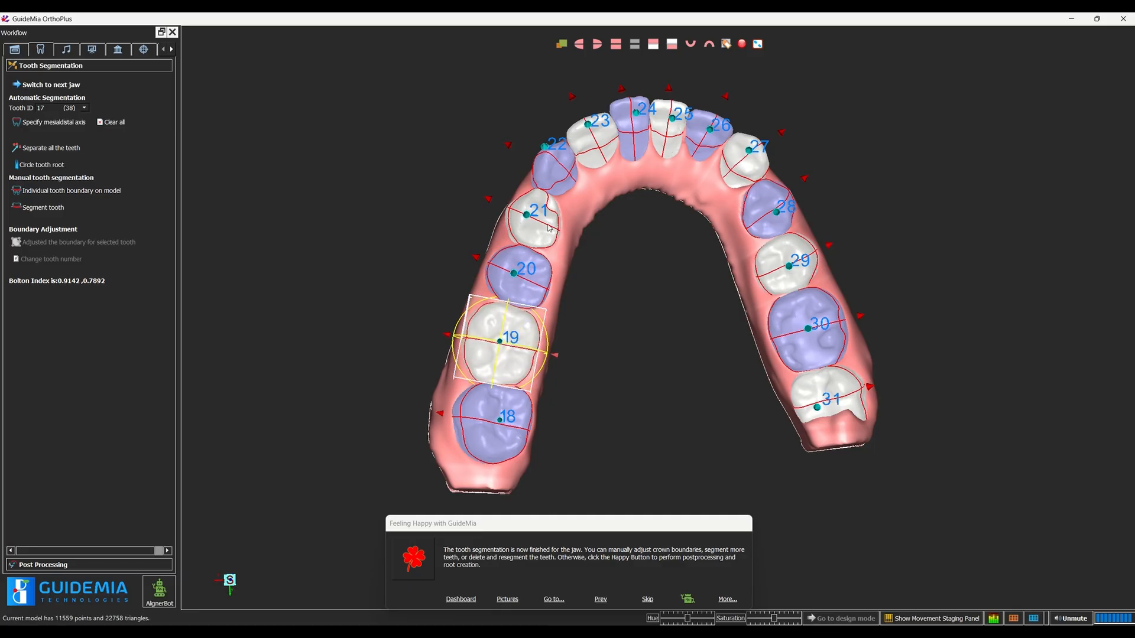
{"action": "left_click", "coordinate": [513, 274]}
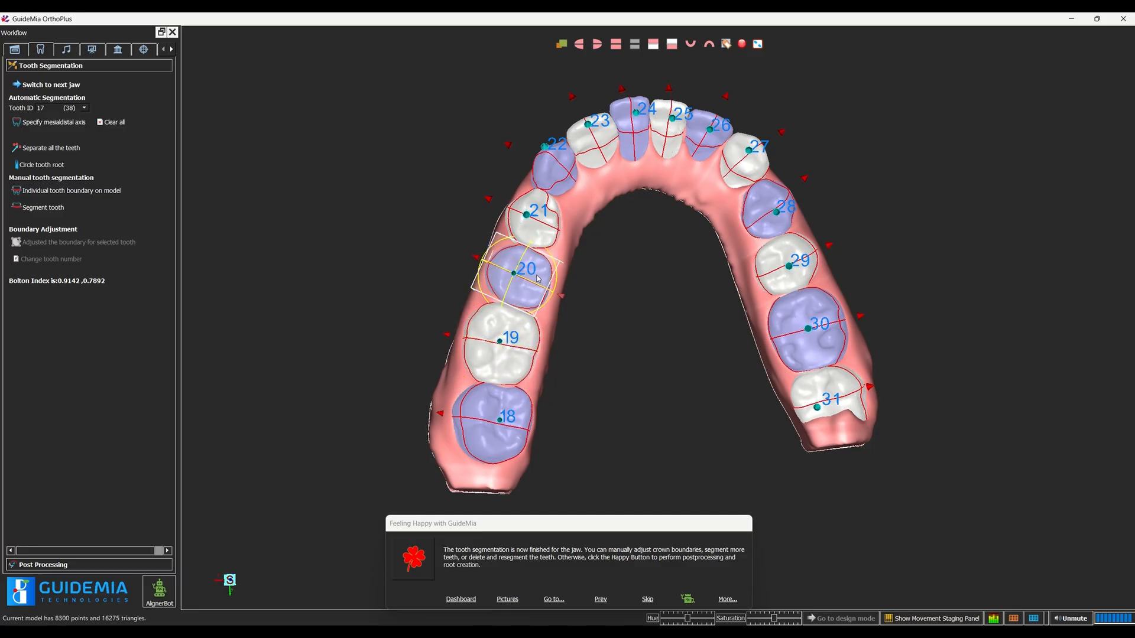
{"action": "left_click", "coordinate": [539, 278]}
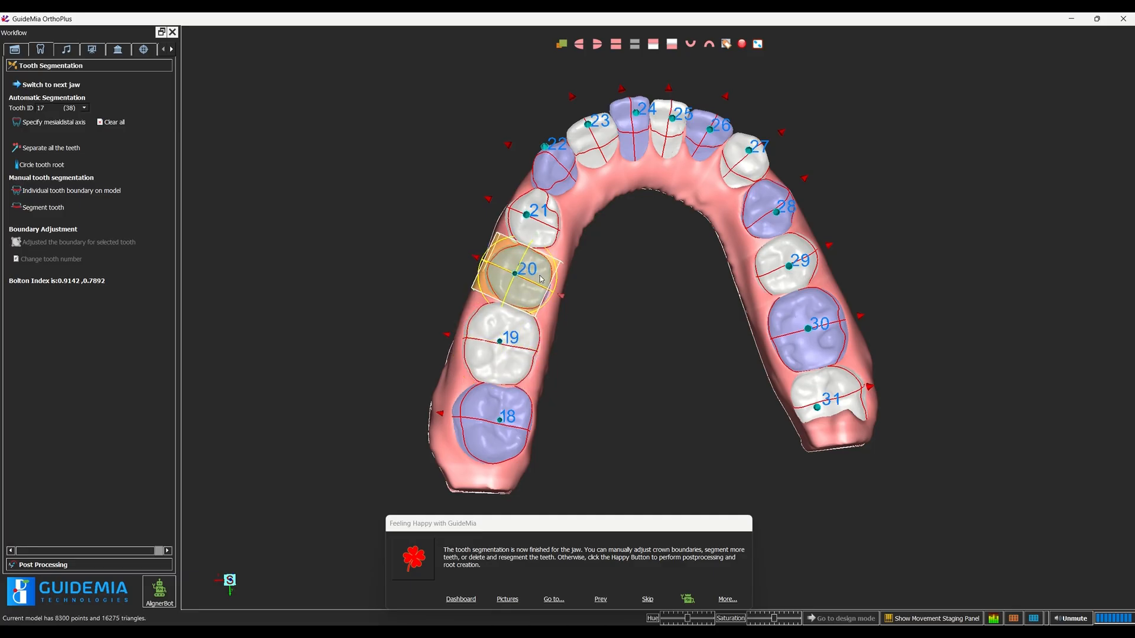
{"action": "left_click", "coordinate": [529, 213]}
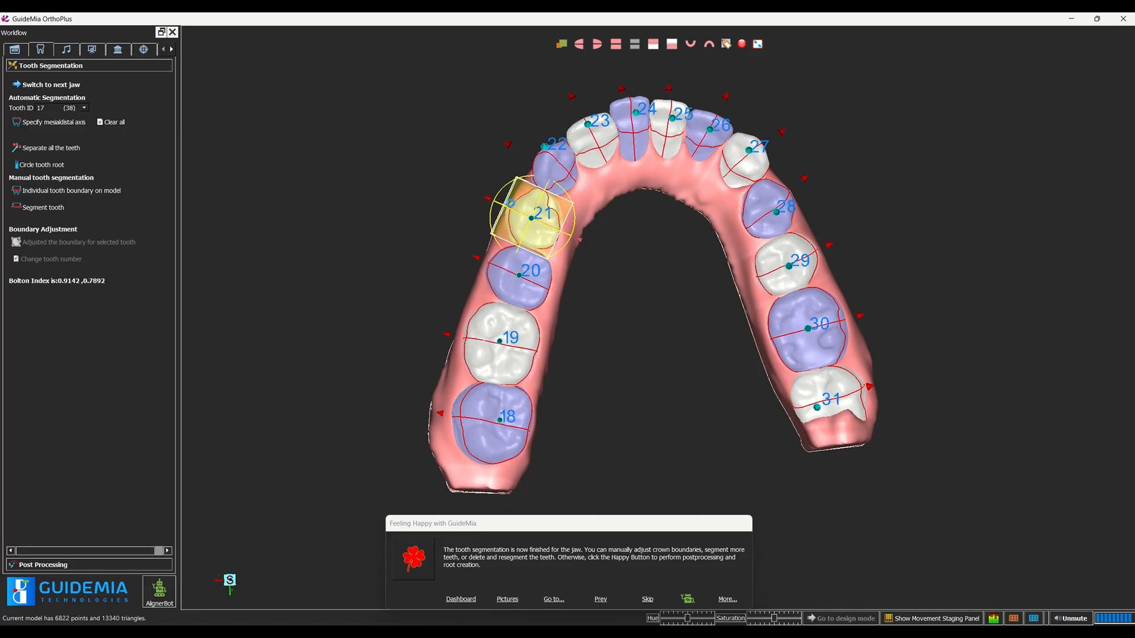
Fine-tune the long-axis handles of lower teeth 22 and 23.
{"action": "left_click_drag", "start_coordinate": [449, 192], "coordinate": [381, 189]}
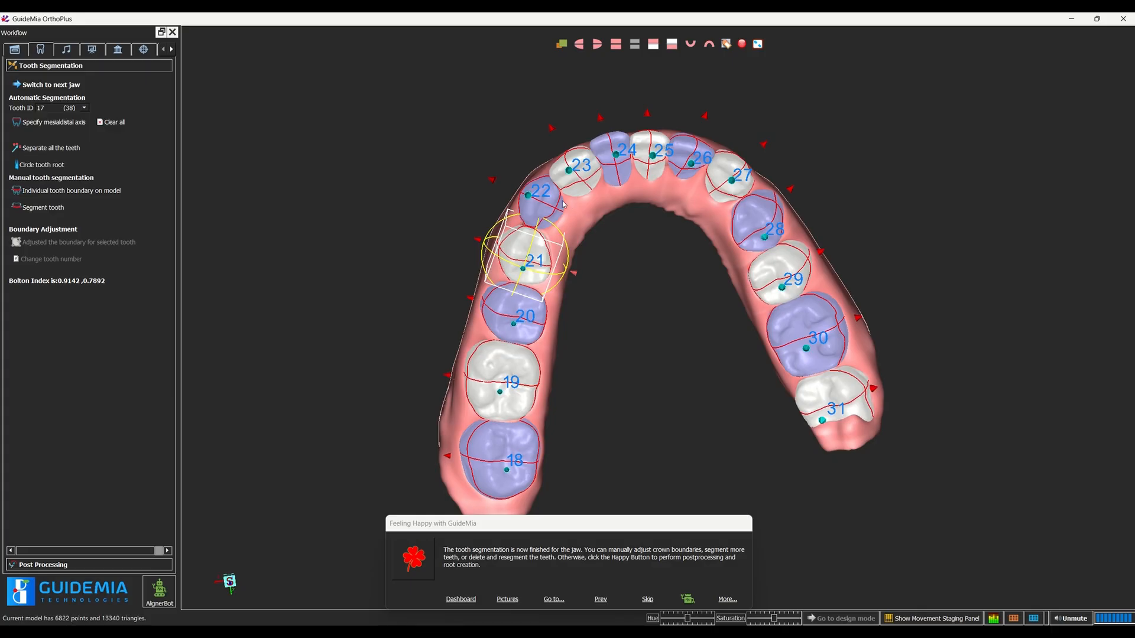
{"action": "left_click", "coordinate": [531, 197]}
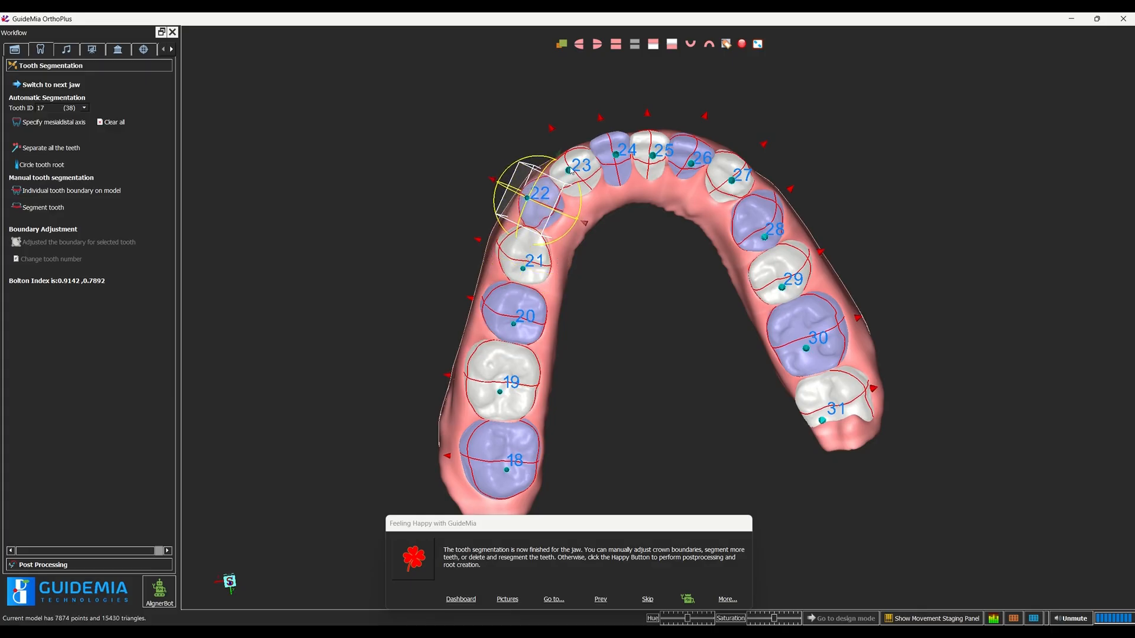
{"action": "left_click_drag", "start_coordinate": [518, 94], "coordinate": [585, 146]}
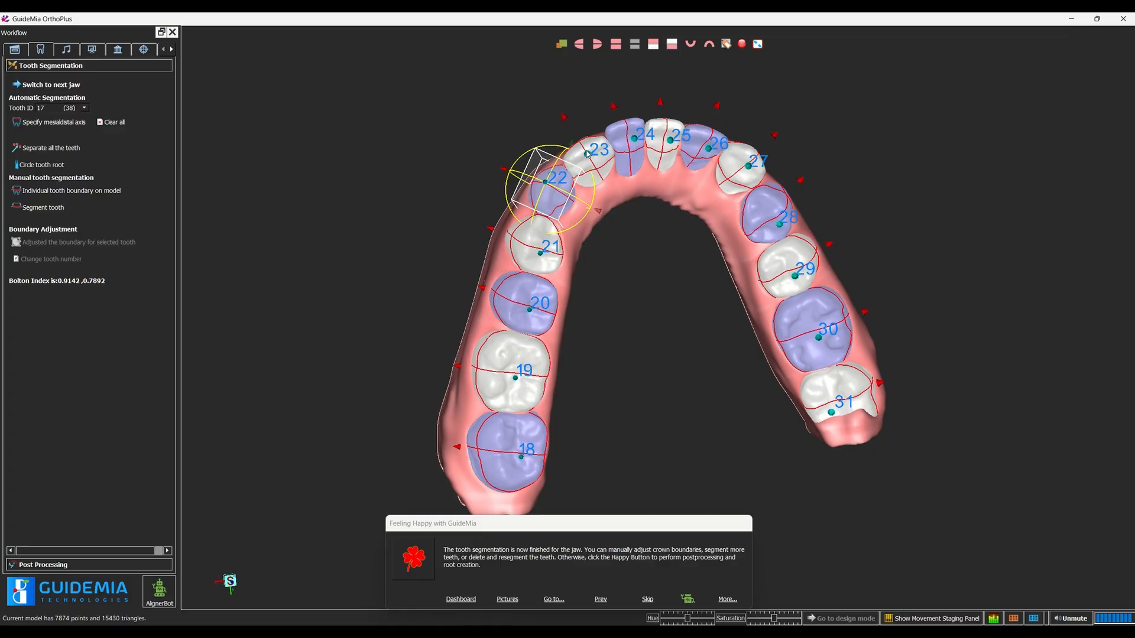
{"action": "left_click", "coordinate": [587, 154]}
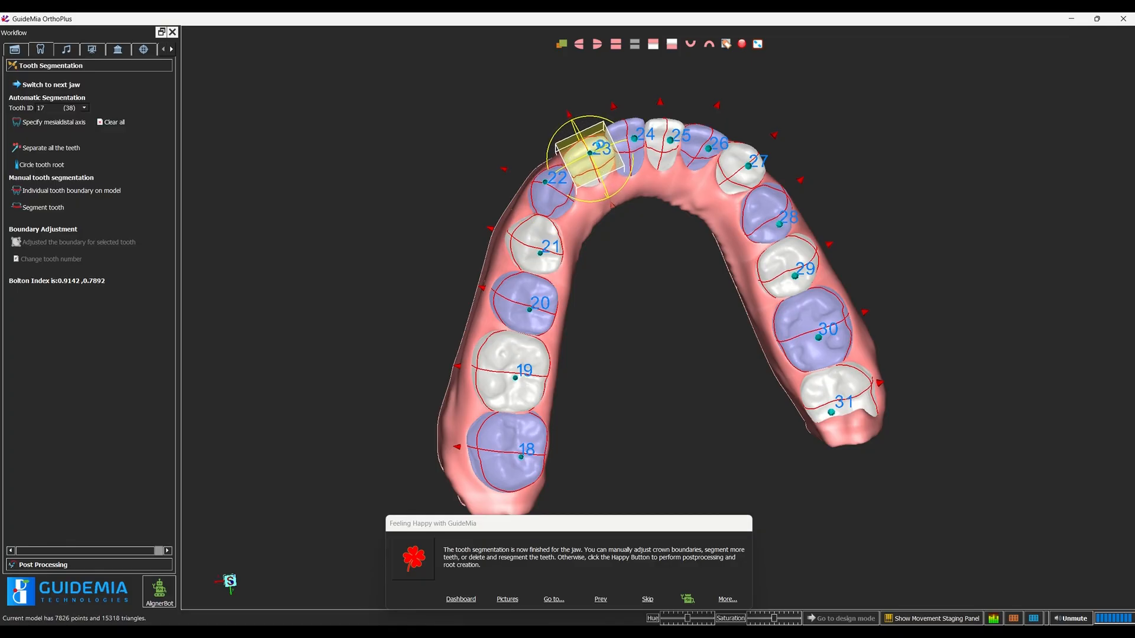
Fine-tune the long-axis handles of lower teeth 26, 28, 29 and 31, checking the arch from several angles.
{"action": "left_click_drag", "start_coordinate": [679, 270], "coordinate": [684, 160]}
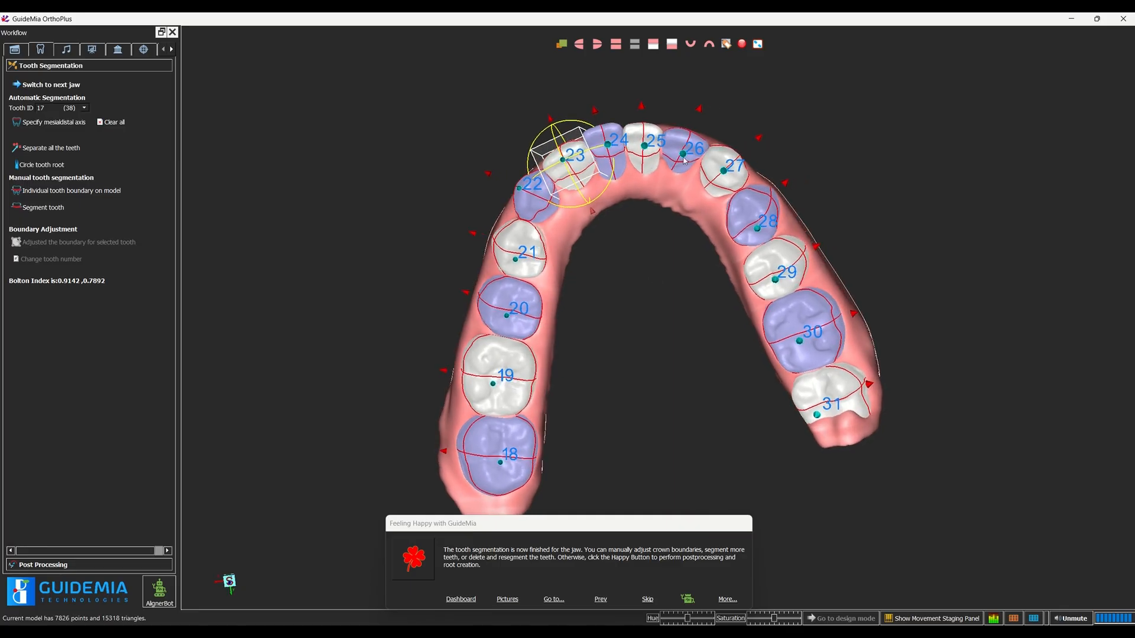
{"action": "left_click", "coordinate": [686, 156]}
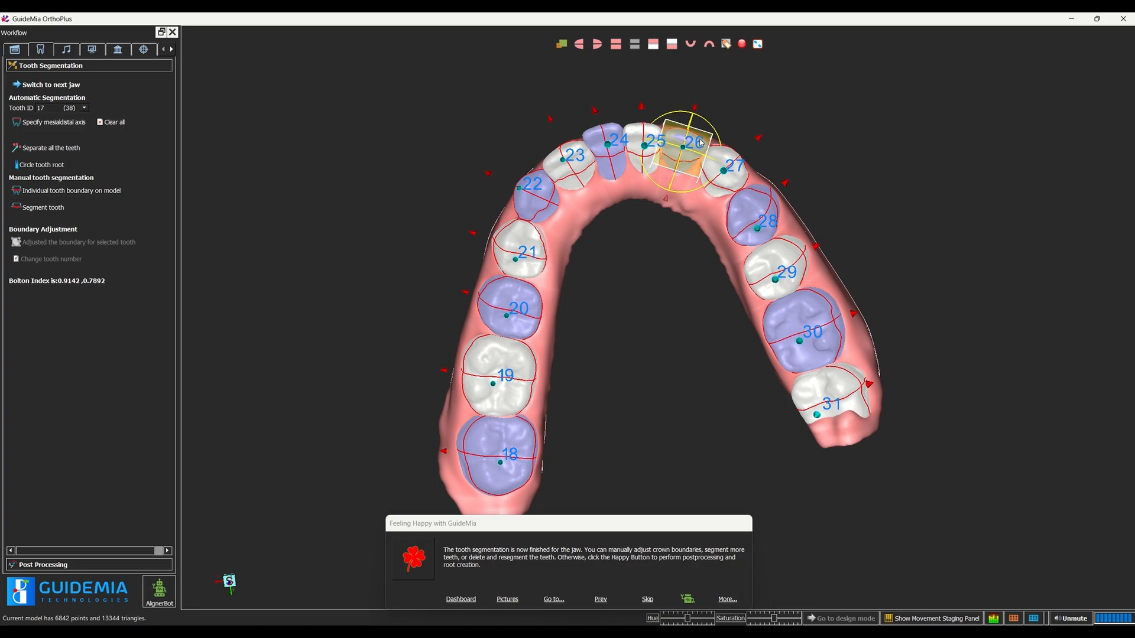
{"action": "left_click", "coordinate": [759, 235]}
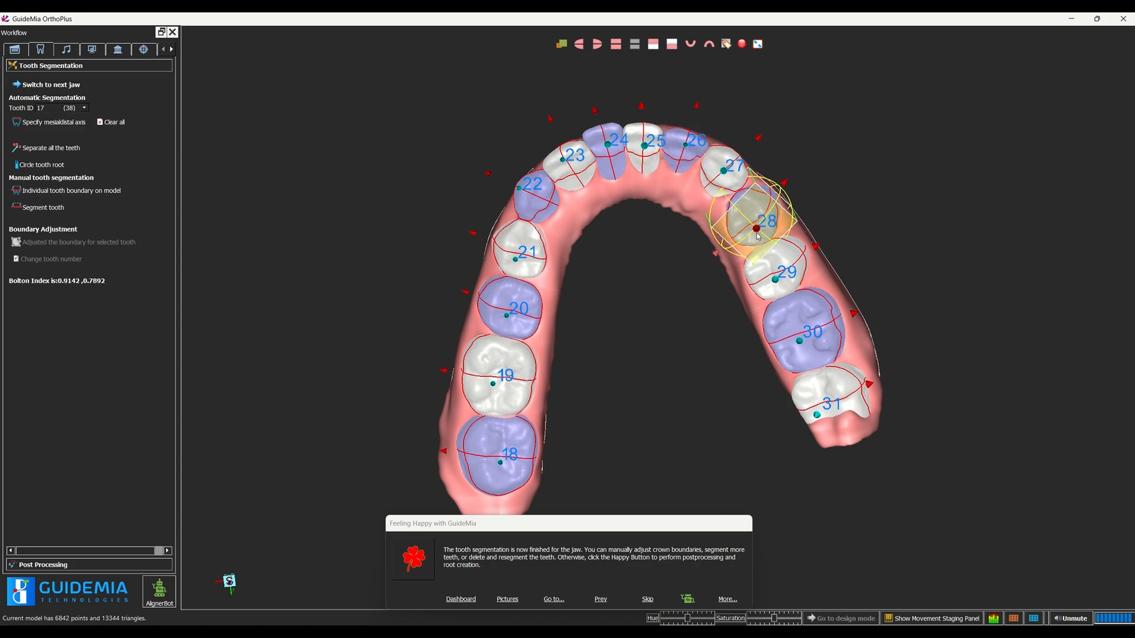
{"action": "left_click_drag", "start_coordinate": [672, 369], "coordinate": [677, 323]}
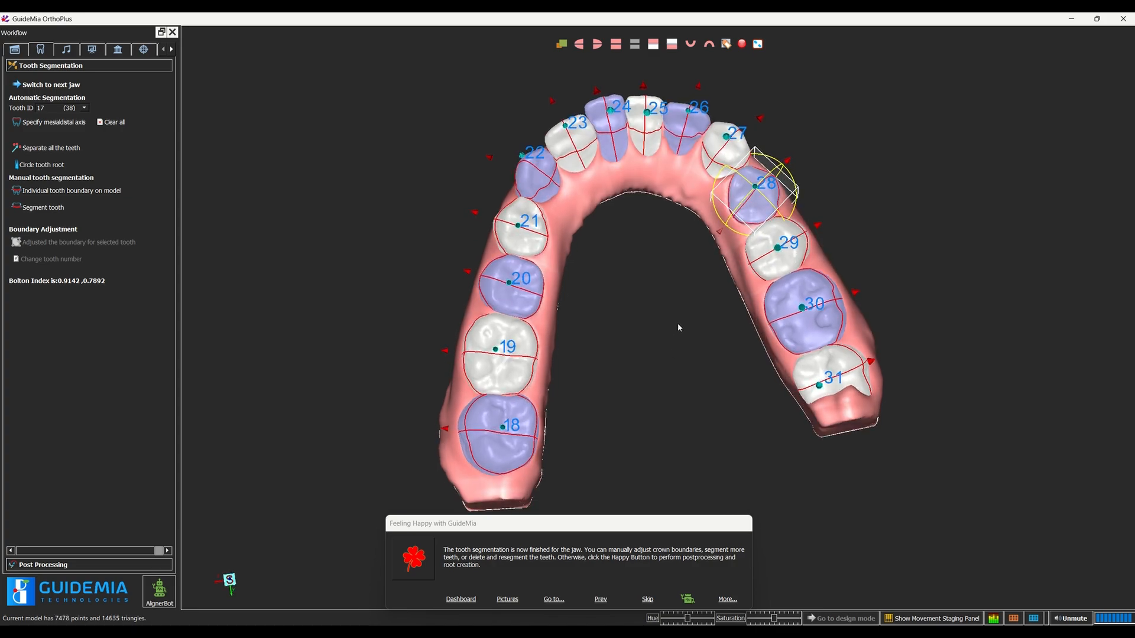
{"action": "left_click", "coordinate": [779, 248]}
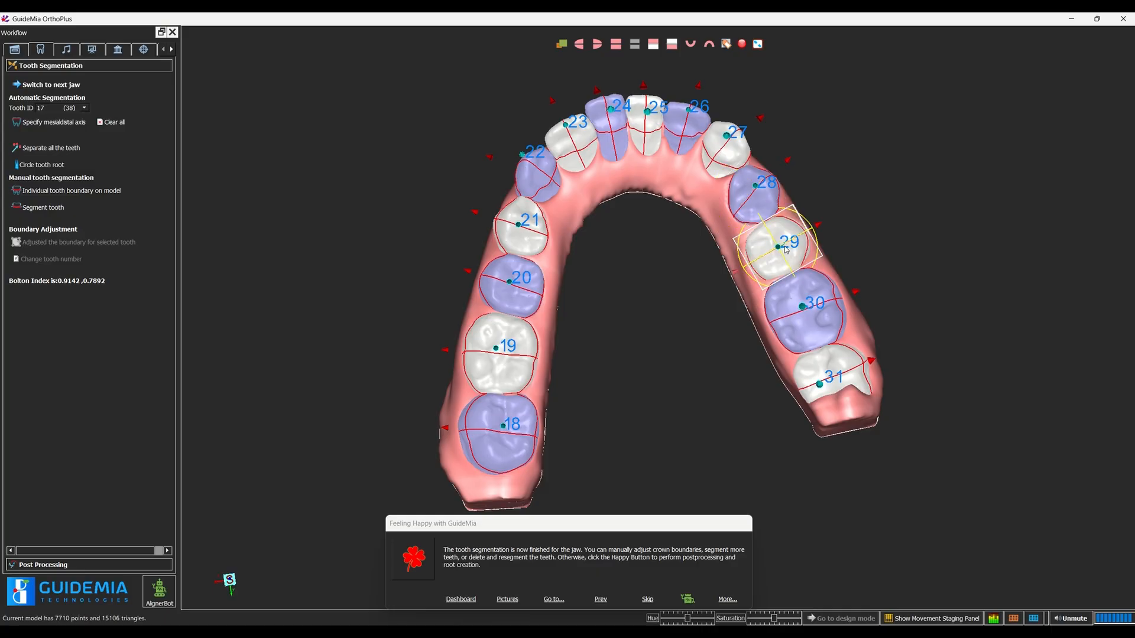
{"action": "left_click", "coordinate": [822, 385]}
{"action": "left_click_drag", "start_coordinate": [944, 383], "coordinate": [969, 357]}
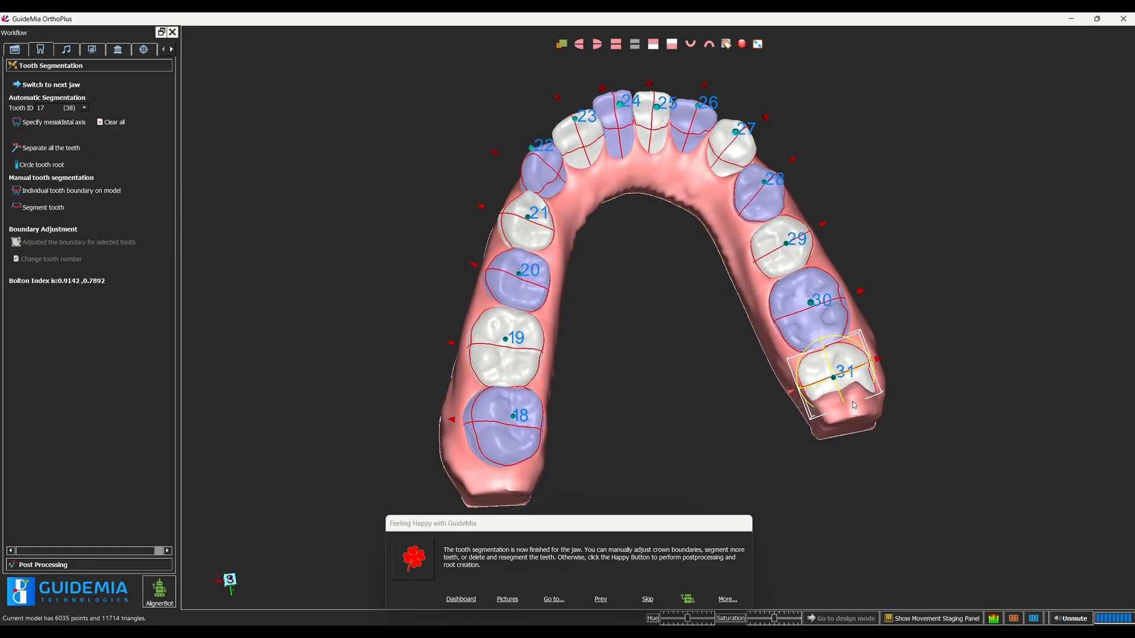
{"action": "left_click_drag", "start_coordinate": [684, 412], "coordinate": [597, 381]}
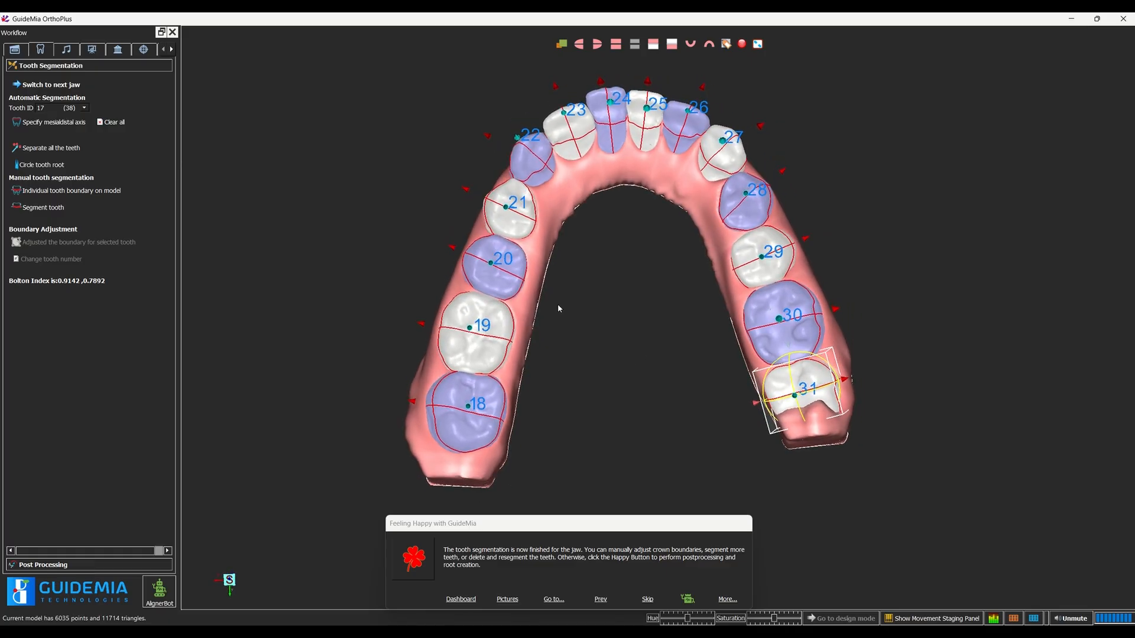
{"action": "left_click_drag", "start_coordinate": [593, 278], "coordinate": [608, 338]}
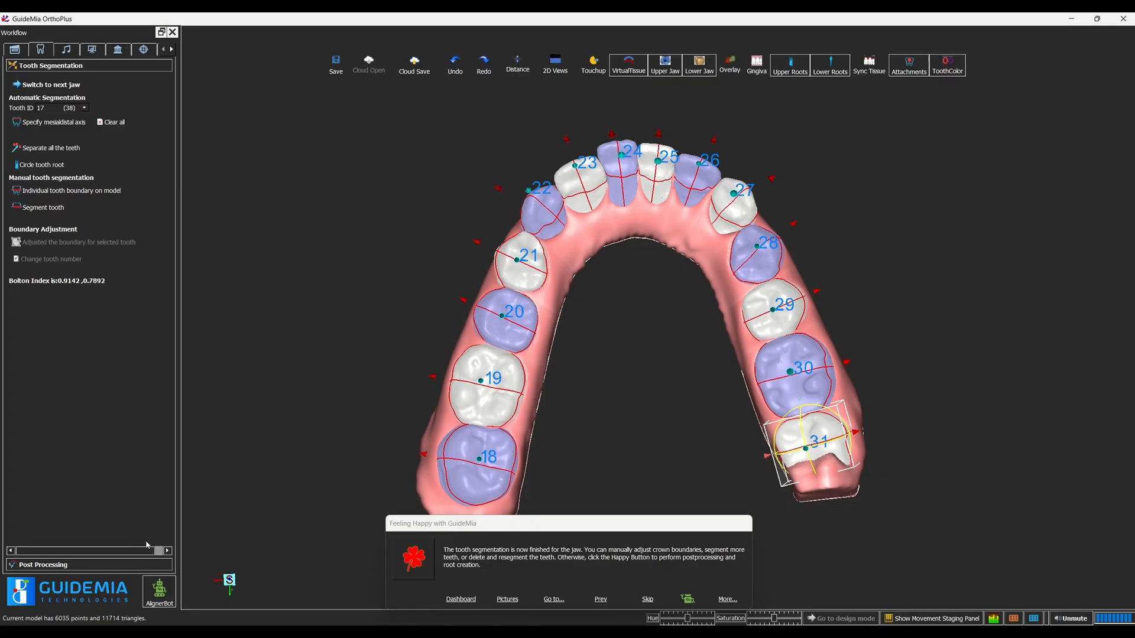
Open the postprocessing tools and start a crown/root touchup on lower tooth 22, with its crown enlarged and facing the viewer.
{"action": "left_click", "coordinate": [68, 565]}
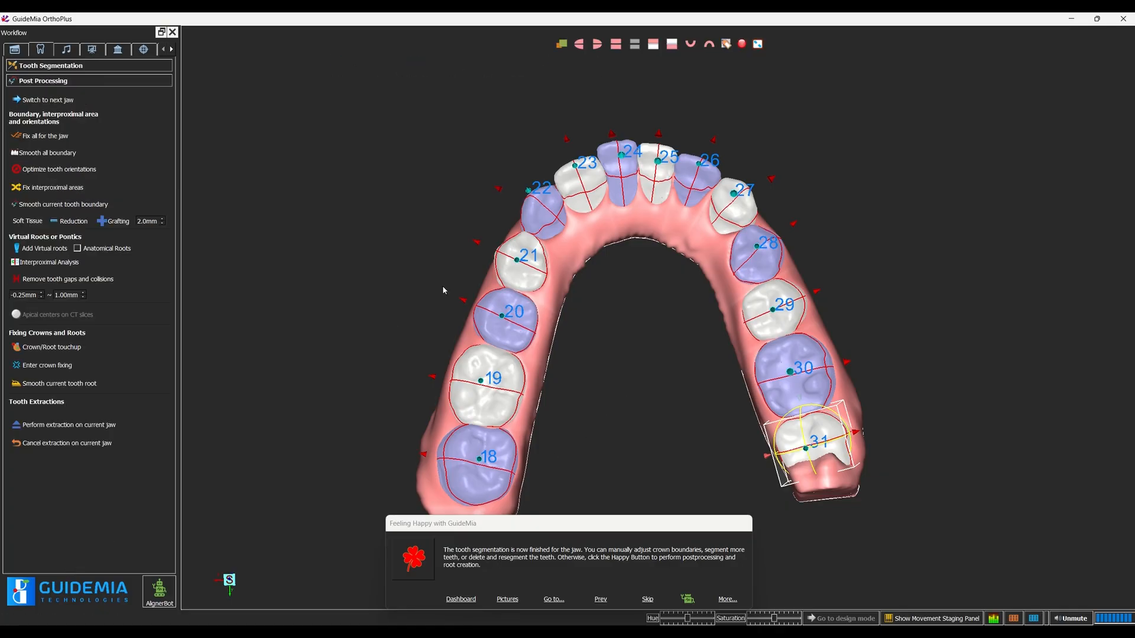
{"action": "left_click_drag", "start_coordinate": [627, 370], "coordinate": [708, 401]}
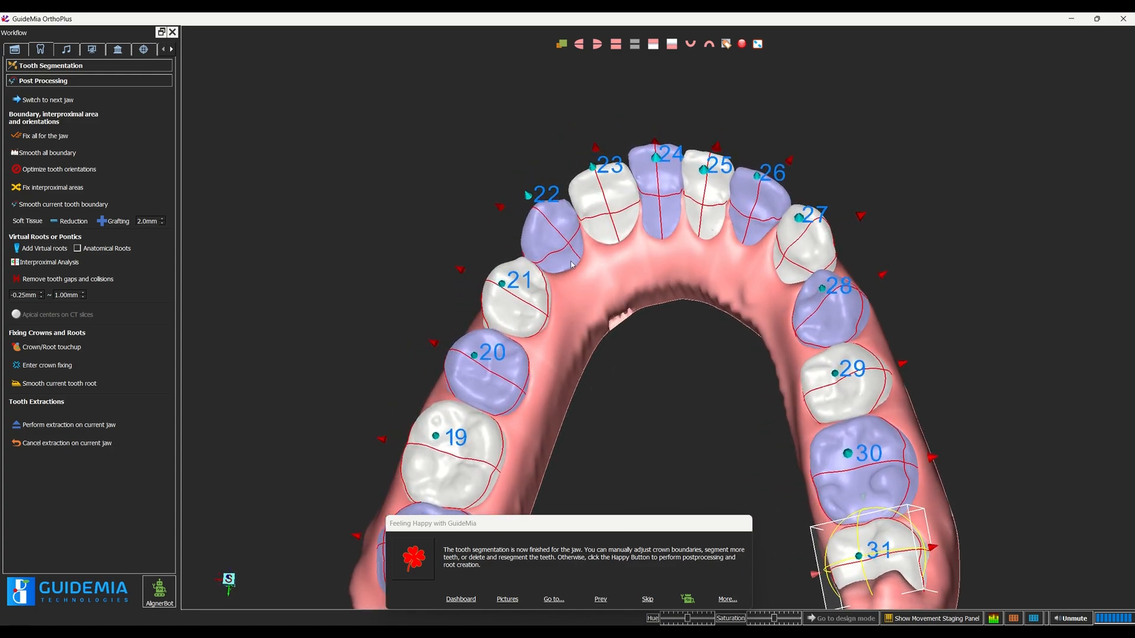
{"action": "left_click", "coordinate": [529, 198]}
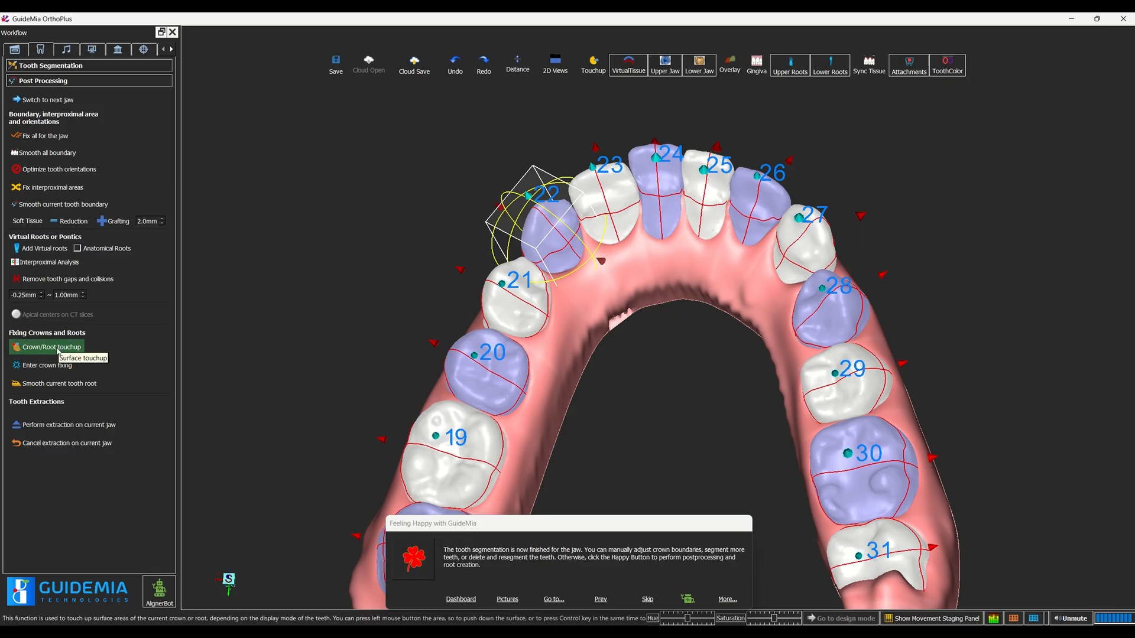
{"action": "left_click", "coordinate": [57, 350]}
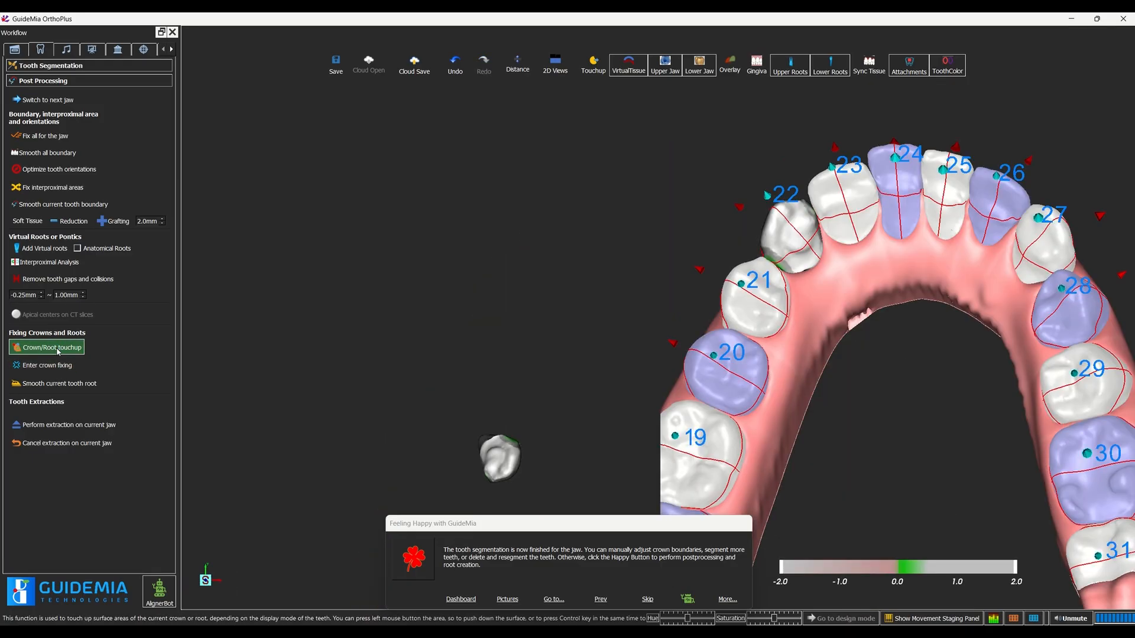
{"action": "middle_click_drag", "start_coordinate": [416, 406], "coordinate": [353, 331]}
{"action": "left_click_drag", "start_coordinate": [298, 398], "coordinate": [565, 272]}
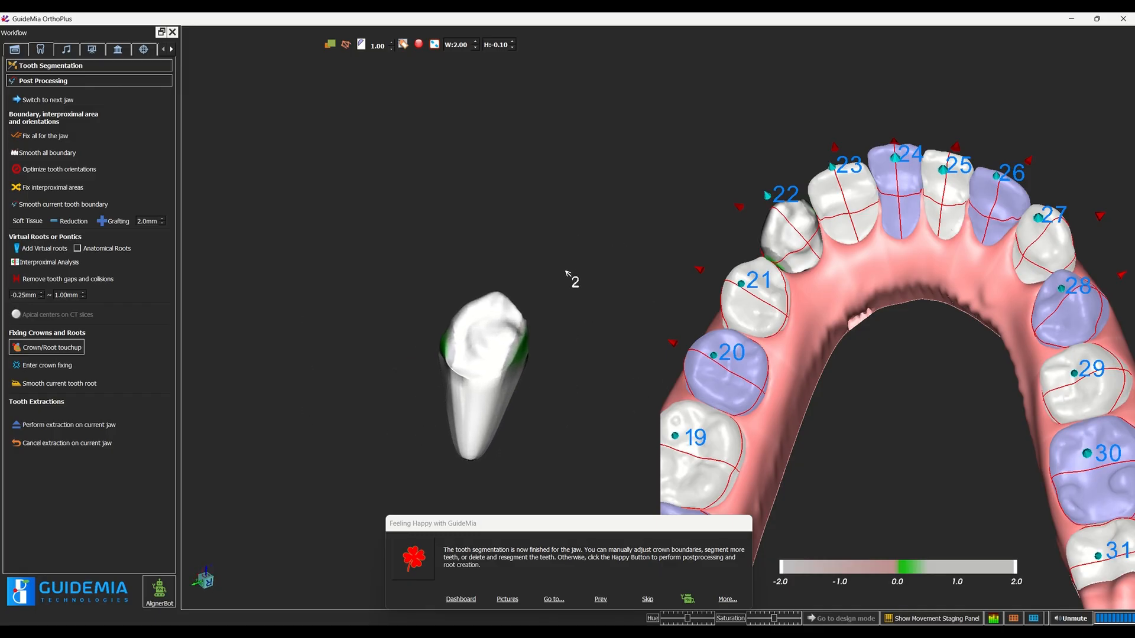
{"action": "middle_click_drag", "start_coordinate": [565, 272], "coordinate": [529, 218]}
{"action": "right_click_drag", "start_coordinate": [557, 341], "coordinate": [511, 235]}
{"action": "mouse_move", "coordinate": [340, 300]}
{"action": "left_mouse_down"}
{"action": "mouse_move", "coordinate": [357, 328]}
{"action": "mouse_move", "coordinate": [532, 337]}
{"action": "mouse_move", "coordinate": [524, 398]}
{"action": "mouse_move", "coordinate": [506, 410]}
{"action": "mouse_move", "coordinate": [422, 265]}
{"action": "left_mouse_up"}
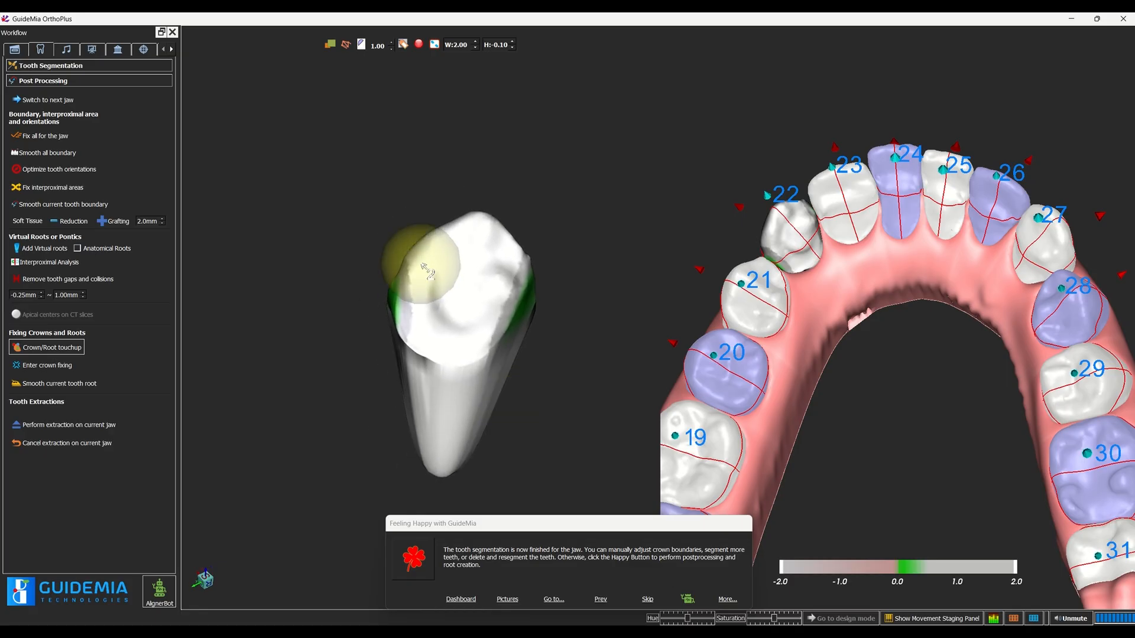
Set the touchup brush width for tooth 22 to 1.30.
{"action": "scroll", "coordinate": [443, 293], "scroll_direction": "down", "scroll_amount": 4}
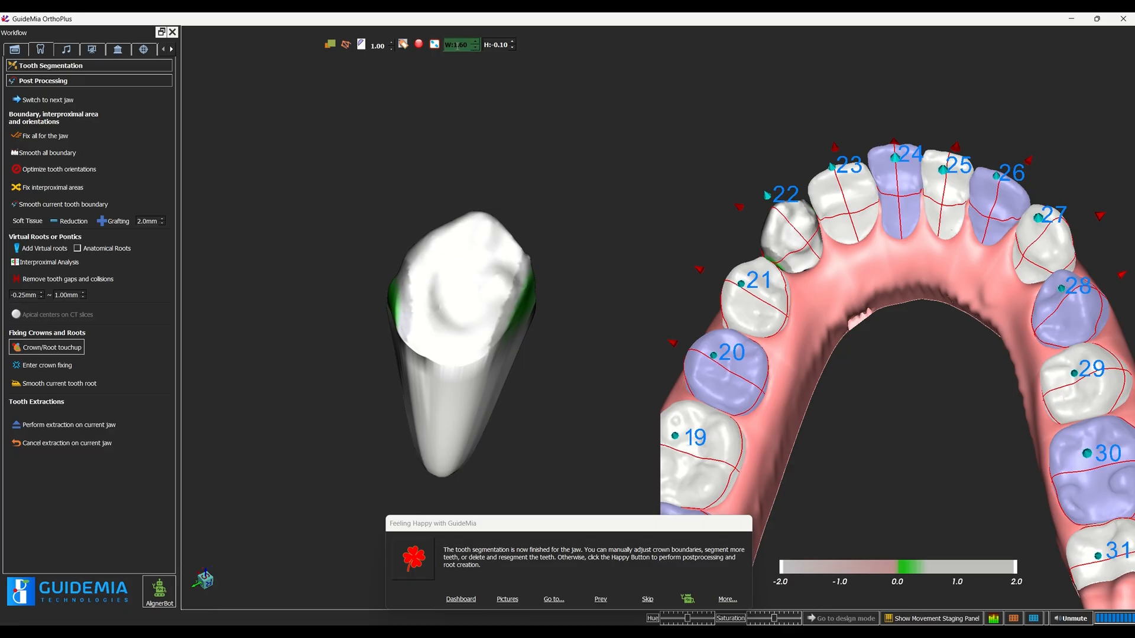
{"action": "scroll", "coordinate": [449, 295], "scroll_direction": "down", "scroll_amount": 4}
{"action": "scroll", "coordinate": [449, 295], "scroll_direction": "up", "scroll_amount": 6}
{"action": "scroll", "coordinate": [449, 295], "scroll_direction": "down", "scroll_amount": 6}
{"action": "scroll", "coordinate": [450, 295], "scroll_direction": "up", "scroll_amount": 5}
{"action": "scroll", "coordinate": [449, 295], "scroll_direction": "down", "scroll_amount": 4}
{"action": "scroll", "coordinate": [449, 295], "scroll_direction": "up", "scroll_amount": 2}
{"action": "scroll", "coordinate": [451, 298], "scroll_direction": "down", "scroll_amount": 2}
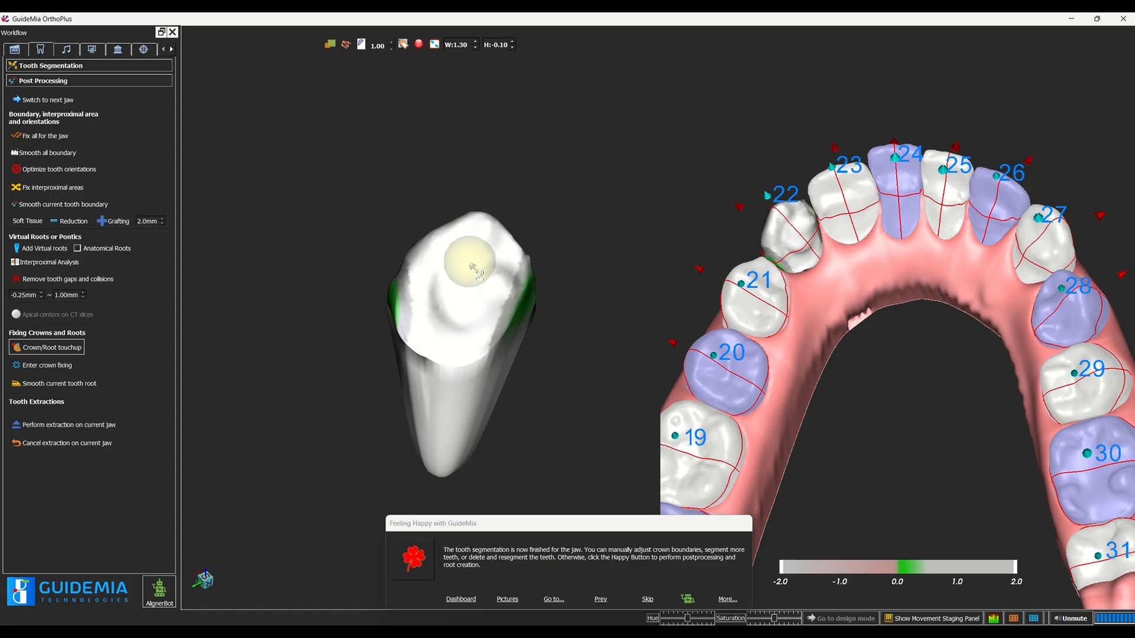
Touch up the crown surface of tooth 22 with brush widths between 1.20 and 1.40, and finish the touchup.
{"action": "mouse_move", "coordinate": [531, 228]}
{"action": "left_mouse_down"}
{"action": "mouse_move", "coordinate": [562, 208]}
{"action": "mouse_move", "coordinate": [593, 269]}
{"action": "mouse_move", "coordinate": [567, 246]}
{"action": "mouse_move", "coordinate": [513, 234]}
{"action": "left_mouse_up"}
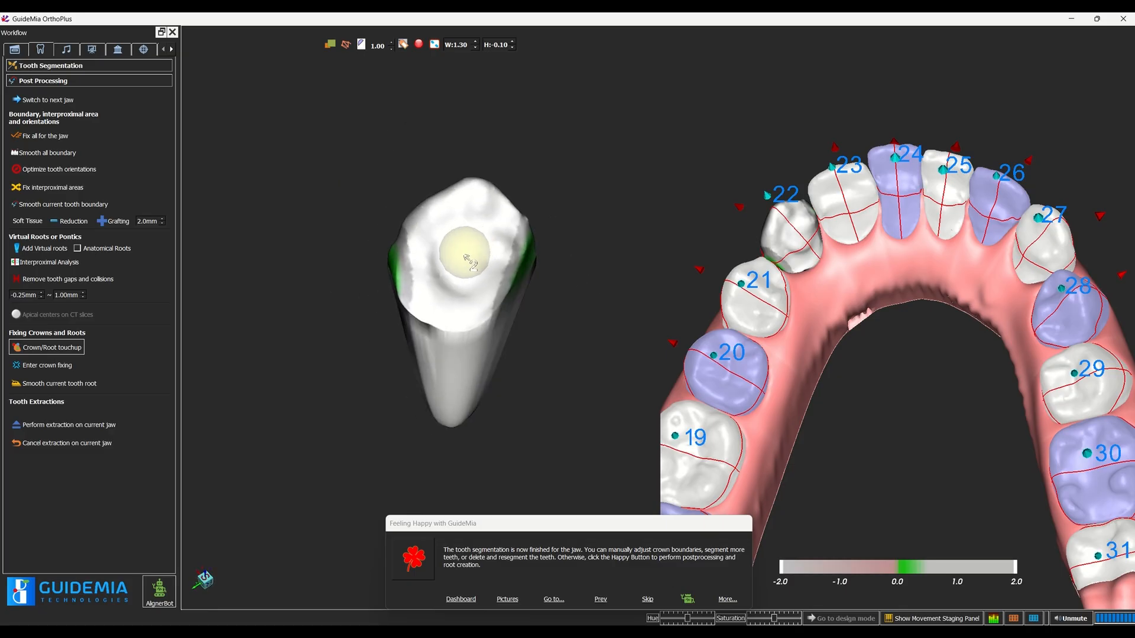
{"action": "scroll", "coordinate": [445, 253], "scroll_direction": "down", "scroll_amount": 1}
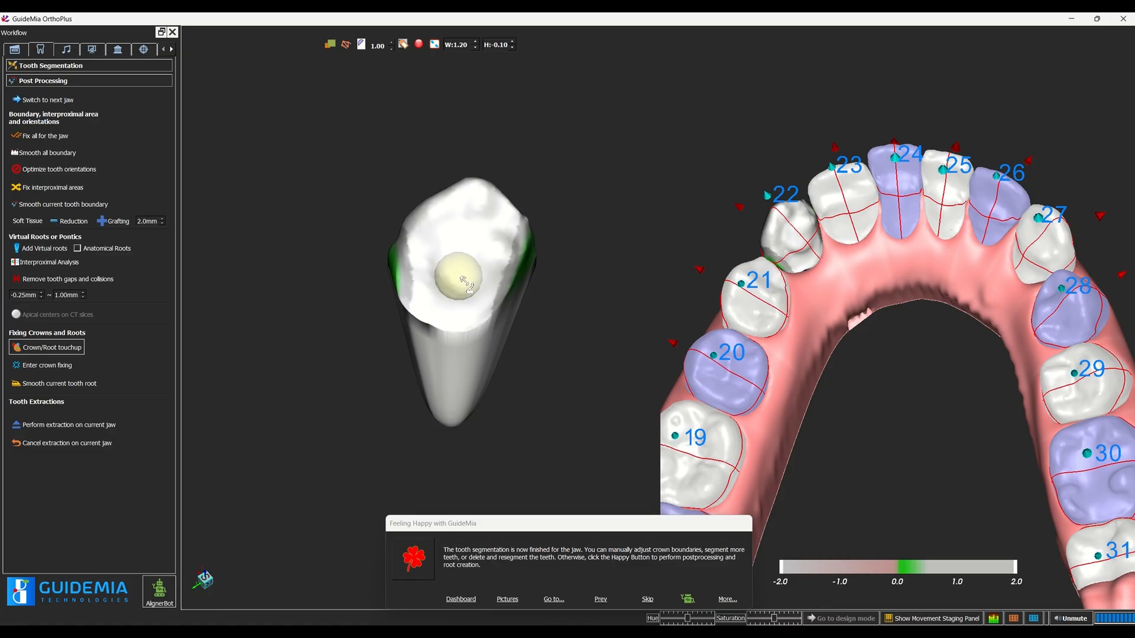
{"action": "left_click_drag", "start_coordinate": [590, 190], "coordinate": [539, 183]}
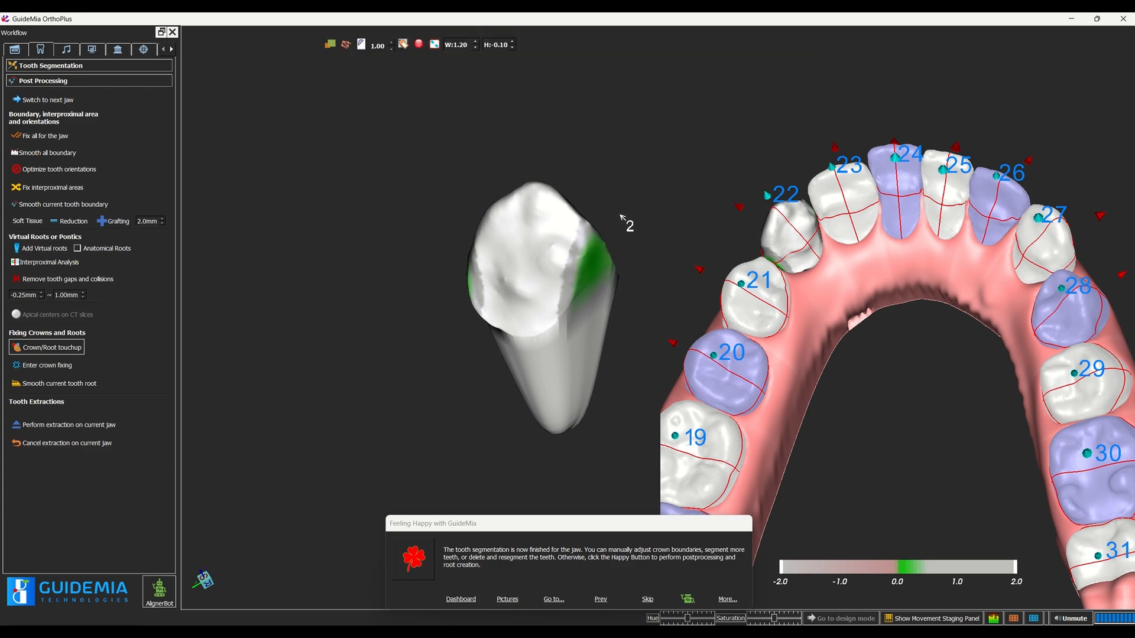
{"action": "left_click_drag", "start_coordinate": [621, 216], "coordinate": [587, 249]}
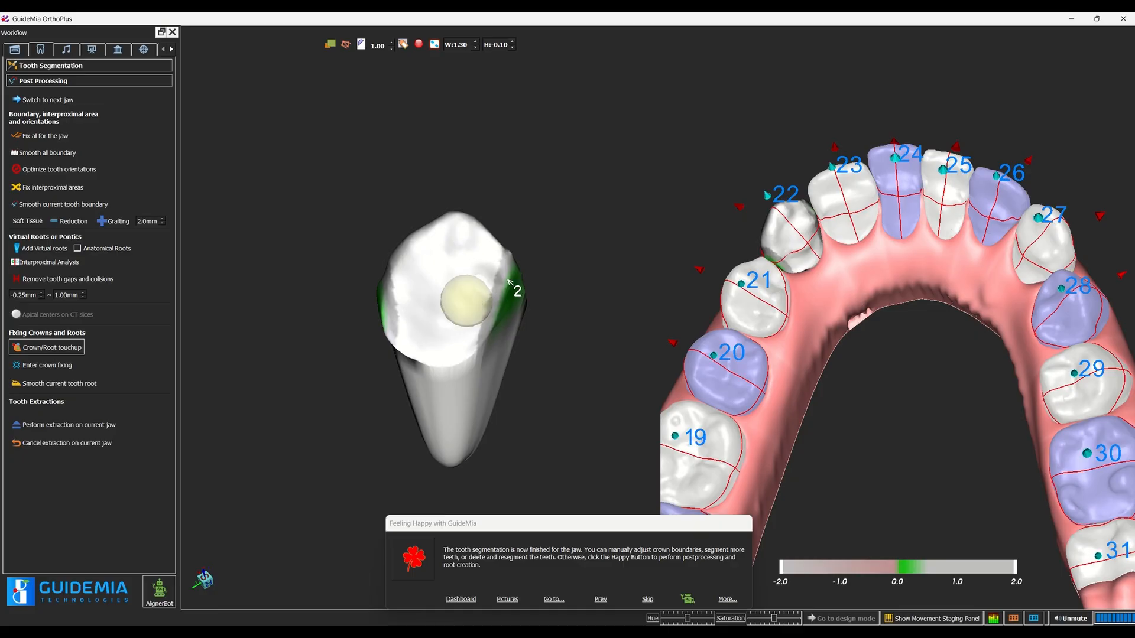
{"action": "mouse_move", "coordinate": [555, 220]}
{"action": "right_mouse_down"}
{"action": "mouse_move", "coordinate": [577, 272]}
{"action": "mouse_move", "coordinate": [516, 260]}
{"action": "mouse_move", "coordinate": [491, 240]}
{"action": "right_mouse_up"}
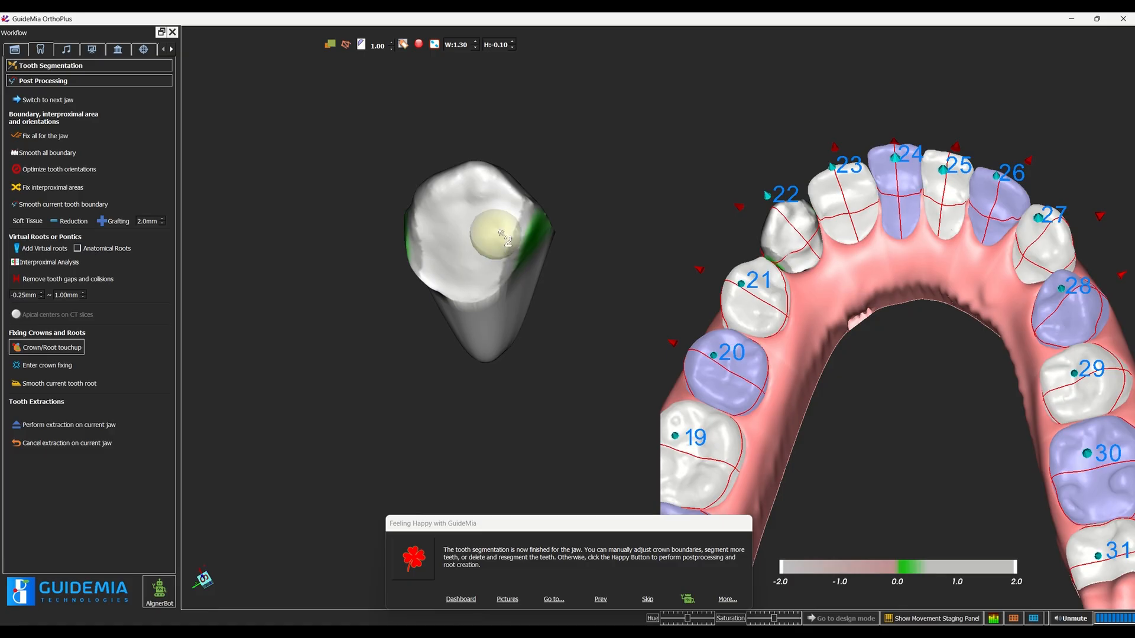
{"action": "mouse_move", "coordinate": [613, 190]}
{"action": "right_mouse_down"}
{"action": "mouse_move", "coordinate": [560, 225]}
{"action": "mouse_move", "coordinate": [624, 192]}
{"action": "right_mouse_up"}
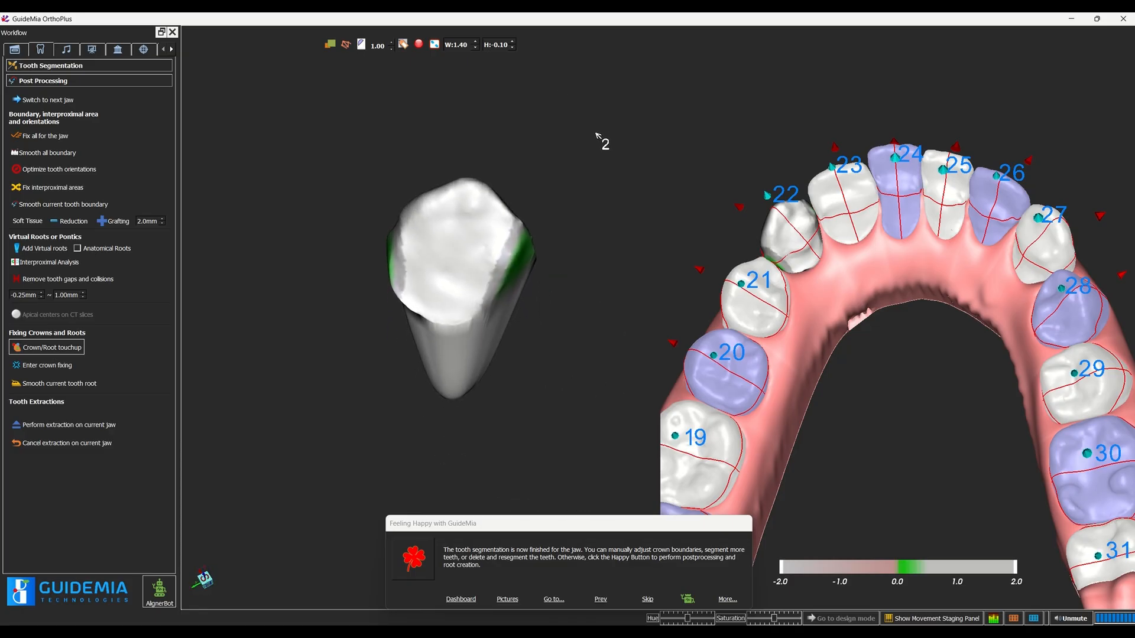
{"action": "left_click", "coordinate": [69, 349]}
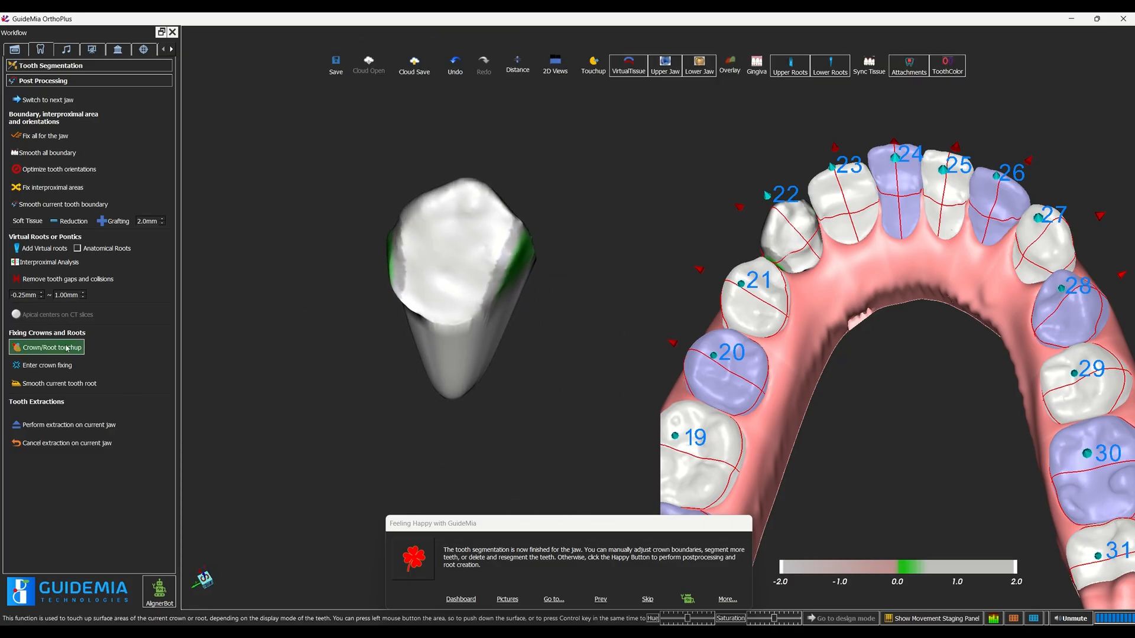
Touch up the crown surface of lower tooth 23 with a brush width of 1.10, and finish the touchup.
{"action": "left_click", "coordinate": [834, 174]}
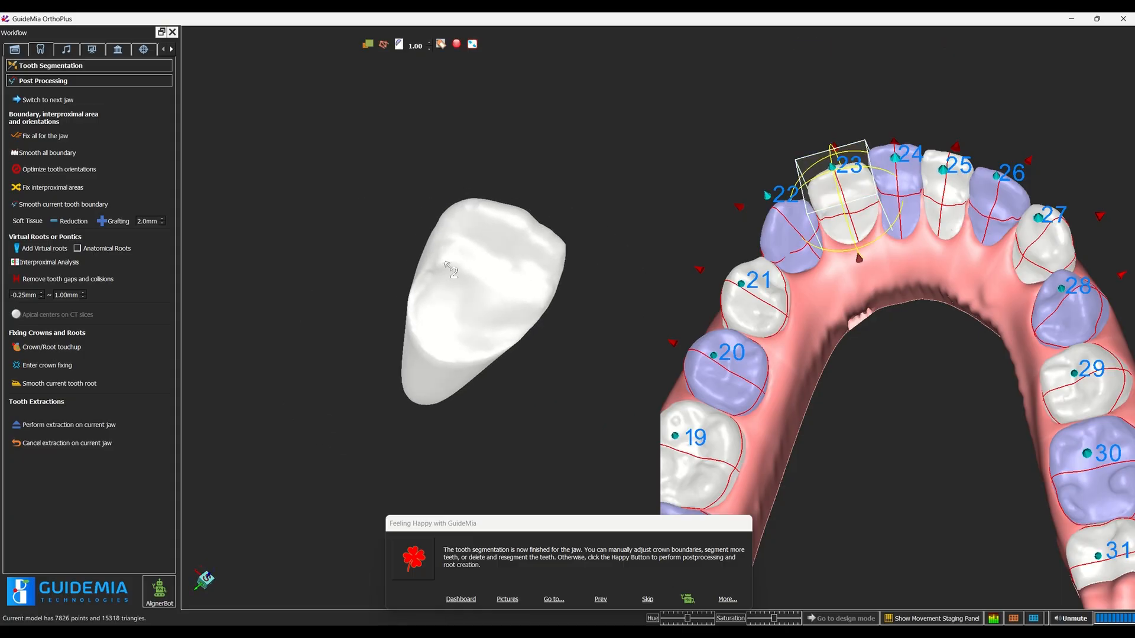
{"action": "left_click", "coordinate": [52, 347]}
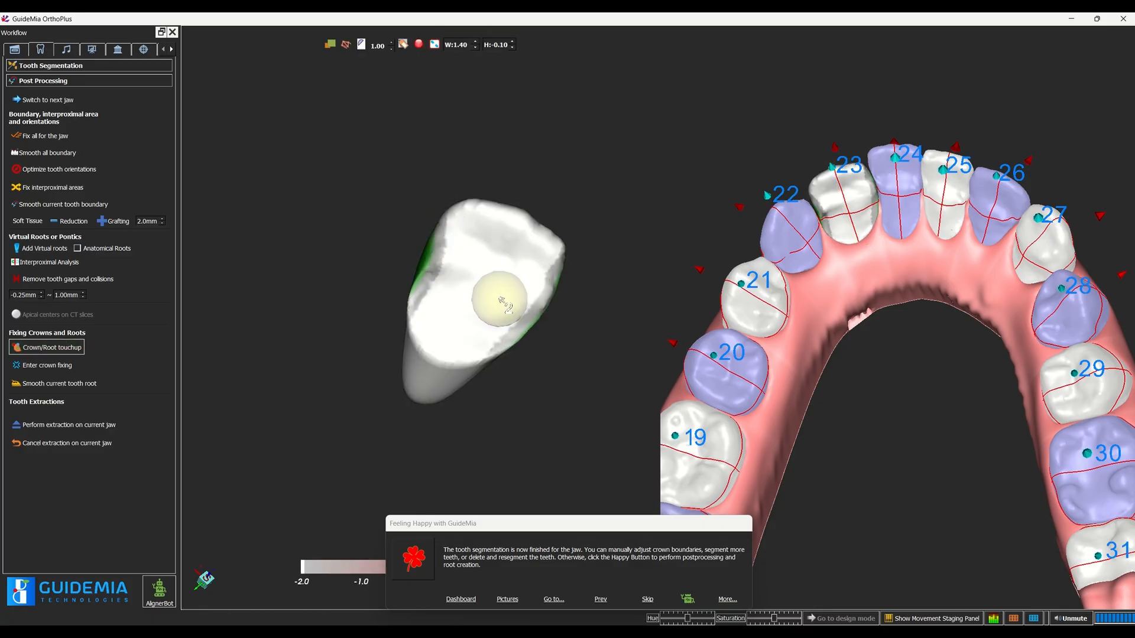
{"action": "scroll", "coordinate": [452, 285], "scroll_direction": "up", "scroll_amount": 1}
{"action": "scroll", "coordinate": [450, 271], "scroll_direction": "down", "scroll_amount": 4}
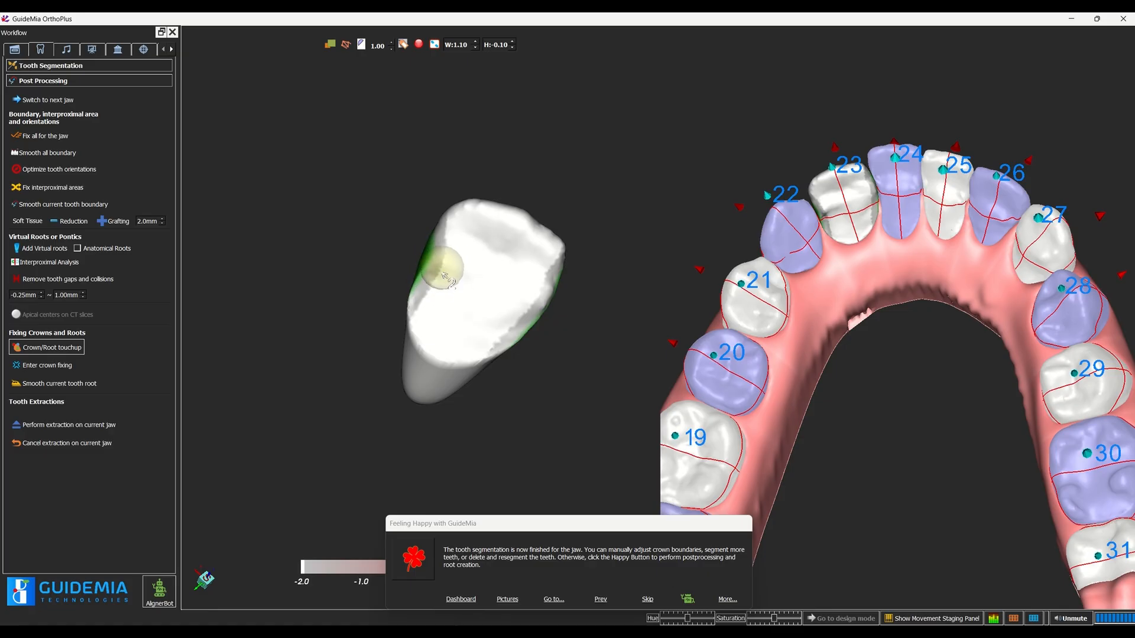
{"action": "mouse_move", "coordinate": [324, 286]}
{"action": "left_mouse_down"}
{"action": "mouse_move", "coordinate": [324, 187]}
{"action": "mouse_move", "coordinate": [423, 218]}
{"action": "mouse_move", "coordinate": [426, 273]}
{"action": "mouse_move", "coordinate": [387, 284]}
{"action": "mouse_move", "coordinate": [241, 270]}
{"action": "mouse_move", "coordinate": [504, 299]}
{"action": "left_mouse_up"}
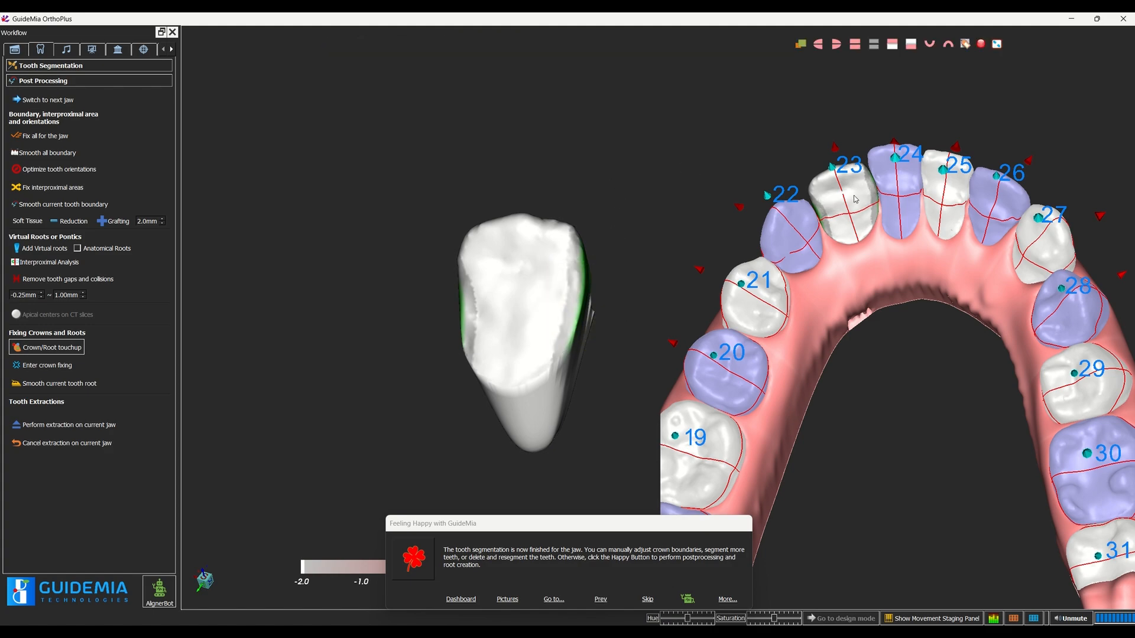
{"action": "left_click", "coordinate": [47, 346]}
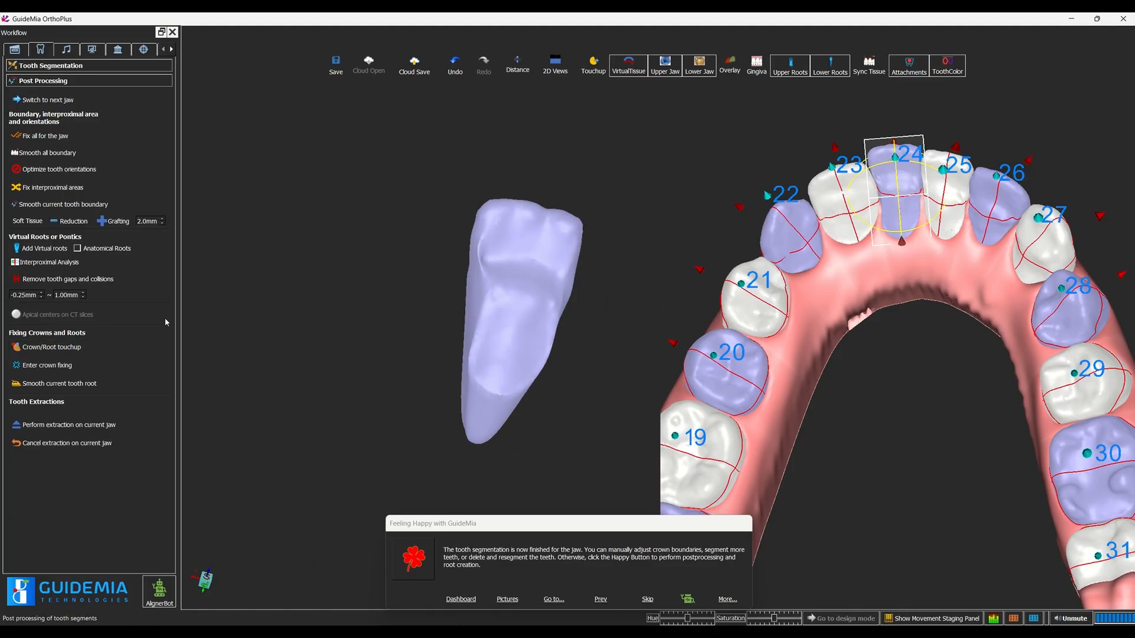
Touch up the crown surface of lower tooth 24 with a brush width of 1.10, and finish the touchup.
{"action": "left_click", "coordinate": [47, 347]}
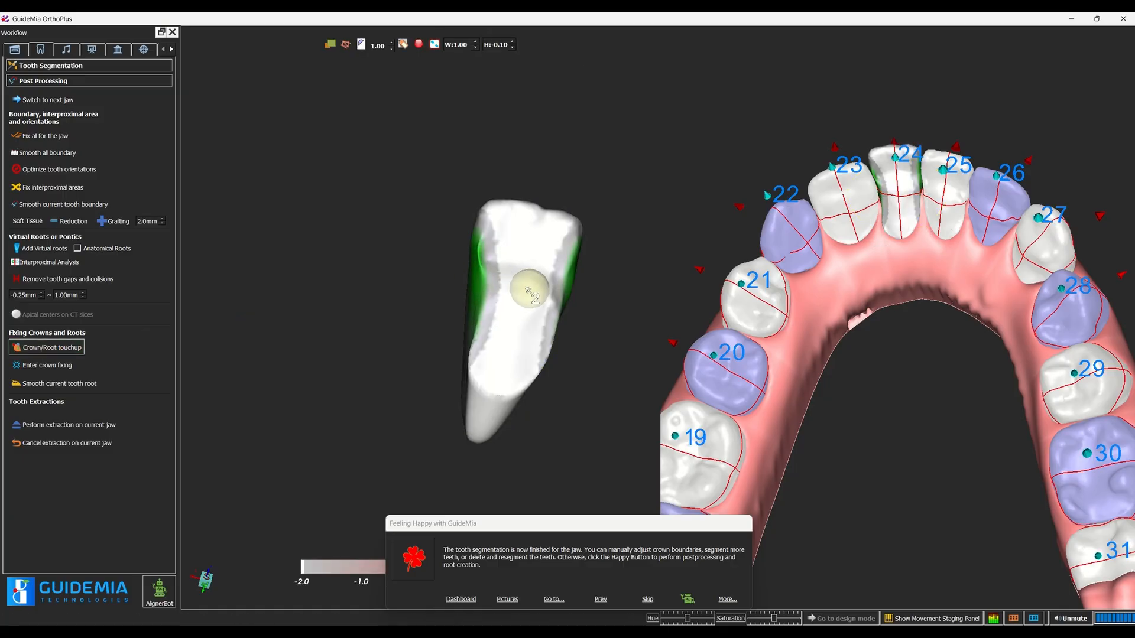
{"action": "scroll", "coordinate": [520, 294], "scroll_direction": "up", "scroll_amount": 1}
{"action": "mouse_move", "coordinate": [490, 278]}
{"action": "left_mouse_down"}
{"action": "mouse_move", "coordinate": [504, 292]}
{"action": "mouse_move", "coordinate": [496, 279]}
{"action": "mouse_move", "coordinate": [545, 286]}
{"action": "left_mouse_up"}
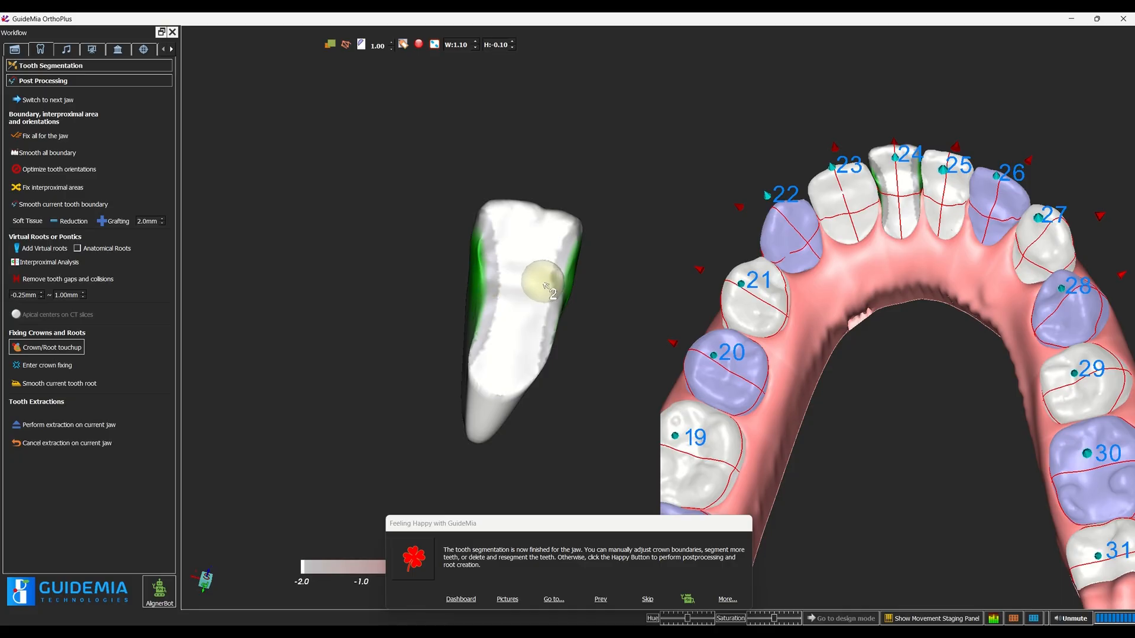
{"action": "mouse_move", "coordinate": [581, 354]}
{"action": "right_mouse_down"}
{"action": "mouse_move", "coordinate": [578, 398]}
{"action": "mouse_move", "coordinate": [530, 377]}
{"action": "right_mouse_up"}
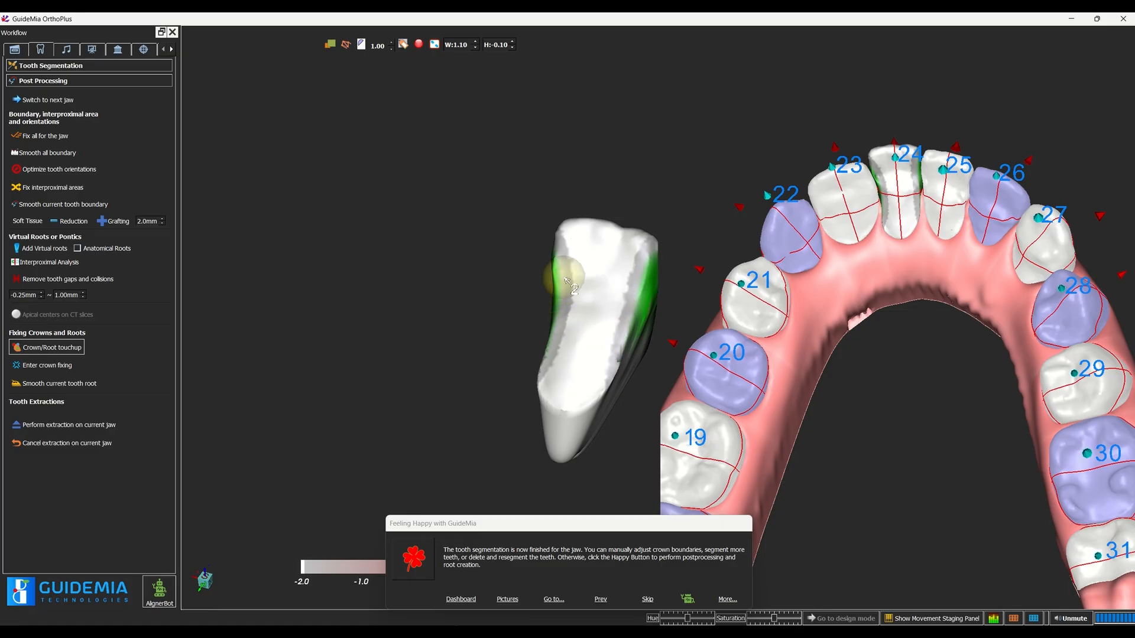
{"action": "right_click_drag", "start_coordinate": [435, 297], "coordinate": [440, 330]}
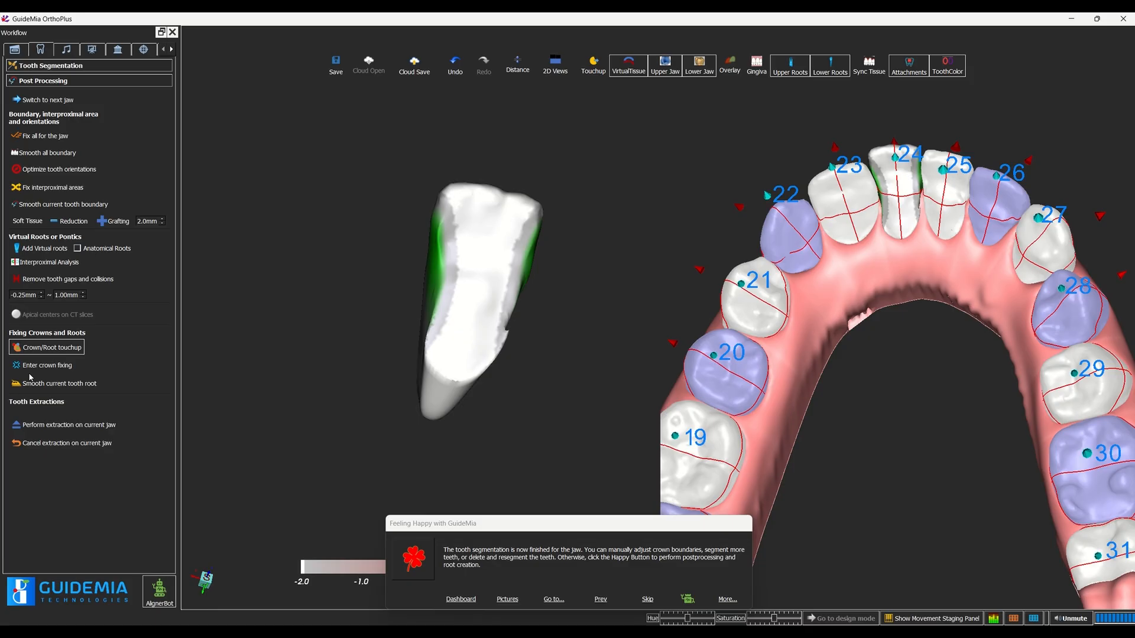
{"action": "left_click", "coordinate": [42, 349]}
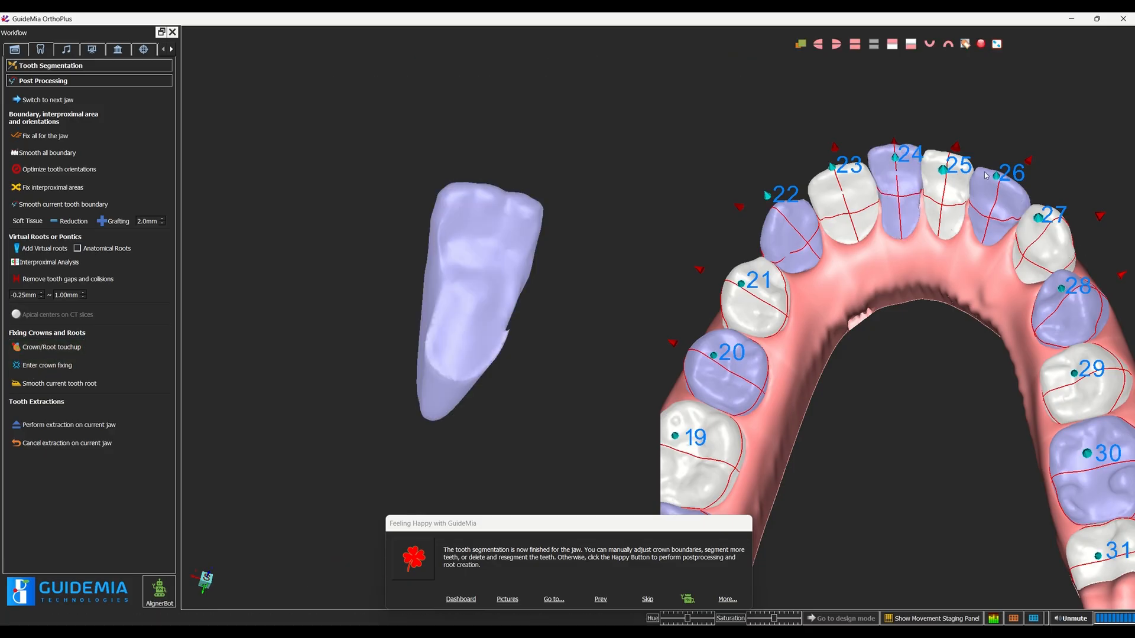
Start a crown/root touchup on lower tooth 25 and work on its crown surface with a brush width of 1.00.
{"action": "left_click", "coordinate": [942, 170]}
{"action": "right_click_drag", "start_coordinate": [398, 301], "coordinate": [549, 440]}
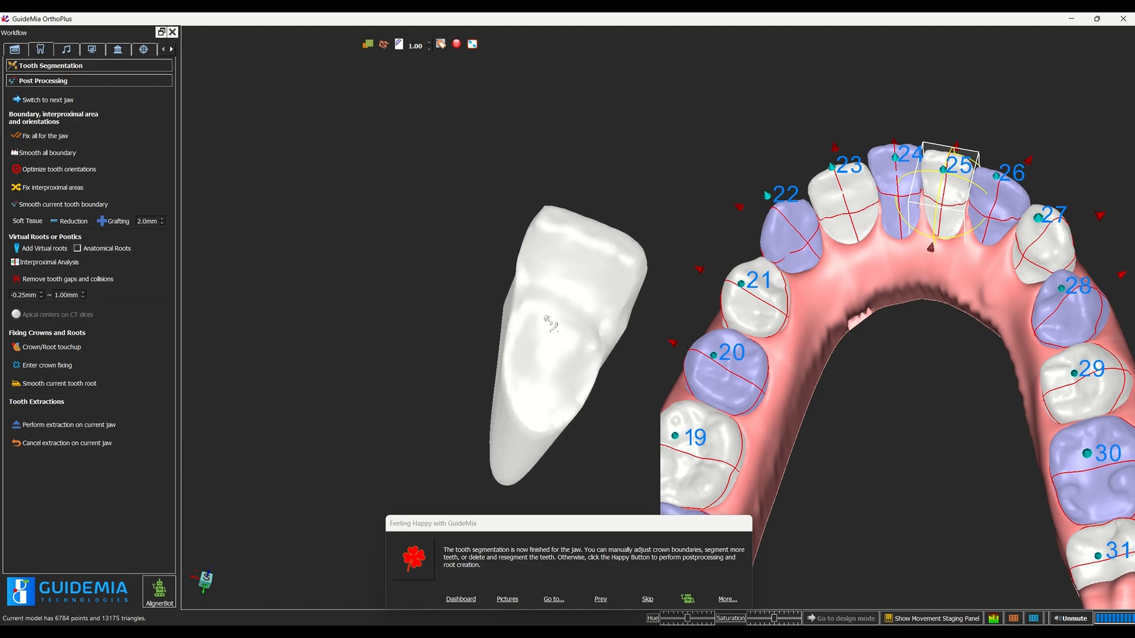
{"action": "left_click", "coordinate": [61, 349]}
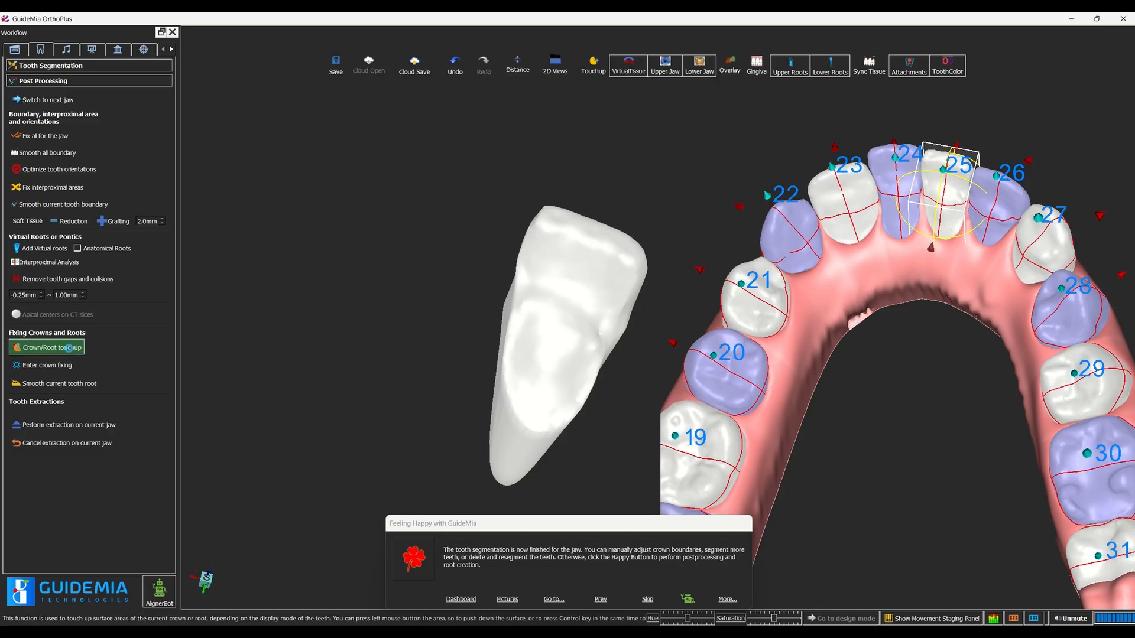
{"action": "left_click", "coordinate": [69, 348]}
{"action": "scroll", "coordinate": [565, 363], "scroll_direction": "down", "scroll_amount": 1}
{"action": "mouse_move", "coordinate": [565, 364]}
{"action": "left_mouse_down"}
{"action": "mouse_move", "coordinate": [577, 339]}
{"action": "mouse_move", "coordinate": [569, 324]}
{"action": "mouse_move", "coordinate": [588, 353]}
{"action": "left_mouse_up"}
{"action": "middle_click_drag", "start_coordinate": [417, 299], "coordinate": [399, 305]}
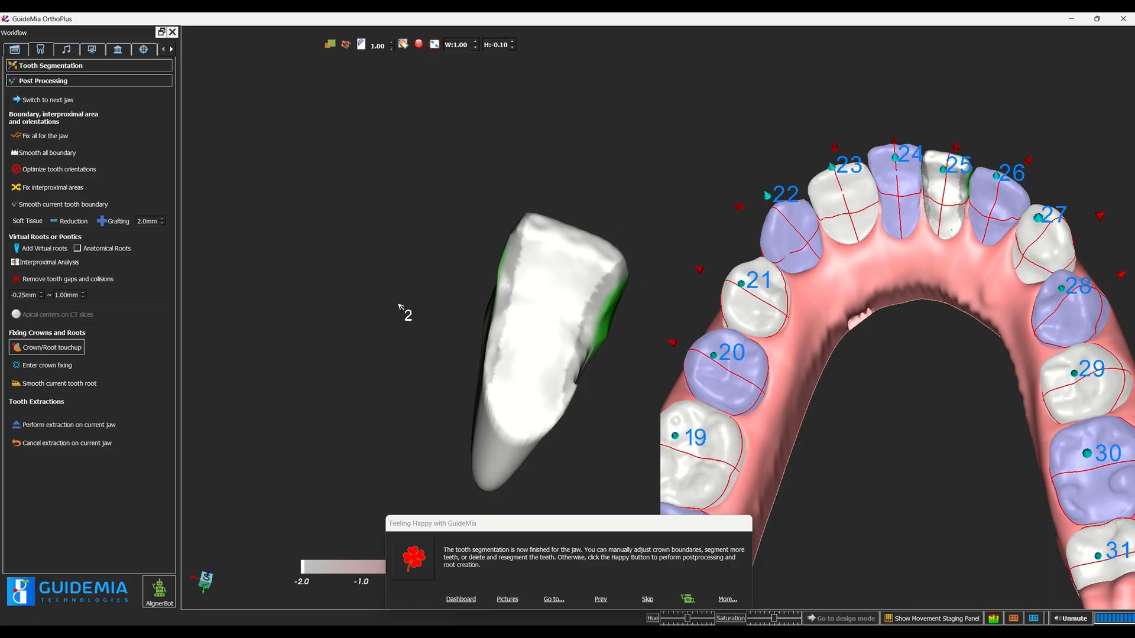
{"action": "left_click_drag", "start_coordinate": [399, 305], "coordinate": [353, 310]}
{"action": "mouse_move", "coordinate": [553, 433]}
{"action": "left_mouse_down"}
{"action": "mouse_move", "coordinate": [414, 401]}
{"action": "mouse_move", "coordinate": [359, 350]}
{"action": "mouse_move", "coordinate": [455, 347]}
{"action": "left_mouse_up"}
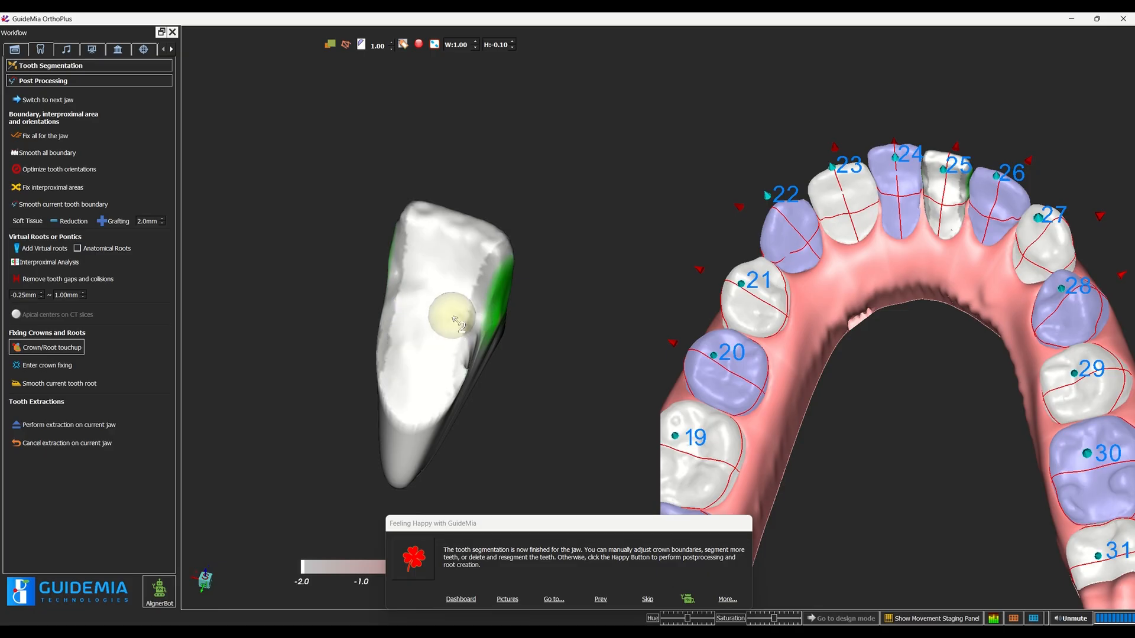
{"action": "mouse_move", "coordinate": [562, 406]}
{"action": "left_mouse_down"}
{"action": "mouse_move", "coordinate": [474, 394]}
{"action": "mouse_move", "coordinate": [562, 400]}
{"action": "mouse_move", "coordinate": [451, 347]}
{"action": "left_mouse_up"}
Refine the lower crown edge of tooth 25 with brush widths of 1.20 and 1.10, and finish the touchup.
{"action": "scroll", "coordinate": [398, 334], "scroll_direction": "up", "scroll_amount": 2}
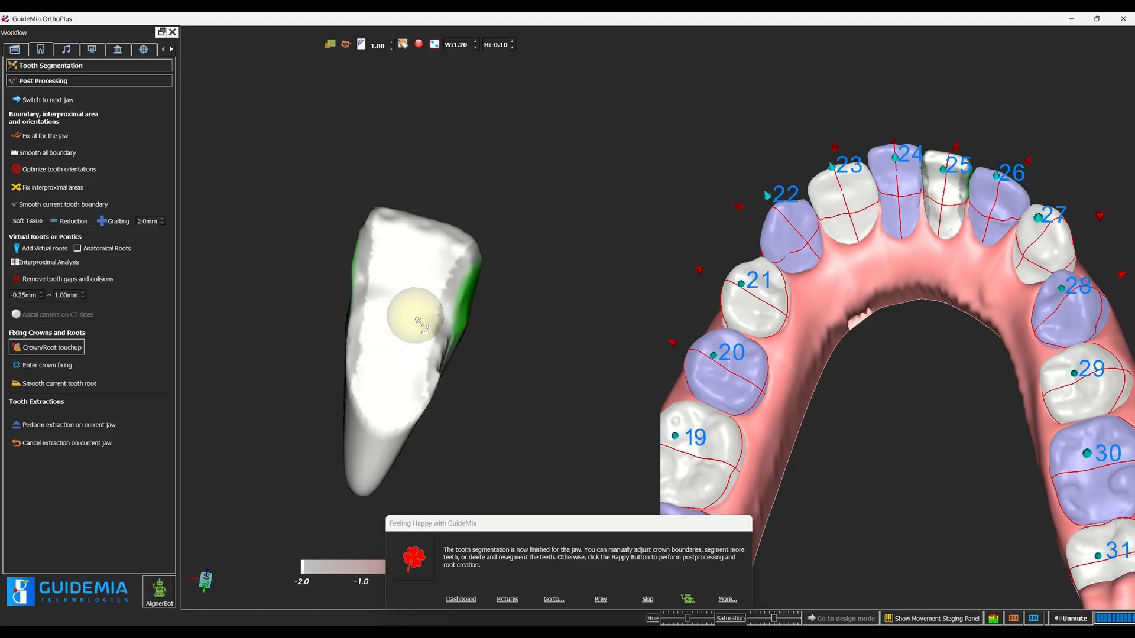
{"action": "left_click_drag", "start_coordinate": [469, 400], "coordinate": [447, 355]}
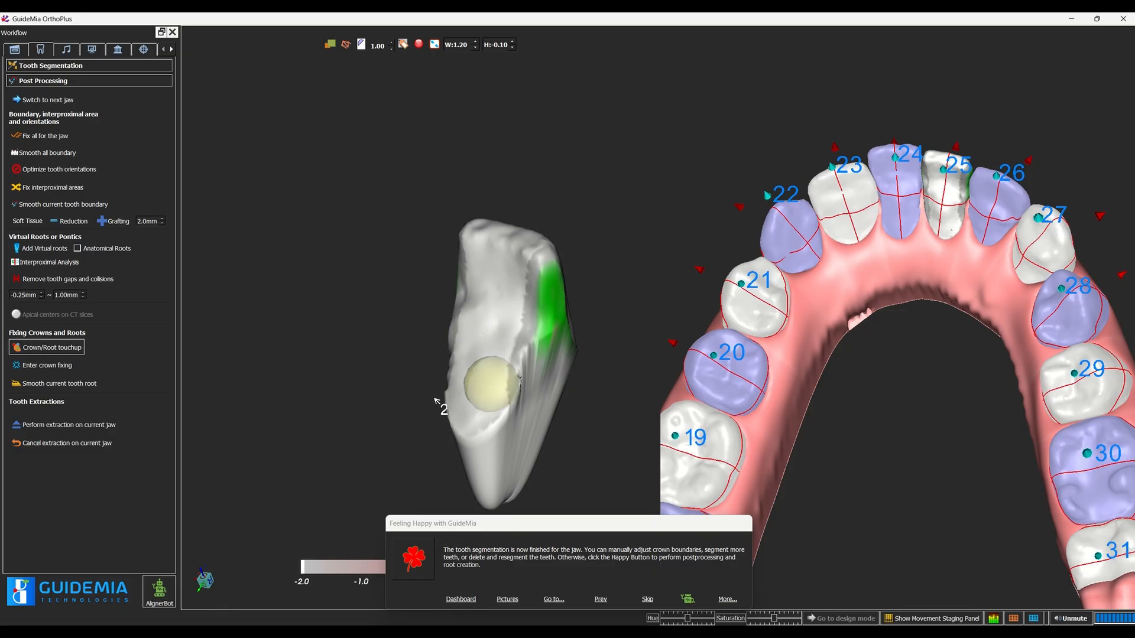
{"action": "mouse_move", "coordinate": [372, 372]}
{"action": "left_mouse_down"}
{"action": "mouse_move", "coordinate": [481, 384]}
{"action": "mouse_move", "coordinate": [494, 367]}
{"action": "left_mouse_up"}
{"action": "scroll", "coordinate": [426, 379], "scroll_direction": "down", "scroll_amount": 1}
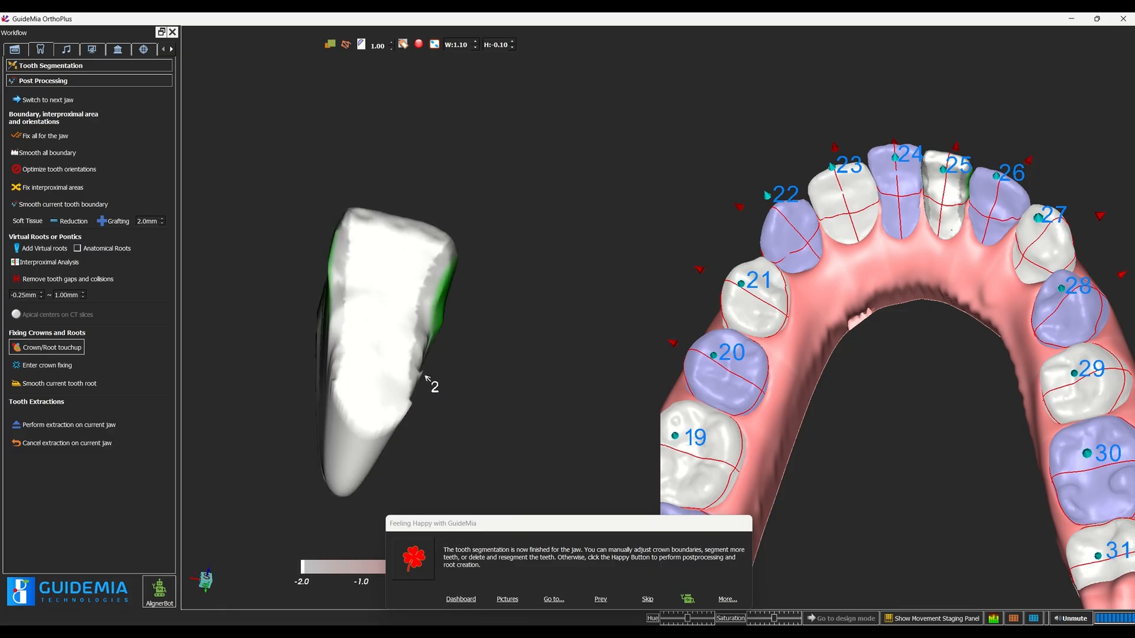
{"action": "left_click_drag", "start_coordinate": [426, 378], "coordinate": [397, 380]}
{"action": "left_click_drag", "start_coordinate": [524, 388], "coordinate": [544, 404]}
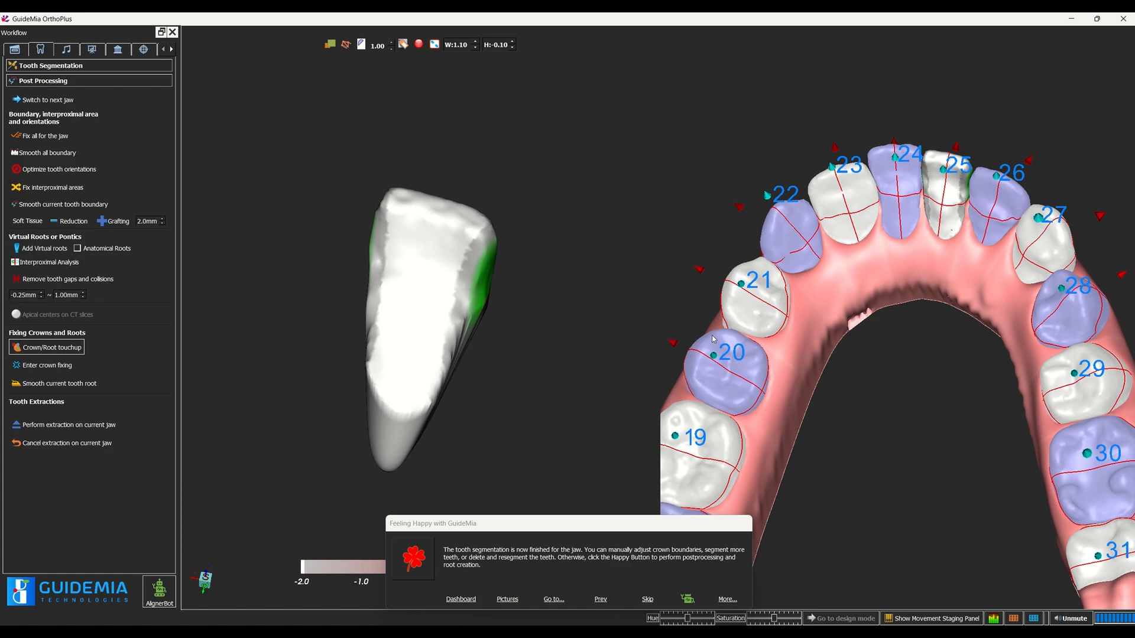
{"action": "left_click", "coordinate": [48, 348]}
Touch up the crown surface of lower tooth 26 with brush widths of 1.10 and 1.50, and finish the touchup.
{"action": "left_click", "coordinate": [1008, 192]}
{"action": "left_click_drag", "start_coordinate": [405, 390], "coordinate": [437, 331]}
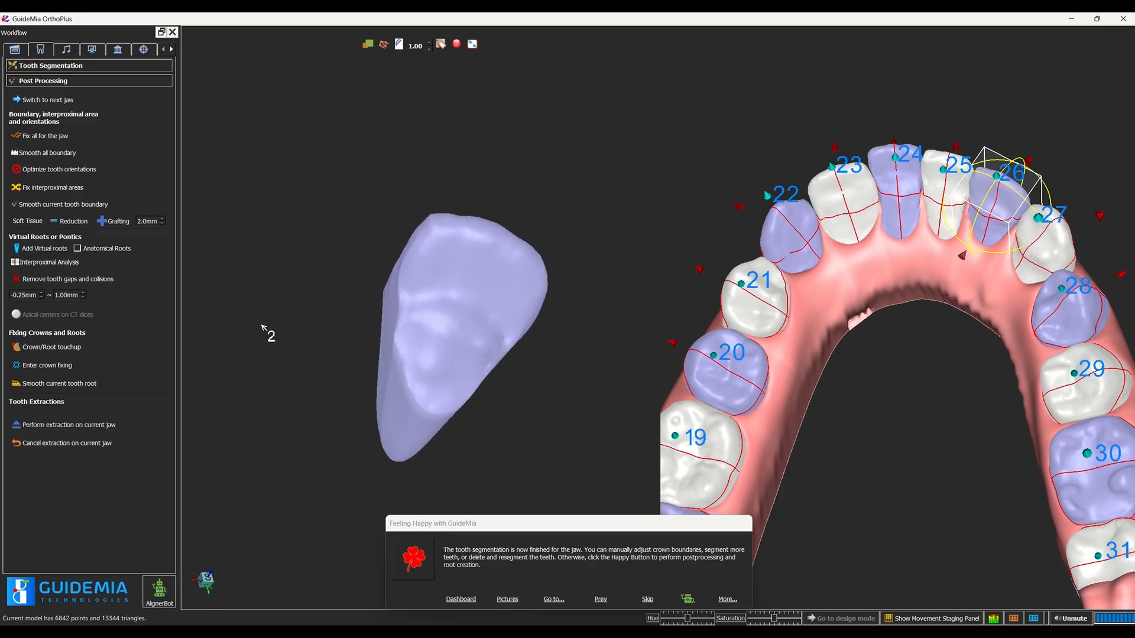
{"action": "left_click", "coordinate": [50, 348]}
{"action": "mouse_move", "coordinate": [439, 321]}
{"action": "left_mouse_down"}
{"action": "mouse_move", "coordinate": [482, 342]}
{"action": "mouse_move", "coordinate": [428, 327]}
{"action": "mouse_move", "coordinate": [488, 340]}
{"action": "mouse_move", "coordinate": [435, 330]}
{"action": "mouse_move", "coordinate": [450, 358]}
{"action": "mouse_move", "coordinate": [461, 317]}
{"action": "mouse_move", "coordinate": [438, 370]}
{"action": "mouse_move", "coordinate": [476, 343]}
{"action": "left_mouse_up"}
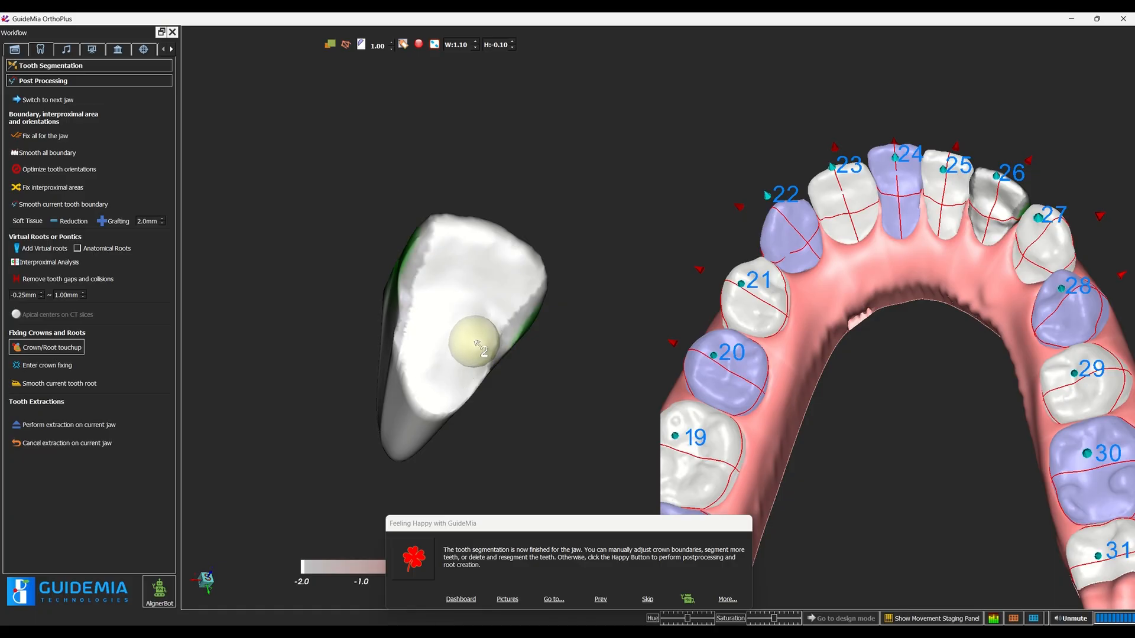
{"action": "scroll", "coordinate": [480, 323], "scroll_direction": "up", "scroll_amount": 2}
{"action": "scroll", "coordinate": [454, 331], "scroll_direction": "up", "scroll_amount": 2}
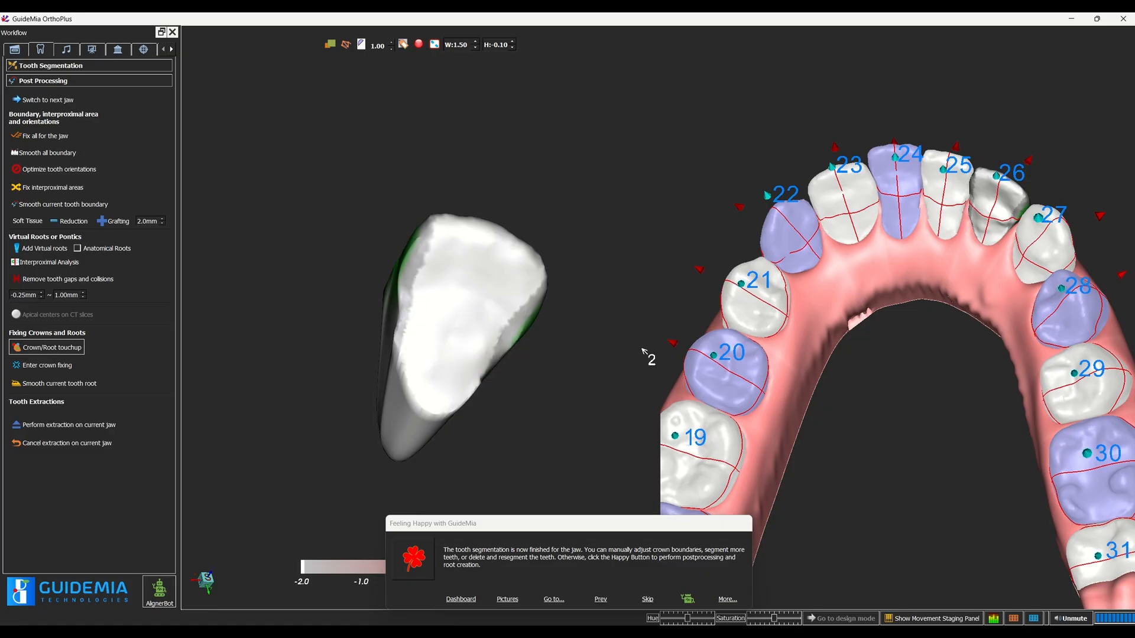
{"action": "left_click", "coordinate": [37, 348]}
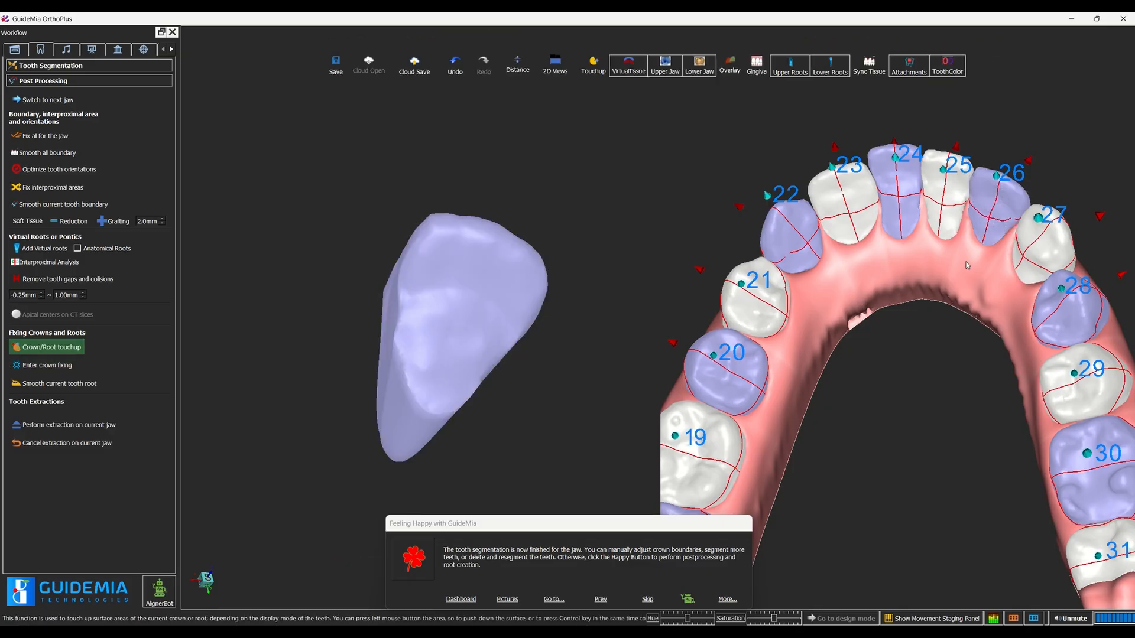
Touch up the crown surface of lower tooth 27 with a brush width of 1.50, and finish the touchup.
{"action": "left_click", "coordinate": [1039, 220]}
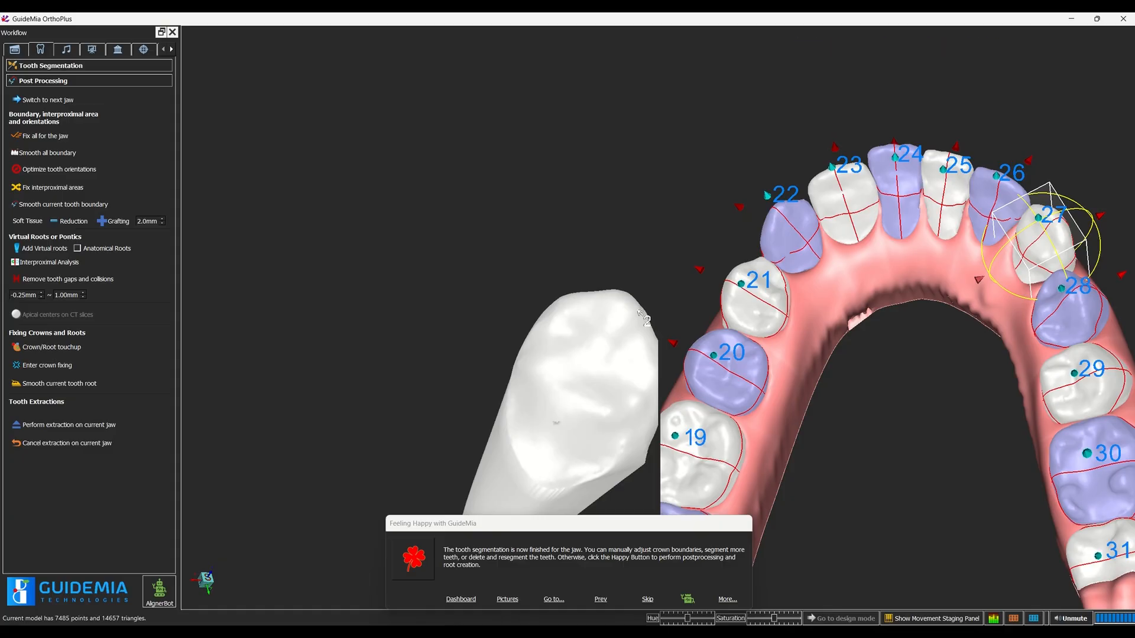
{"action": "left_click", "coordinate": [52, 347]}
{"action": "mouse_move", "coordinate": [392, 281]}
{"action": "left_mouse_down"}
{"action": "mouse_move", "coordinate": [435, 321]}
{"action": "mouse_move", "coordinate": [379, 279]}
{"action": "mouse_move", "coordinate": [464, 292]}
{"action": "mouse_move", "coordinate": [402, 327]}
{"action": "mouse_move", "coordinate": [393, 299]}
{"action": "mouse_move", "coordinate": [460, 329]}
{"action": "left_mouse_up"}
{"action": "mouse_move", "coordinate": [549, 384]}
{"action": "left_mouse_down"}
{"action": "mouse_move", "coordinate": [526, 343]}
{"action": "mouse_move", "coordinate": [565, 279]}
{"action": "mouse_move", "coordinate": [600, 391]}
{"action": "mouse_move", "coordinate": [608, 384]}
{"action": "left_mouse_up"}
{"action": "mouse_move", "coordinate": [349, 279]}
{"action": "left_mouse_down"}
{"action": "mouse_move", "coordinate": [385, 308]}
{"action": "mouse_move", "coordinate": [401, 282]}
{"action": "mouse_move", "coordinate": [382, 313]}
{"action": "mouse_move", "coordinate": [392, 330]}
{"action": "left_mouse_up"}
{"action": "left_click_drag", "start_coordinate": [541, 320], "coordinate": [545, 292]}
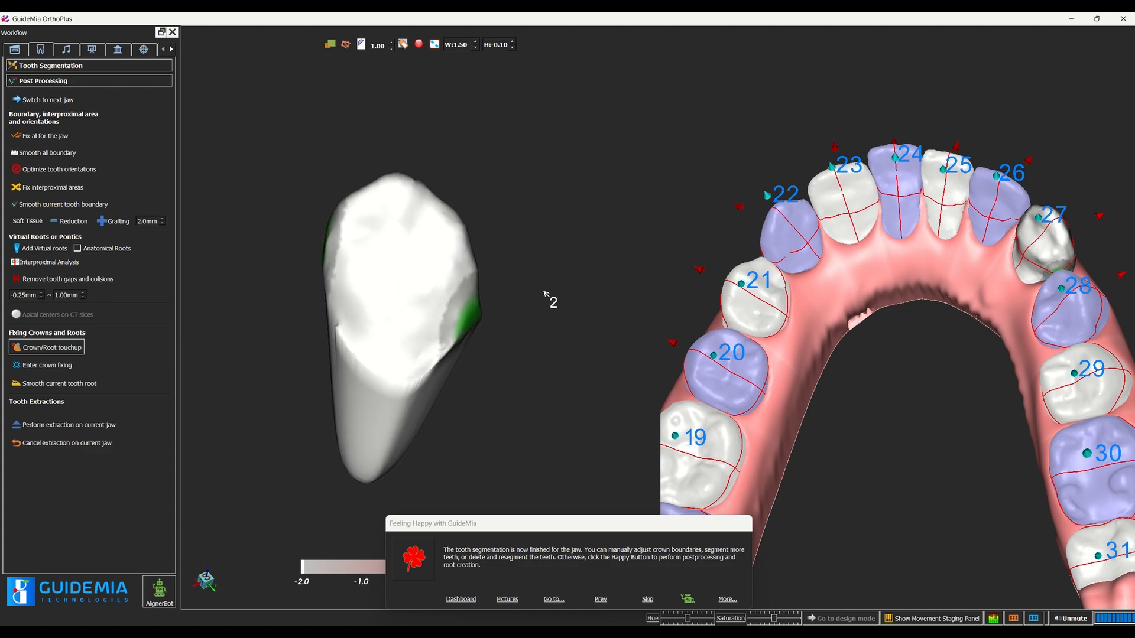
{"action": "left_click", "coordinate": [70, 348]}
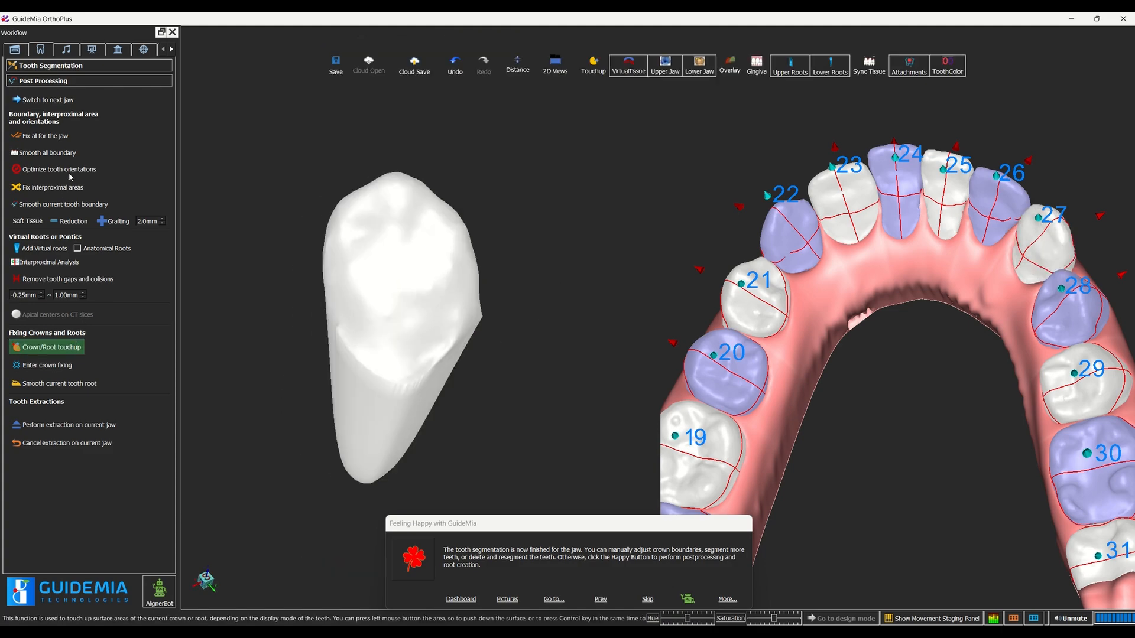
Switch to the upper jaw and touch up the crown surface of tooth 6 with a brush width of 1.50, finishing the touchup.
{"action": "left_click", "coordinate": [53, 100]}
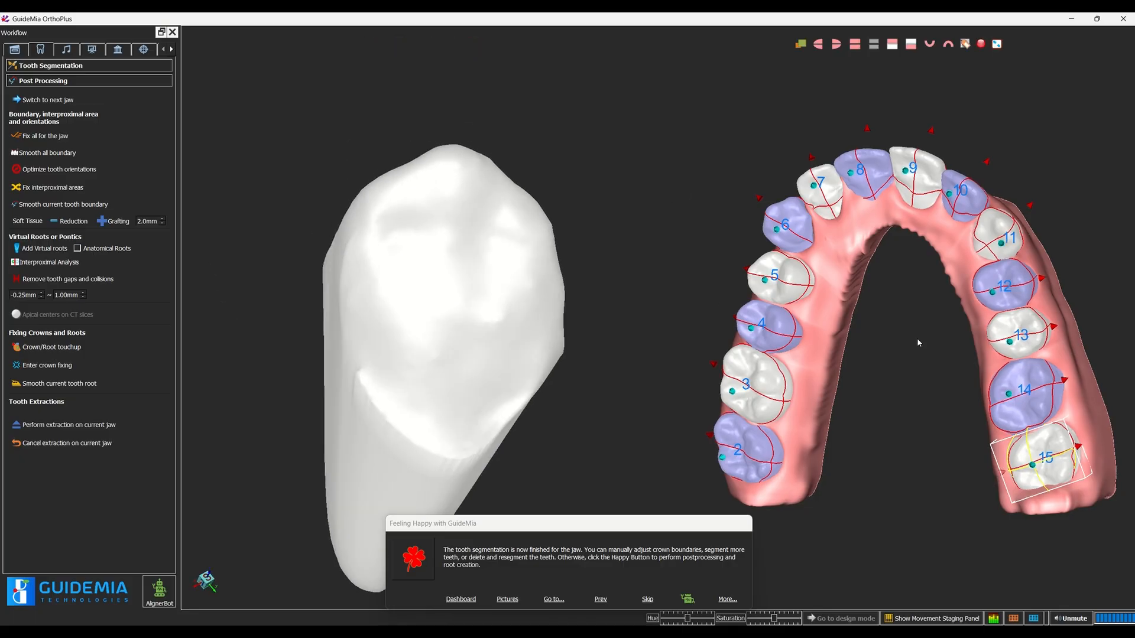
{"action": "left_click_drag", "start_coordinate": [916, 338], "coordinate": [901, 302]}
{"action": "left_click", "coordinate": [785, 223]}
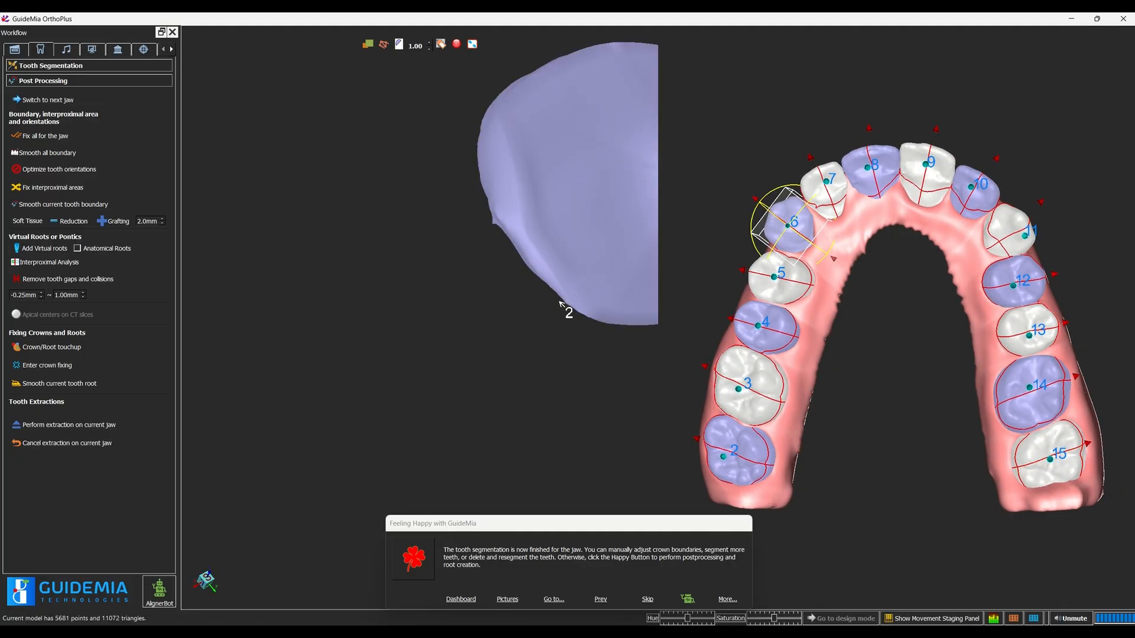
{"action": "mouse_move", "coordinate": [575, 211]}
{"action": "left_mouse_down"}
{"action": "mouse_move", "coordinate": [418, 329]}
{"action": "mouse_move", "coordinate": [162, 446]}
{"action": "mouse_move", "coordinate": [143, 399]}
{"action": "mouse_move", "coordinate": [288, 341]}
{"action": "mouse_move", "coordinate": [382, 431]}
{"action": "mouse_move", "coordinate": [268, 445]}
{"action": "mouse_move", "coordinate": [278, 519]}
{"action": "mouse_move", "coordinate": [371, 436]}
{"action": "mouse_move", "coordinate": [298, 411]}
{"action": "left_mouse_up"}
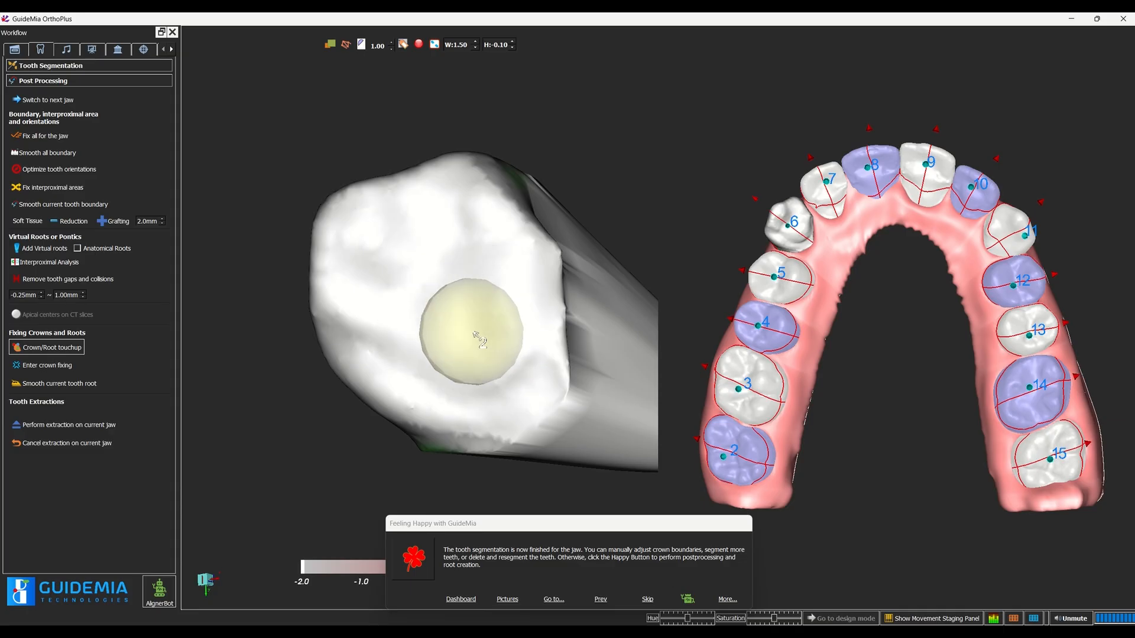
{"action": "mouse_move", "coordinate": [523, 347]}
{"action": "left_mouse_down"}
{"action": "mouse_move", "coordinate": [609, 349]}
{"action": "mouse_move", "coordinate": [514, 269]}
{"action": "mouse_move", "coordinate": [508, 334]}
{"action": "mouse_move", "coordinate": [522, 428]}
{"action": "left_mouse_up"}
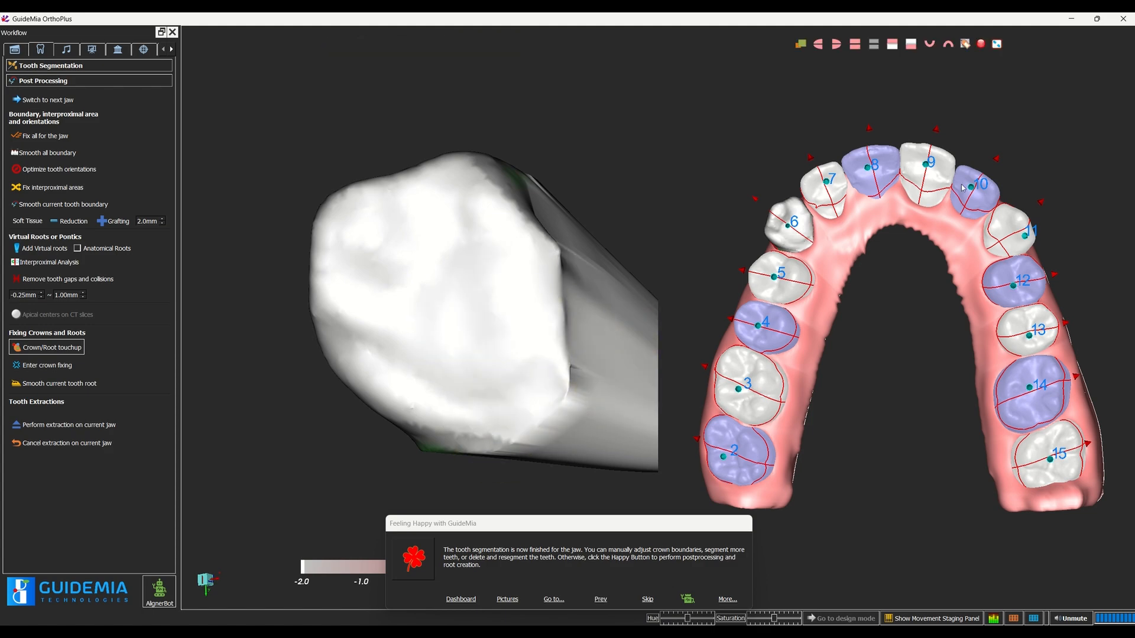
{"action": "left_click", "coordinate": [828, 203]}
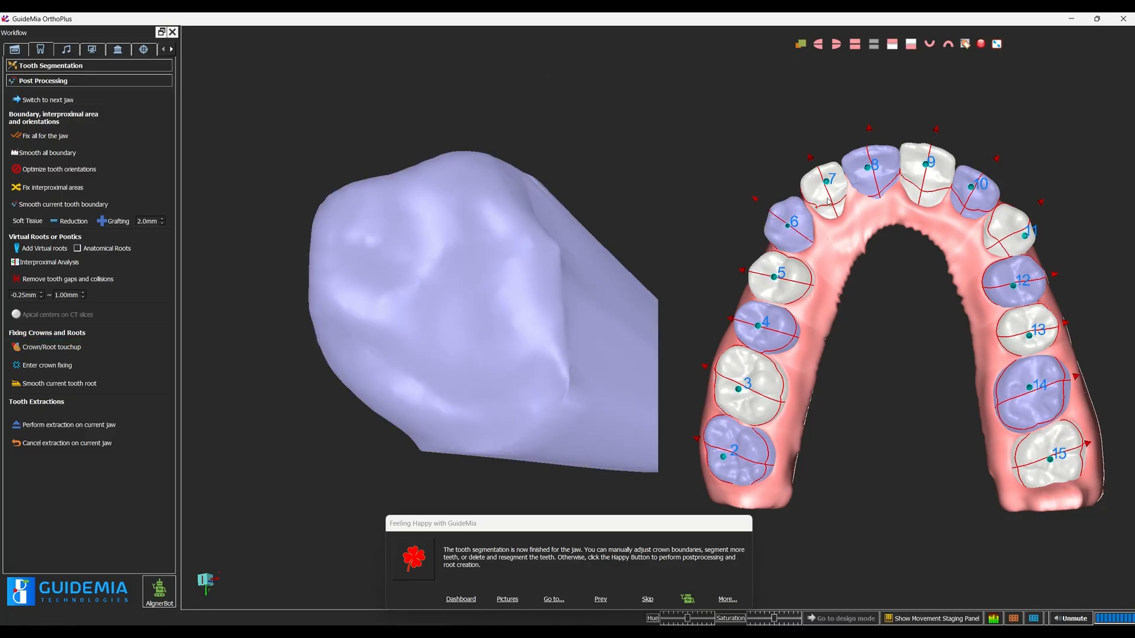
Start a crown/root touchup on upper tooth 7 and work on the notch at its crown edge with brush widths of 1.90, 0.90 and 1.50.
{"action": "left_click", "coordinate": [828, 191]}
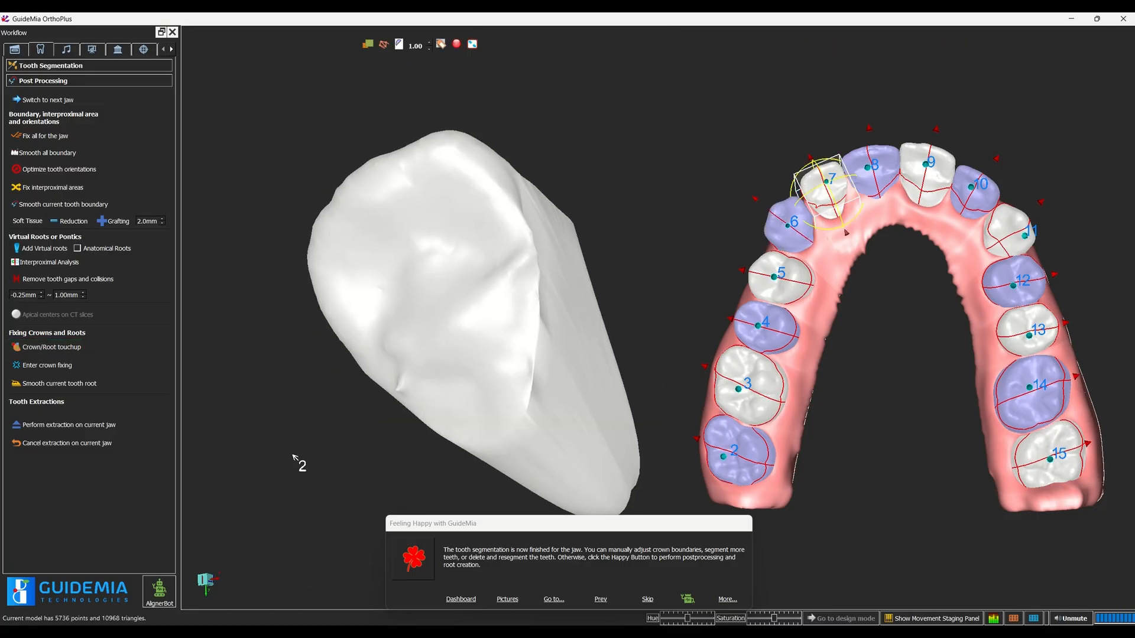
{"action": "left_click_drag", "start_coordinate": [420, 379], "coordinate": [480, 290]}
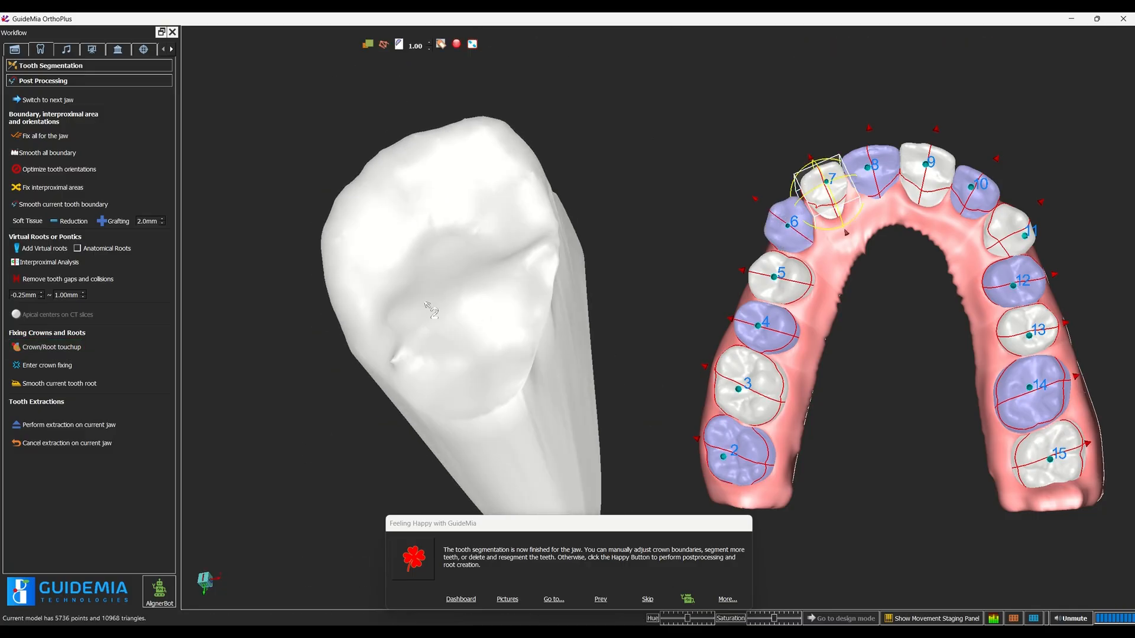
{"action": "left_click", "coordinate": [39, 348]}
{"action": "left_click", "coordinate": [53, 349]}
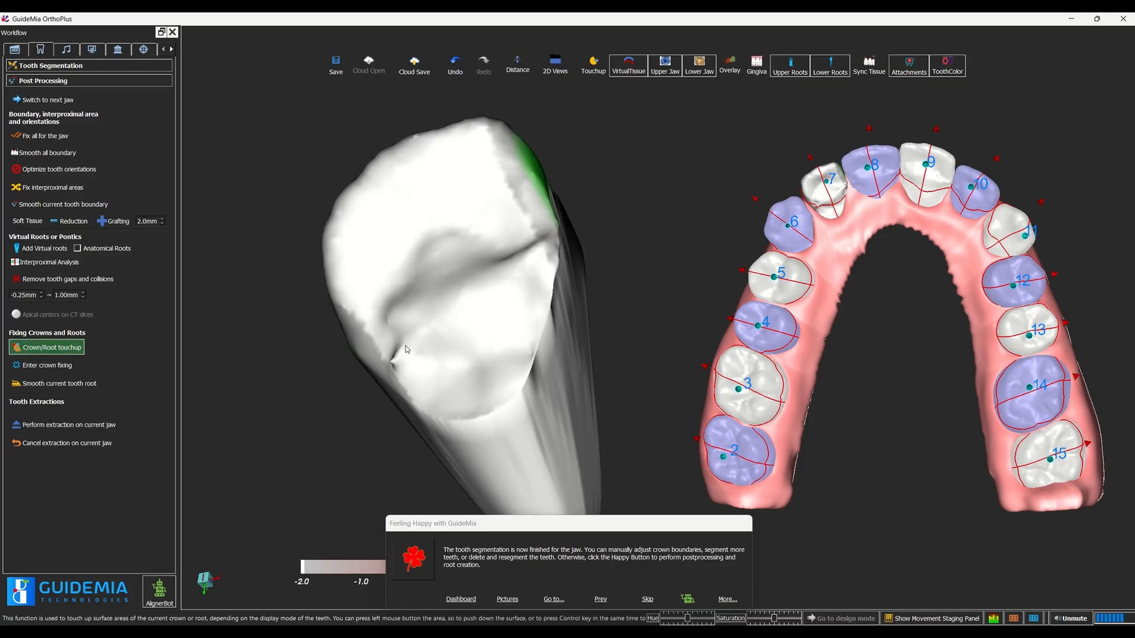
{"action": "left_click", "coordinate": [452, 328]}
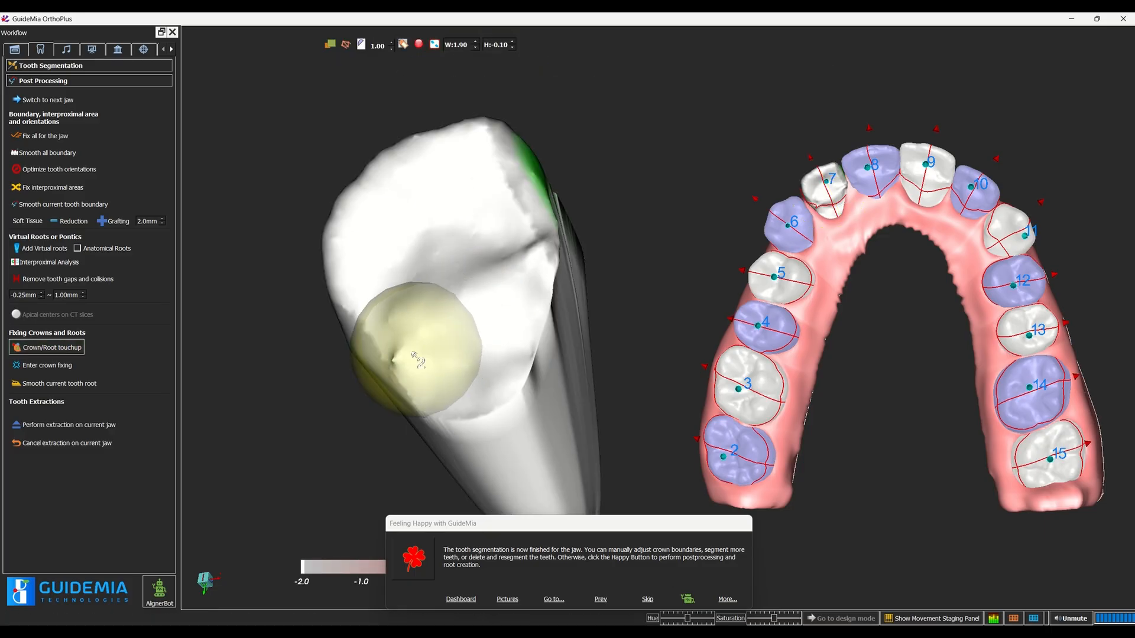
{"action": "scroll", "coordinate": [400, 357], "scroll_direction": "down", "scroll_amount": 5}
{"action": "scroll", "coordinate": [404, 363], "scroll_direction": "down", "scroll_amount": 5}
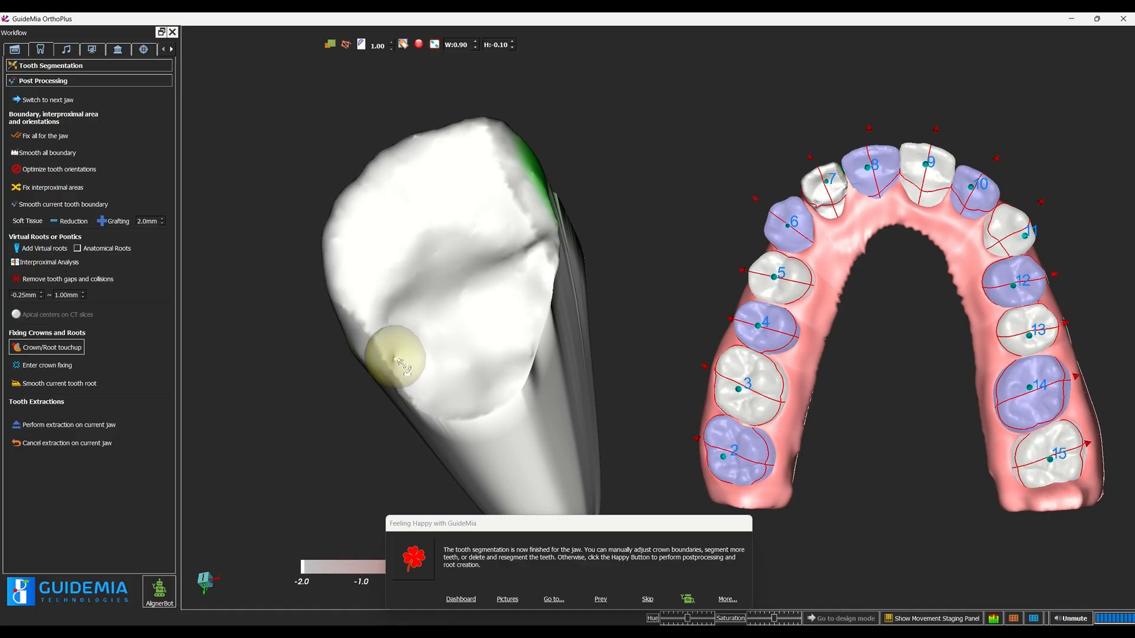
{"action": "scroll", "coordinate": [455, 294], "scroll_direction": "up", "scroll_amount": 10}
{"action": "left_click_drag", "start_coordinate": [301, 404], "coordinate": [436, 325]}
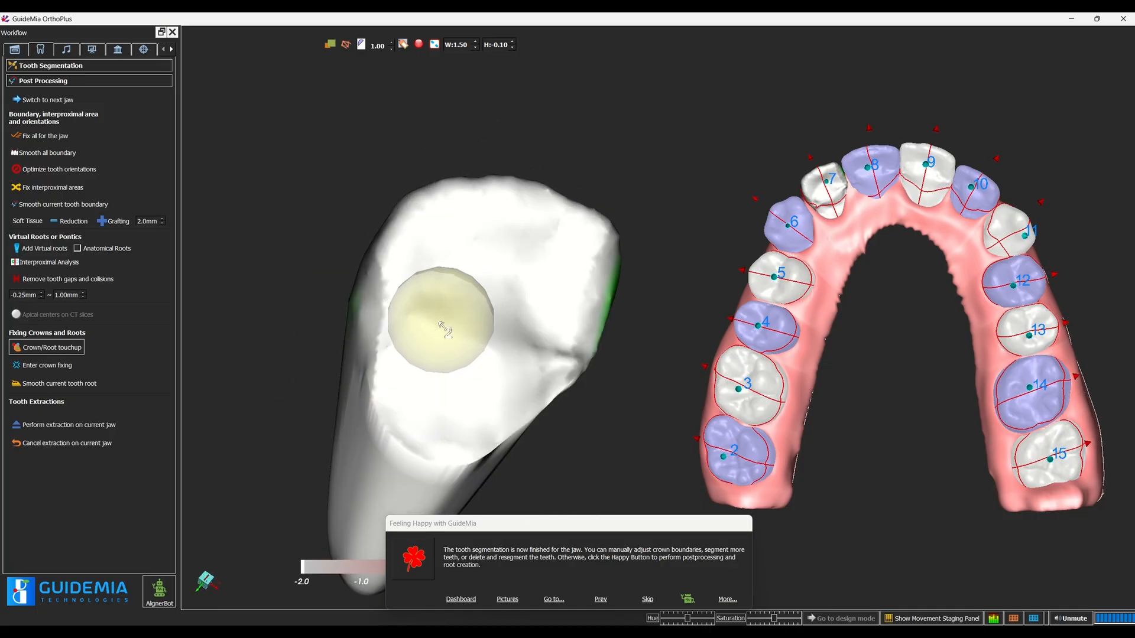
Refine the notch at the crown edge of upper tooth 7 with a brush width of 0.40, and finish the touchup.
{"action": "scroll", "coordinate": [467, 343], "scroll_direction": "down", "scroll_amount": 4}
{"action": "scroll", "coordinate": [464, 349], "scroll_direction": "down", "scroll_amount": 3}
{"action": "scroll", "coordinate": [535, 358], "scroll_direction": "down", "scroll_amount": 7}
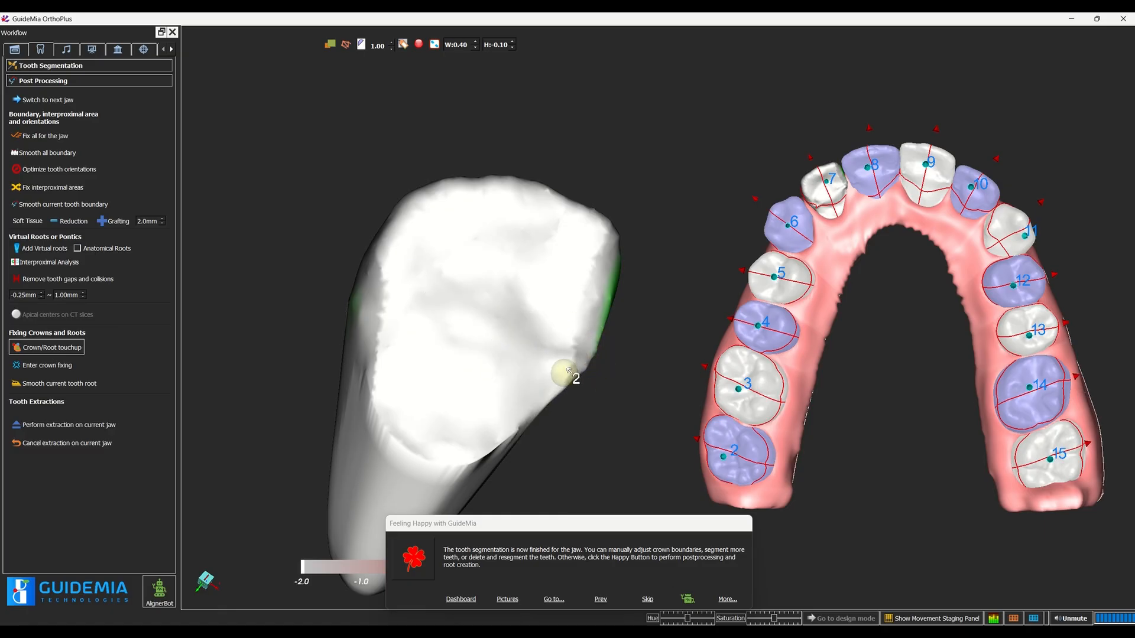
{"action": "scroll", "coordinate": [477, 397], "scroll_direction": "up", "scroll_amount": 12}
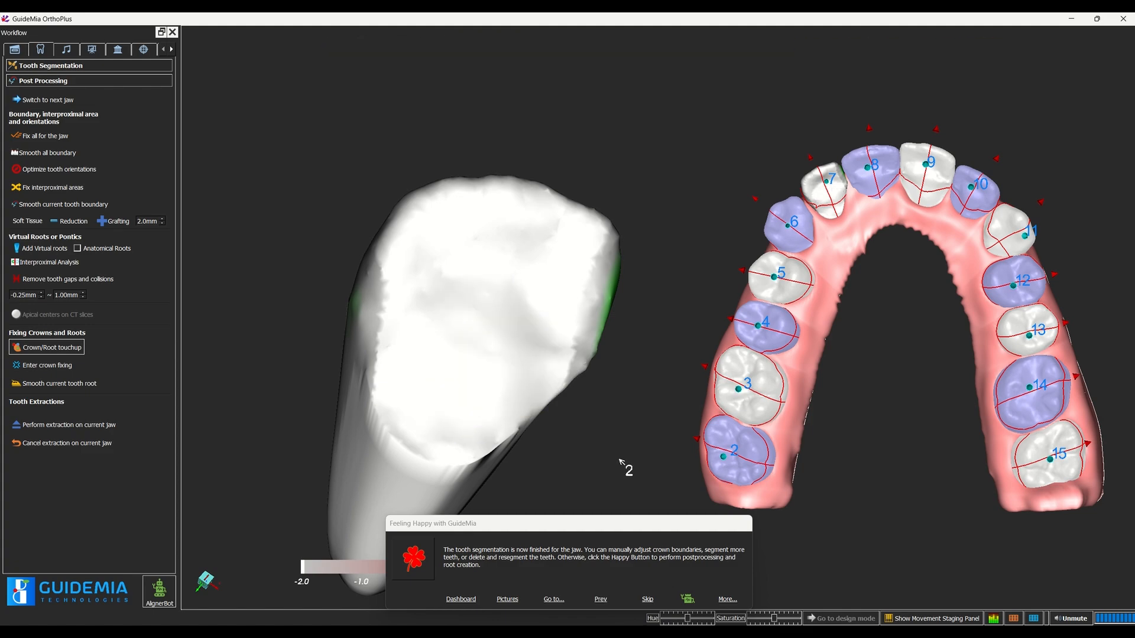
{"action": "left_click", "coordinate": [48, 346]}
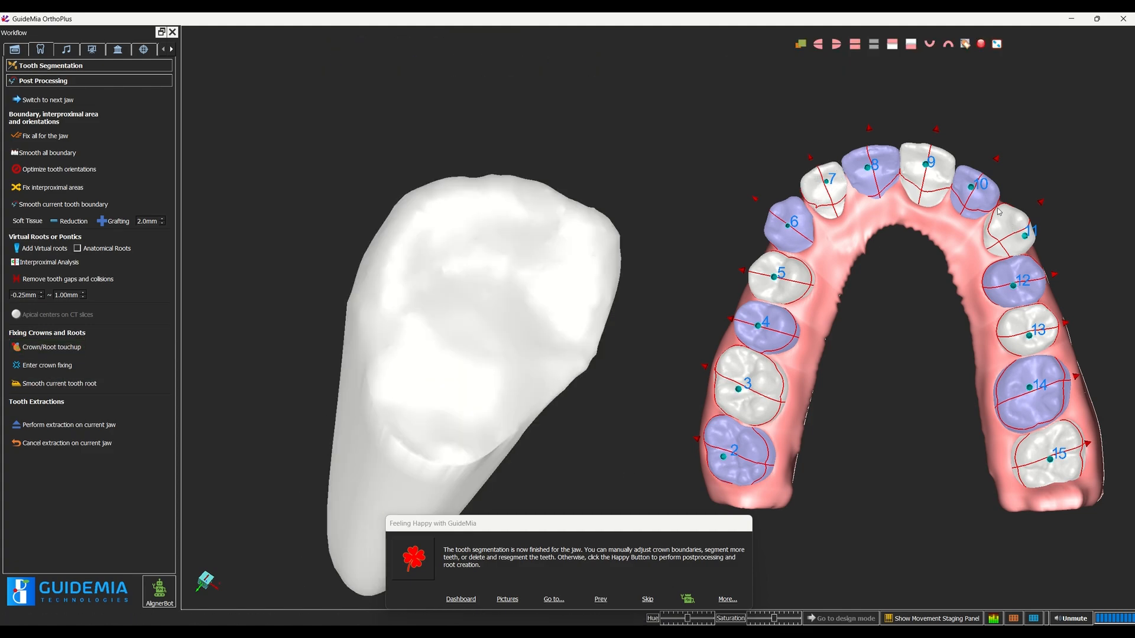
Touch up the crown surface of upper tooth 10 with brush widths of 1.60 and 1.30, and finish the touchup.
{"action": "left_click", "coordinate": [971, 189]}
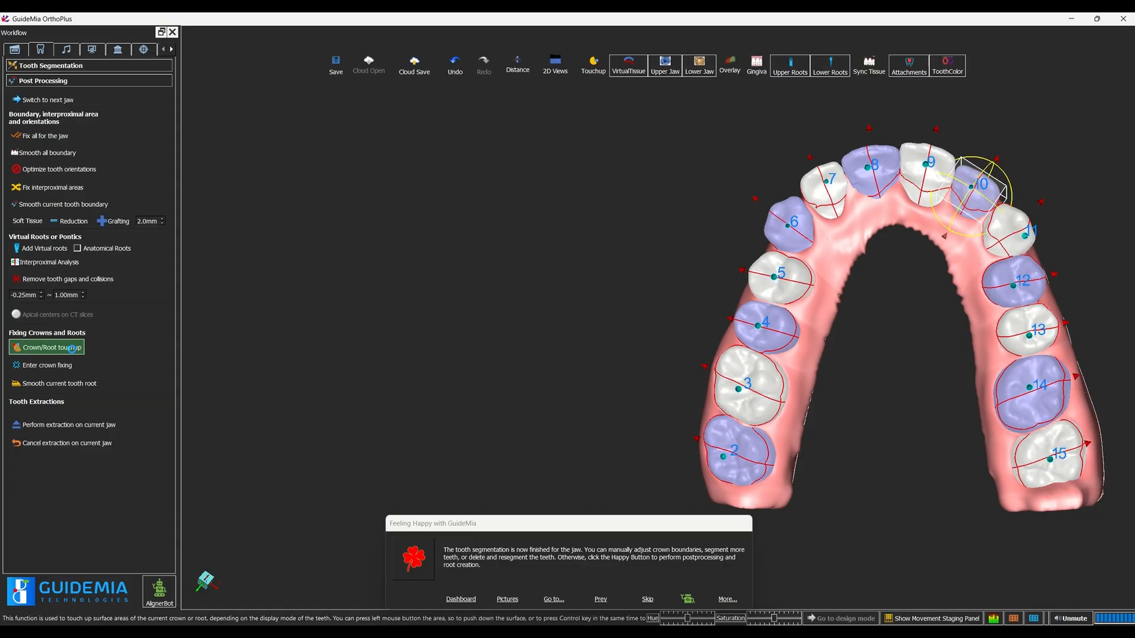
{"action": "left_click", "coordinate": [72, 349]}
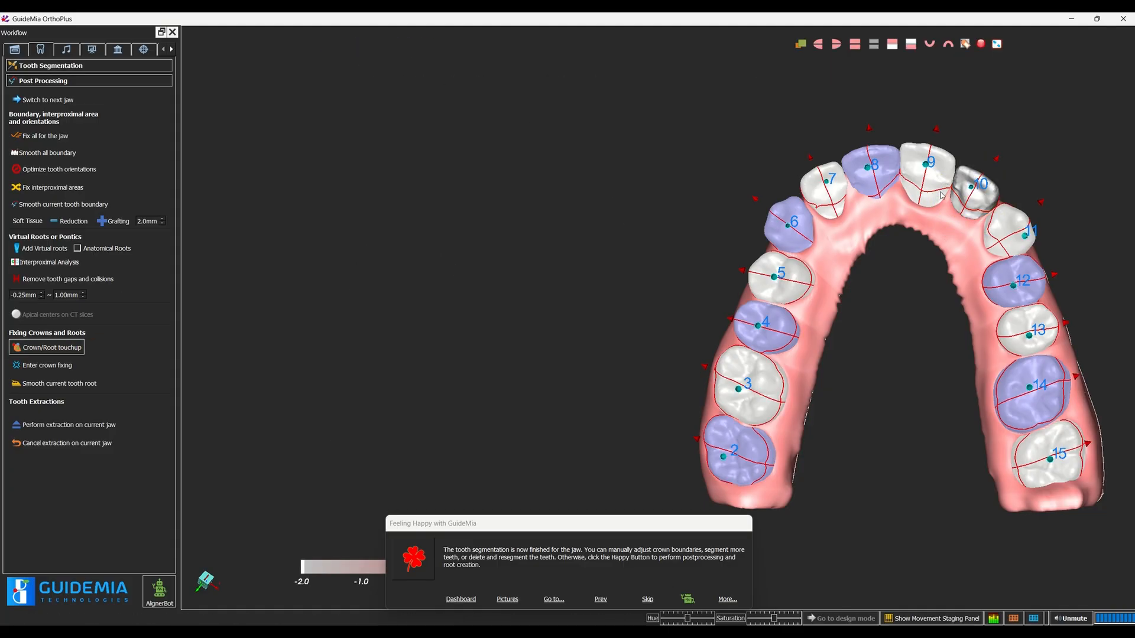
{"action": "left_click", "coordinate": [1027, 238]}
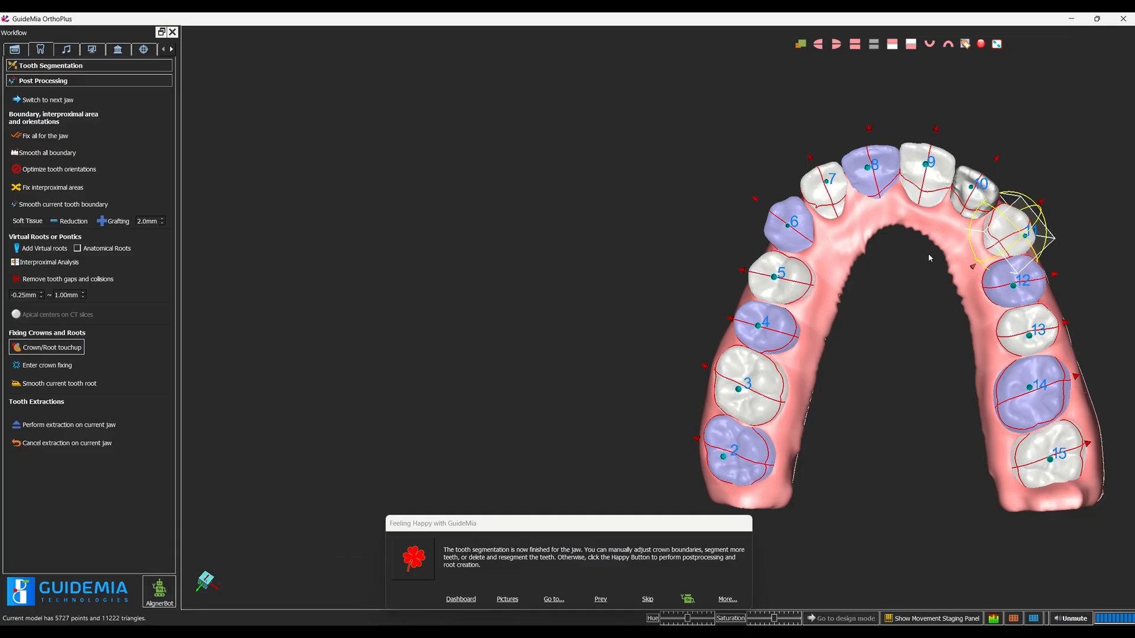
{"action": "left_click", "coordinate": [434, 45]}
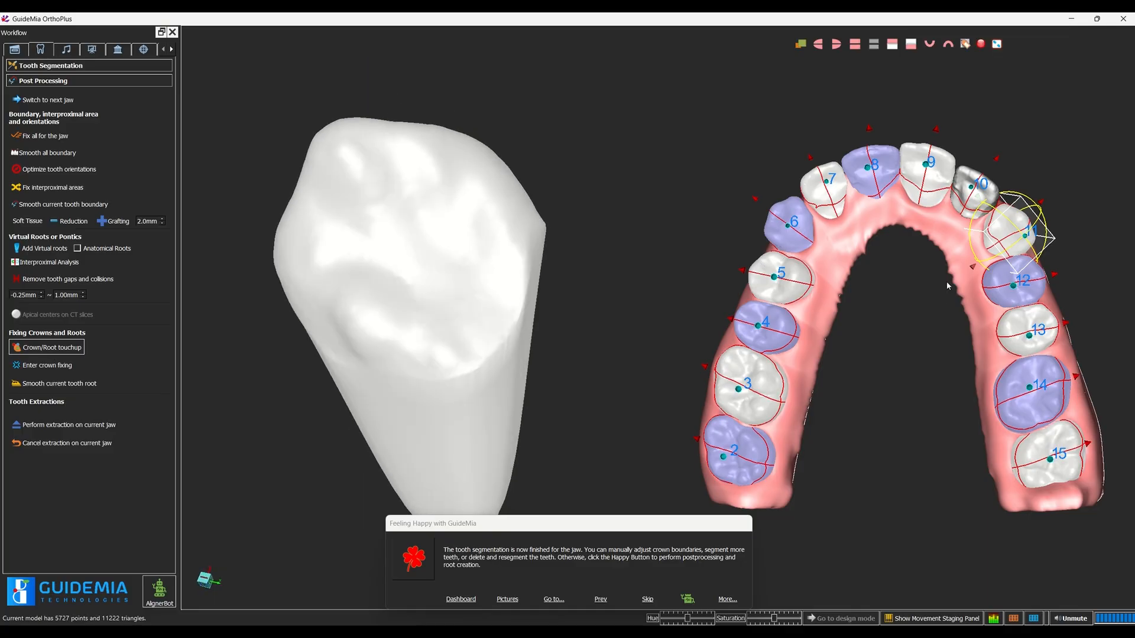
{"action": "left_click_drag", "start_coordinate": [947, 284], "coordinate": [948, 281]}
{"action": "left_click", "coordinate": [972, 181]}
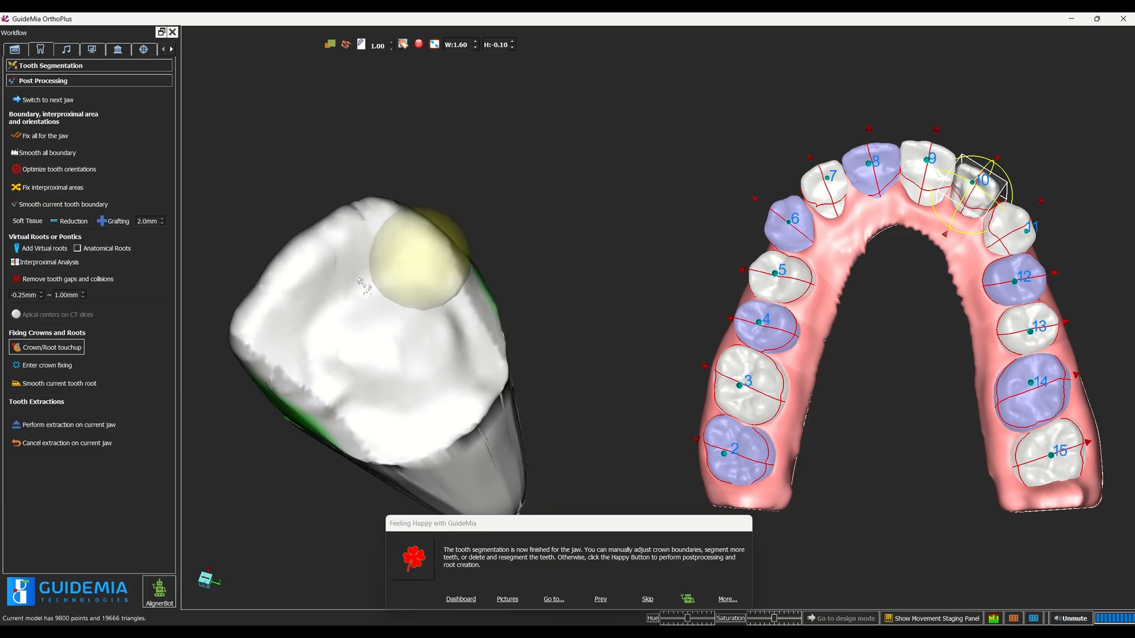
{"action": "left_click", "coordinate": [46, 349]}
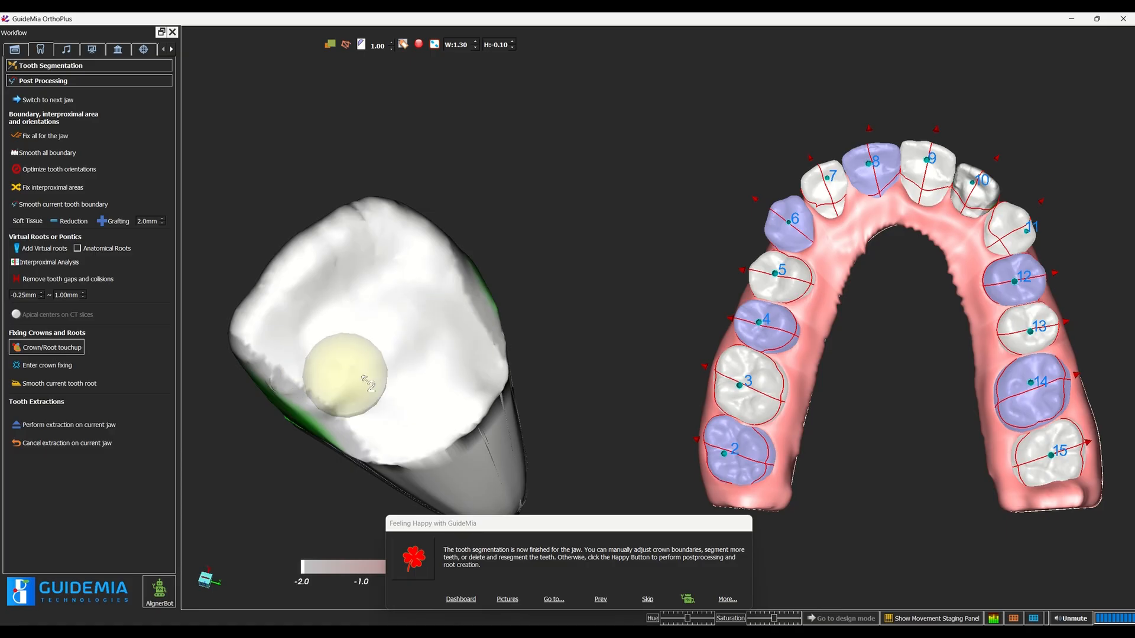
{"action": "scroll", "coordinate": [420, 317], "scroll_direction": "down", "scroll_amount": 3}
{"action": "mouse_move", "coordinate": [567, 260]}
{"action": "left_mouse_down"}
{"action": "mouse_move", "coordinate": [532, 221]}
{"action": "mouse_move", "coordinate": [498, 323]}
{"action": "mouse_move", "coordinate": [481, 284]}
{"action": "left_mouse_up"}
{"action": "scroll", "coordinate": [378, 347], "scroll_direction": "up", "scroll_amount": 3}
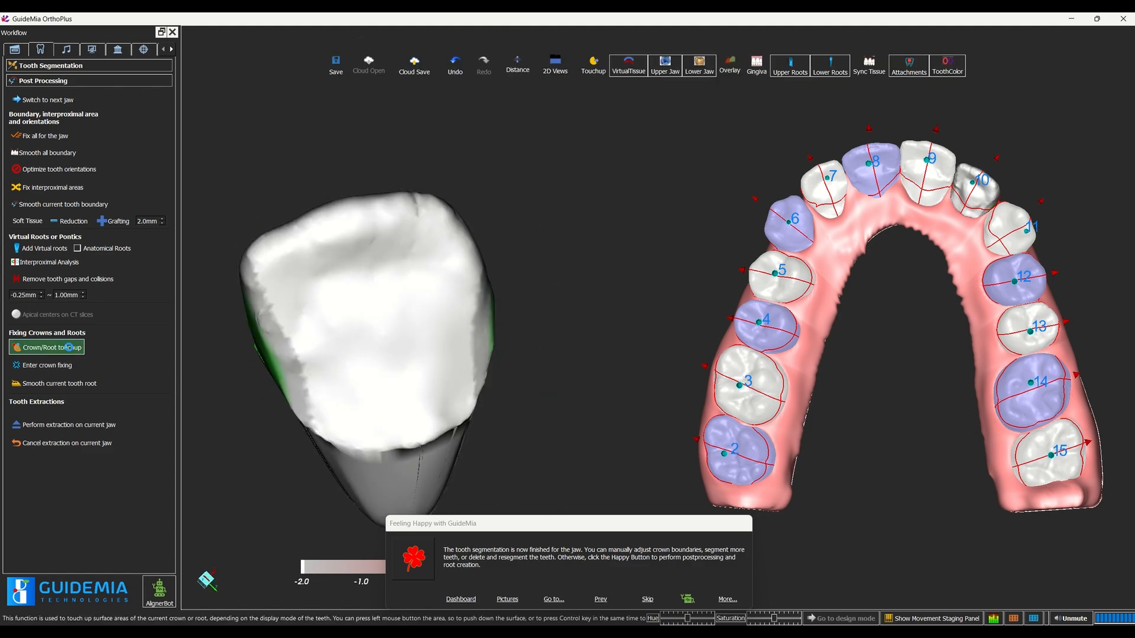
{"action": "left_click", "coordinate": [46, 347]}
Touch up the crown surface of upper tooth 9 with a brush width of 1.80, and finish the touchup.
{"action": "left_click_drag", "start_coordinate": [933, 288], "coordinate": [925, 201]}
{"action": "left_click", "coordinate": [936, 153]}
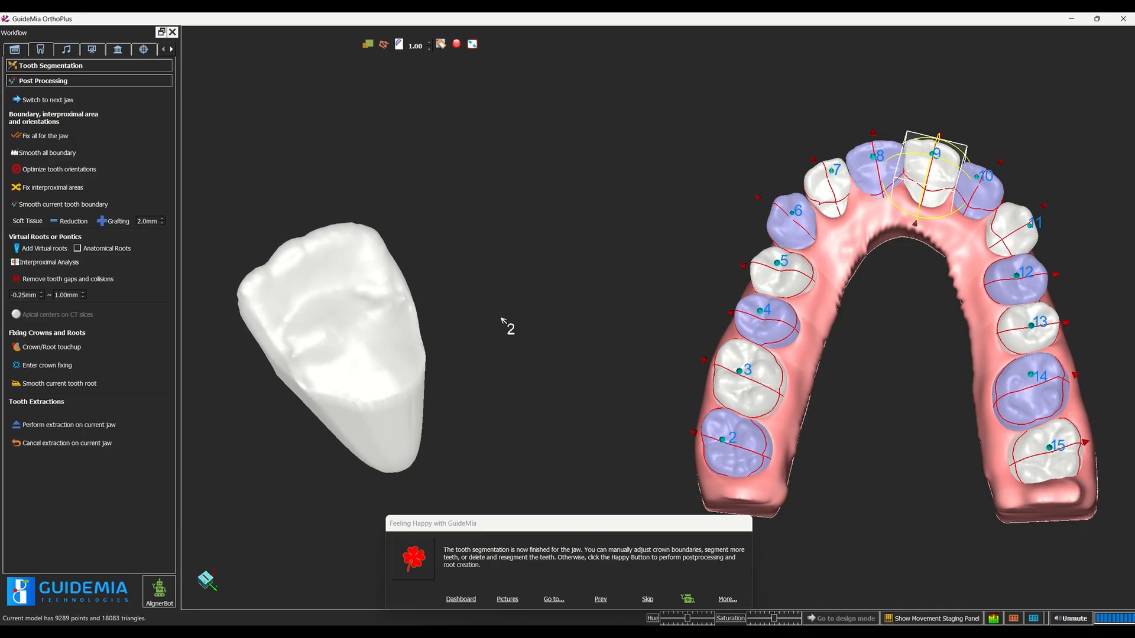
{"action": "left_click", "coordinate": [55, 348]}
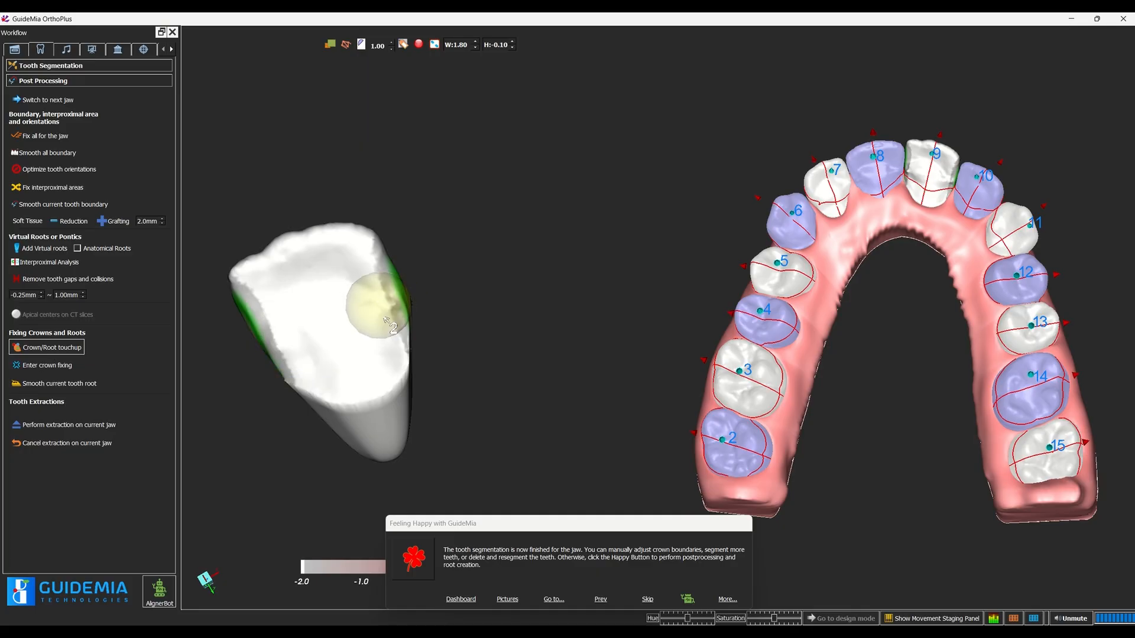
{"action": "mouse_move", "coordinate": [383, 459]}
{"action": "middle_mouse_down"}
{"action": "mouse_move", "coordinate": [375, 387]}
{"action": "mouse_move", "coordinate": [392, 330]}
{"action": "mouse_move", "coordinate": [324, 299]}
{"action": "middle_mouse_up"}
{"action": "scroll", "coordinate": [337, 307], "scroll_direction": "up", "scroll_amount": 3, "text": "ctrl"}
{"action": "mouse_move", "coordinate": [354, 326]}
{"action": "left_mouse_down"}
{"action": "mouse_move", "coordinate": [347, 266]}
{"action": "mouse_move", "coordinate": [336, 292]}
{"action": "left_mouse_up"}
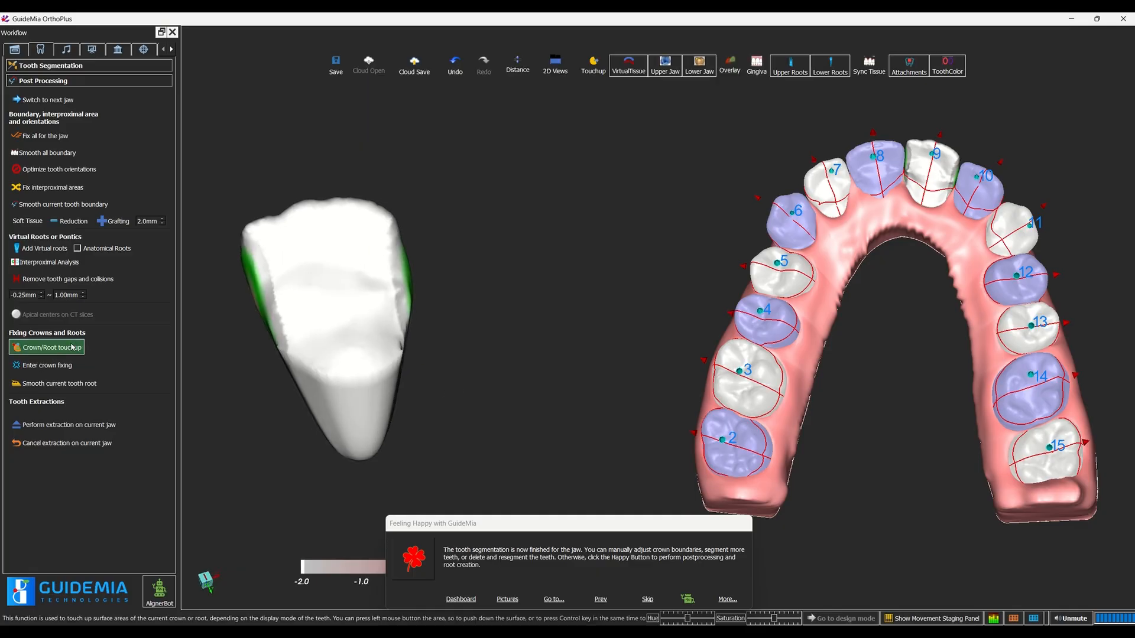
Touch up the crown surface of upper tooth 10 again with a brush width of 2.20, and finish the touchup.
{"action": "middle_click_drag", "start_coordinate": [1013, 243], "coordinate": [996, 191]}
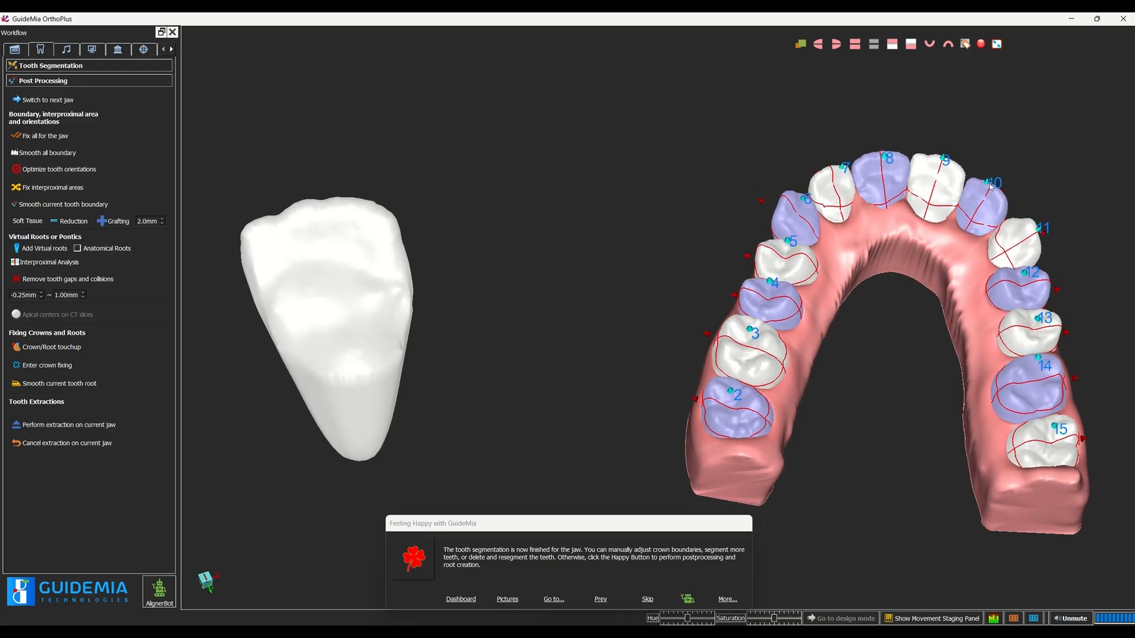
{"action": "left_click", "coordinate": [991, 186]}
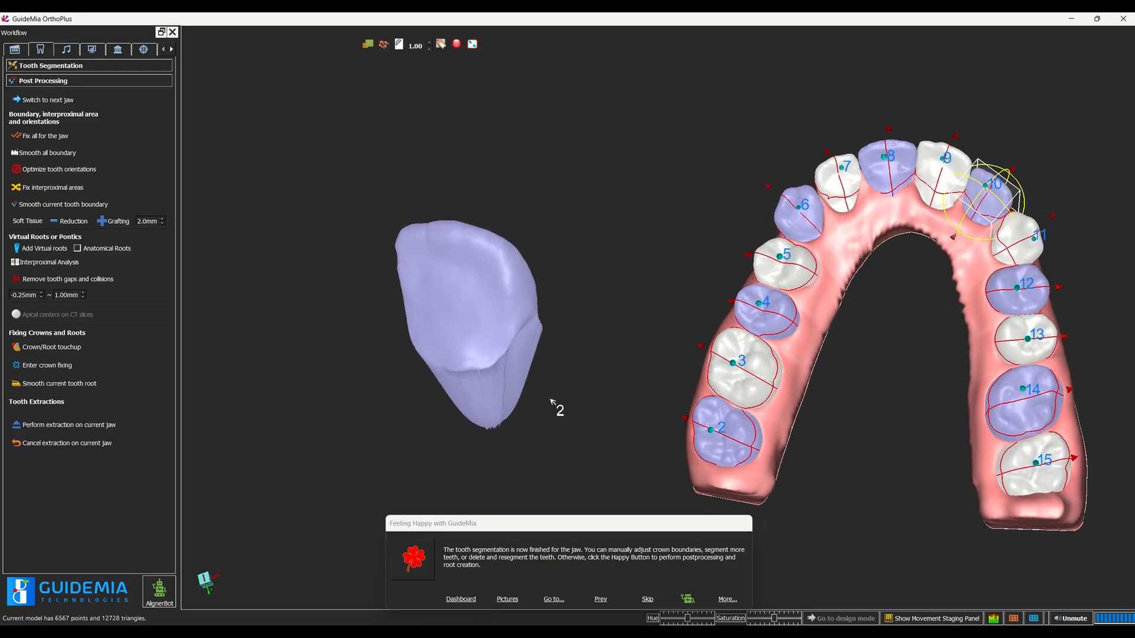
{"action": "left_click", "coordinate": [47, 346]}
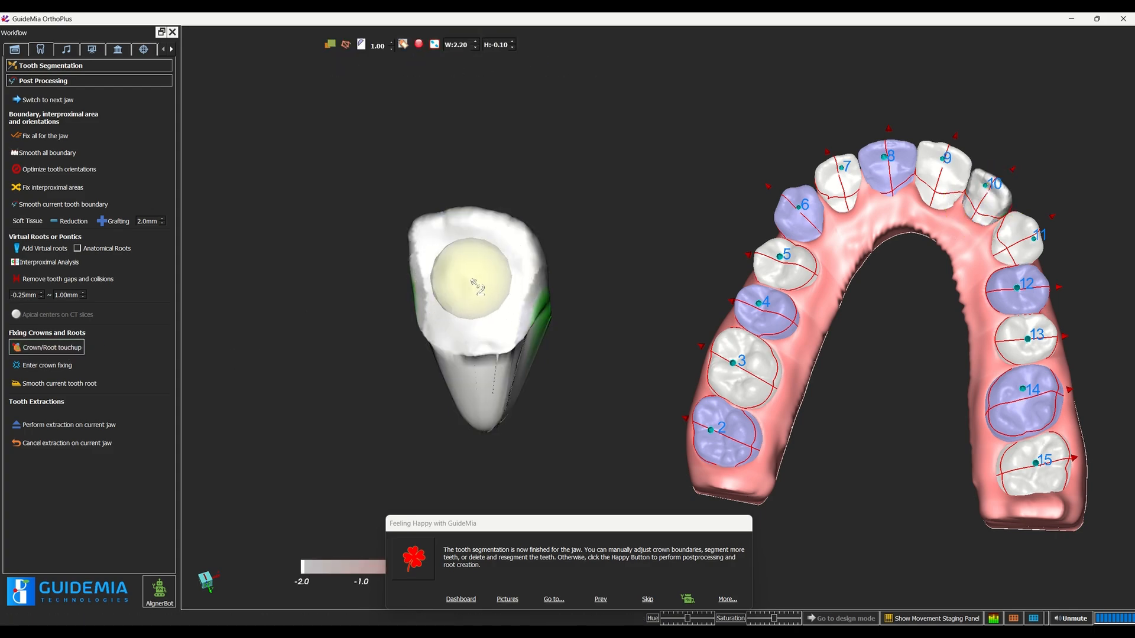
{"action": "scroll", "coordinate": [474, 300], "scroll_direction": "down", "scroll_amount": 1}
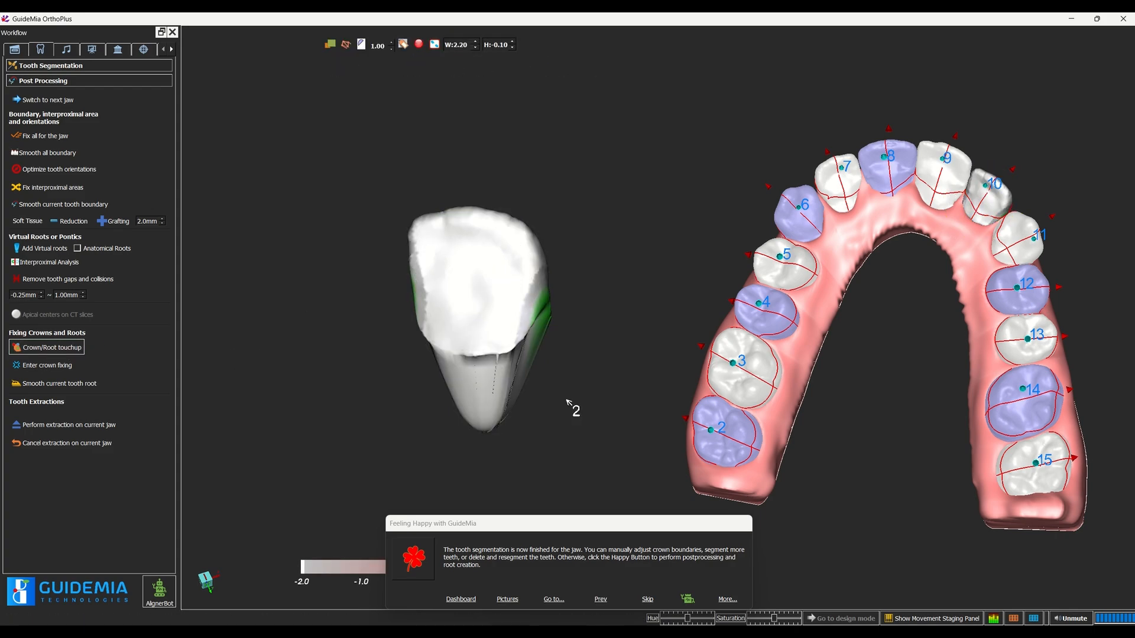
{"action": "mouse_move", "coordinate": [564, 422]}
{"action": "left_mouse_down"}
{"action": "mouse_move", "coordinate": [582, 391]}
{"action": "mouse_move", "coordinate": [544, 367]}
{"action": "left_mouse_up"}
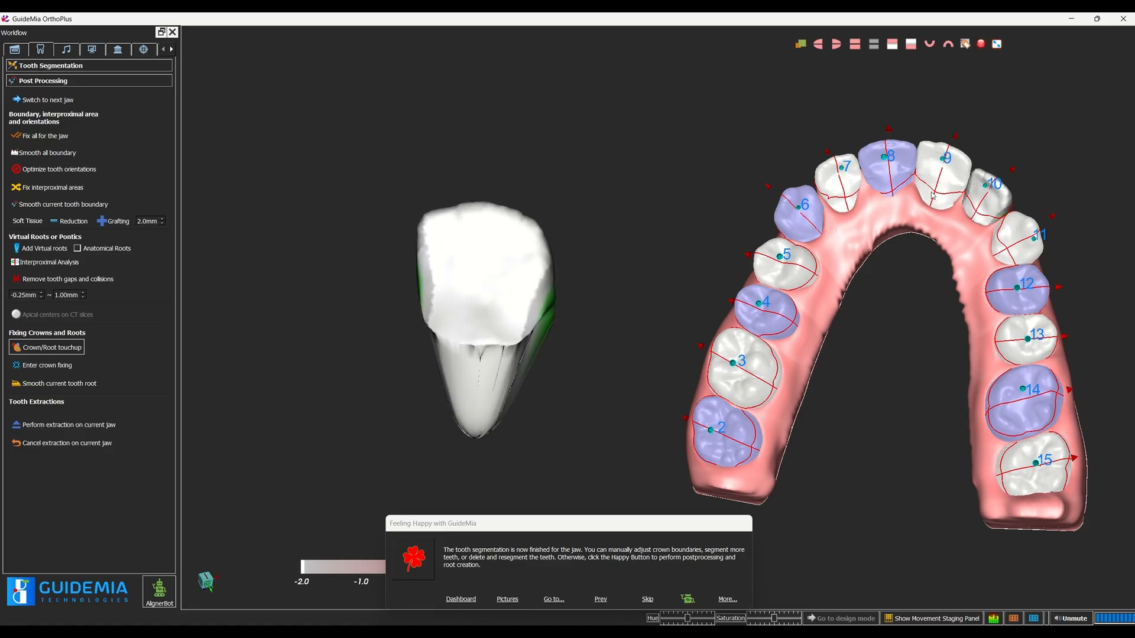
{"action": "left_click_drag", "start_coordinate": [615, 355], "coordinate": [550, 352]}
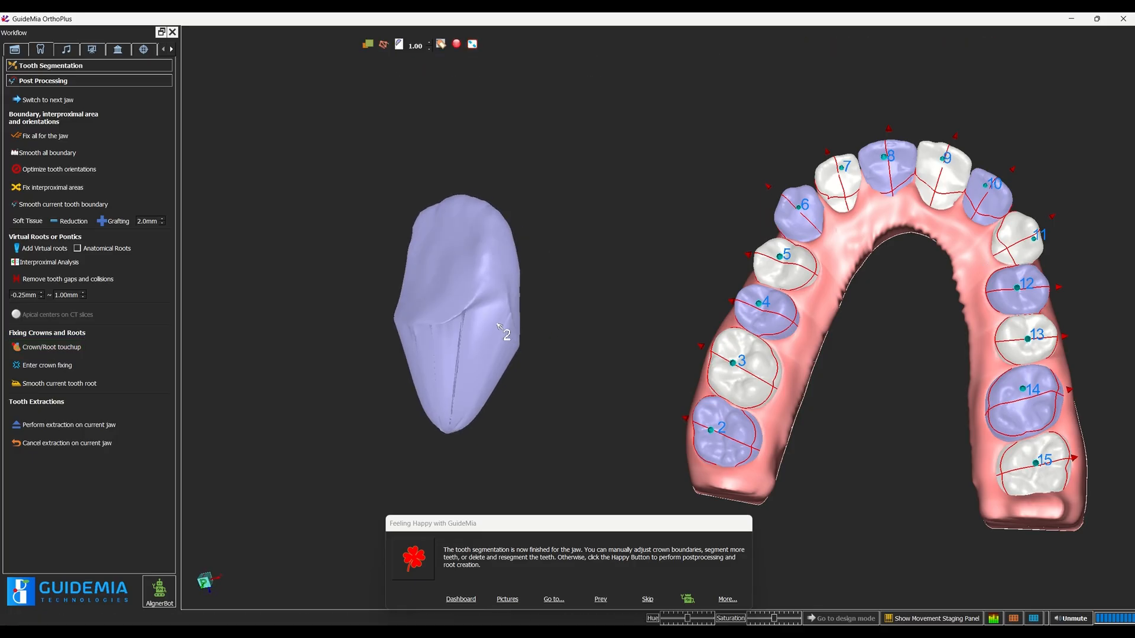
Touch up the crown surface of upper tooth 11, and finish the touchup.
{"action": "left_click", "coordinate": [1038, 239]}
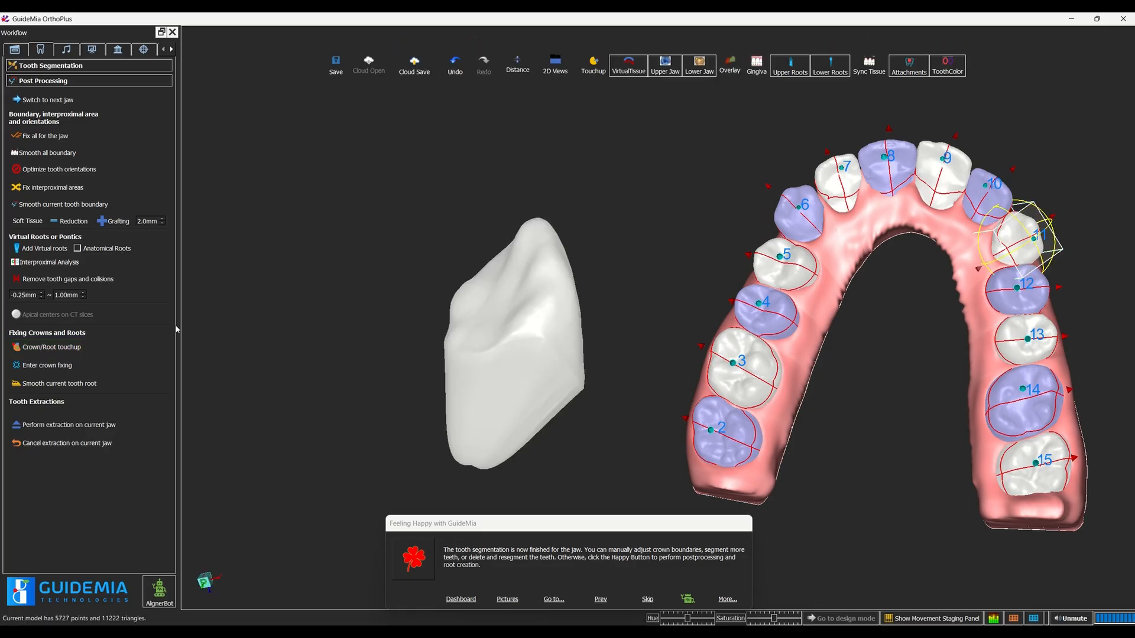
{"action": "left_click", "coordinate": [51, 346]}
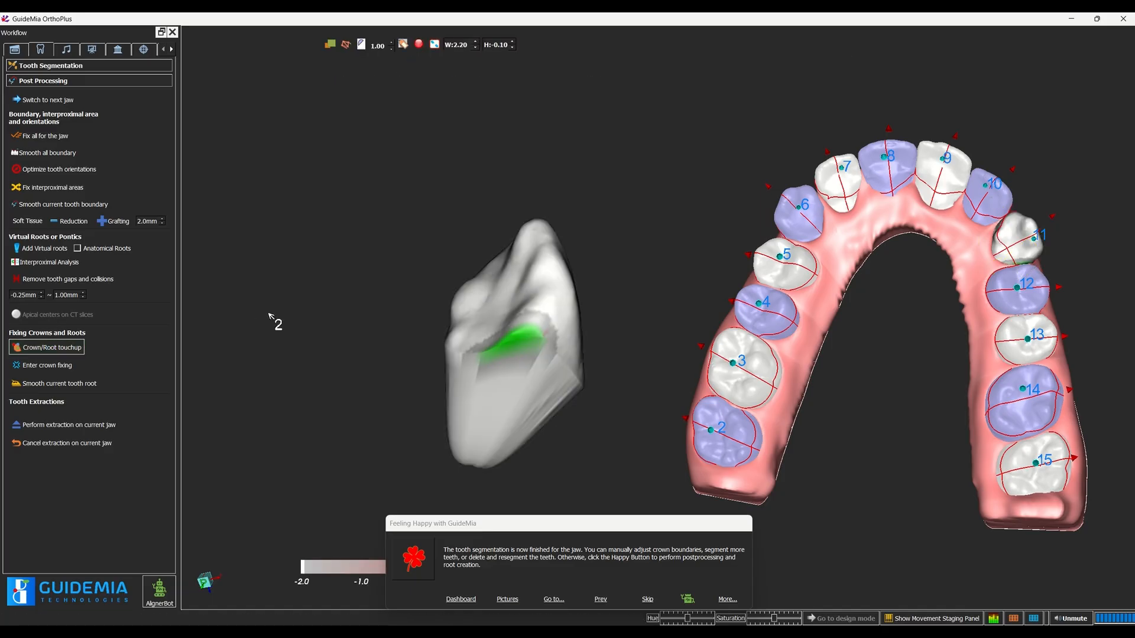
{"action": "left_click_drag", "start_coordinate": [489, 320], "coordinate": [460, 333]}
{"action": "middle_click_drag", "start_coordinate": [459, 333], "coordinate": [285, 386]}
{"action": "left_click_drag", "start_coordinate": [285, 386], "coordinate": [260, 402]}
{"action": "scroll", "coordinate": [437, 330], "scroll_direction": "down", "scroll_amount": 7}
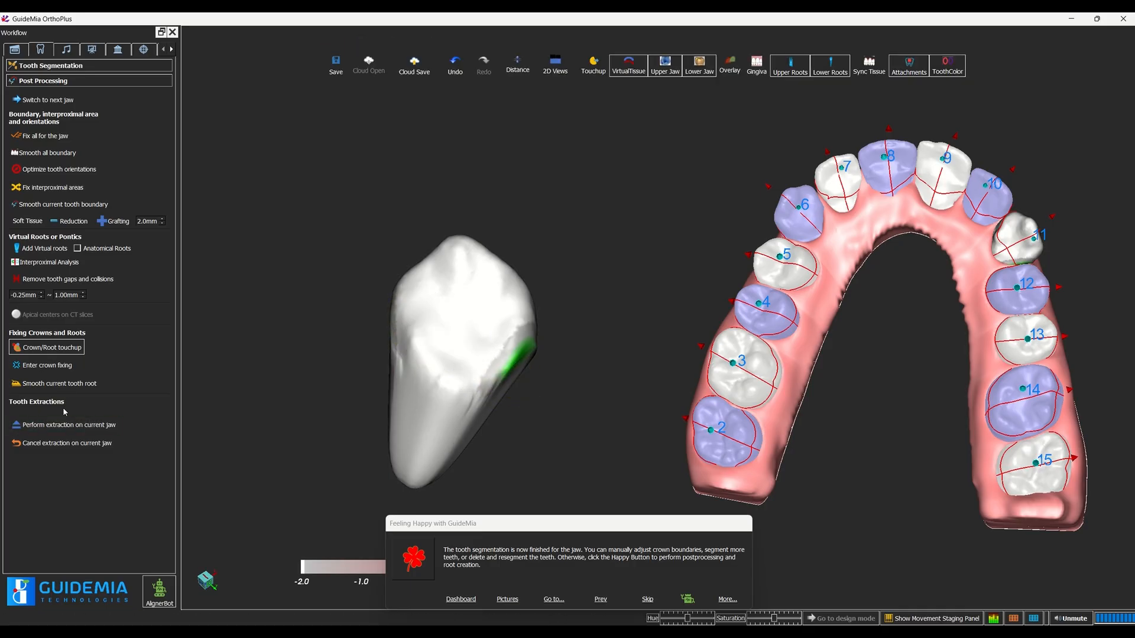
{"action": "left_click", "coordinate": [68, 349]}
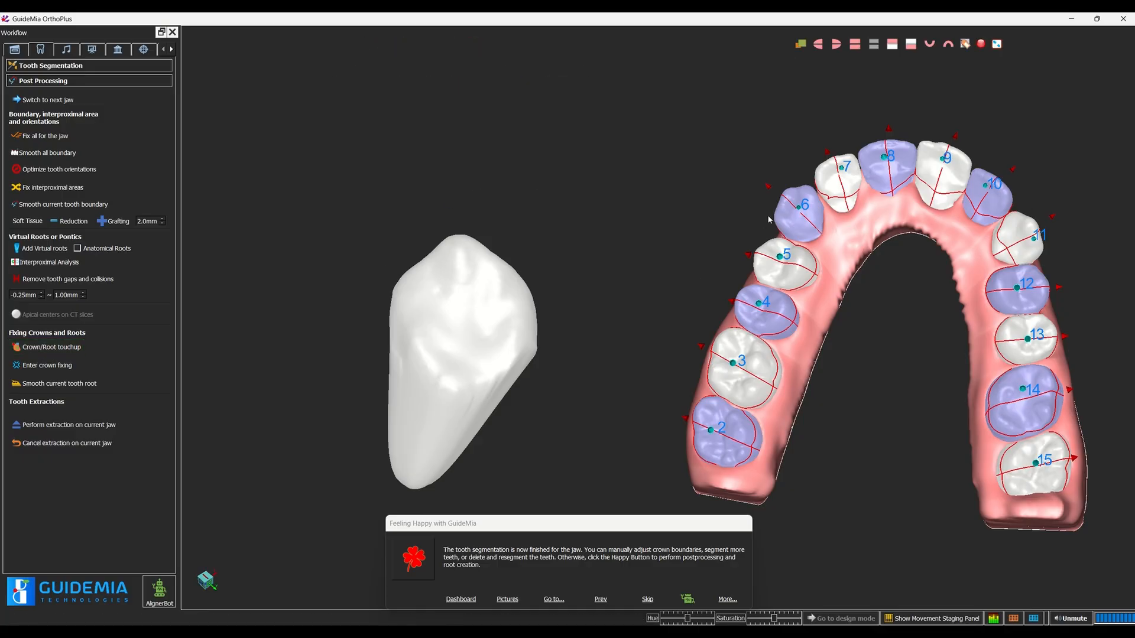
Show the original upper jaw scan over the segmented upper jaw and compare the crown surfaces around the arch.
{"action": "left_click_drag", "start_coordinate": [719, 190], "coordinate": [858, 213]}
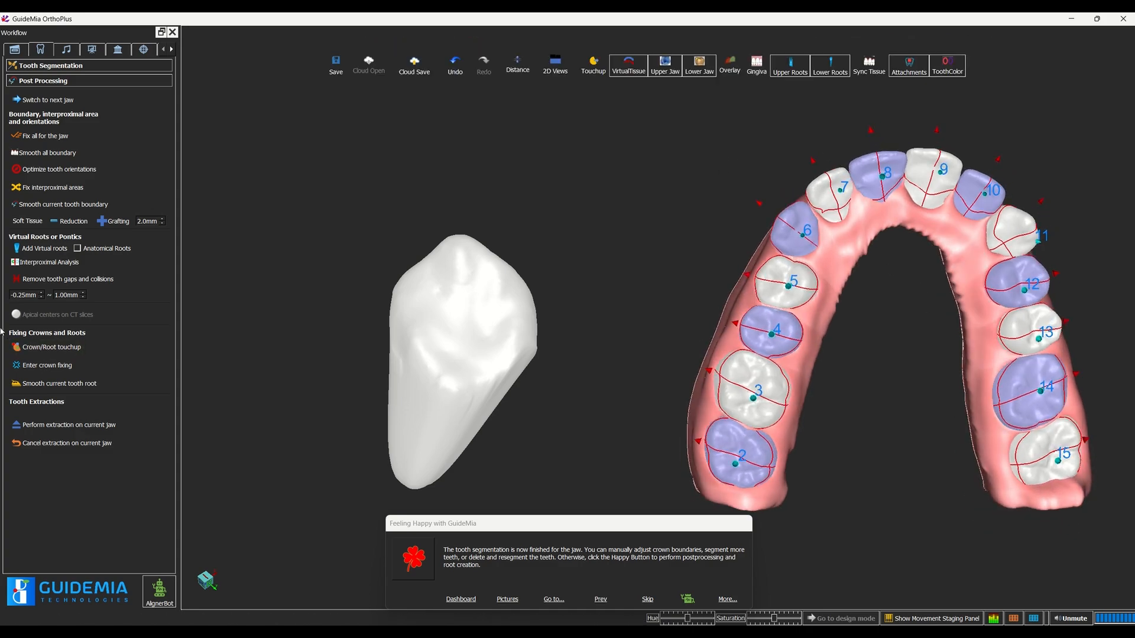
{"action": "left_click_drag", "start_coordinate": [898, 356], "coordinate": [830, 337]}
{"action": "left_click_drag", "start_coordinate": [925, 340], "coordinate": [899, 307]}
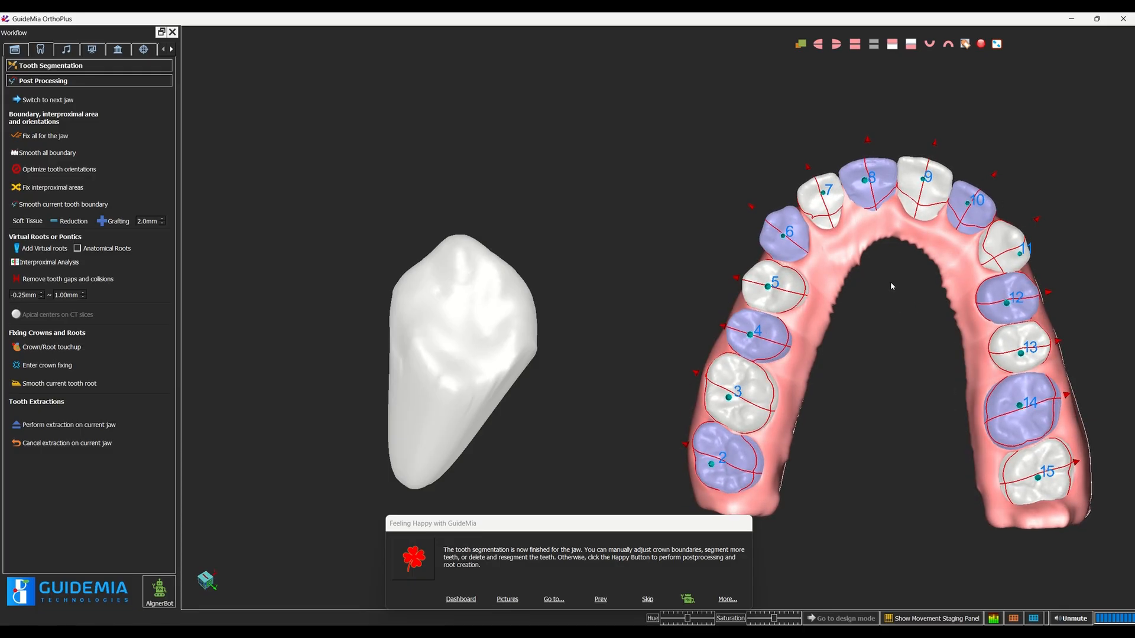
{"action": "left_click_drag", "start_coordinate": [885, 285], "coordinate": [914, 326]}
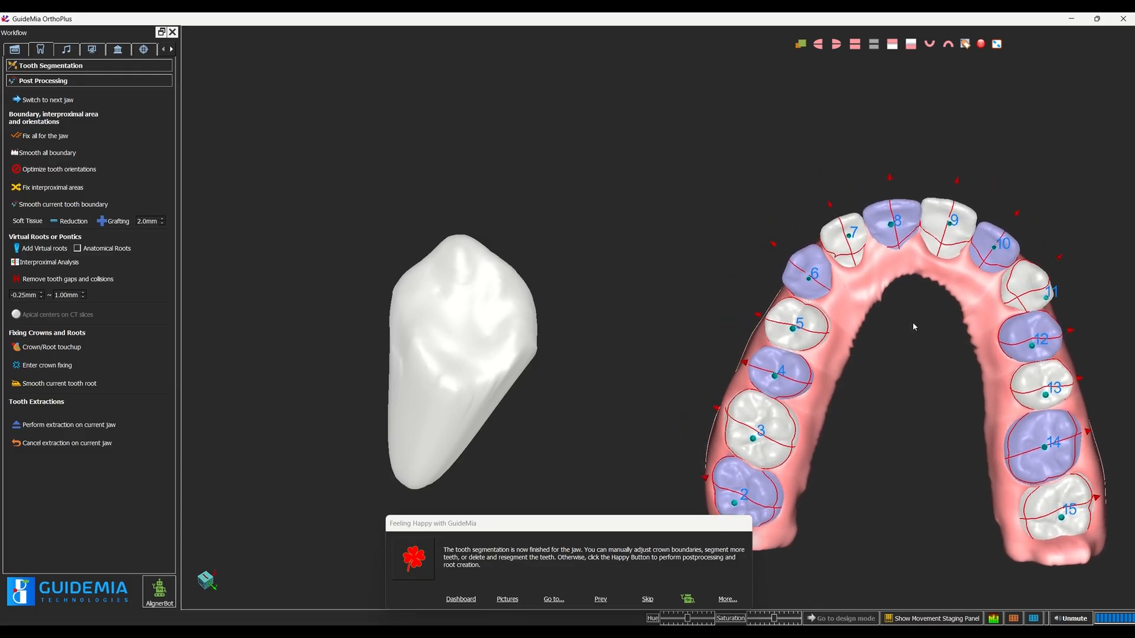
{"action": "right_click", "coordinate": [865, 149]}
{"action": "mouse_move", "coordinate": [886, 154]}
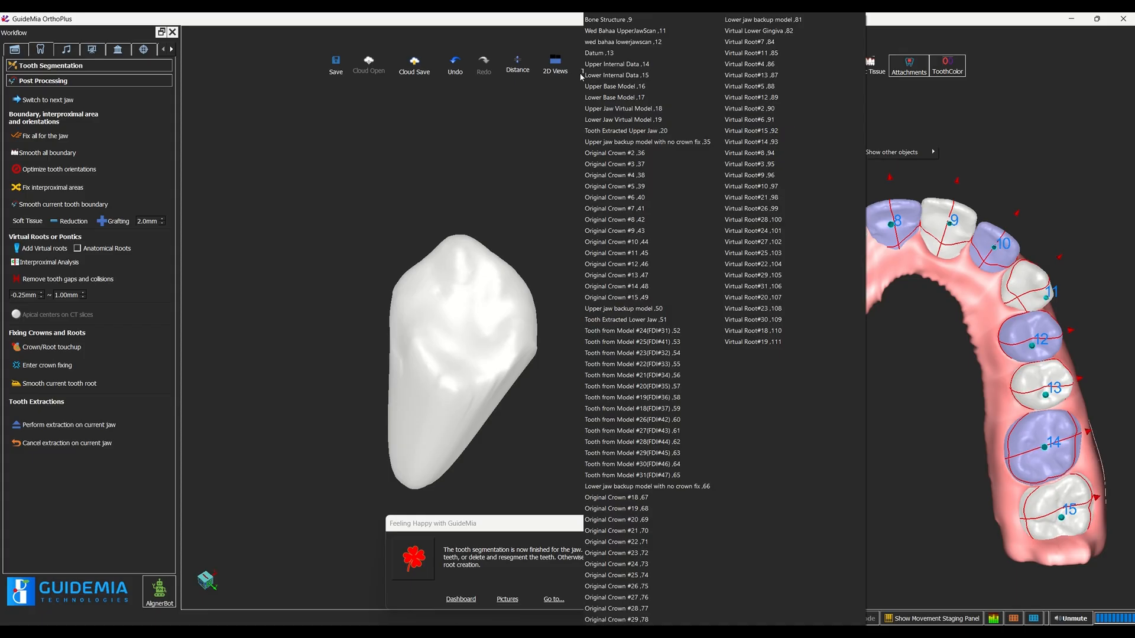
{"action": "left_click", "coordinate": [633, 43]}
{"action": "mouse_move", "coordinate": [904, 373]}
{"action": "left_mouse_down"}
{"action": "mouse_move", "coordinate": [896, 386]}
{"action": "mouse_move", "coordinate": [917, 378]}
{"action": "mouse_move", "coordinate": [894, 380]}
{"action": "left_mouse_up"}
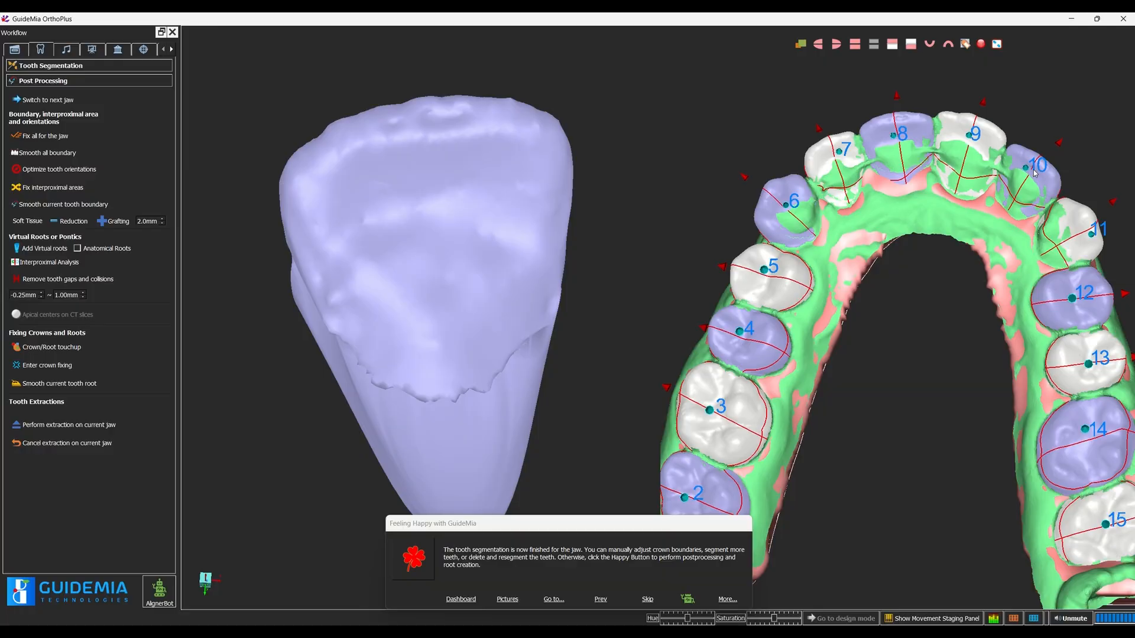
{"action": "left_click_drag", "start_coordinate": [905, 377], "coordinate": [880, 389]}
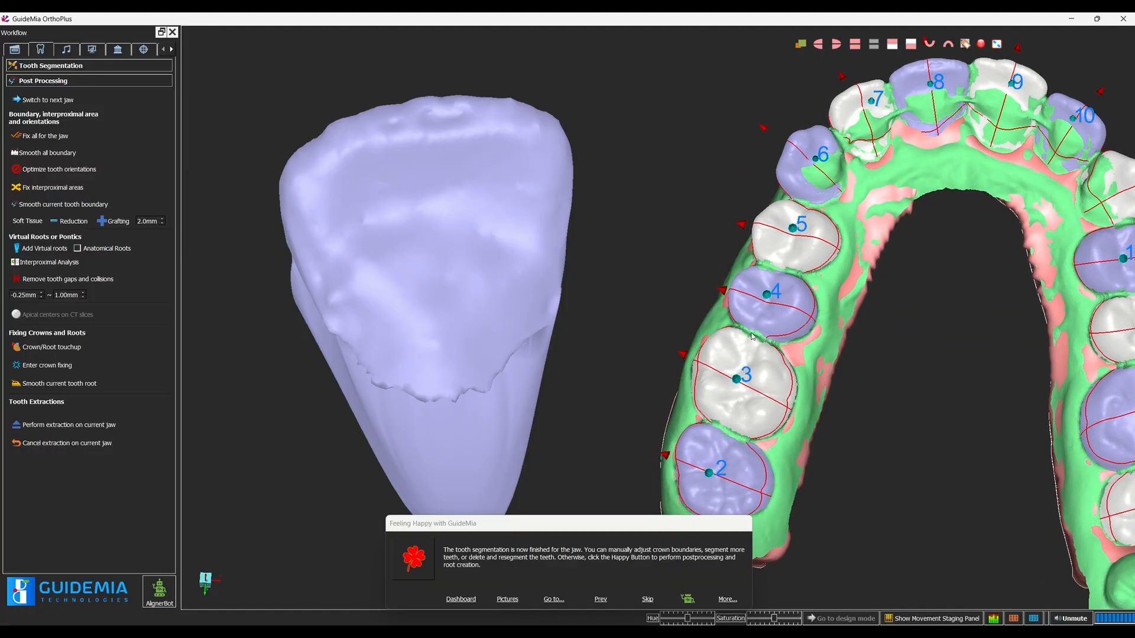
{"action": "left_click_drag", "start_coordinate": [920, 345], "coordinate": [828, 366]}
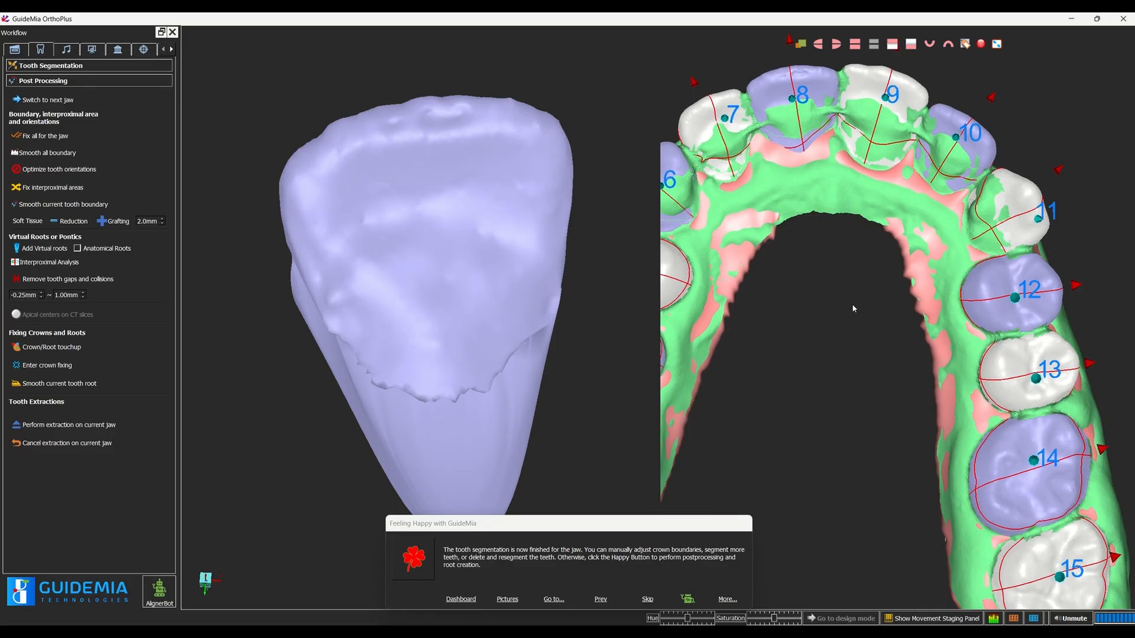
Turn on the interproximal analysis for the upper jaw, inspect its contacts, and hide the original scan overlay.
{"action": "scroll", "coordinate": [838, 363], "scroll_direction": "down", "scroll_amount": 3}
{"action": "scroll", "coordinate": [844, 326], "scroll_direction": "up", "scroll_amount": 2}
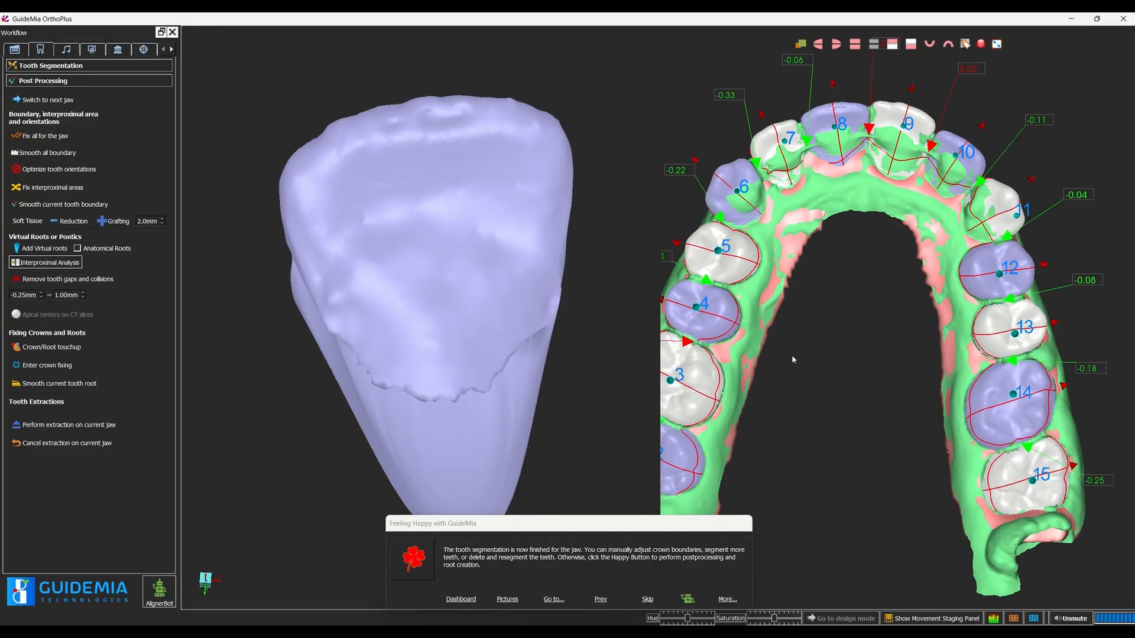
{"action": "scroll", "coordinate": [792, 359], "scroll_direction": "down", "scroll_amount": 3}
{"action": "scroll", "coordinate": [836, 438], "scroll_direction": "up", "scroll_amount": 2}
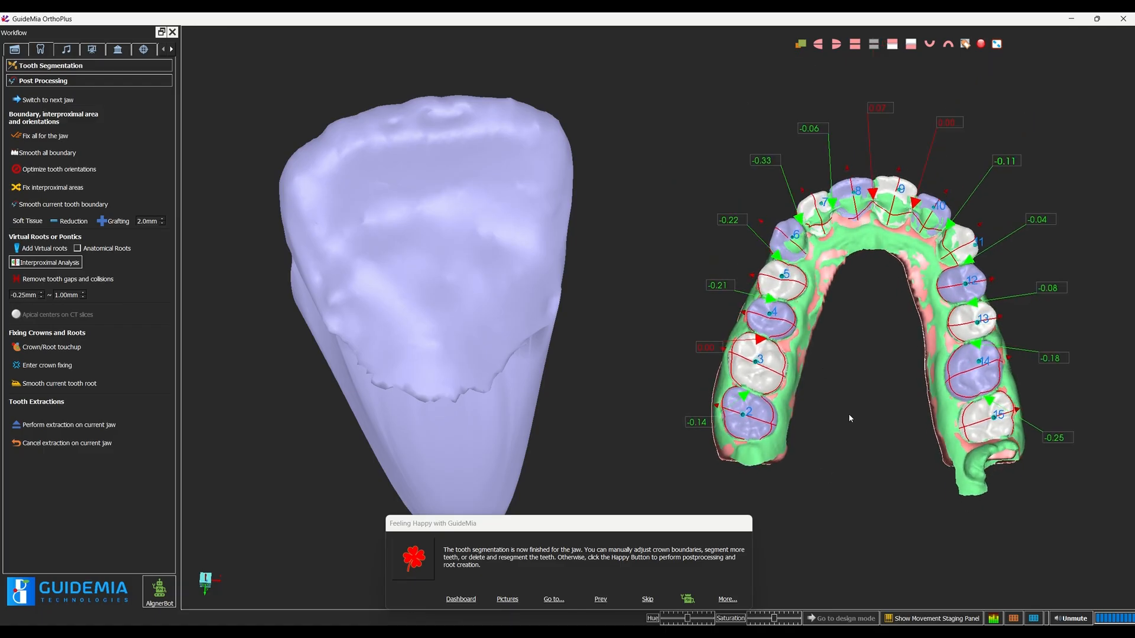
{"action": "scroll", "coordinate": [855, 297], "scroll_direction": "up", "scroll_amount": 4}
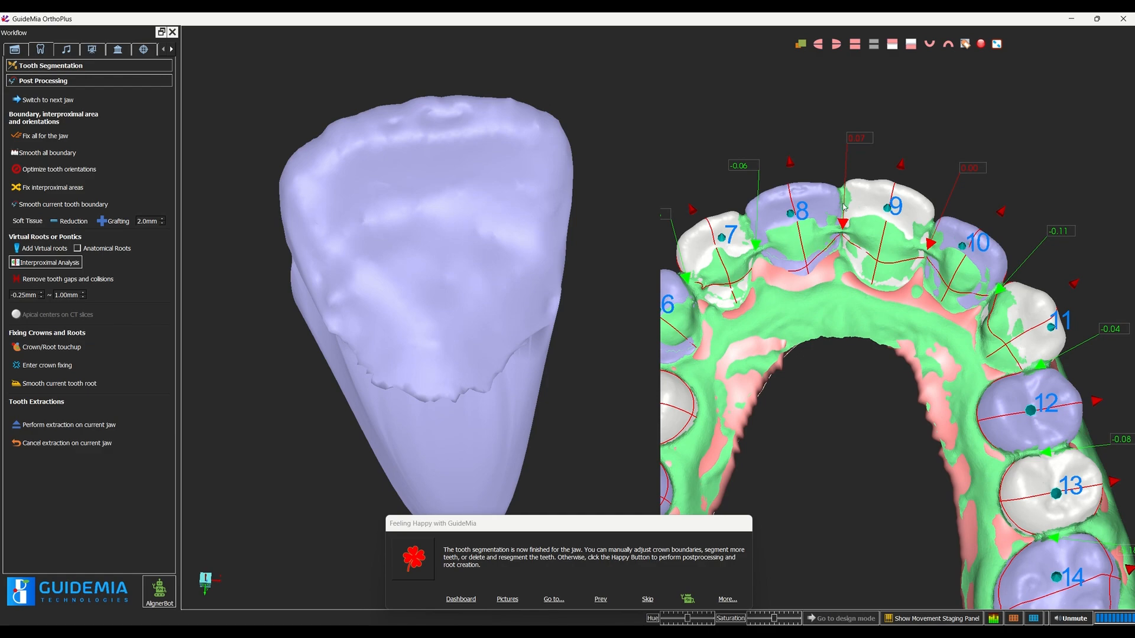
{"action": "right_click", "coordinate": [828, 306]}
{"action": "left_click", "coordinate": [837, 324]}
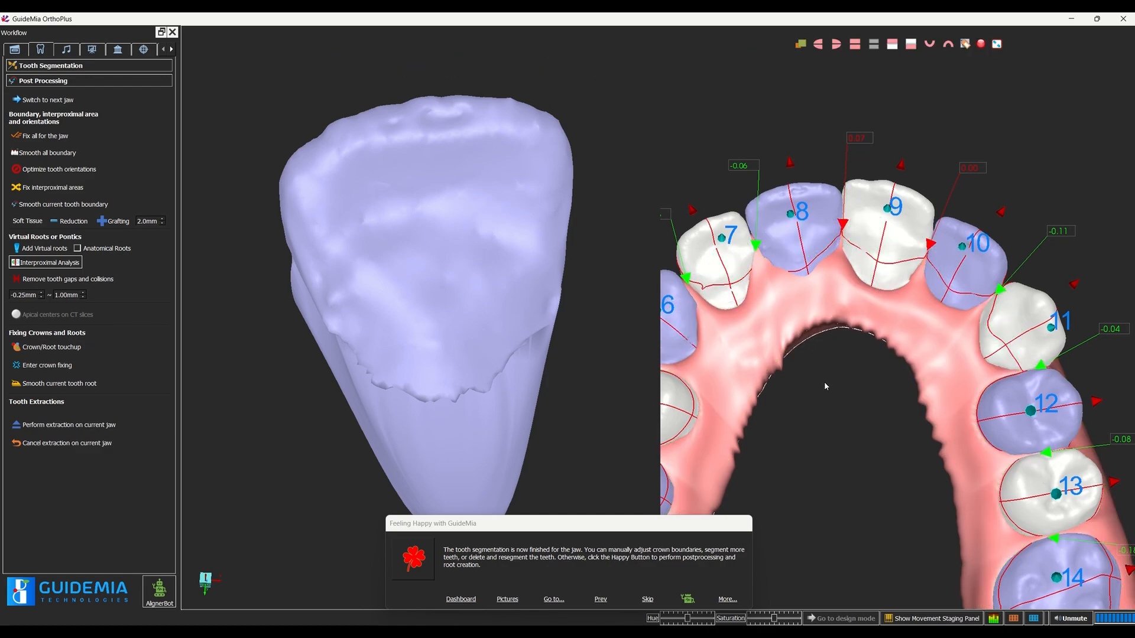
Set the lower limit of the gap and collision range to -0.05 mm and remove the upper jaw's tooth gaps and collisions.
{"action": "mouse_move", "coordinate": [843, 445]}
{"action": "left_mouse_down"}
{"action": "mouse_move", "coordinate": [830, 415]}
{"action": "mouse_move", "coordinate": [837, 445]}
{"action": "left_mouse_up"}
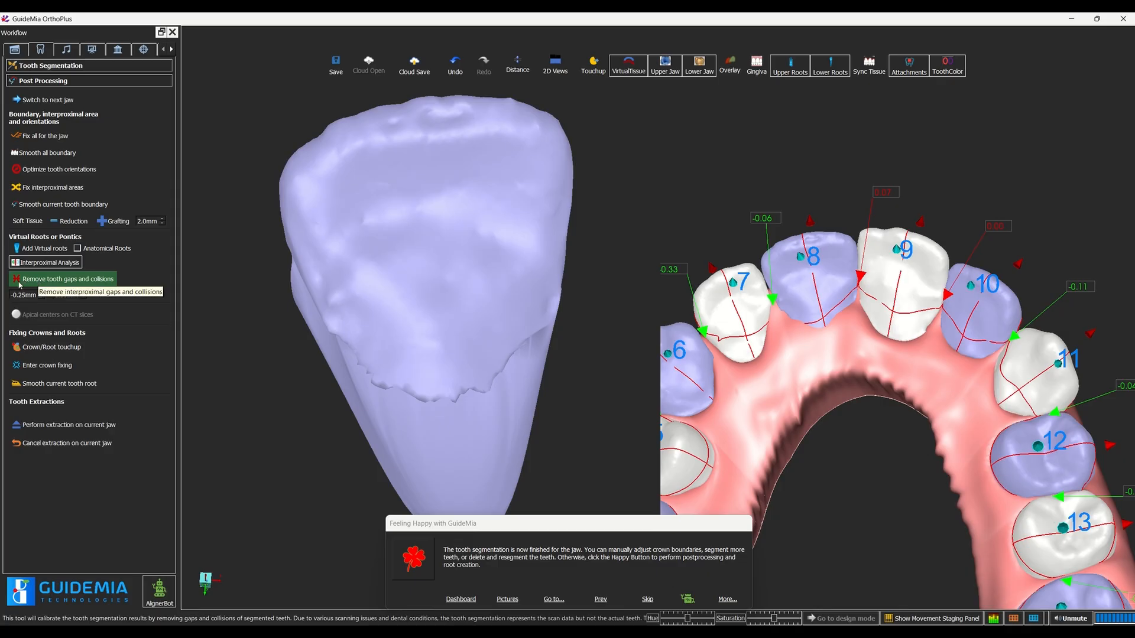
{"action": "left_click_drag", "start_coordinate": [832, 469], "coordinate": [835, 431]}
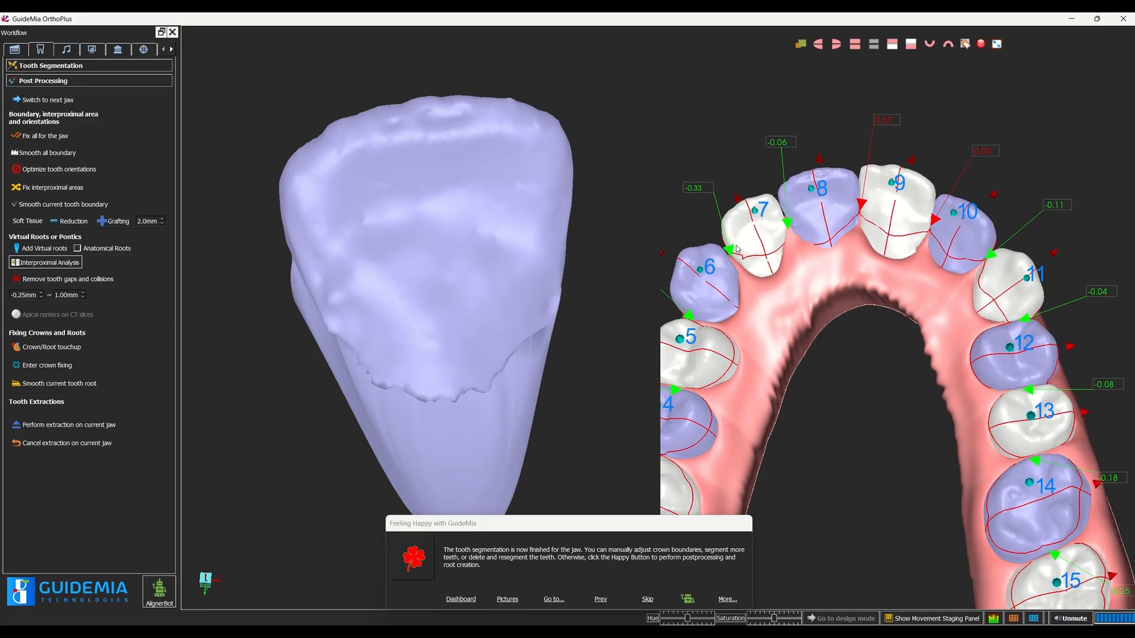
{"action": "left_click_drag", "start_coordinate": [807, 390], "coordinate": [785, 297]}
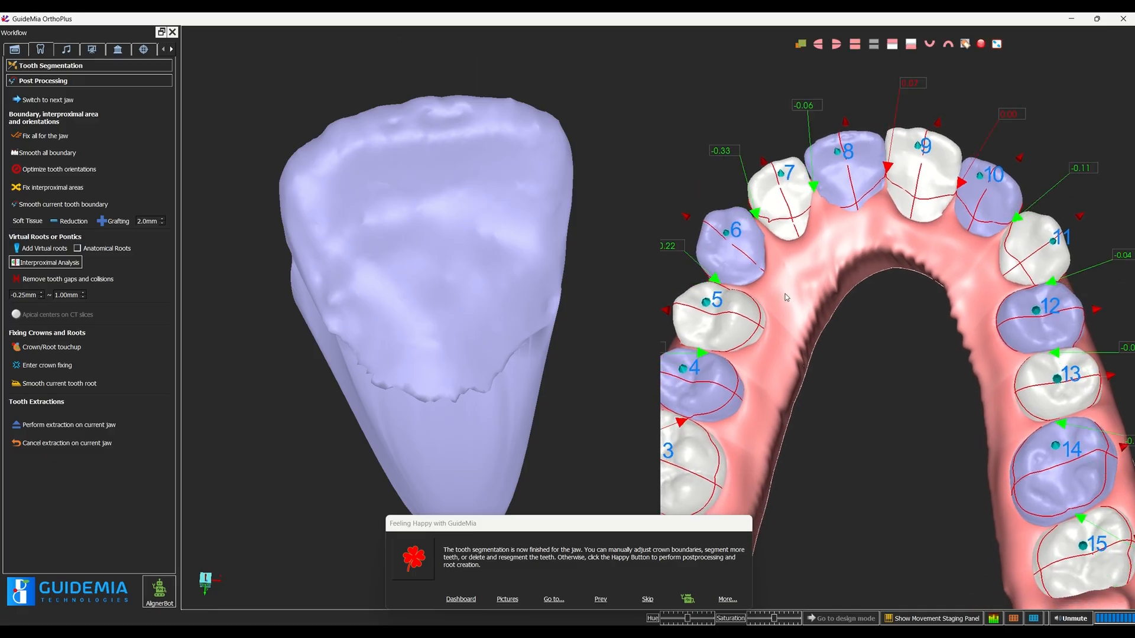
{"action": "left_click_drag", "start_coordinate": [820, 436], "coordinate": [876, 481]}
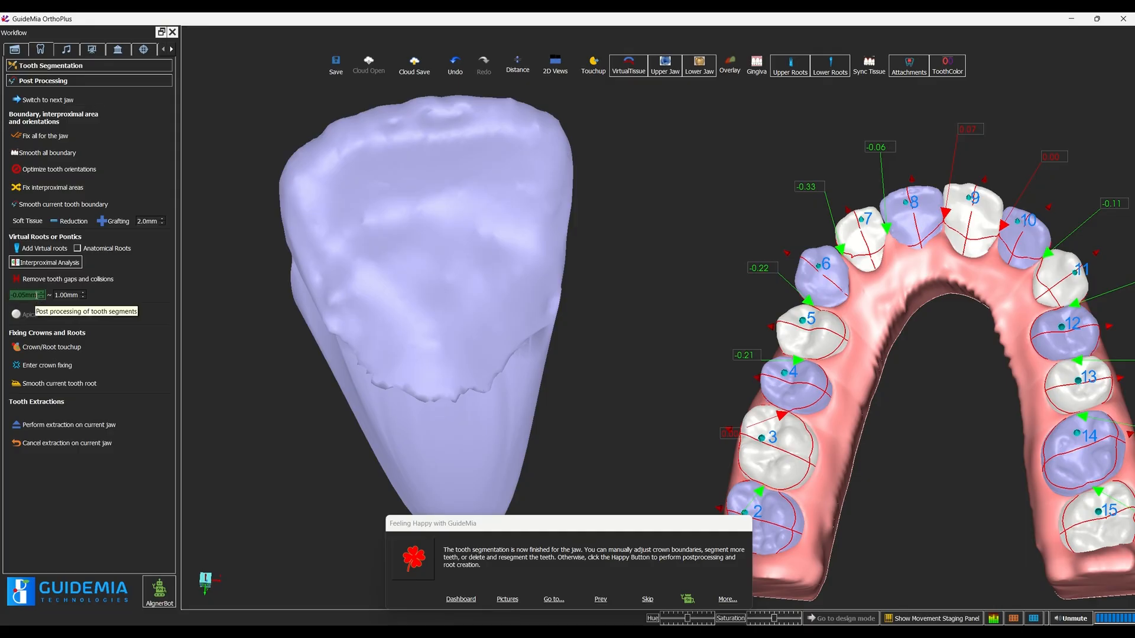
{"action": "left_click", "coordinate": [32, 282]}
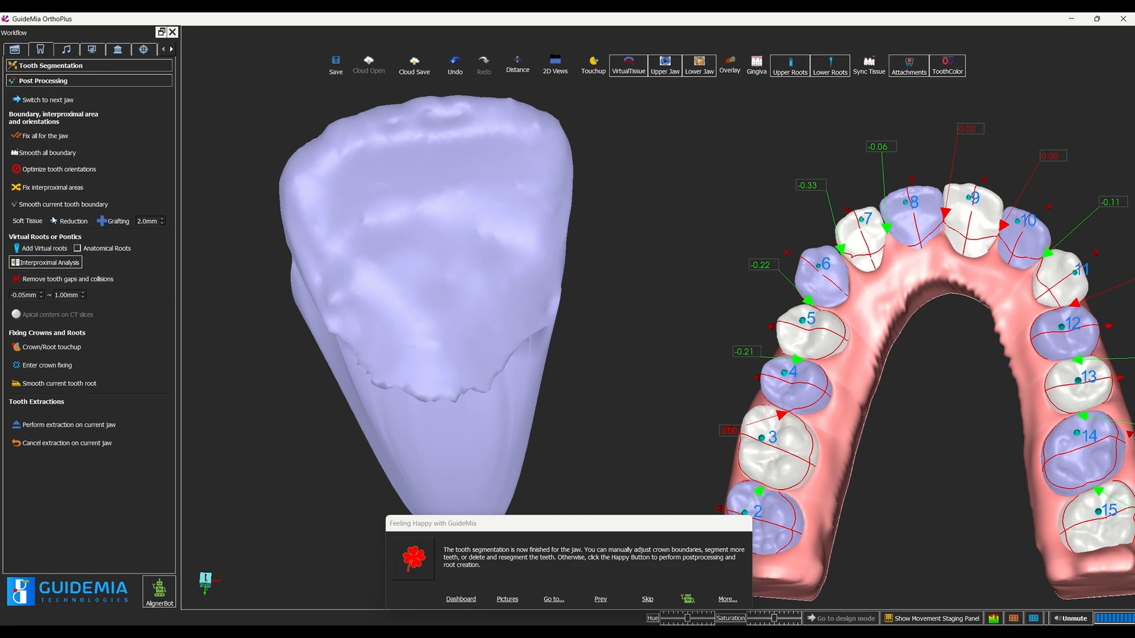
Switch to the lower jaw and run the interproximal analysis to inspect the contacts between its teeth.
{"action": "left_click", "coordinate": [47, 99]}
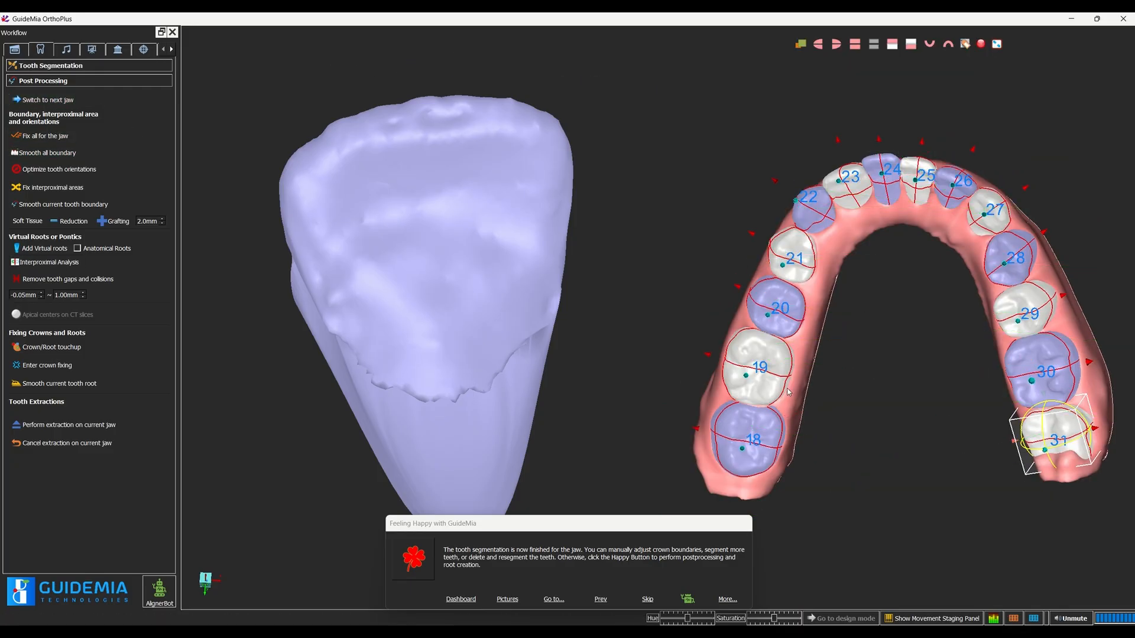
{"action": "left_click", "coordinate": [48, 263]}
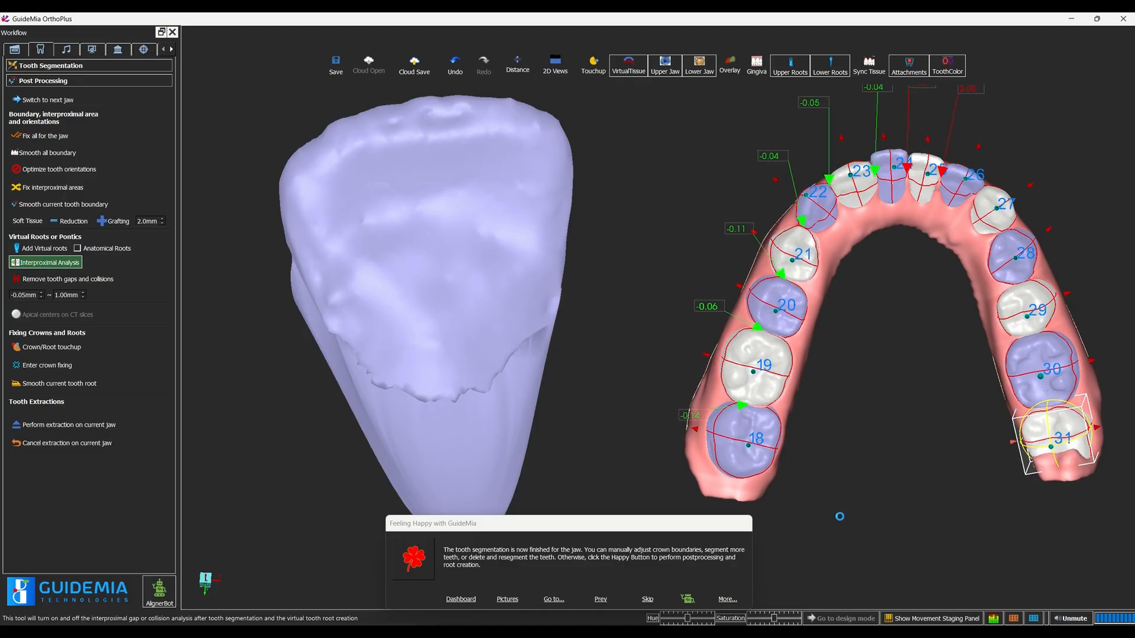
{"action": "middle_click_drag", "start_coordinate": [864, 454], "coordinate": [853, 532]}
{"action": "middle_click_drag", "start_coordinate": [881, 401], "coordinate": [897, 440]}
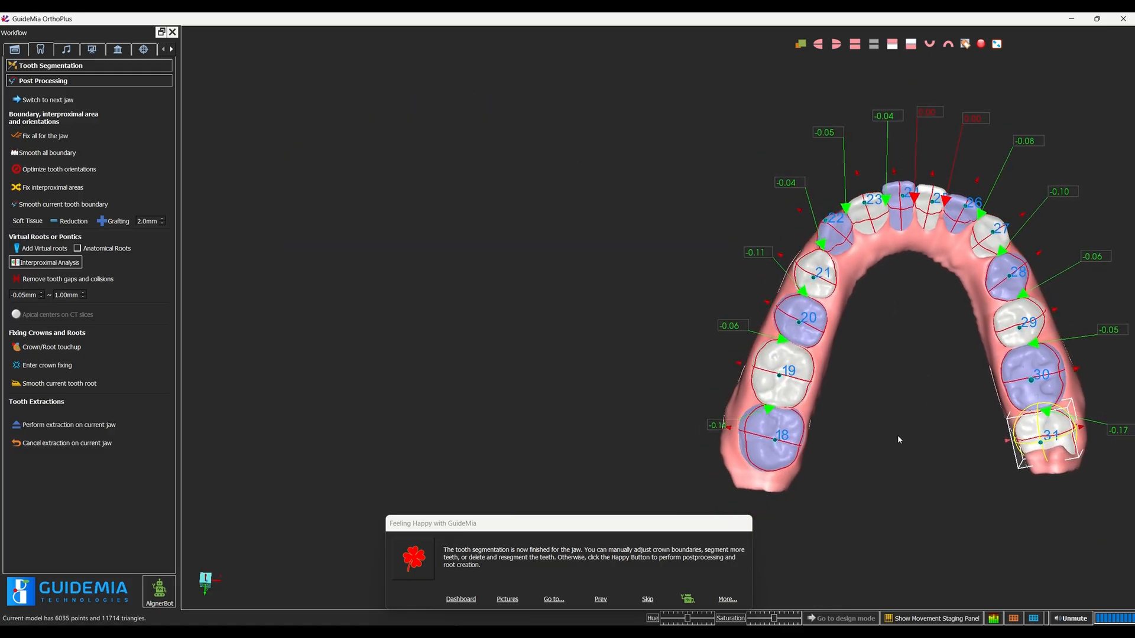
Switch back to the upper jaw and examine its segmented teeth around the arch.
{"action": "left_click", "coordinate": [47, 100]}
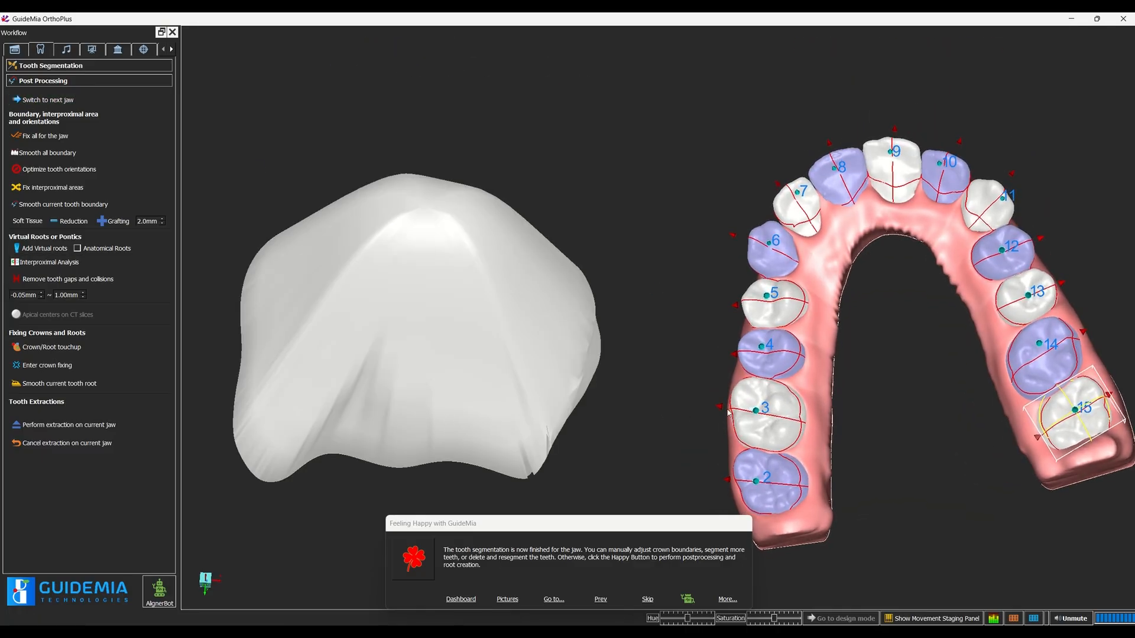
{"action": "left_click_drag", "start_coordinate": [932, 373], "coordinate": [817, 413]}
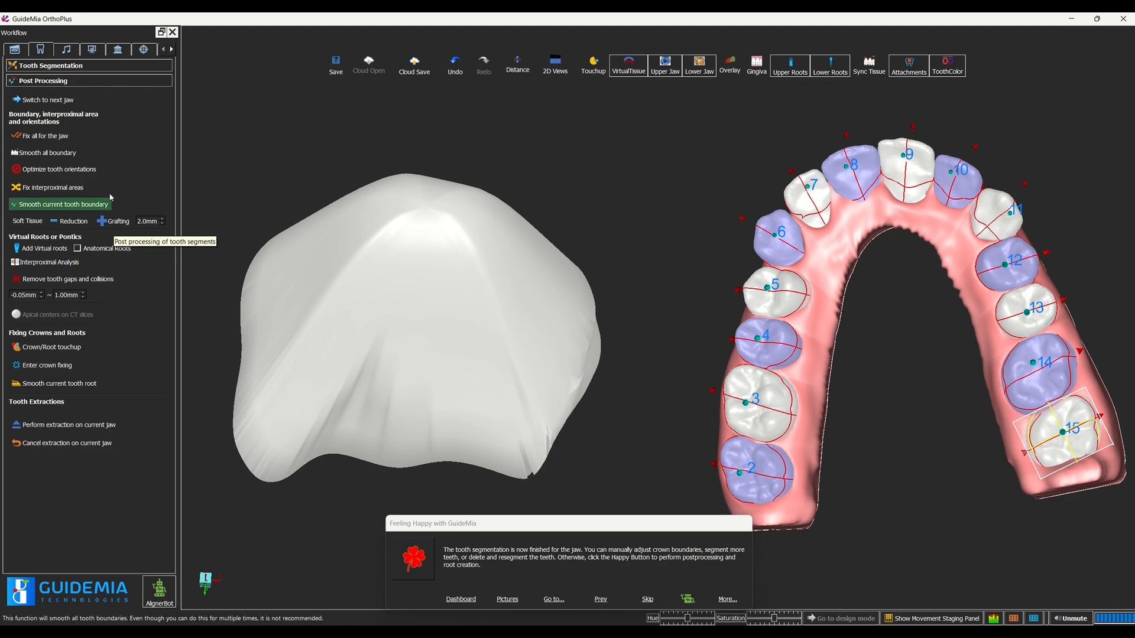
{"action": "left_click_drag", "start_coordinate": [863, 299], "coordinate": [803, 255]}
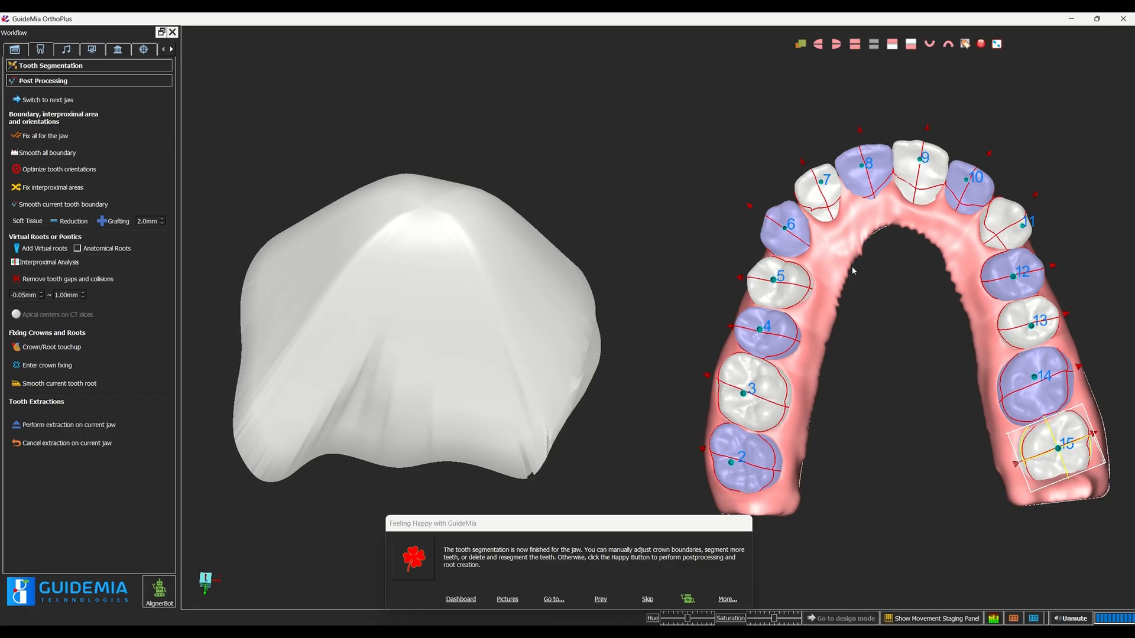
{"action": "left_click_drag", "start_coordinate": [620, 157], "coordinate": [641, 185]}
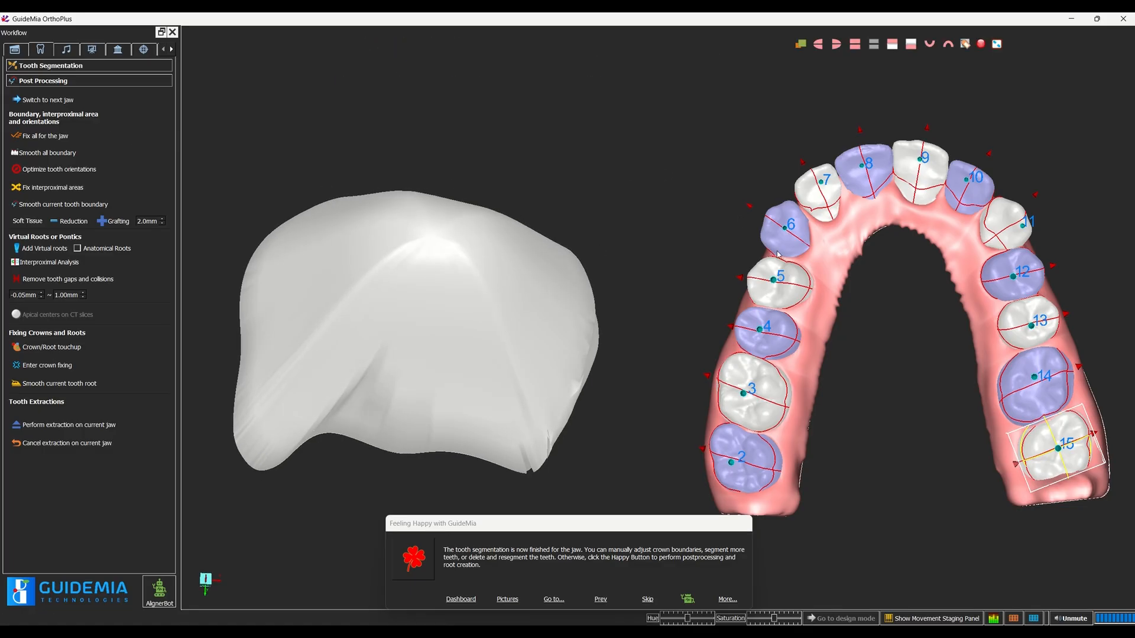
{"action": "middle_click_drag", "start_coordinate": [882, 265], "coordinate": [884, 327]}
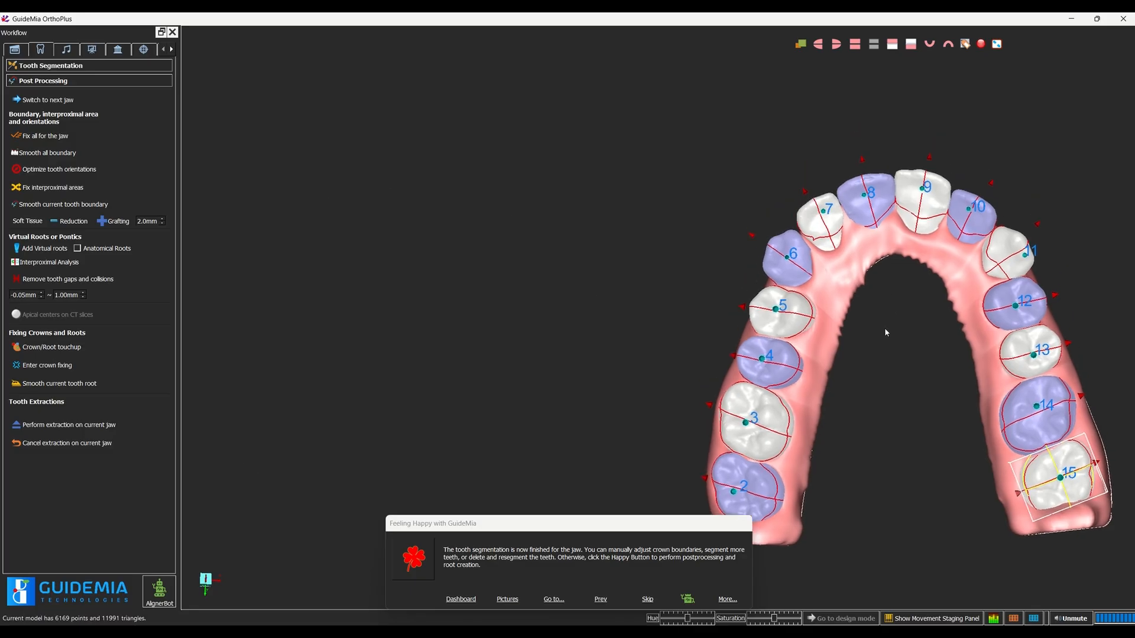
{"action": "mouse_move", "coordinate": [702, 30]}
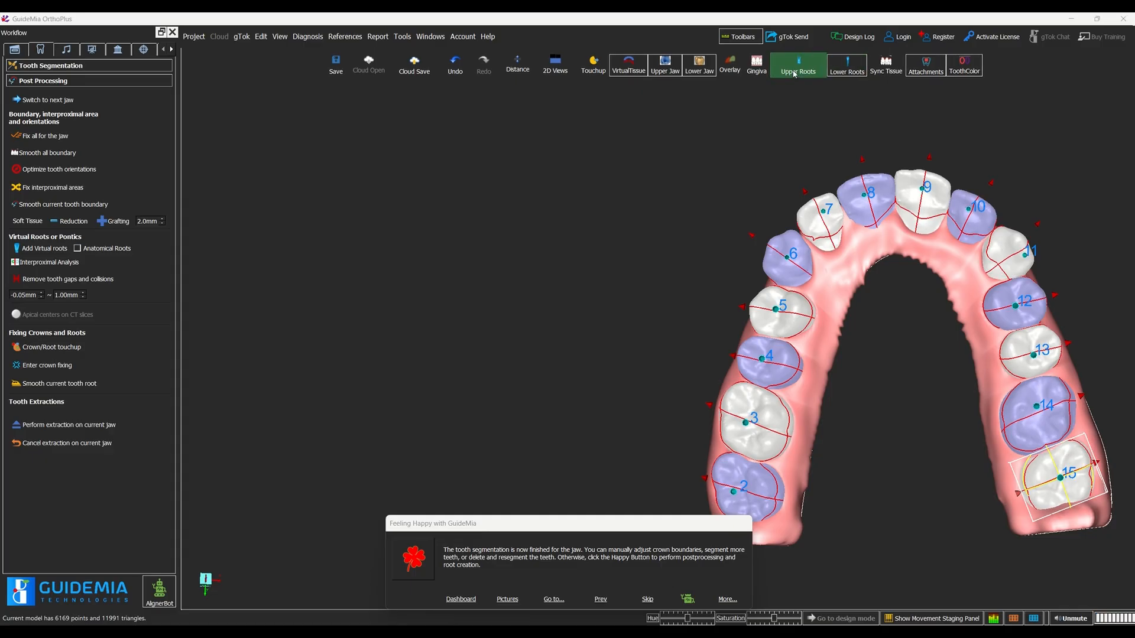
Hide the virtual upper gingiva and display the roots of the upper teeth.
{"action": "right_click", "coordinate": [884, 251]}
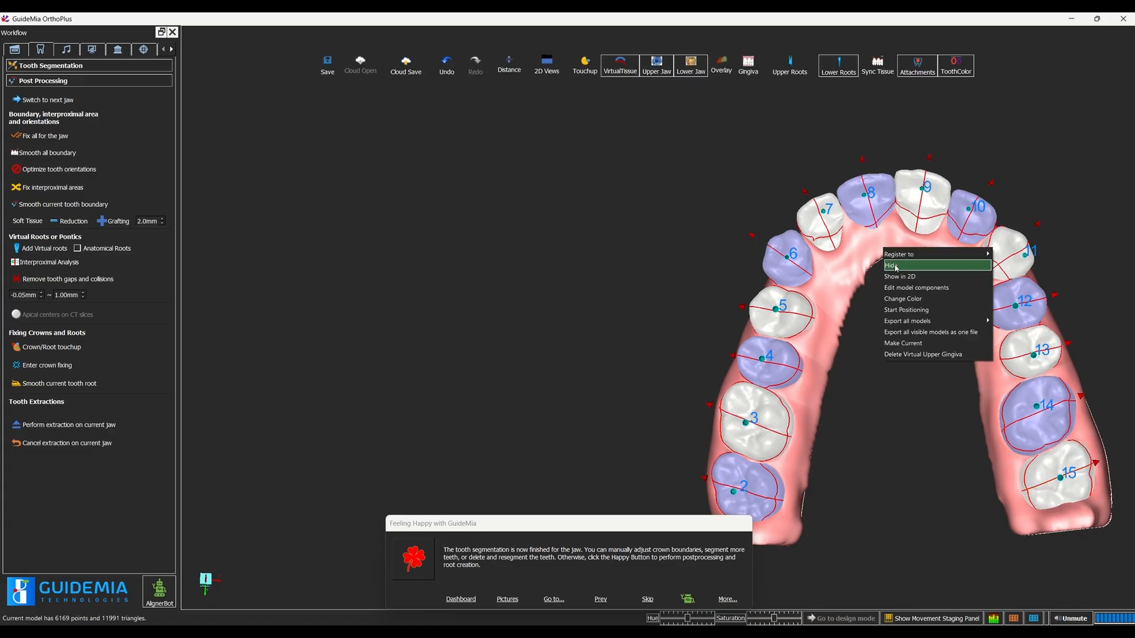
{"action": "left_click", "coordinate": [895, 267]}
{"action": "left_click_drag", "start_coordinate": [911, 356], "coordinate": [869, 378]}
{"action": "mouse_move", "coordinate": [760, 39]}
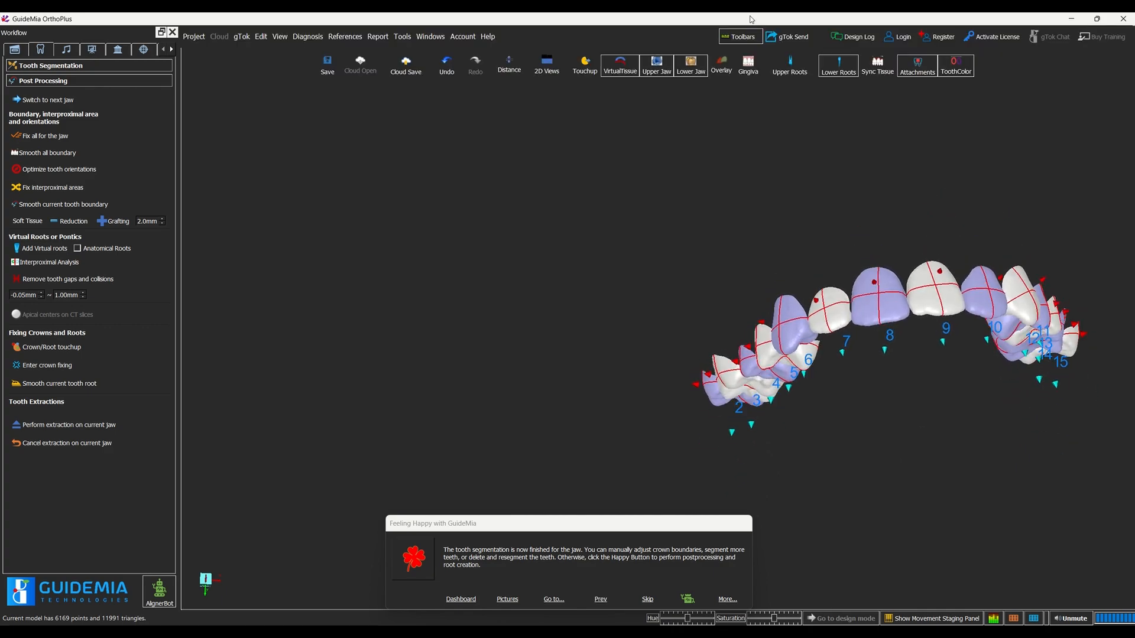
{"action": "left_click", "coordinate": [790, 68]}
{"action": "left_click_drag", "start_coordinate": [927, 409], "coordinate": [873, 314]}
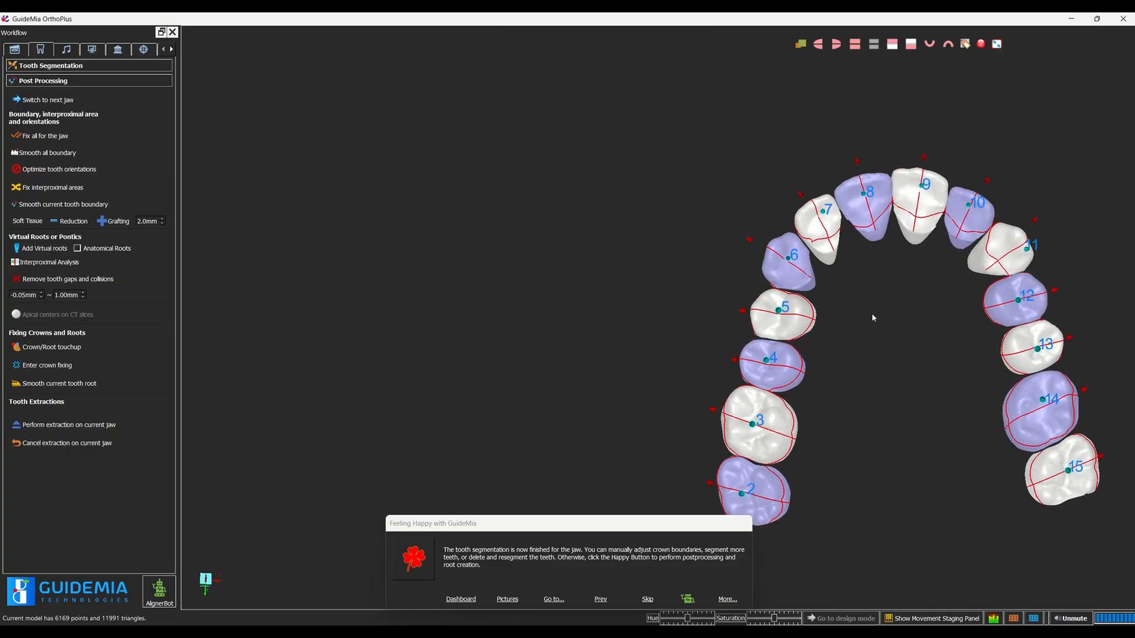
Enable anatomical roots, add virtual roots to the upper teeth, and toggle off the anatomical root display.
{"action": "left_click", "coordinate": [78, 248]}
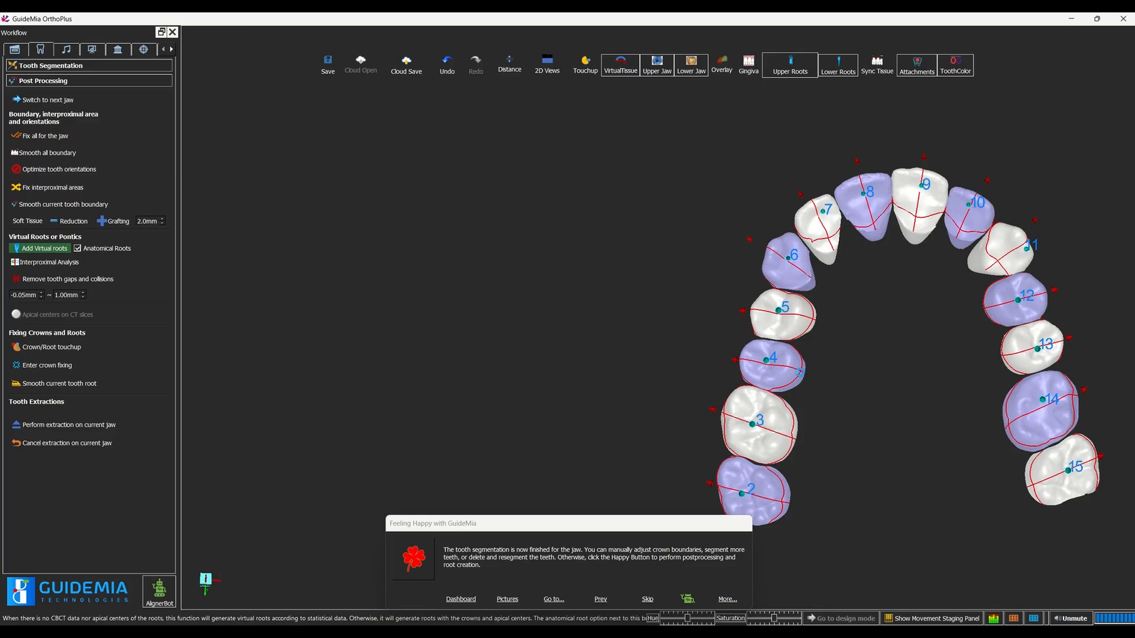
{"action": "left_click", "coordinate": [41, 248]}
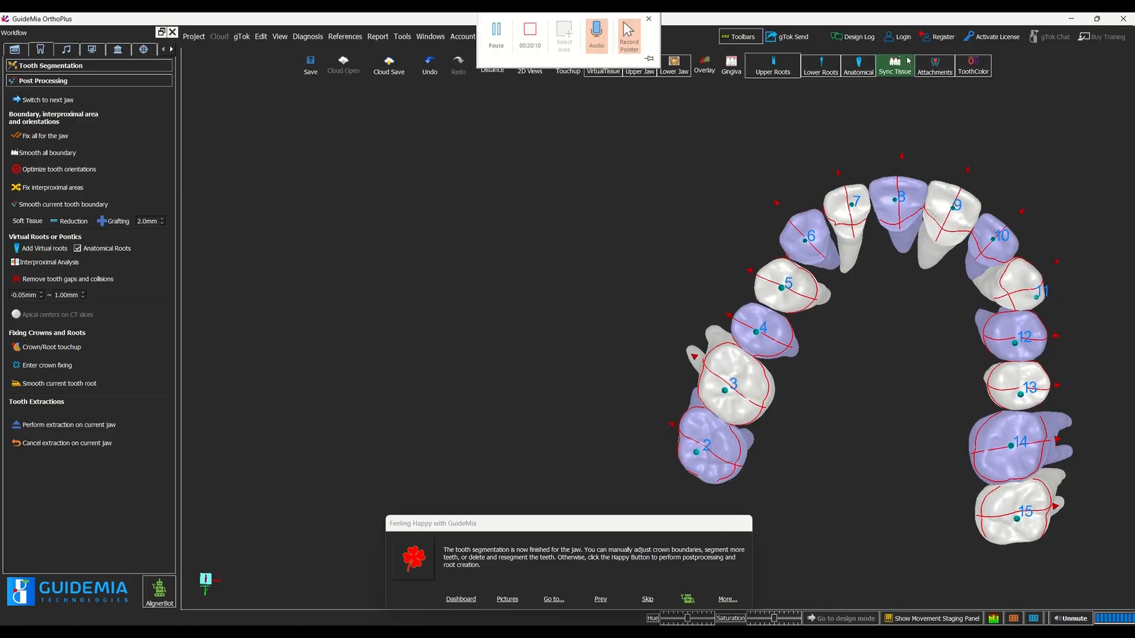
{"action": "left_click", "coordinate": [858, 71]}
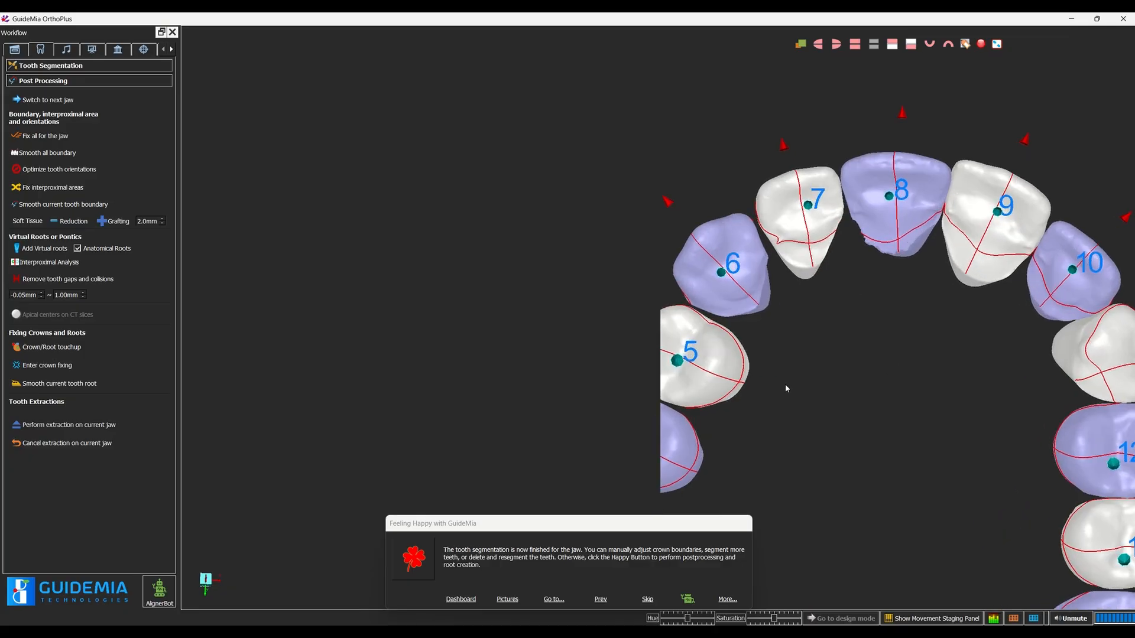
{"action": "left_click", "coordinate": [44, 248]}
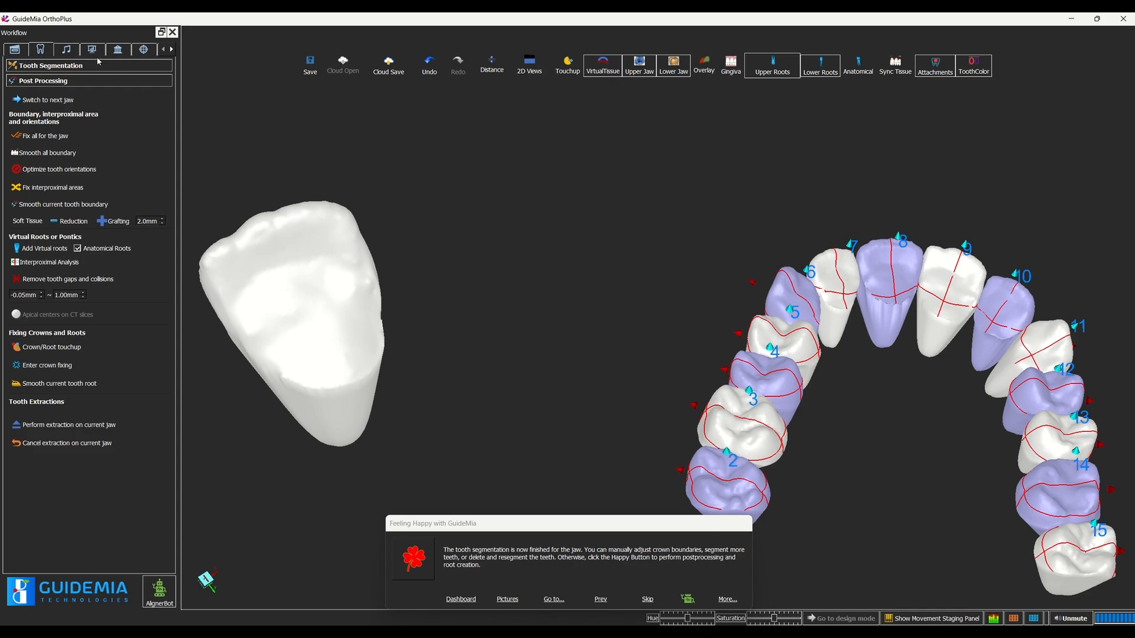
Open the final position planning stage and examine how the upper and lower teeth meet.
{"action": "left_click", "coordinate": [66, 50]}
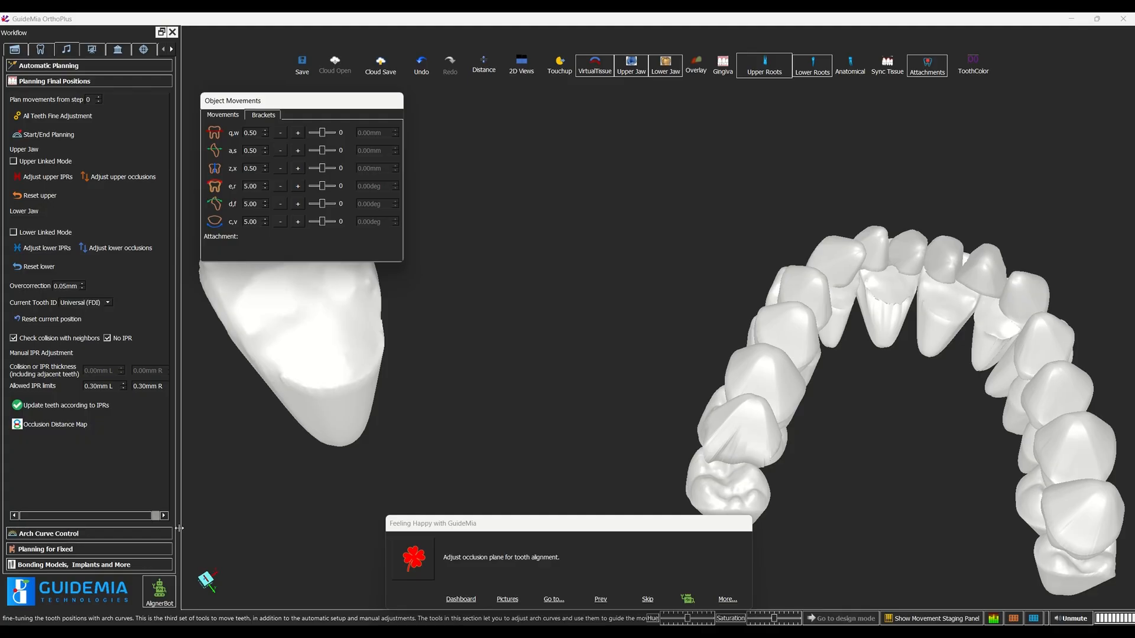
{"action": "left_click_drag", "start_coordinate": [778, 202], "coordinate": [884, 457]}
{"action": "right_click_drag", "start_coordinate": [885, 458], "coordinate": [894, 384]}
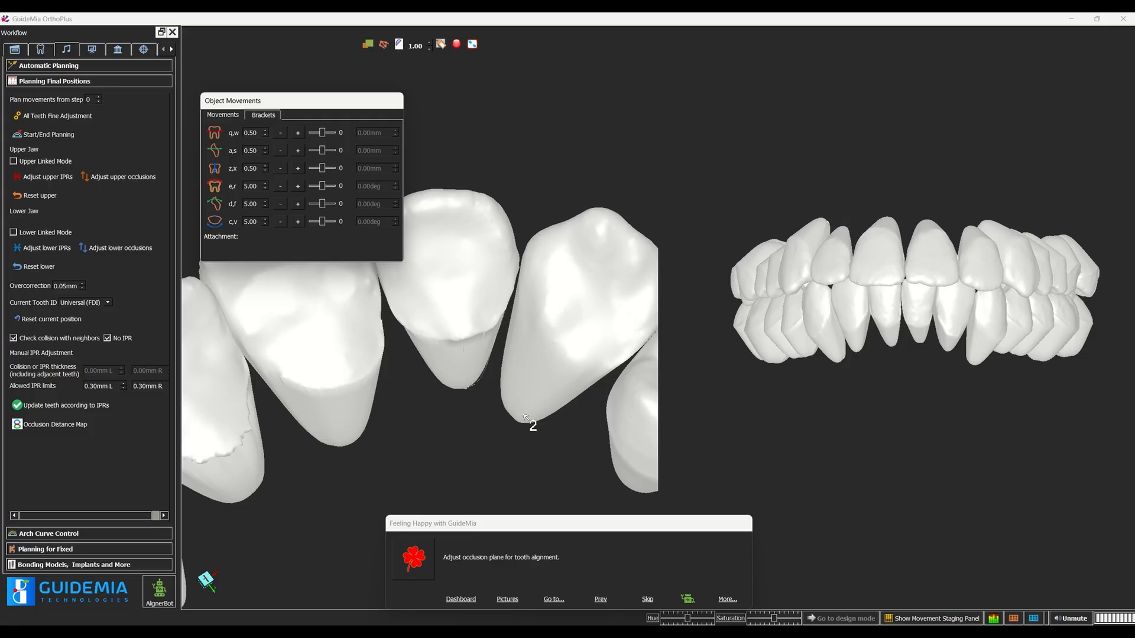
{"action": "left_click_drag", "start_coordinate": [833, 434], "coordinate": [821, 300]}
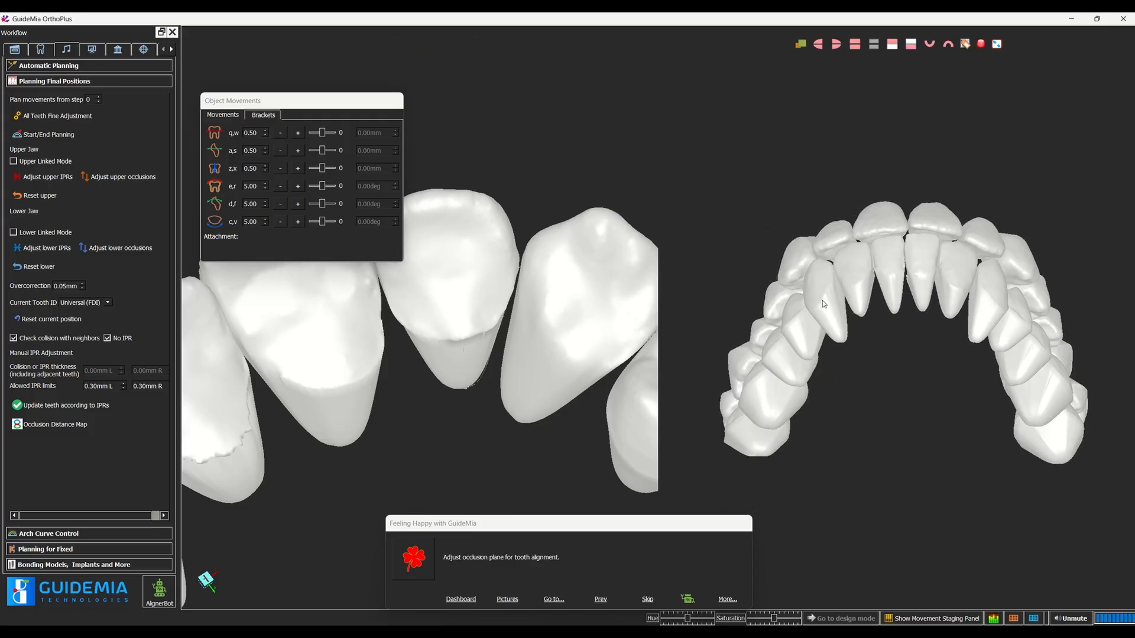
Move the Object Movements window clear of the teeth and close the Workflow panel.
{"action": "left_click_drag", "start_coordinate": [355, 105], "coordinate": [170, 473]}
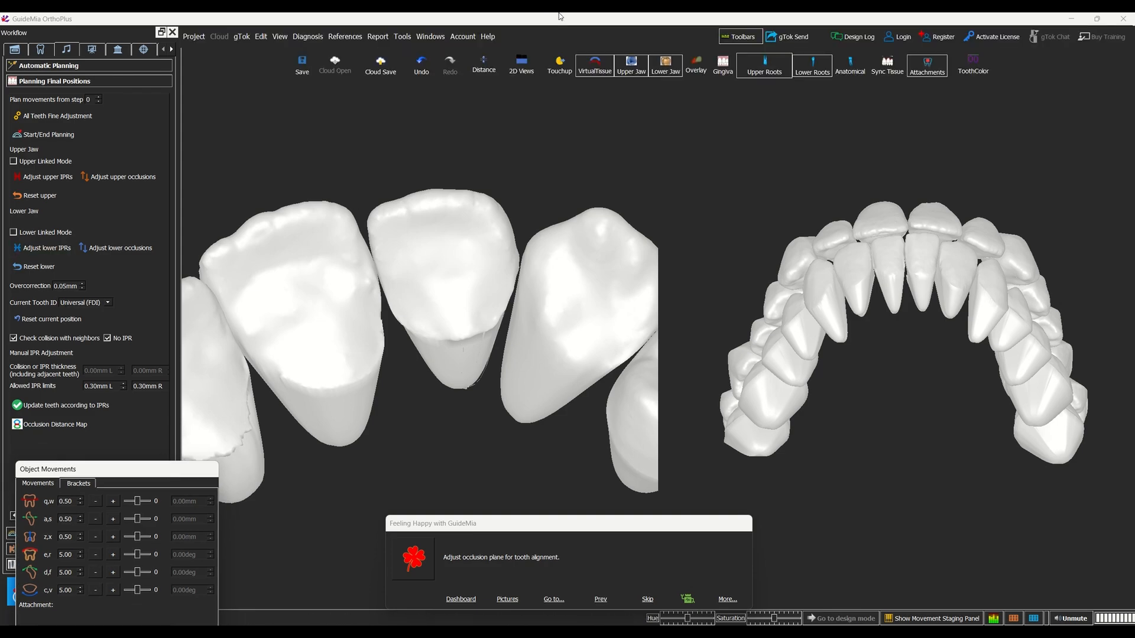
{"action": "mouse_move", "coordinate": [525, 14]}
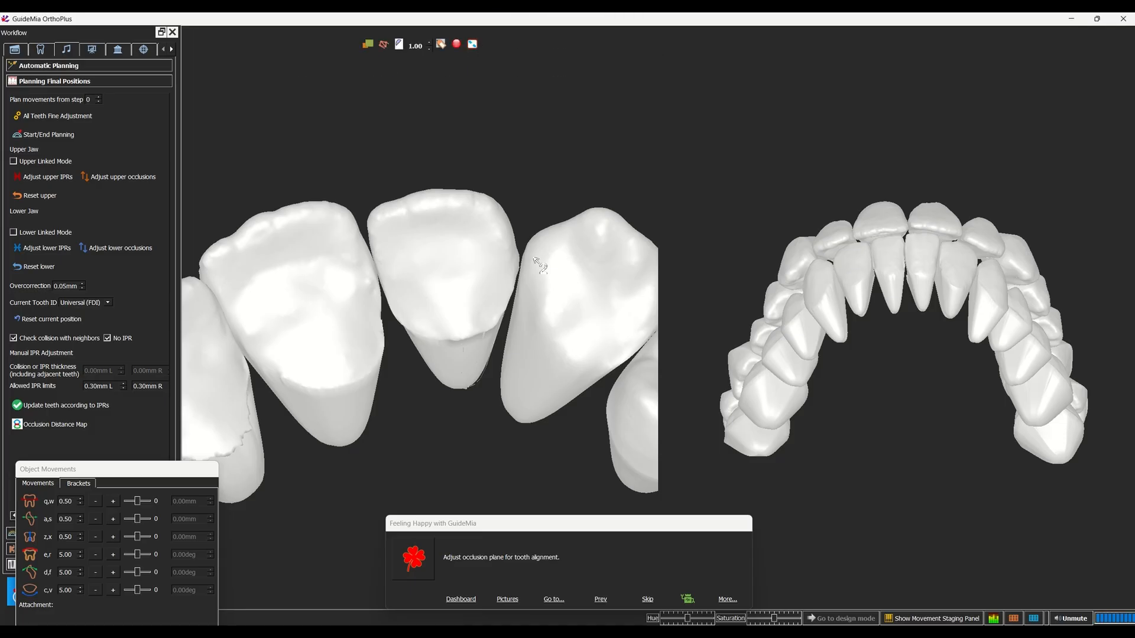
{"action": "left_click_drag", "start_coordinate": [891, 330], "coordinate": [828, 331]}
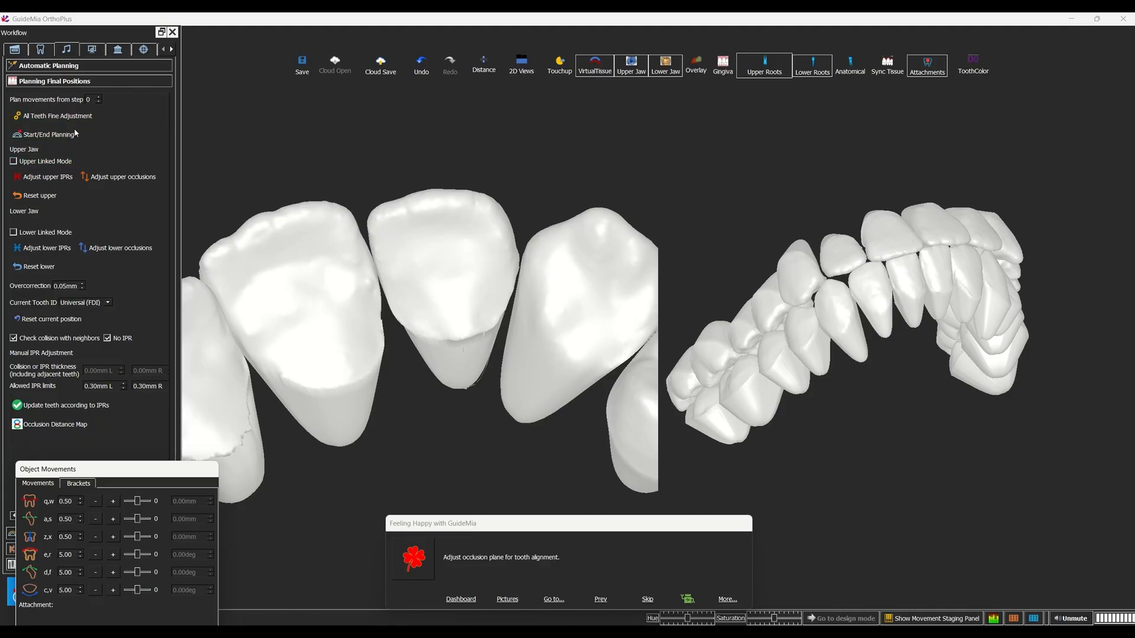
{"action": "left_click_drag", "start_coordinate": [135, 474], "coordinate": [339, 512]}
{"action": "left_click", "coordinate": [172, 16]}
{"action": "left_click", "coordinate": [173, 32]}
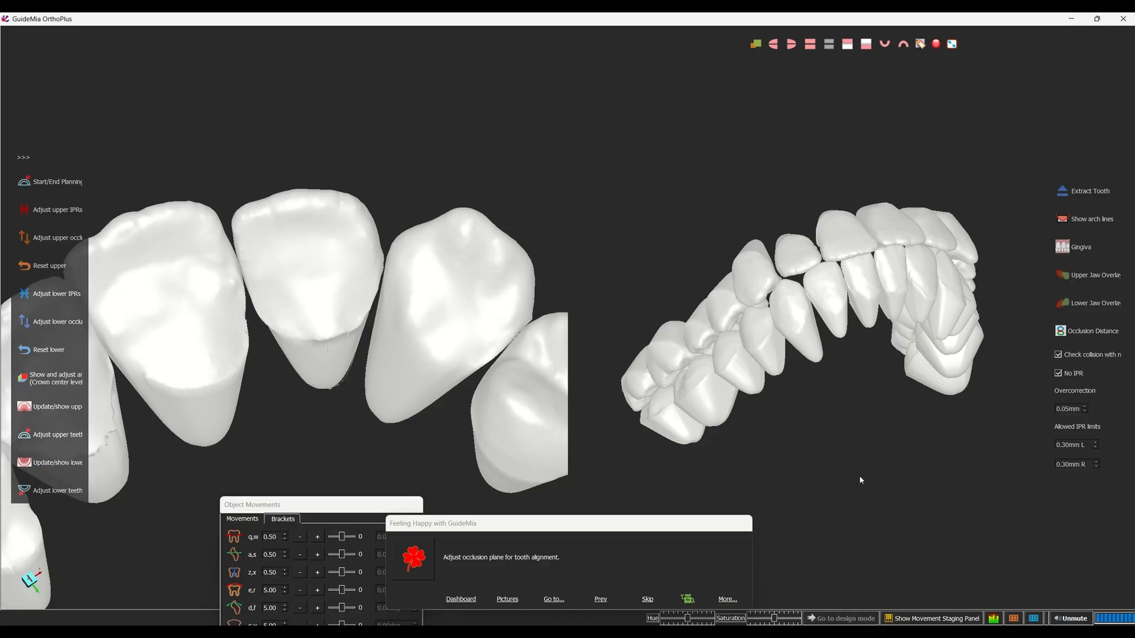
Start planning the tooth positions and turn off the collision check with neighboring teeth.
{"action": "left_click_drag", "start_coordinate": [859, 475], "coordinate": [838, 516]}
{"action": "left_click_drag", "start_coordinate": [951, 379], "coordinate": [912, 420]}
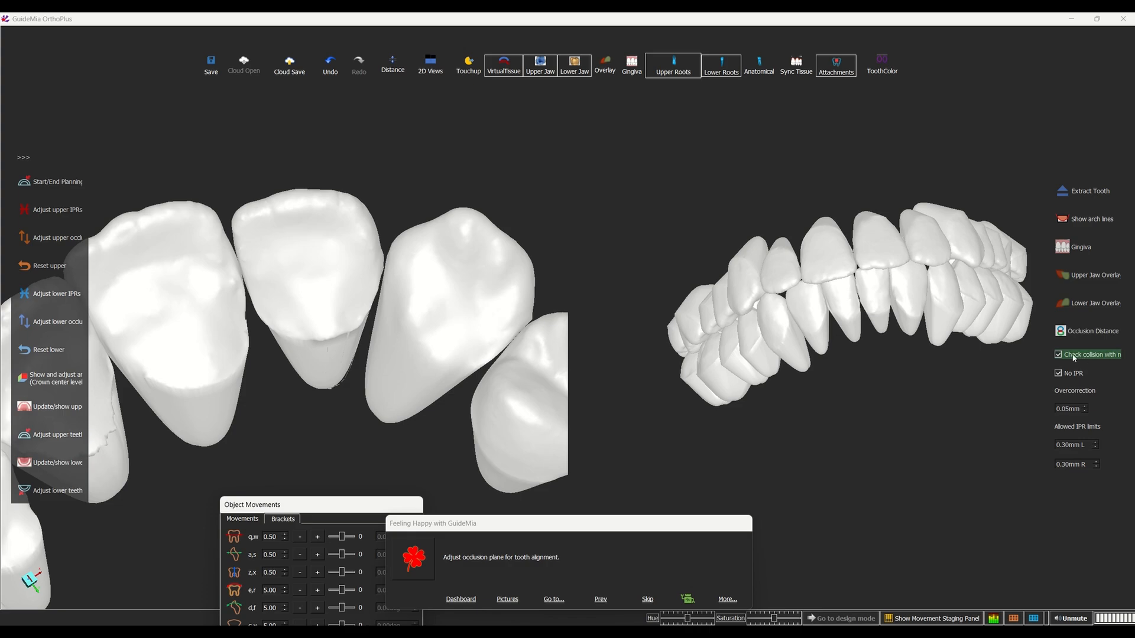
{"action": "left_click", "coordinate": [57, 188]}
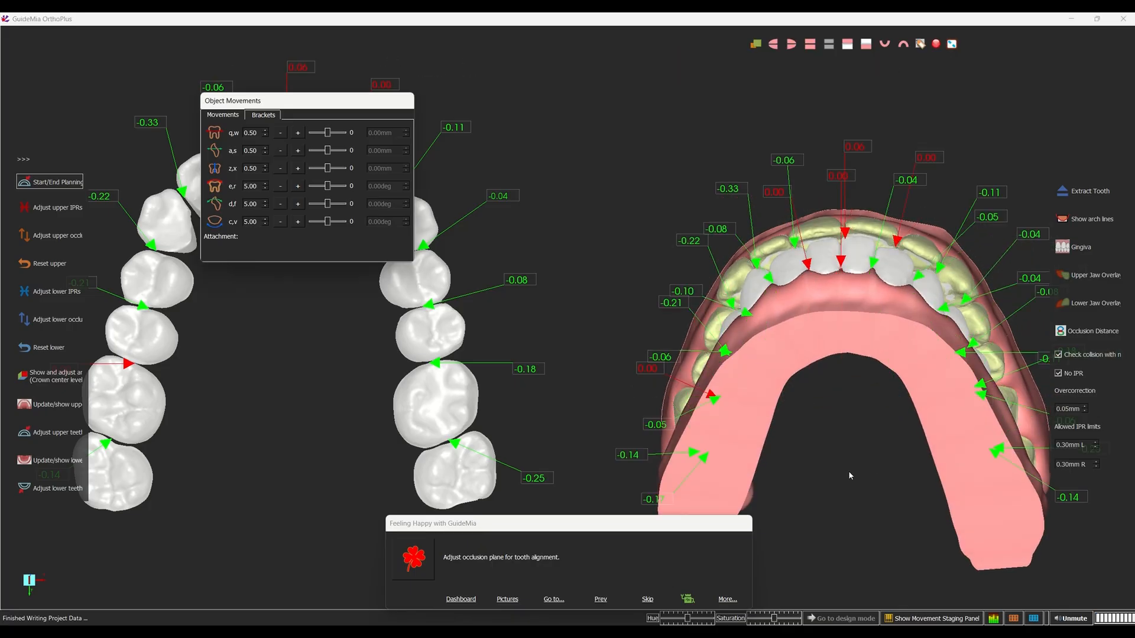
{"action": "left_click", "coordinate": [1088, 358]}
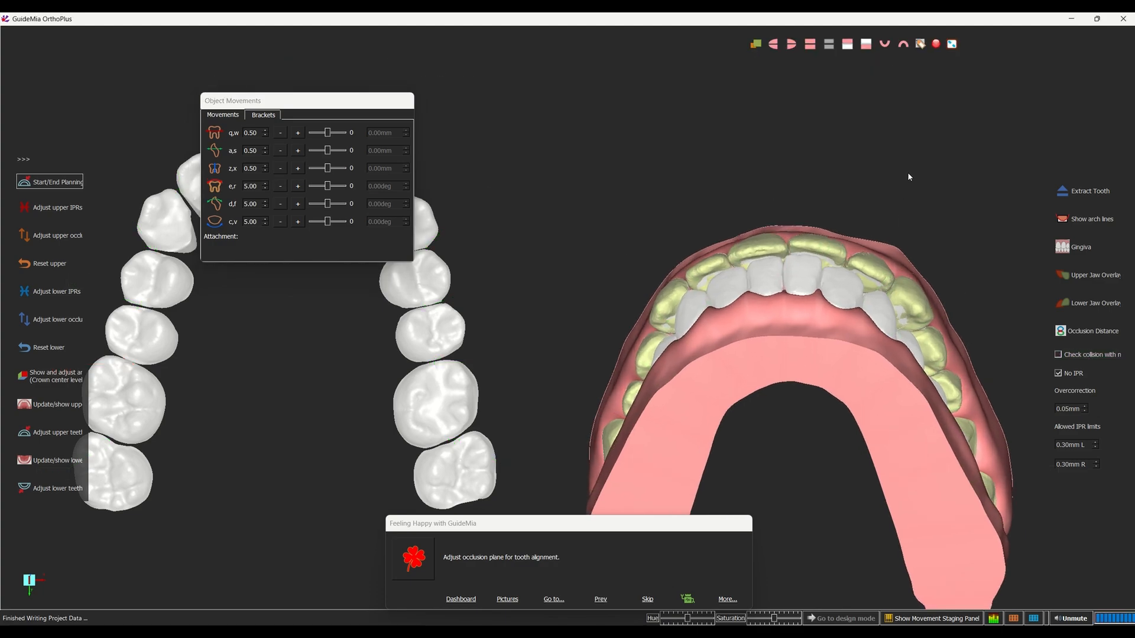
Select the upper right central incisor and shift it 0.20 mm outward.
{"action": "left_click_drag", "start_coordinate": [836, 195], "coordinate": [892, 152]}
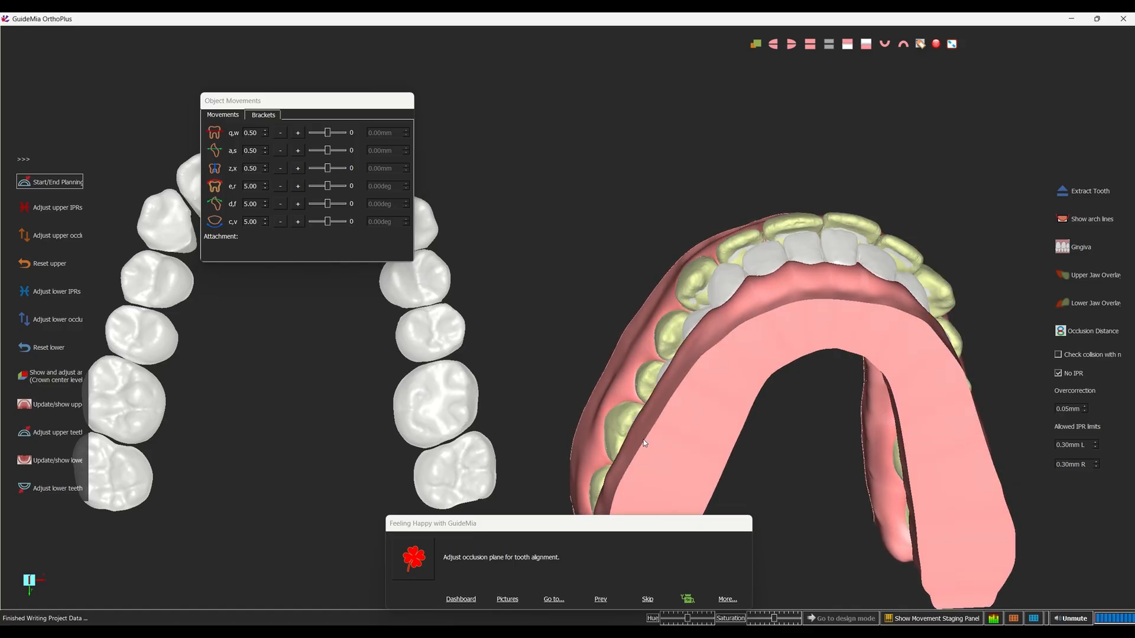
{"action": "left_click_drag", "start_coordinate": [569, 223], "coordinate": [625, 303]}
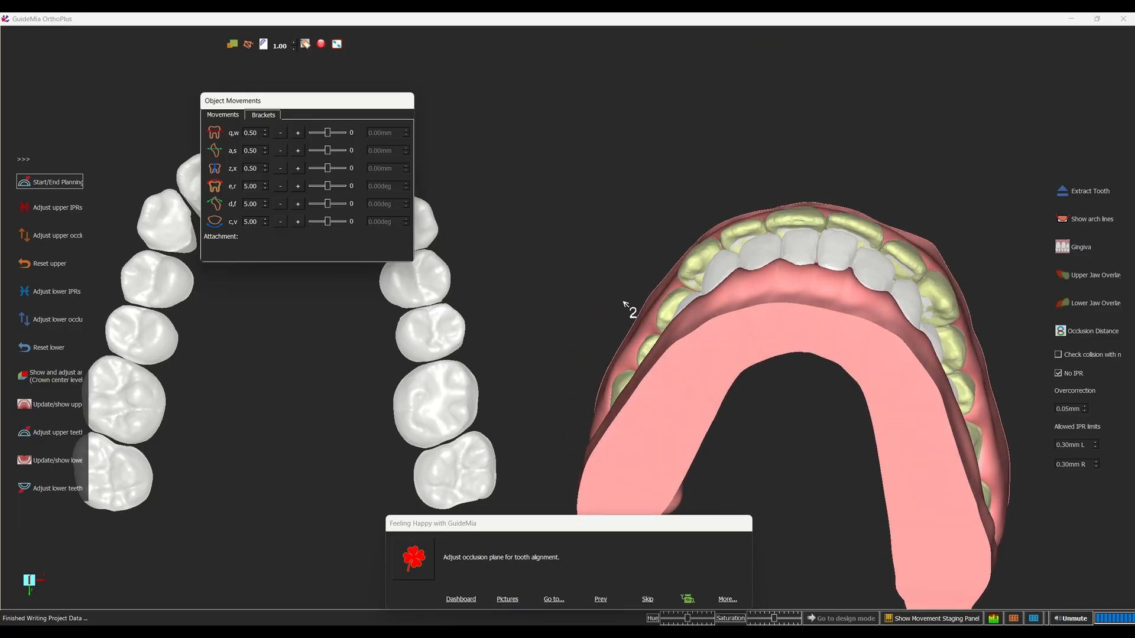
{"action": "left_click_drag", "start_coordinate": [767, 421], "coordinate": [759, 218]}
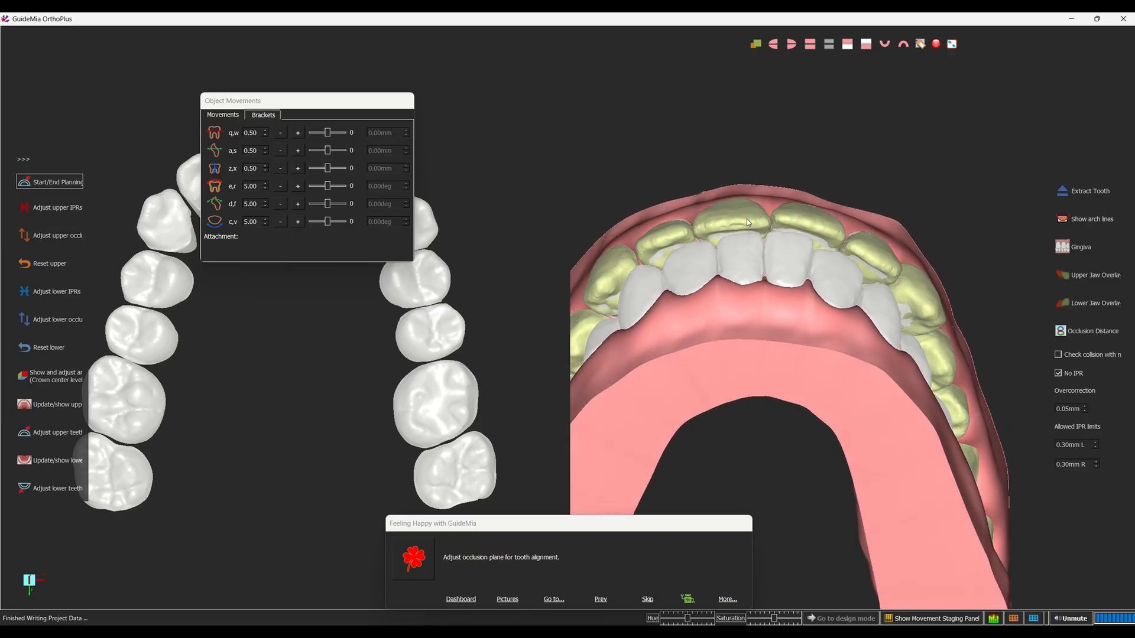
{"action": "left_click", "coordinate": [746, 222]}
{"action": "left_click_drag", "start_coordinate": [284, 105], "coordinate": [255, 226]}
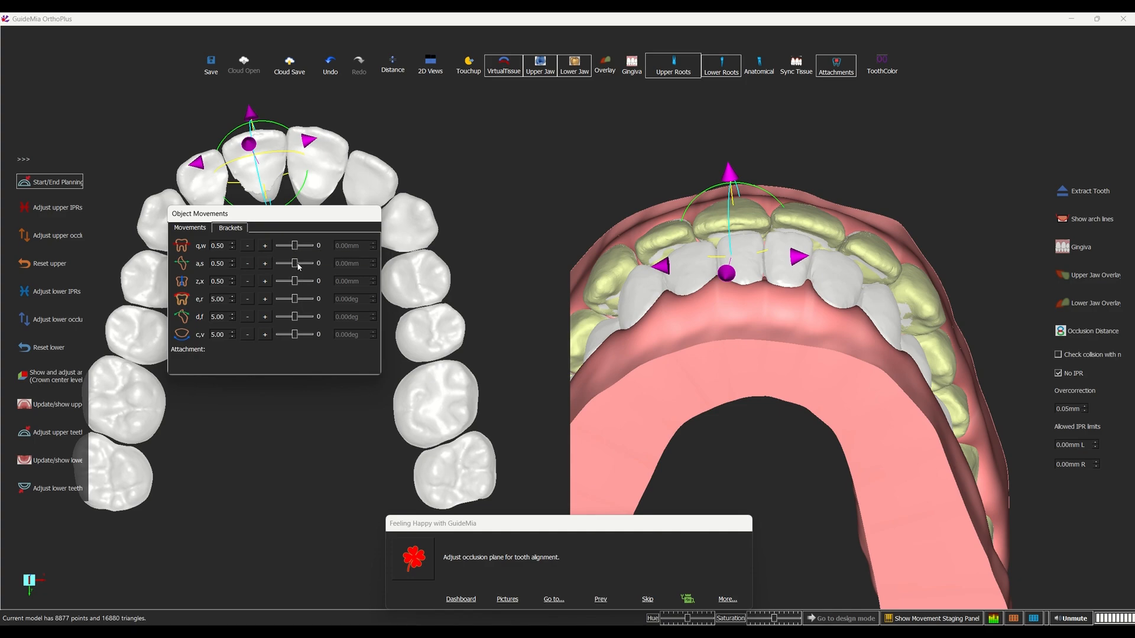
{"action": "left_click_drag", "start_coordinate": [296, 266], "coordinate": [299, 267]}
{"action": "left_click_drag", "start_coordinate": [302, 266], "coordinate": [302, 263]}
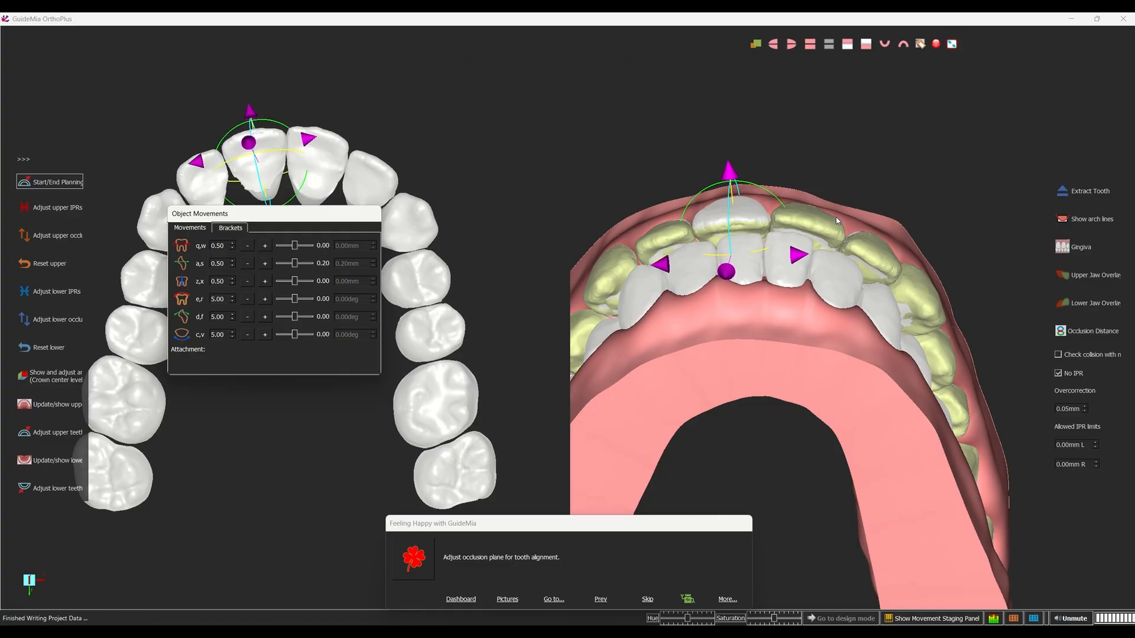
Select the upper left central incisor and shift it 0.20 mm inward.
{"action": "left_click_drag", "start_coordinate": [826, 220], "coordinate": [822, 221]}
{"action": "left_click", "coordinate": [821, 222]}
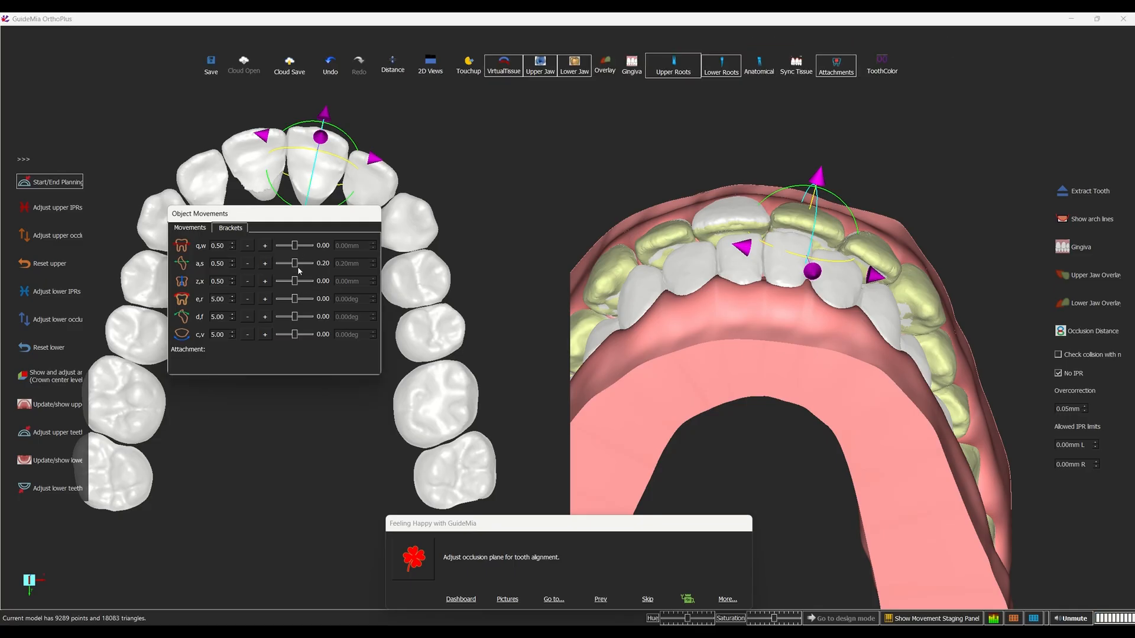
{"action": "left_click_drag", "start_coordinate": [297, 269], "coordinate": [294, 269]}
Shift the upper left canine 0.20 mm inward and tilt its inclination in the negative direction.
{"action": "left_click_drag", "start_coordinate": [793, 458], "coordinate": [732, 385]}
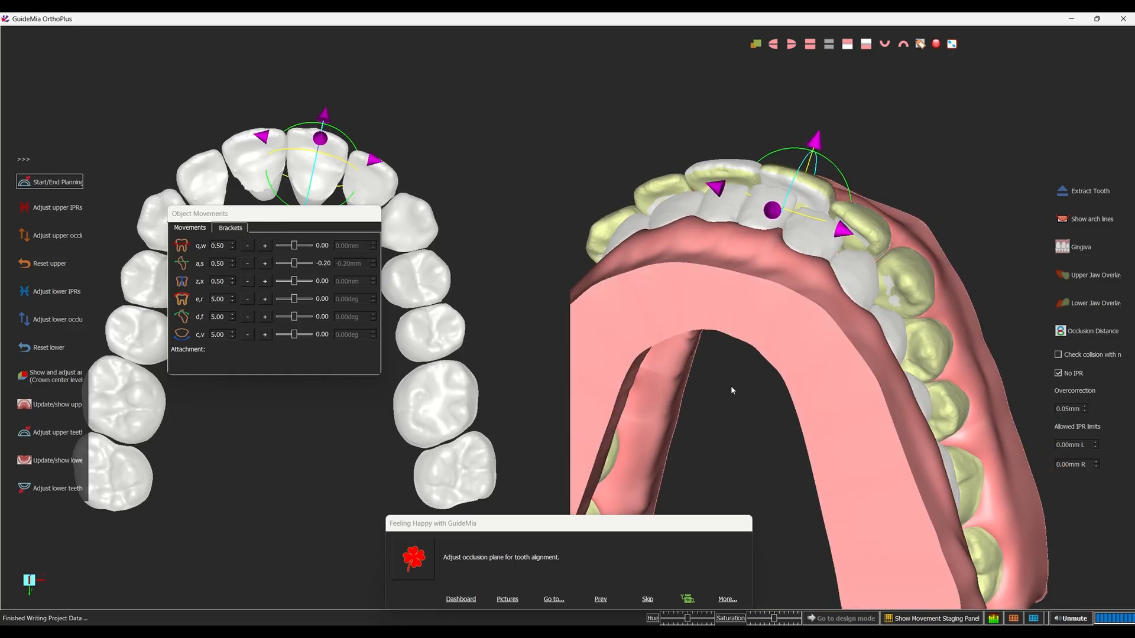
{"action": "left_click", "coordinate": [925, 283]}
{"action": "left_click_drag", "start_coordinate": [992, 204], "coordinate": [949, 101]}
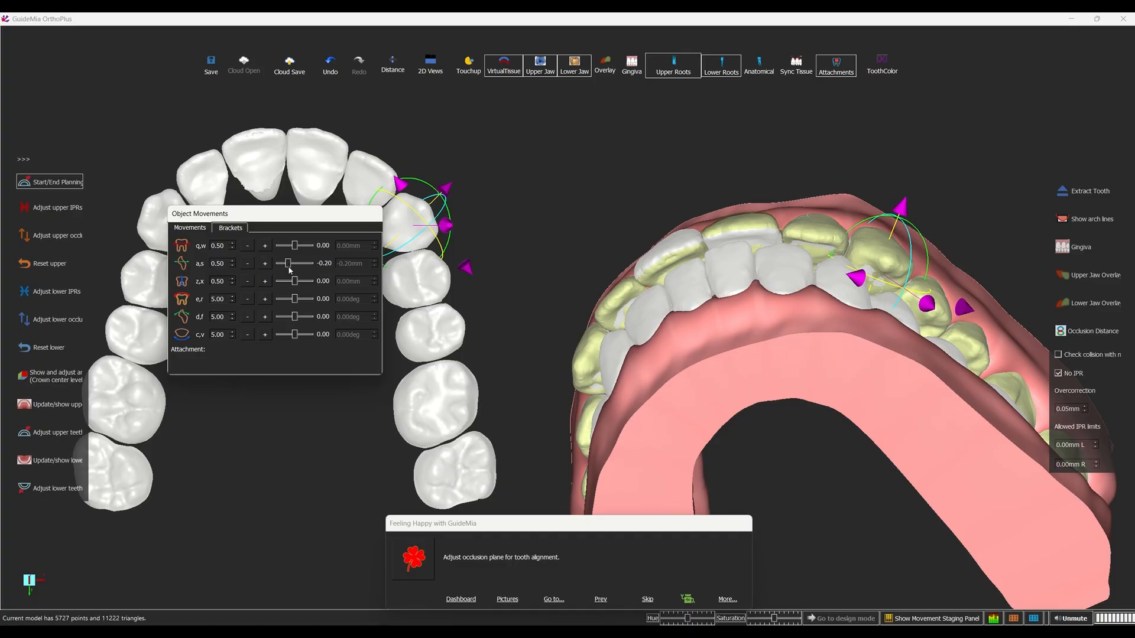
{"action": "left_click_drag", "start_coordinate": [298, 319], "coordinate": [294, 320]}
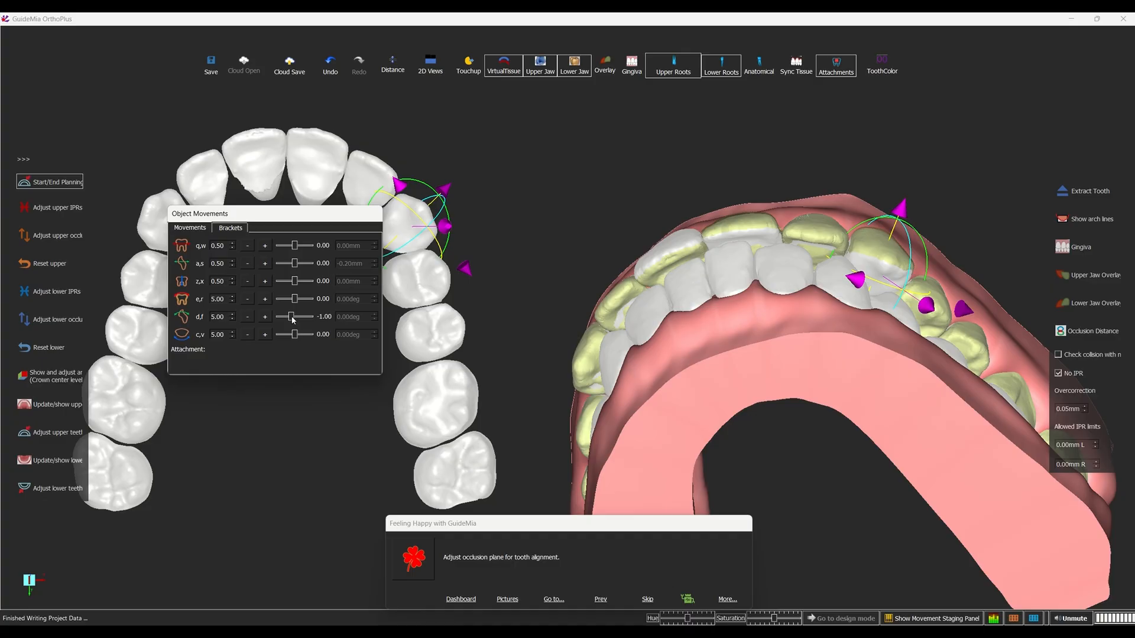
{"action": "left_click_drag", "start_coordinate": [290, 318], "coordinate": [285, 319]}
Tilt the upper left canine in the positive direction to a total inclination of 2.50 degrees.
{"action": "left_click_drag", "start_coordinate": [822, 144], "coordinate": [564, 281]}
{"action": "left_click_drag", "start_coordinate": [295, 318], "coordinate": [308, 321]}
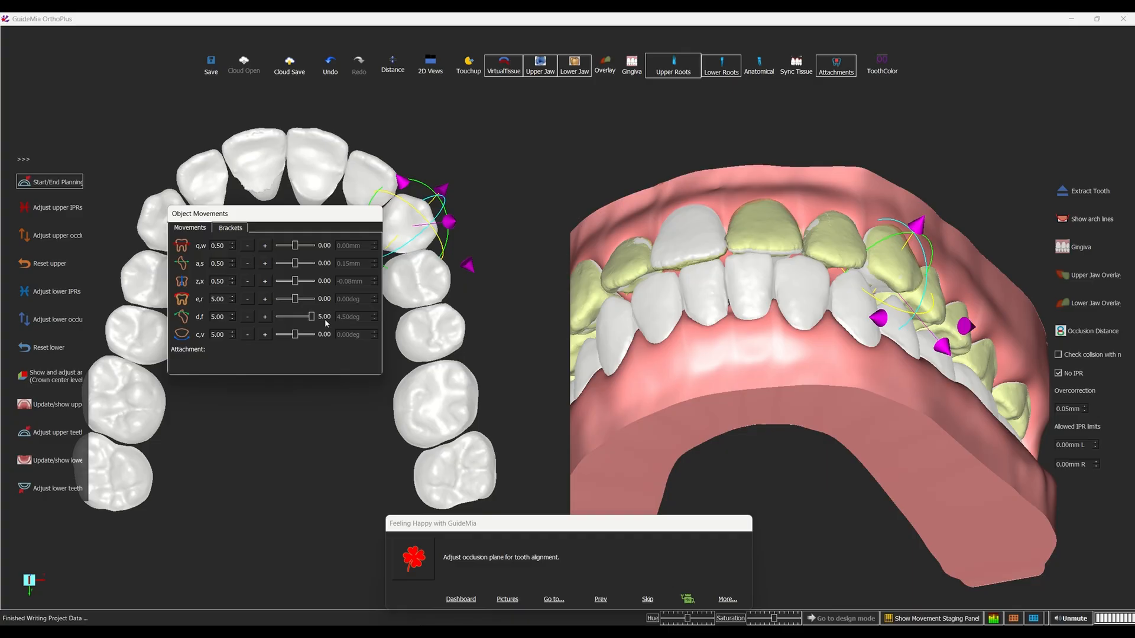
{"action": "left_click_drag", "start_coordinate": [966, 155], "coordinate": [768, 153]}
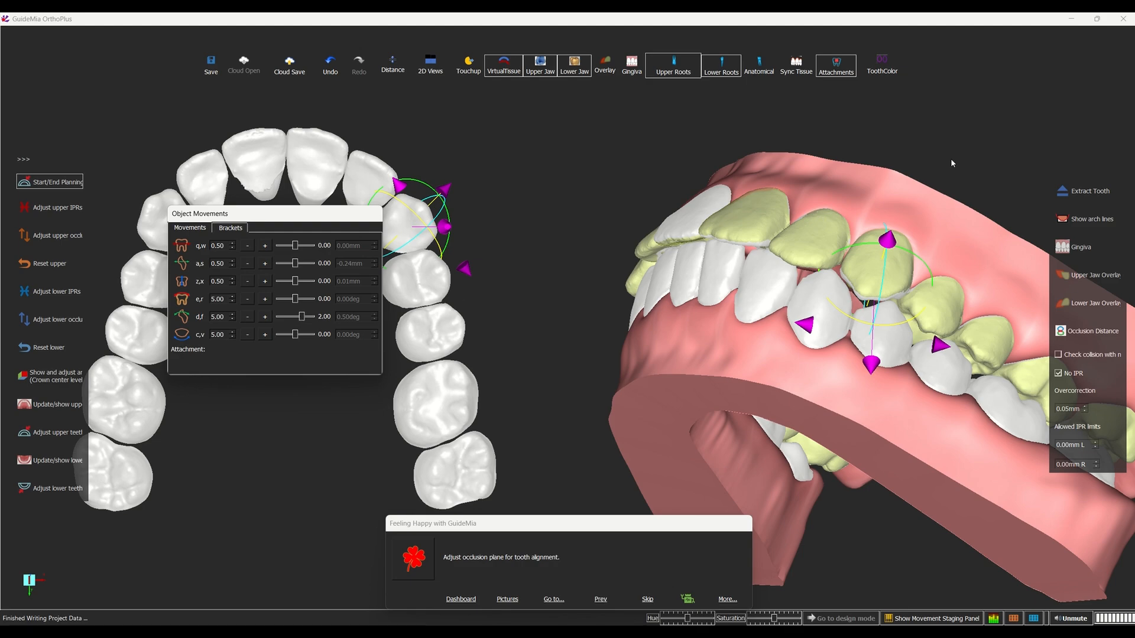
{"action": "left_click_drag", "start_coordinate": [952, 159], "coordinate": [1027, 115]}
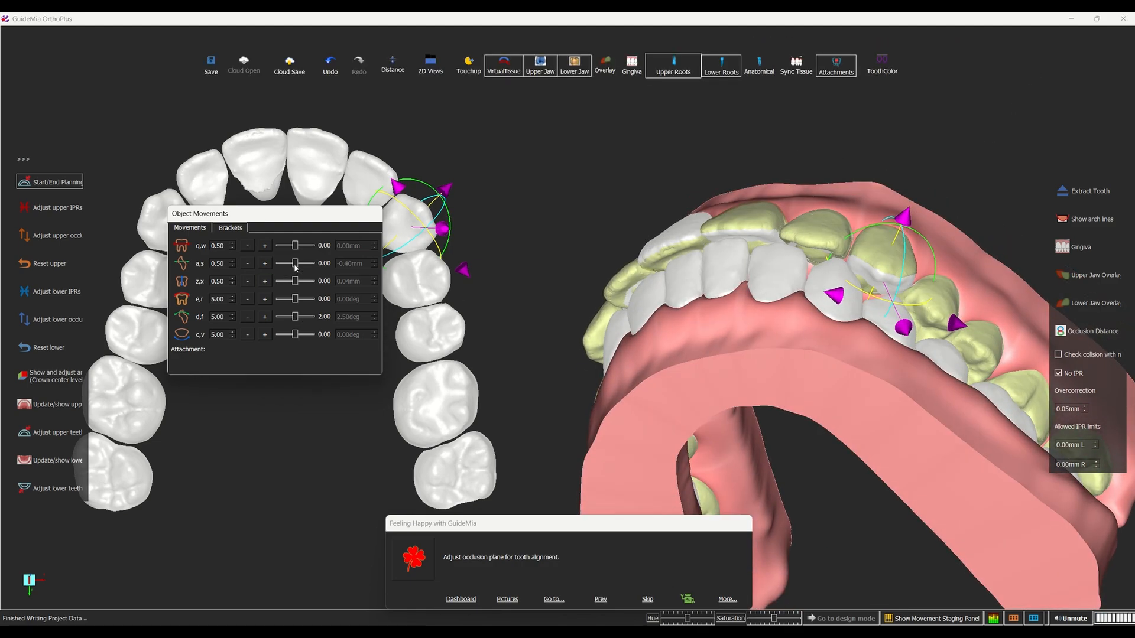
Shift the upper left canine another 0.45 mm inward and fine-tune its placement directly in the 3D view.
{"action": "left_click_drag", "start_coordinate": [302, 266], "coordinate": [284, 266]}
{"action": "left_click_drag", "start_coordinate": [974, 206], "coordinate": [923, 215]}
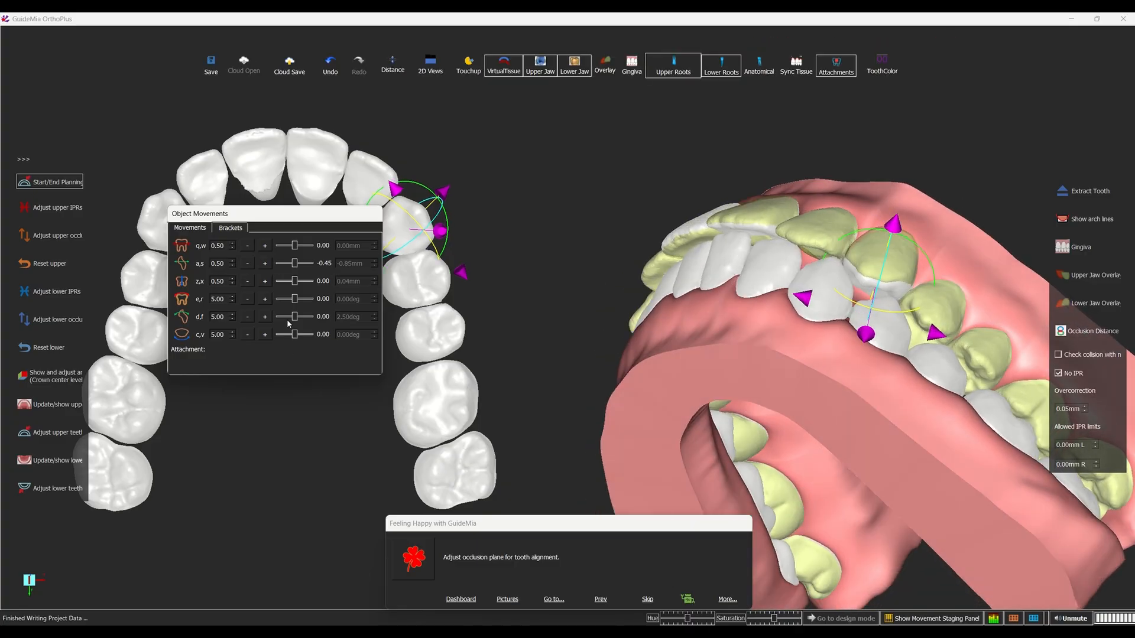
{"action": "left_click_drag", "start_coordinate": [904, 262], "coordinate": [900, 266]}
Fine-tune the positions of the upper left lateral and central incisors directly on the 3D model.
{"action": "left_click_drag", "start_coordinate": [1003, 137], "coordinate": [803, 245]}
{"action": "left_click", "coordinate": [801, 250]}
{"action": "left_click", "coordinate": [731, 258]}
{"action": "left_click_drag", "start_coordinate": [744, 249], "coordinate": [745, 250]}
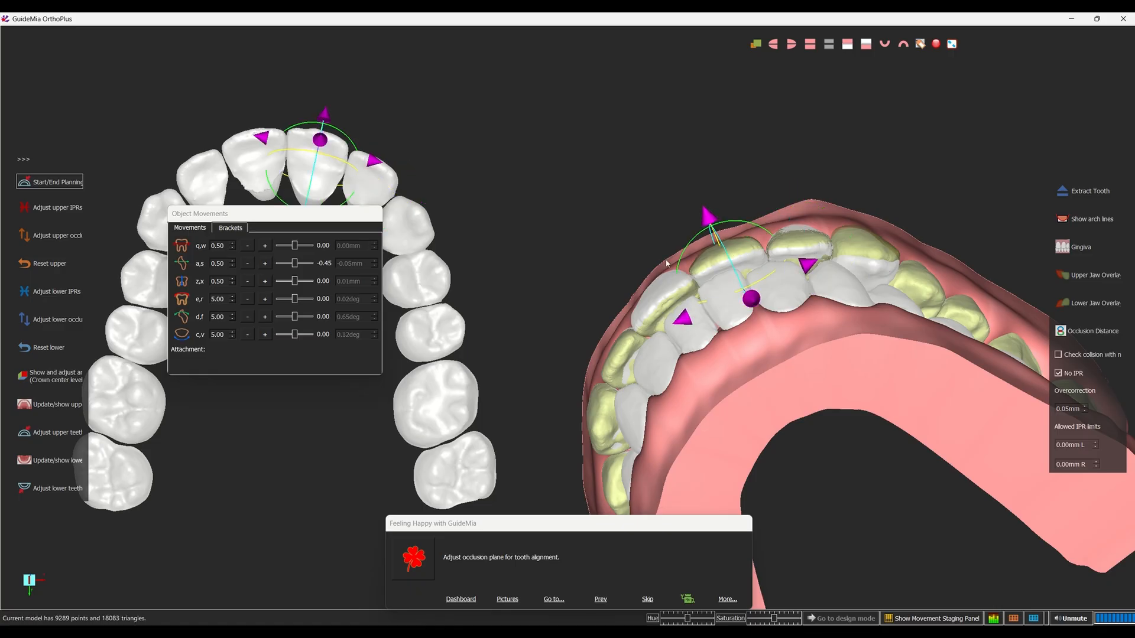
{"action": "left_click_drag", "start_coordinate": [634, 177], "coordinate": [860, 180]}
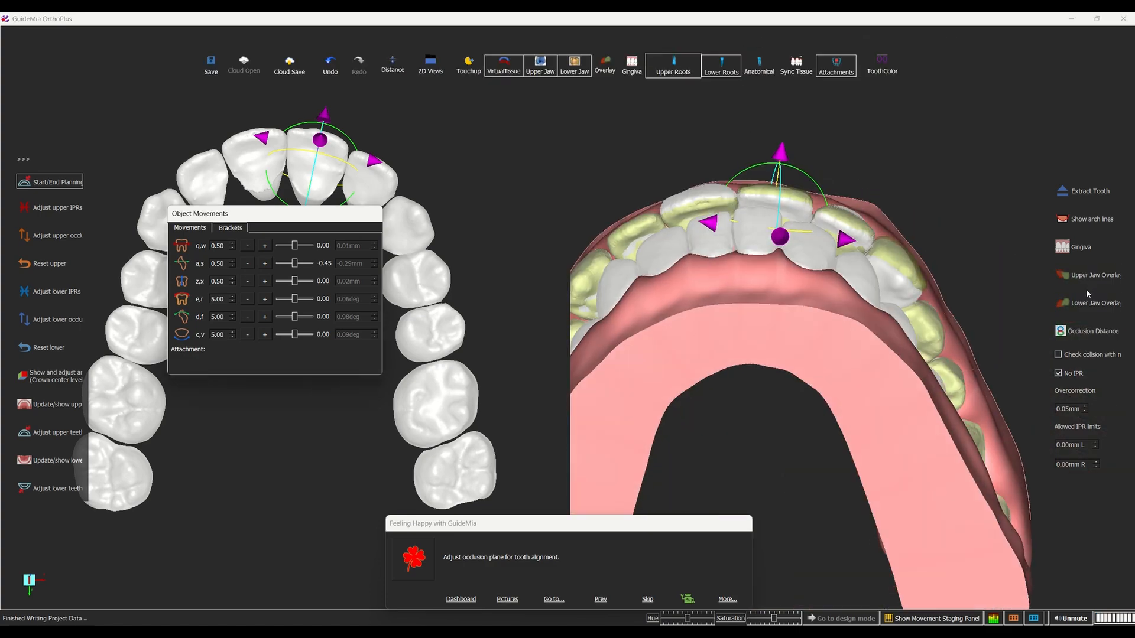
Hide the upper jaw overlay and adjust the upper right canine's position, keeping the Object Movements window clear of the arch.
{"action": "left_click", "coordinate": [1091, 275]}
{"action": "left_click_drag", "start_coordinate": [674, 163], "coordinate": [740, 171]}
{"action": "left_click", "coordinate": [663, 243]}
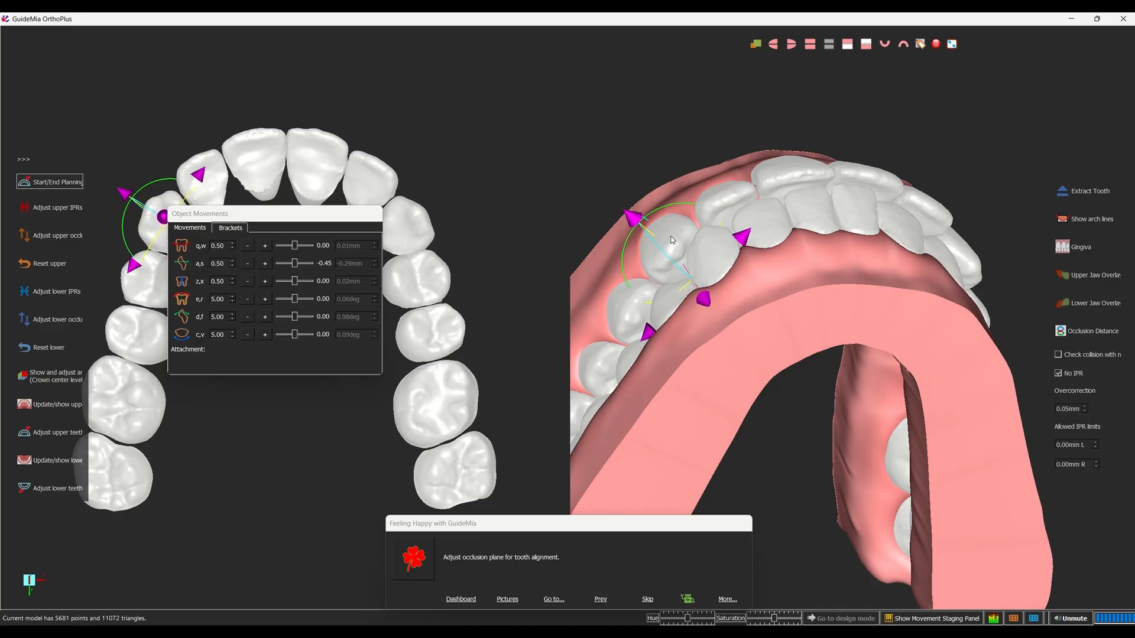
{"action": "key", "text": "x"}
{"action": "key", "text": "x"}
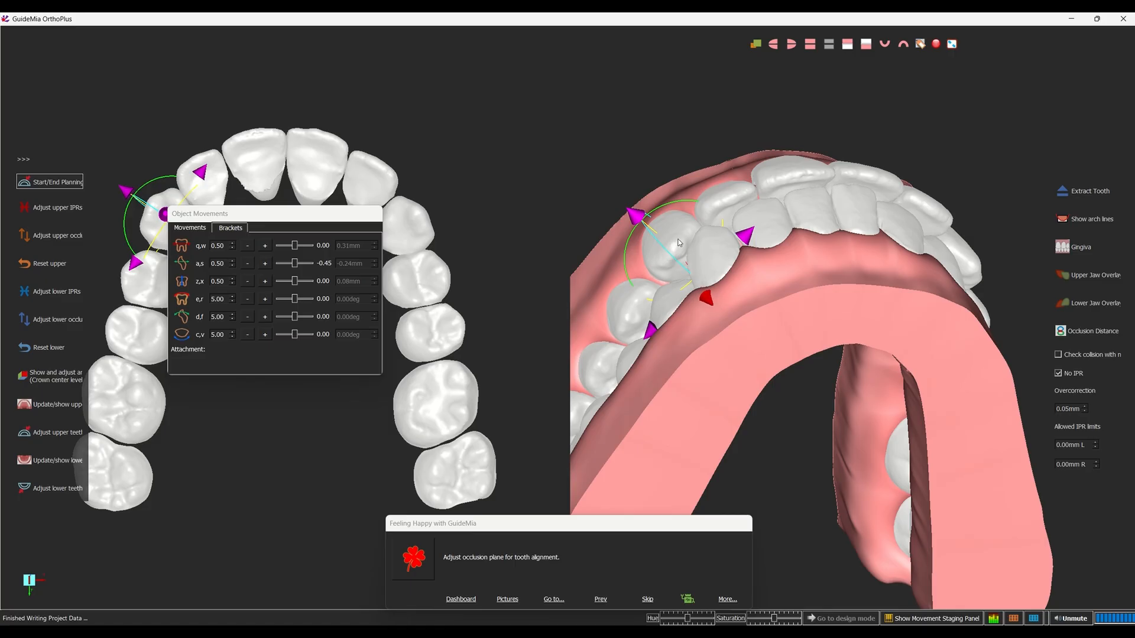
{"action": "left_click_drag", "start_coordinate": [901, 172], "coordinate": [793, 171]}
{"action": "left_click_drag", "start_coordinate": [309, 211], "coordinate": [298, 425]}
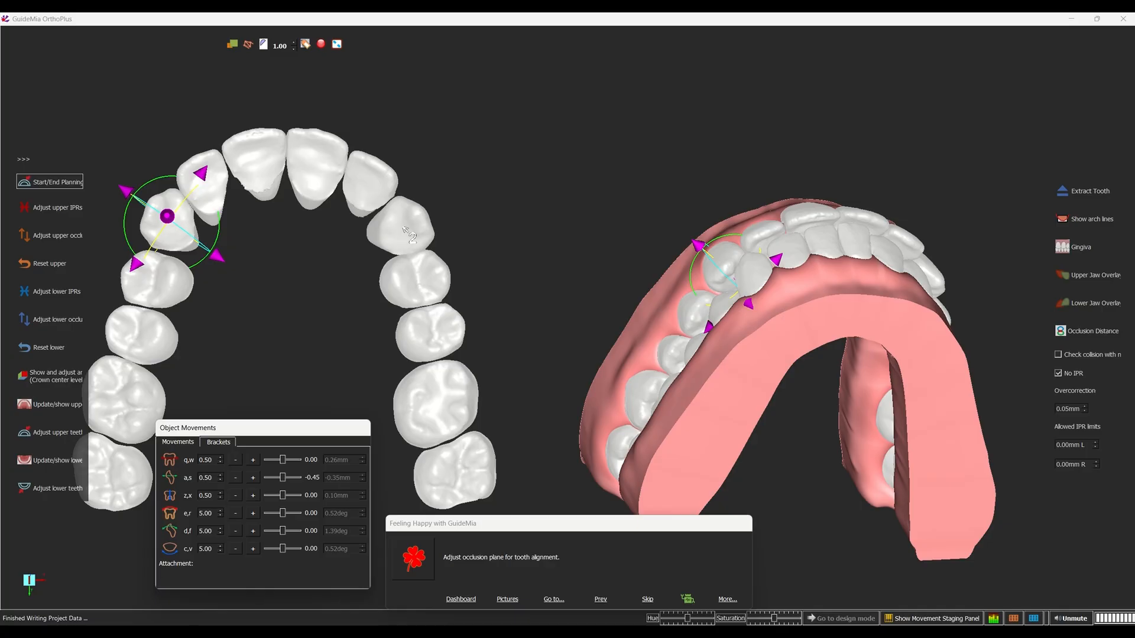
Turn on the occlusion distance map and examine the upper arch contacts.
{"action": "left_click", "coordinate": [1097, 330]}
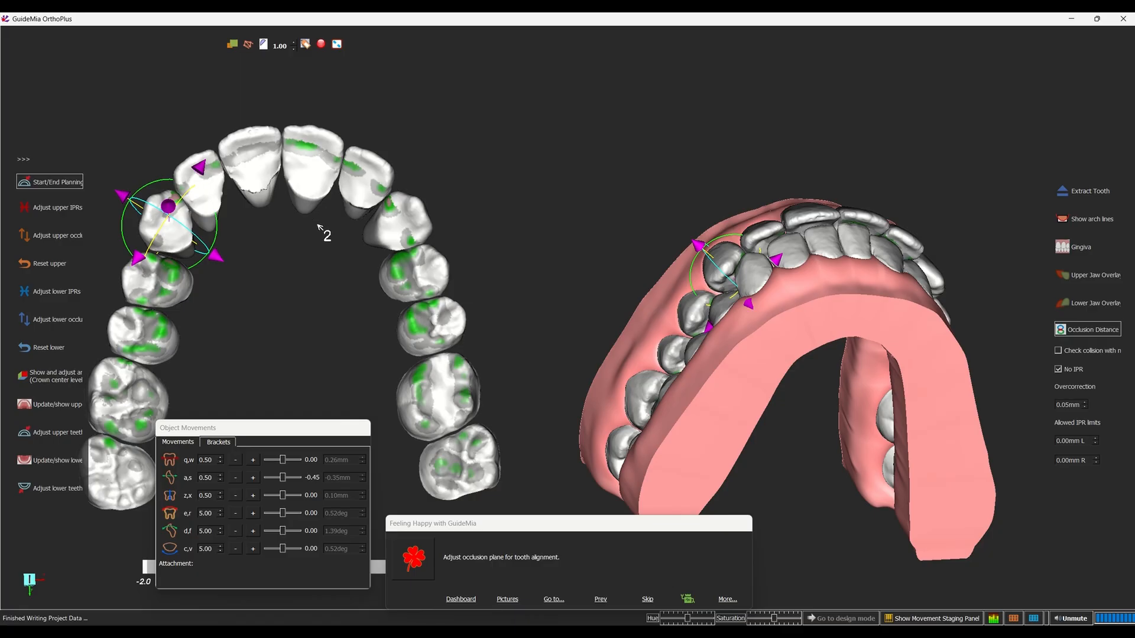
{"action": "left_click_drag", "start_coordinate": [317, 245], "coordinate": [331, 295]}
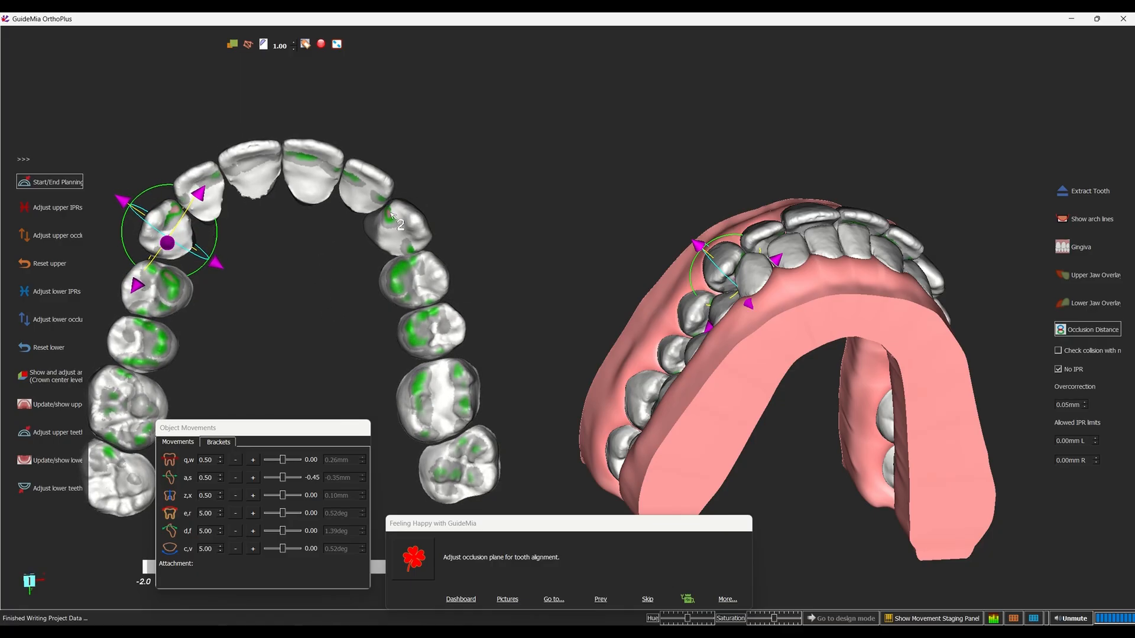
{"action": "left_click_drag", "start_coordinate": [923, 115], "coordinate": [843, 124]}
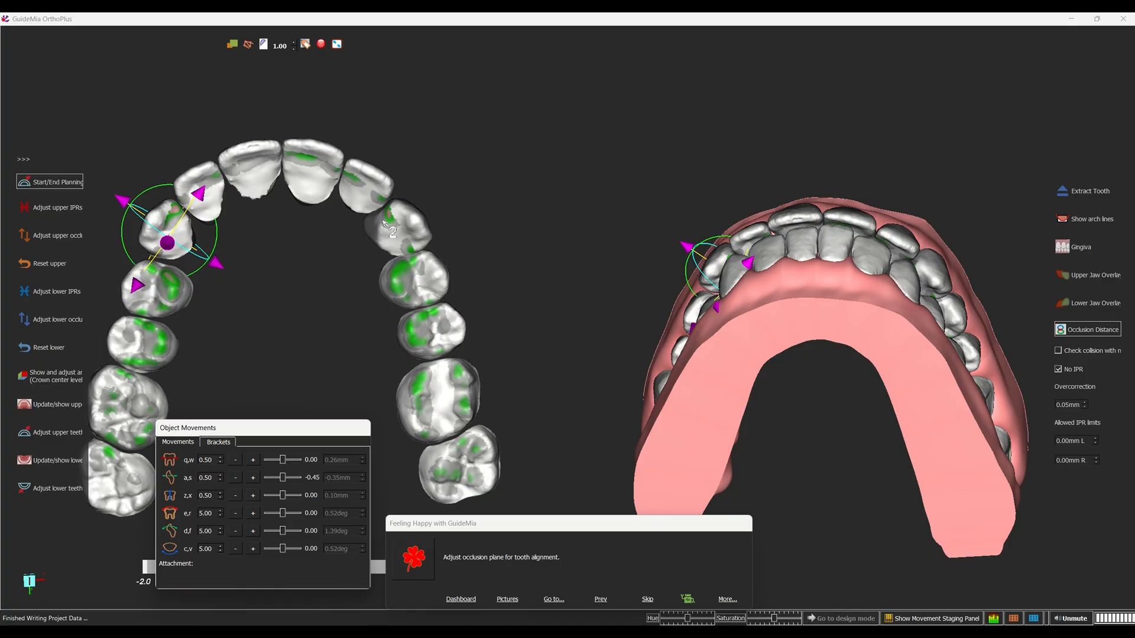
Select the upper left canine and fine-tune its position directly in the 3D view.
{"action": "left_click", "coordinate": [396, 236]}
{"action": "left_click_drag", "start_coordinate": [367, 269], "coordinate": [344, 136]}
{"action": "left_click_drag", "start_coordinate": [404, 254], "coordinate": [406, 256]}
{"action": "mouse_move", "coordinate": [479, 214]}
{"action": "left_mouse_down"}
{"action": "mouse_move", "coordinate": [459, 221]}
{"action": "mouse_move", "coordinate": [473, 233]}
{"action": "left_mouse_up"}
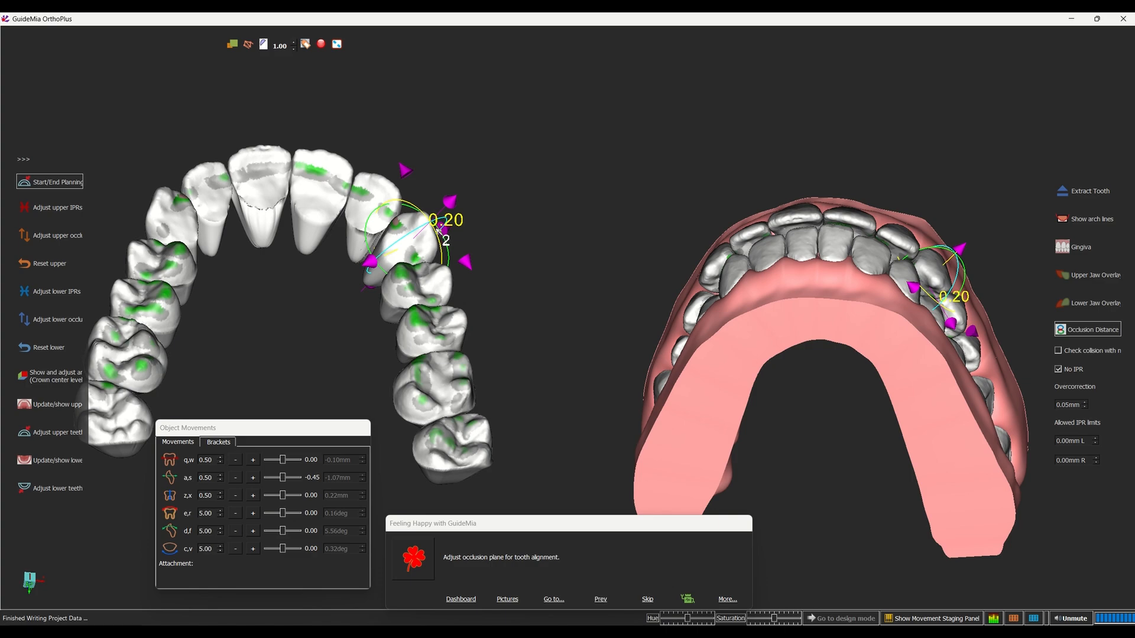
Shift the upper left canine along the arch in the negative direction, in increments of 0.10 mm.
{"action": "left_click_drag", "start_coordinate": [728, 151], "coordinate": [658, 216]}
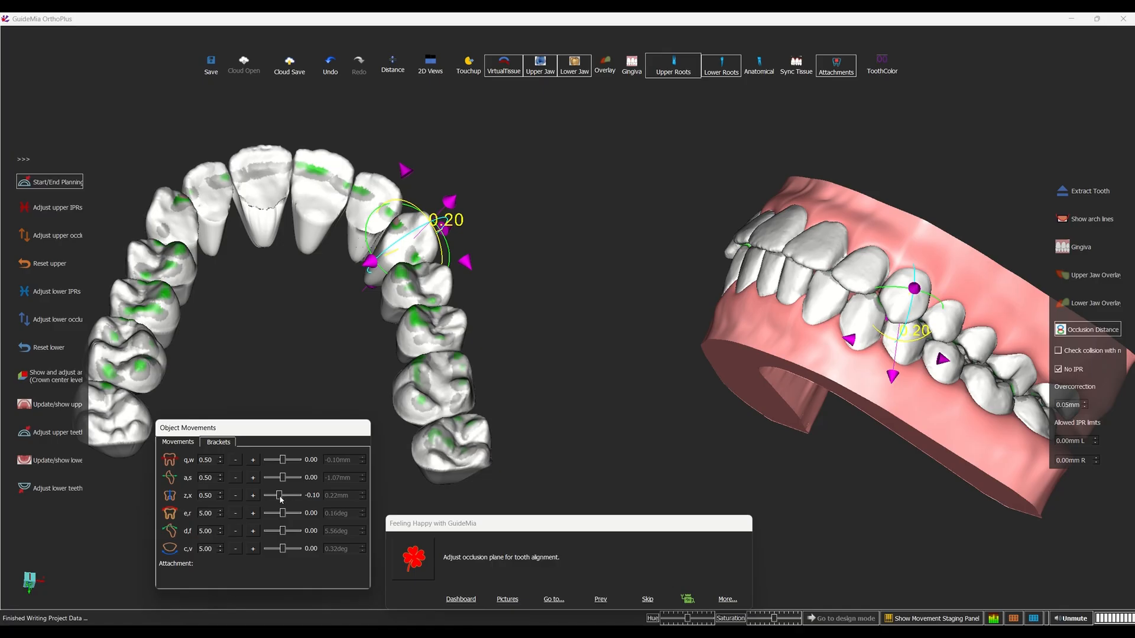
{"action": "left_click", "coordinate": [467, 263]}
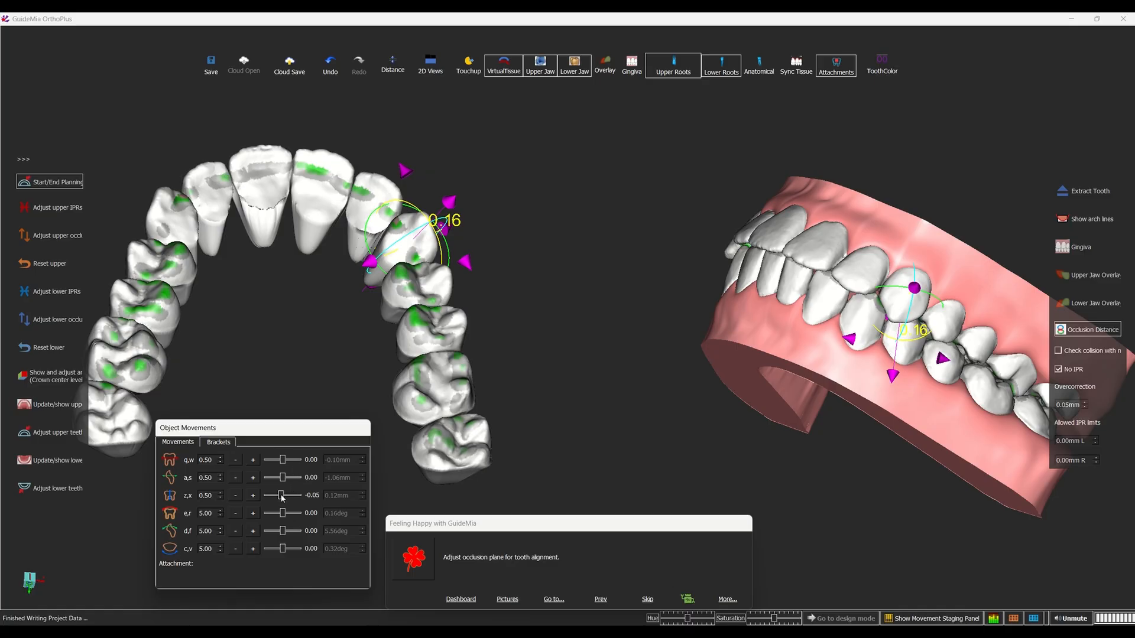
{"action": "middle_click_drag", "start_coordinate": [540, 261], "coordinate": [278, 373]}
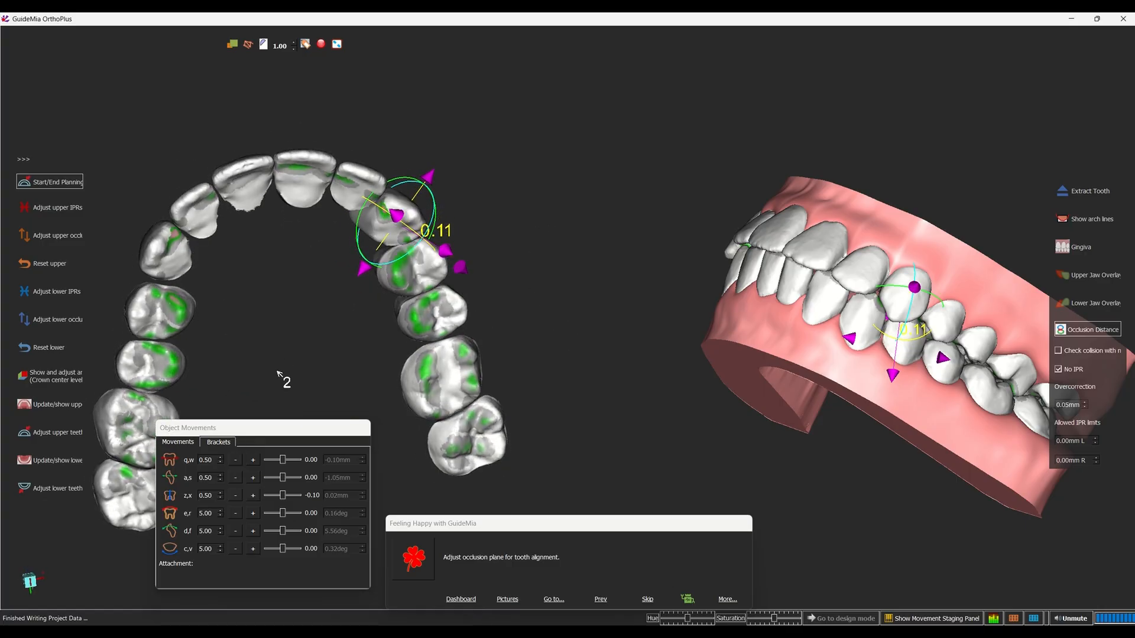
Select the upper right lateral incisor and rotate it slightly about its long axis.
{"action": "left_click", "coordinate": [205, 223]}
{"action": "middle_click_drag", "start_coordinate": [252, 287], "coordinate": [302, 317]}
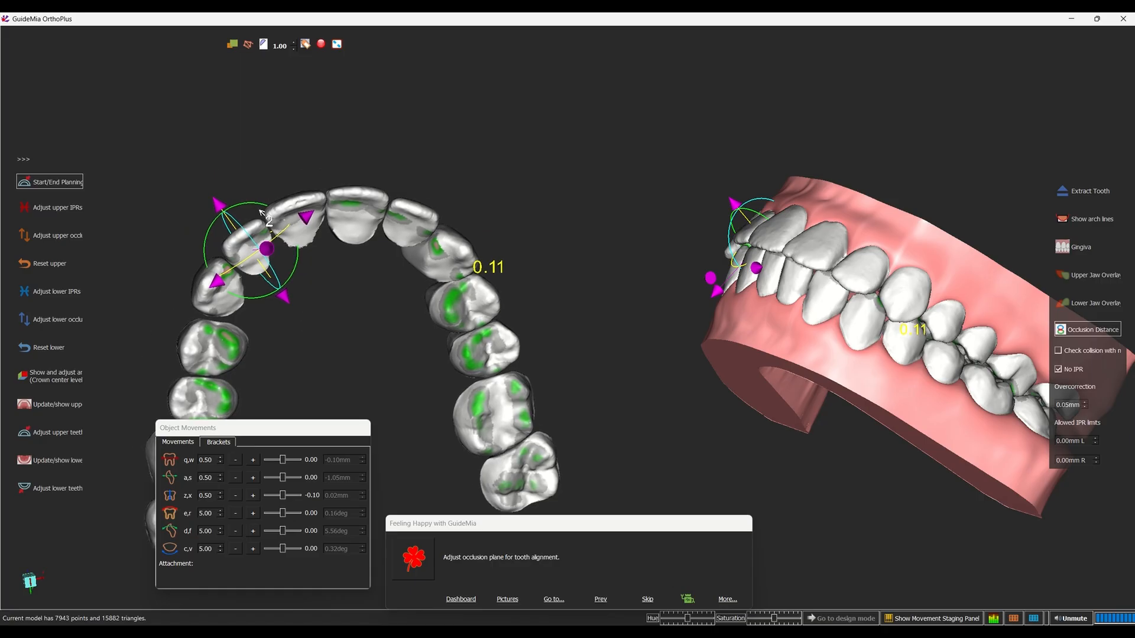
{"action": "left_click_drag", "start_coordinate": [260, 205], "coordinate": [258, 204]}
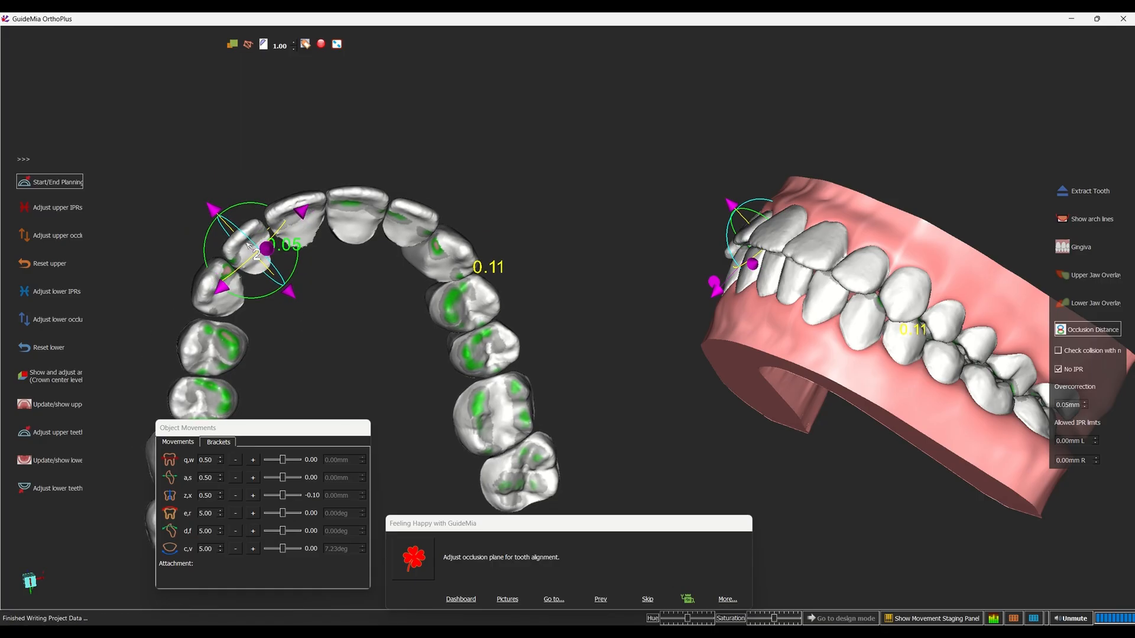
{"action": "middle_click_drag", "start_coordinate": [430, 353], "coordinate": [394, 311]}
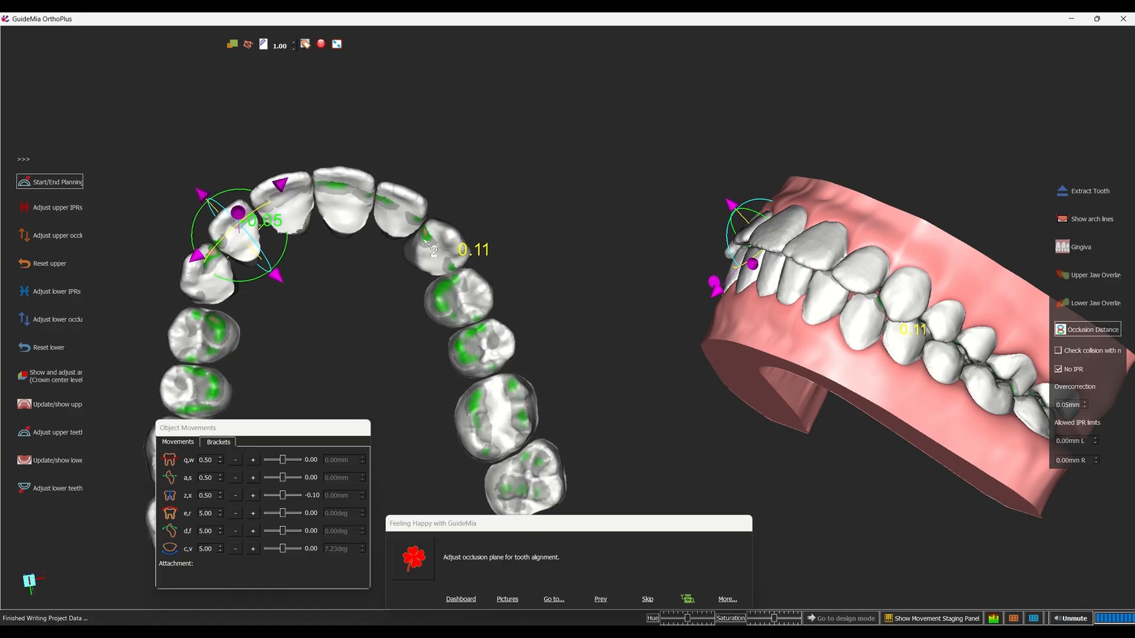
Fine-tune the upper left lateral incisor and then the upper left canine directly on the 3D model.
{"action": "left_click", "coordinate": [422, 206]}
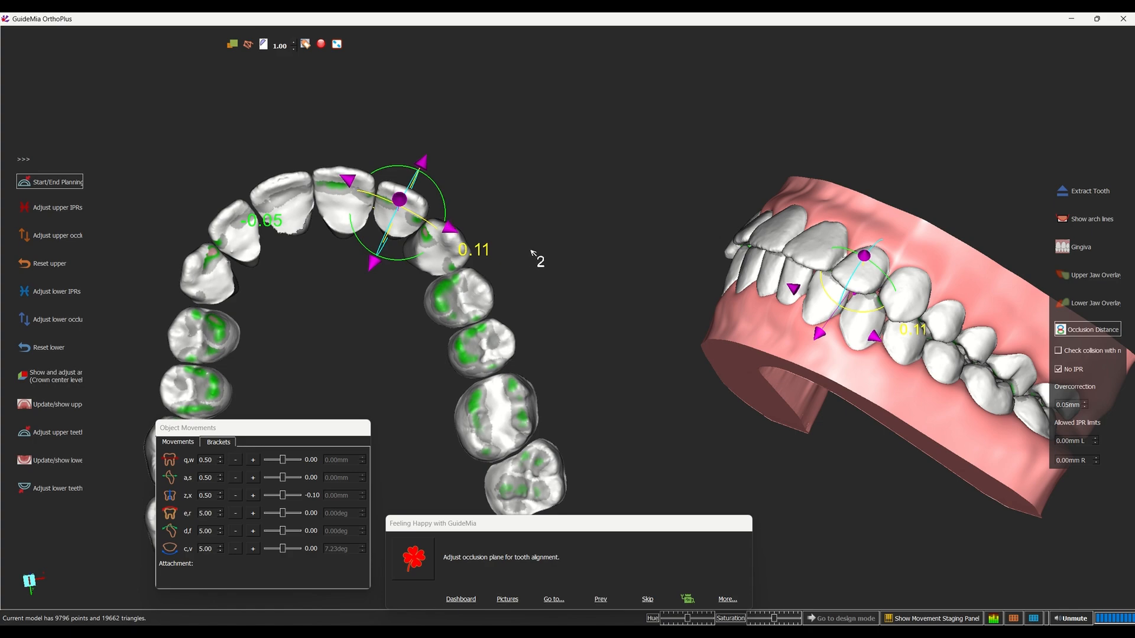
{"action": "left_click_drag", "start_coordinate": [512, 208], "coordinate": [386, 186]}
{"action": "left_click", "coordinate": [397, 191]}
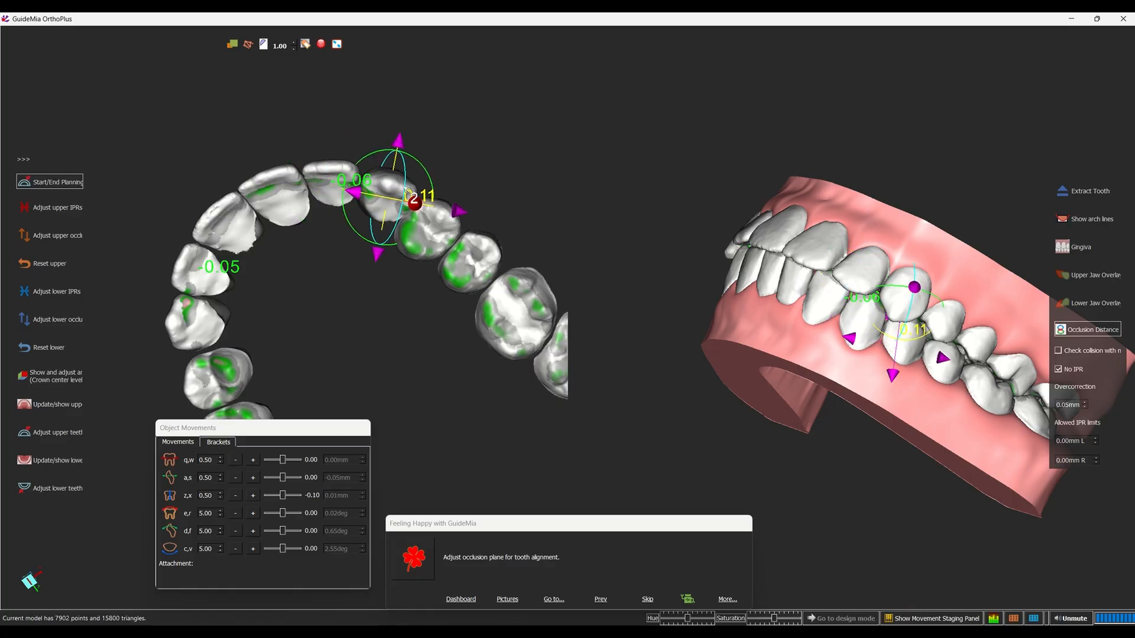
{"action": "scroll", "coordinate": [495, 219], "scroll_direction": "down", "scroll_amount": 3}
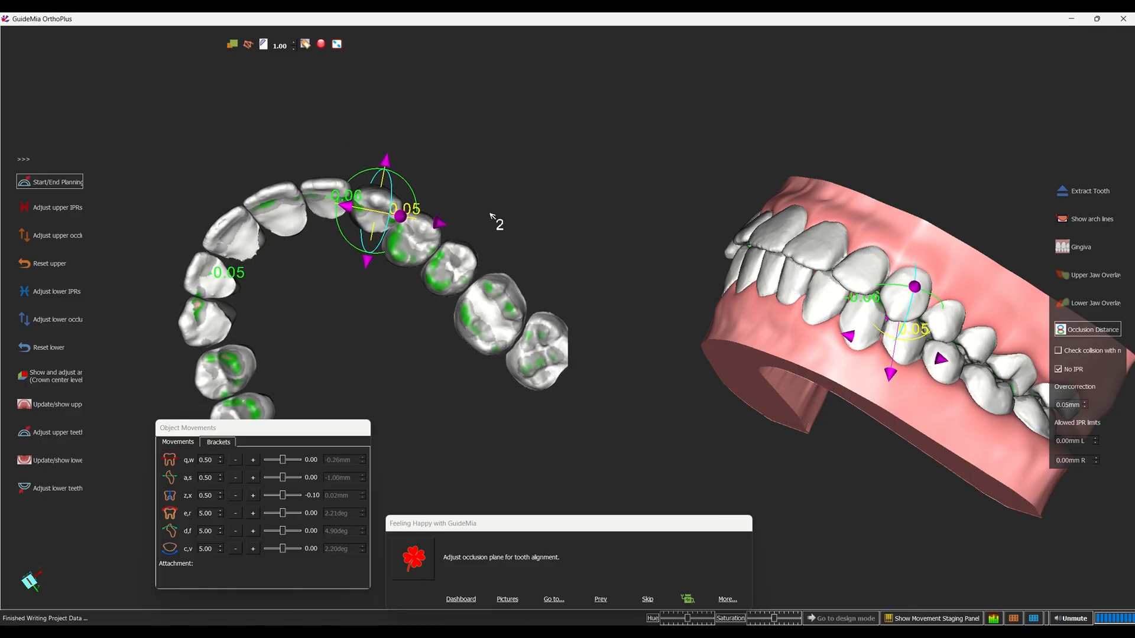
{"action": "middle_click_drag", "start_coordinate": [370, 383], "coordinate": [430, 322]}
Select the upper right canine and rotate it slightly about its long axis.
{"action": "left_click_drag", "start_coordinate": [431, 322], "coordinate": [324, 285]}
{"action": "left_click", "coordinate": [314, 273]}
{"action": "middle_click_drag", "start_coordinate": [342, 315], "coordinate": [384, 327]}
{"action": "left_click_drag", "start_coordinate": [789, 437], "coordinate": [940, 381]}
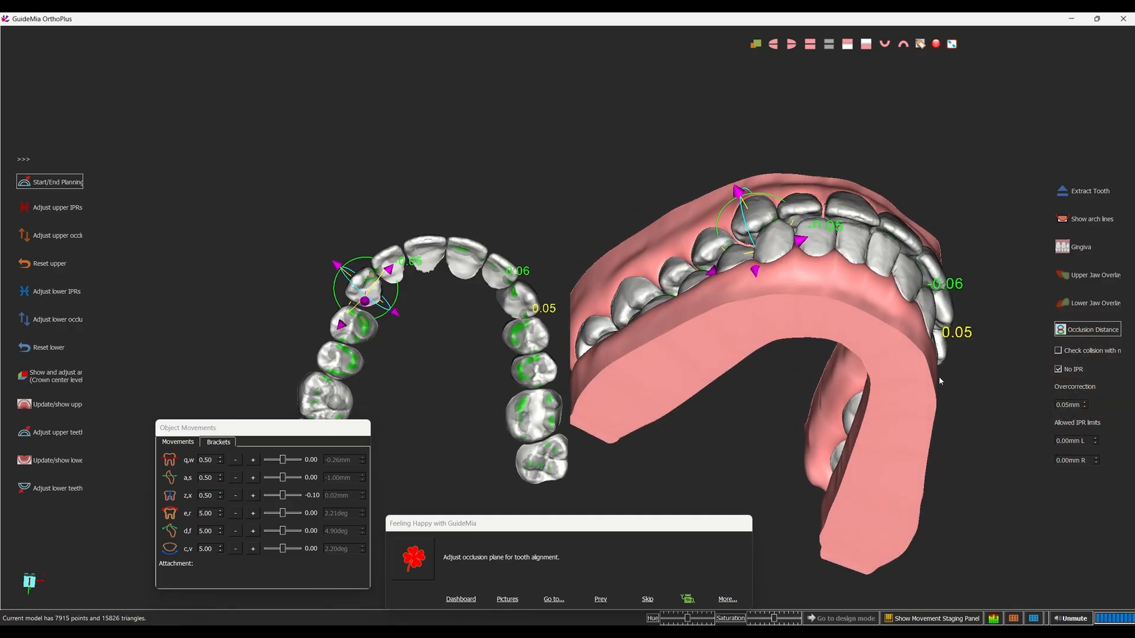
{"action": "left_click_drag", "start_coordinate": [363, 258], "coordinate": [360, 255]}
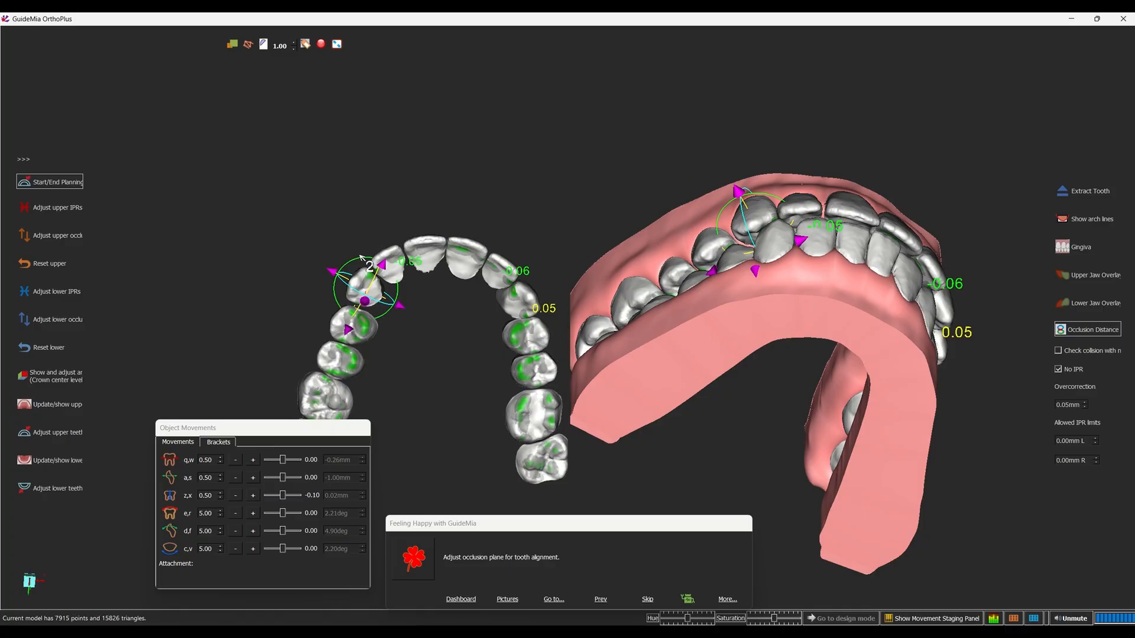
{"action": "left_click_drag", "start_coordinate": [382, 232], "coordinate": [427, 268]}
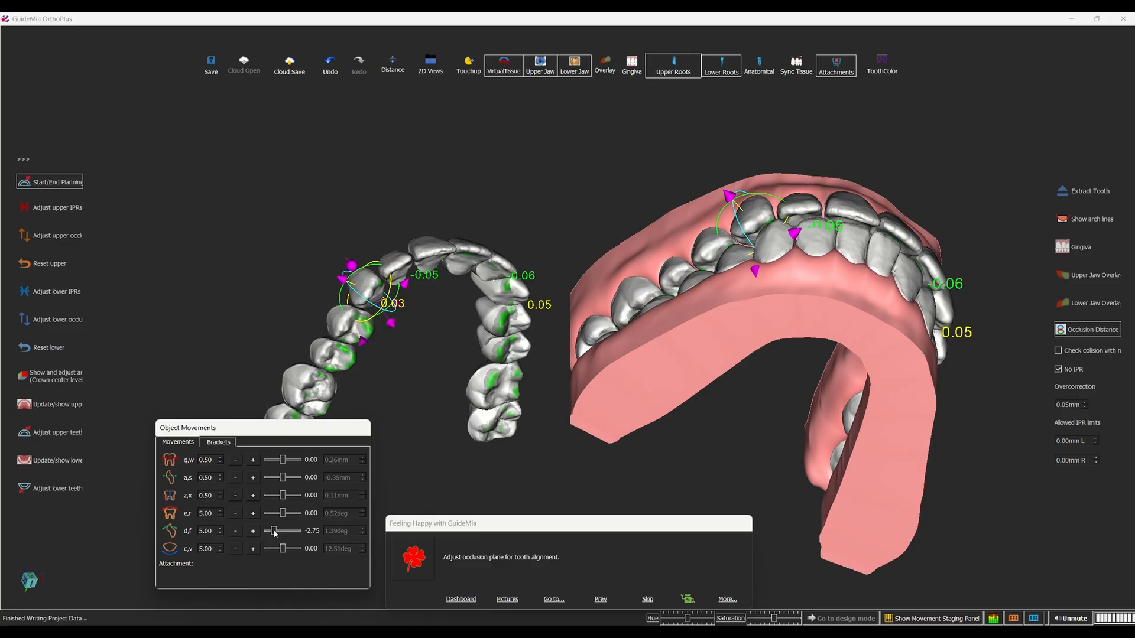
Tilt the upper right canine by 5.00 degrees and fine-tune its placement in the 3D view.
{"action": "left_click_drag", "start_coordinate": [282, 532], "coordinate": [314, 536]}
{"action": "left_click_drag", "start_coordinate": [417, 381], "coordinate": [368, 298]}
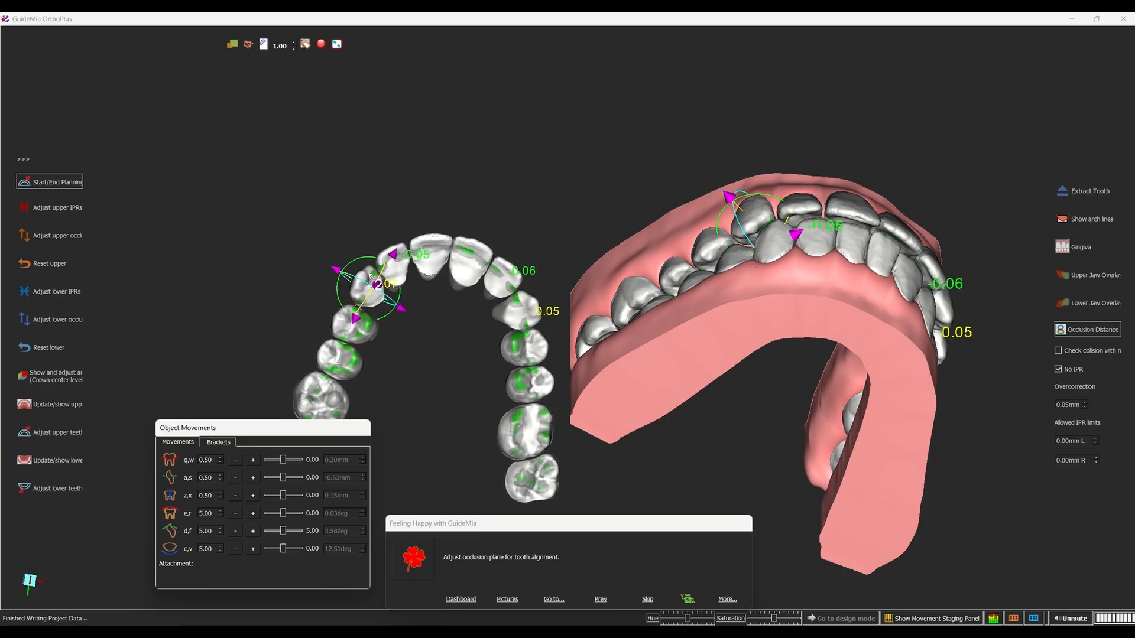
{"action": "left_click_drag", "start_coordinate": [647, 147], "coordinate": [611, 172]}
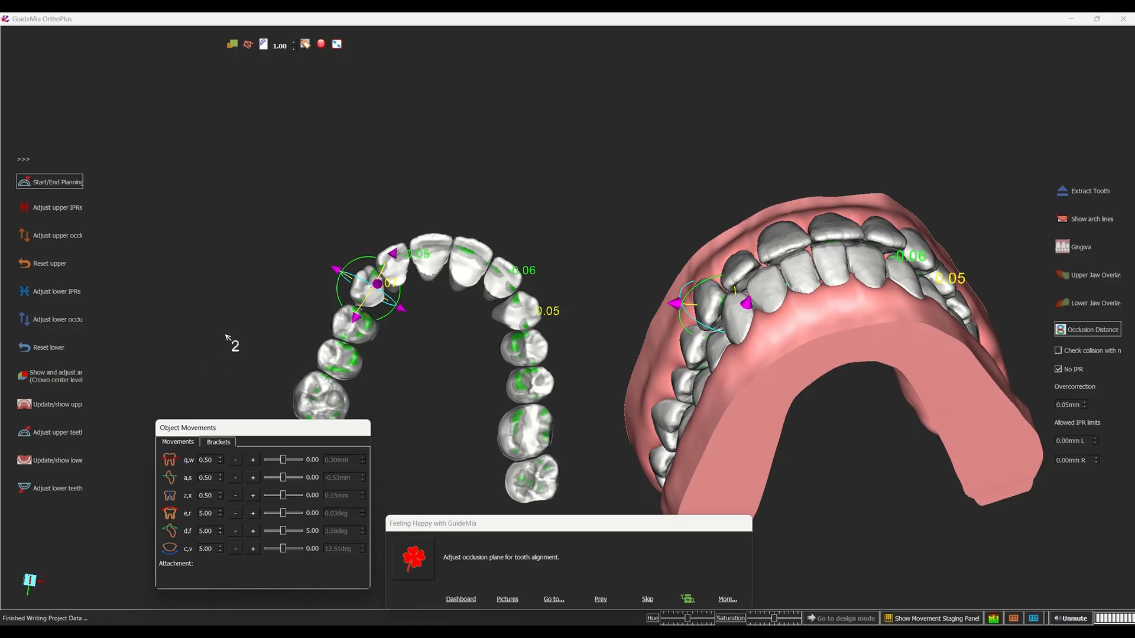
Enable collision checking with neighbouring teeth and run the upper occlusion adjustment.
{"action": "left_click", "coordinate": [1078, 353]}
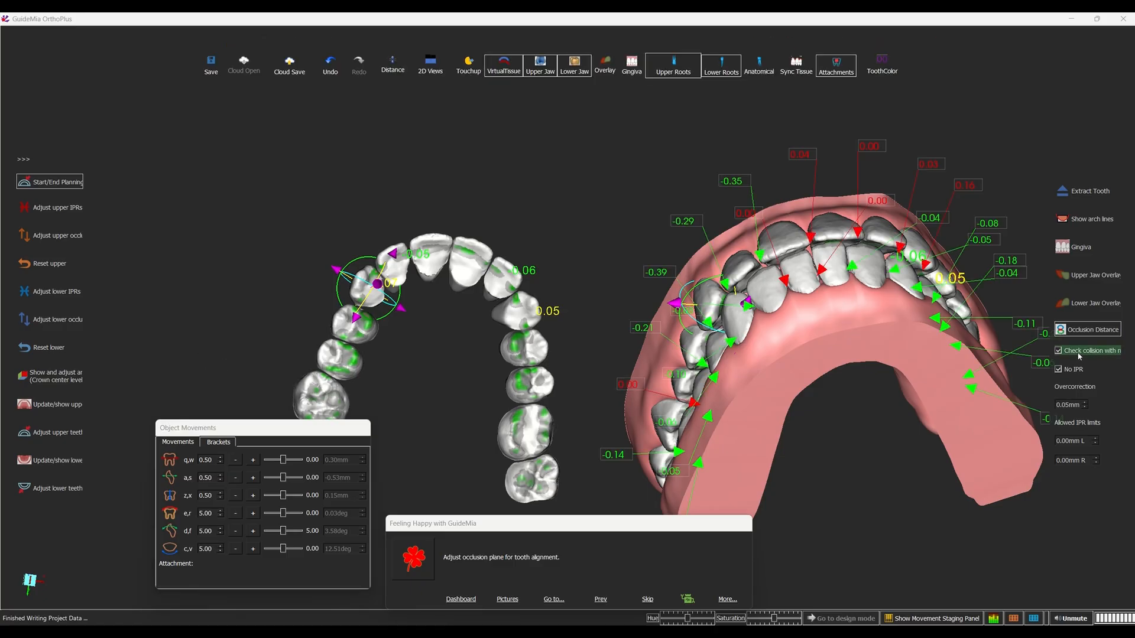
{"action": "middle_click_drag", "start_coordinate": [857, 435], "coordinate": [845, 402]}
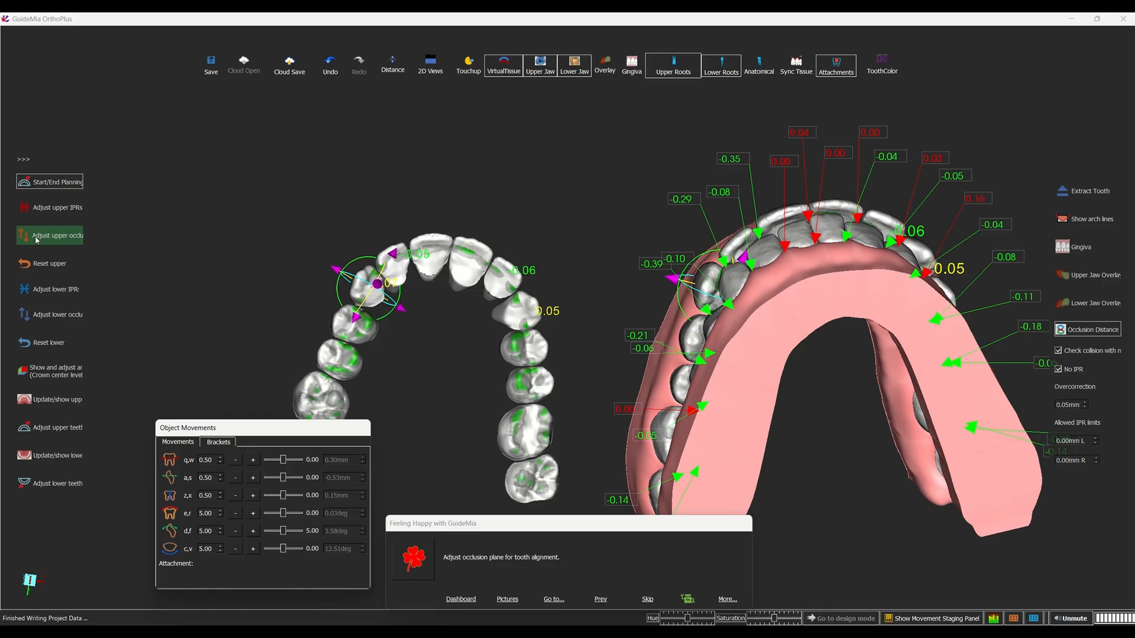
{"action": "left_click", "coordinate": [45, 241]}
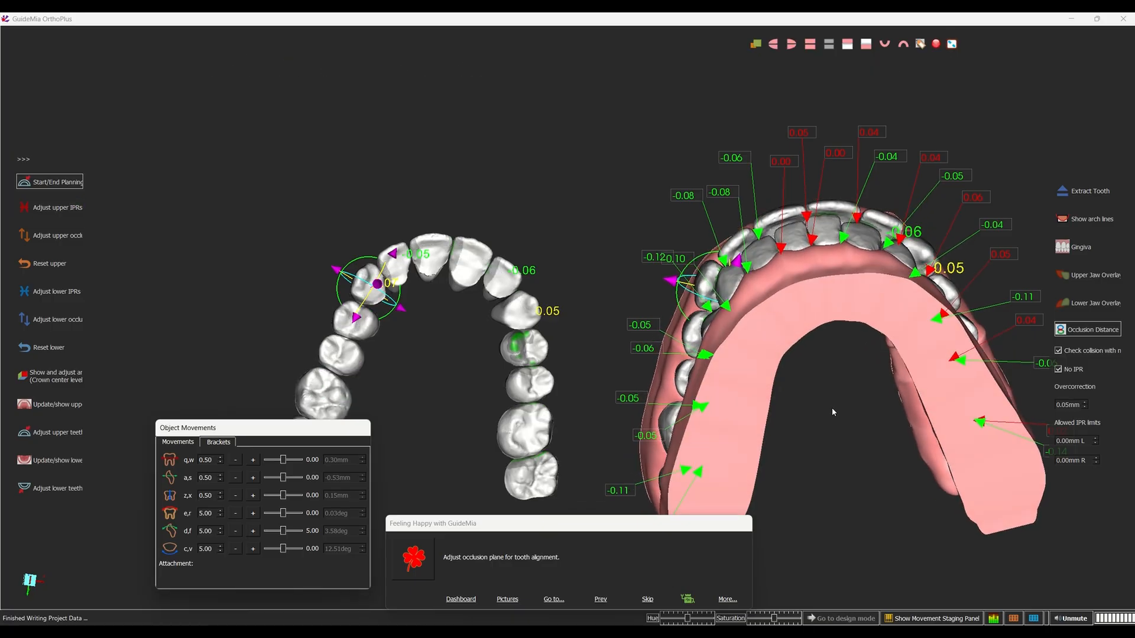
{"action": "left_click_drag", "start_coordinate": [832, 412], "coordinate": [921, 342]}
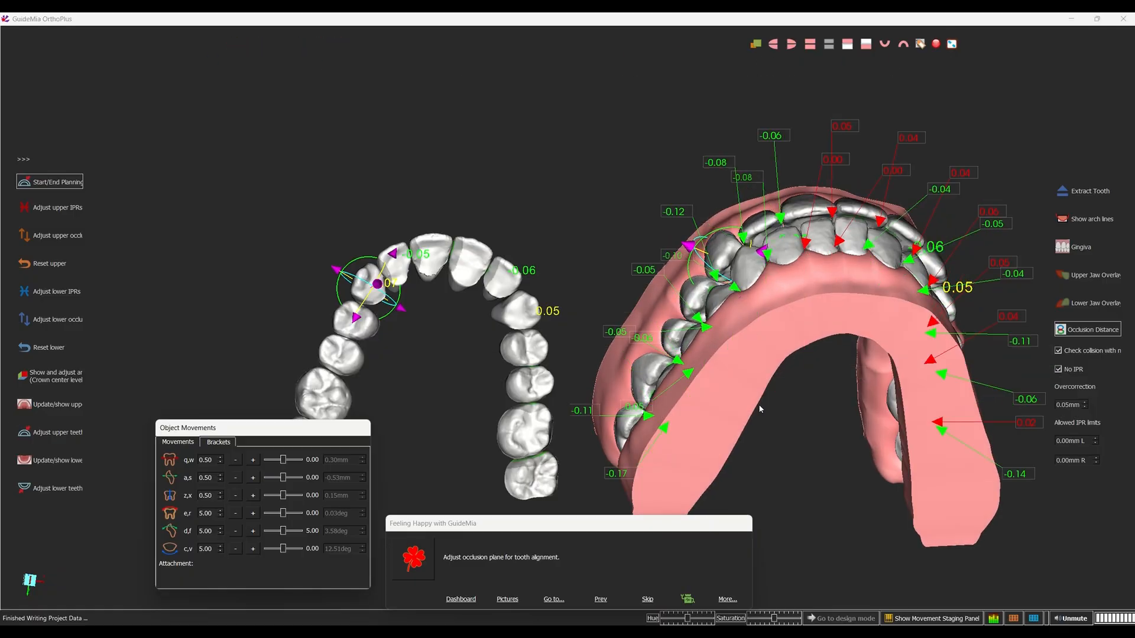
{"action": "left_click_drag", "start_coordinate": [816, 439], "coordinate": [799, 515]}
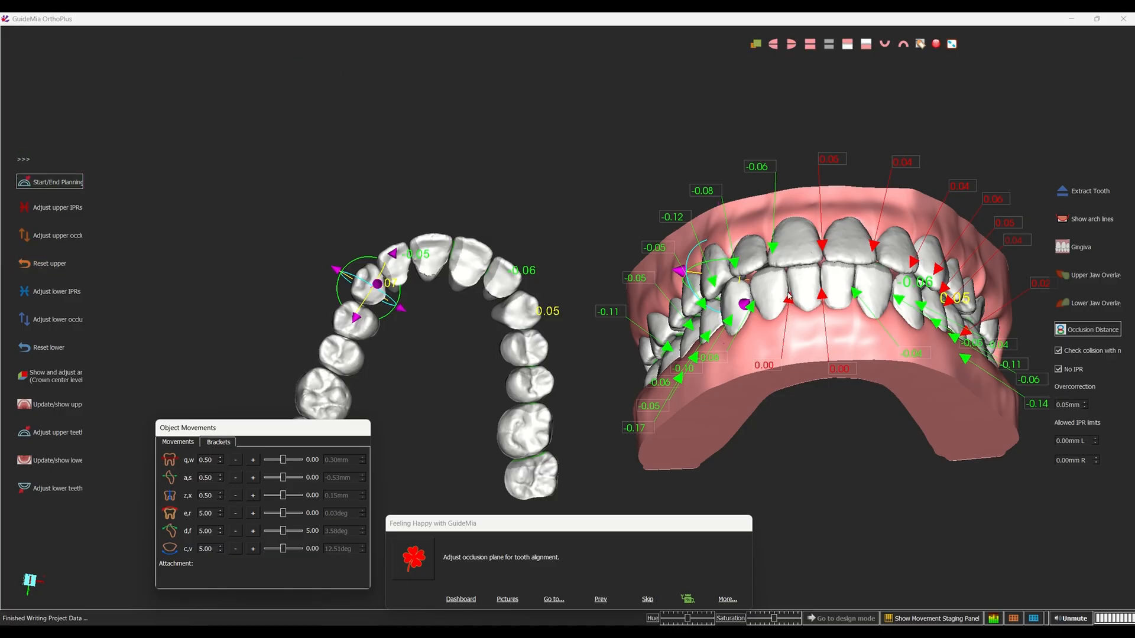
Select the lower right central incisor and isolate the lower jaw in the full-model view.
{"action": "left_click", "coordinate": [810, 284]}
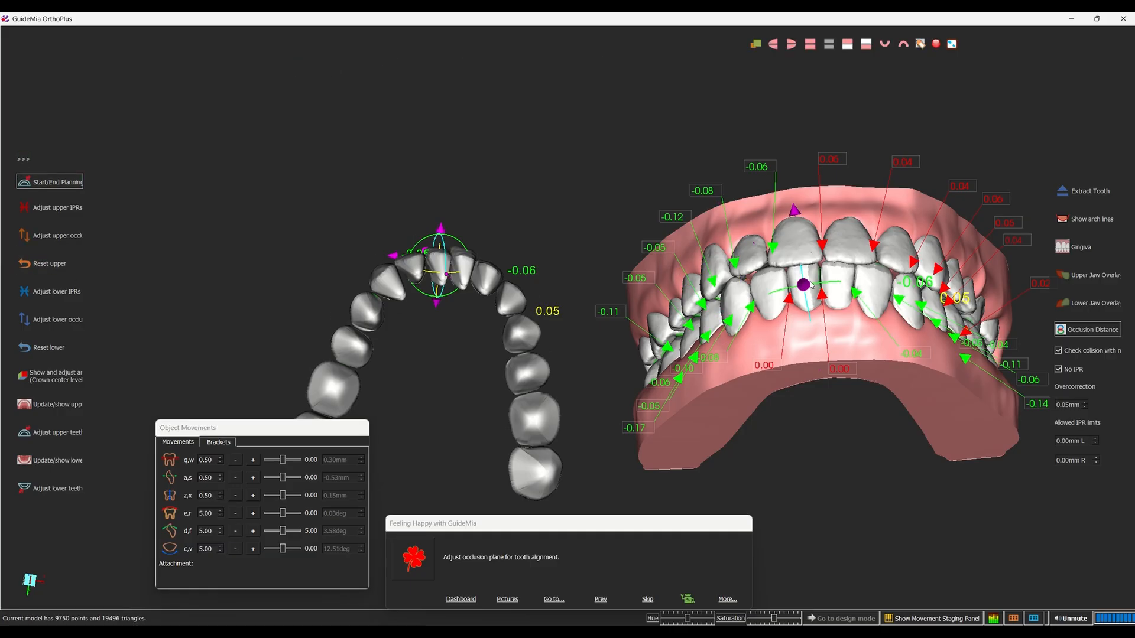
{"action": "left_click_drag", "start_coordinate": [353, 159], "coordinate": [7, 157]}
{"action": "middle_click_drag", "start_coordinate": [278, 204], "coordinate": [449, 227]}
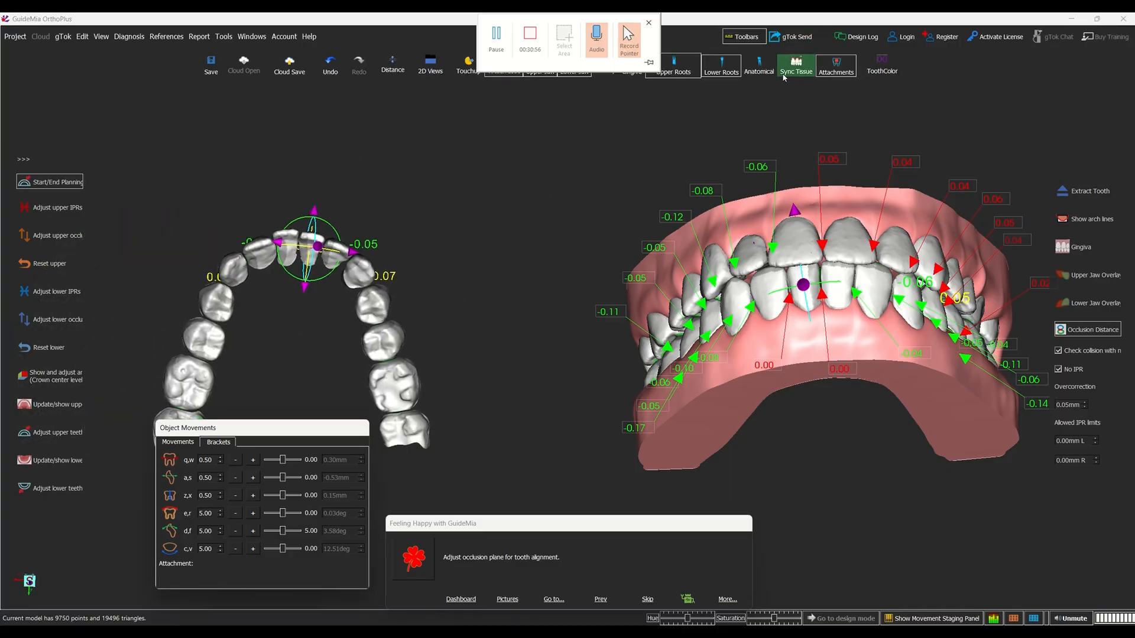
{"action": "left_click", "coordinate": [865, 45]}
{"action": "left_click", "coordinate": [882, 46]}
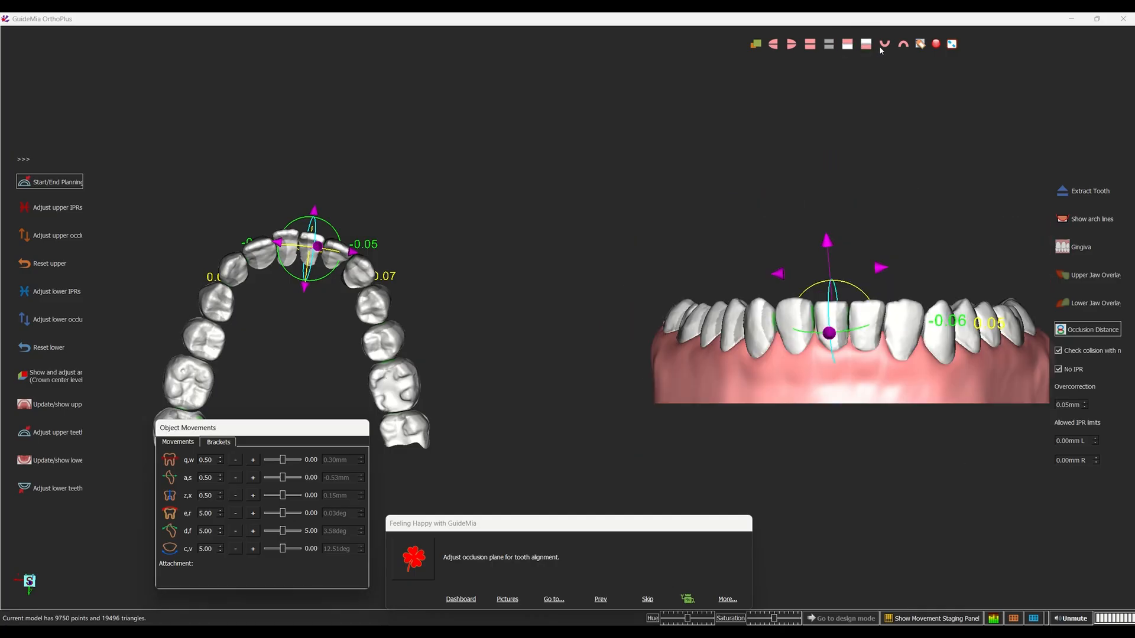
{"action": "mouse_move", "coordinate": [875, 110]}
{"action": "left_mouse_down"}
{"action": "mouse_move", "coordinate": [919, 224]}
{"action": "mouse_move", "coordinate": [925, 303]}
{"action": "mouse_move", "coordinate": [883, 89]}
{"action": "left_mouse_up"}
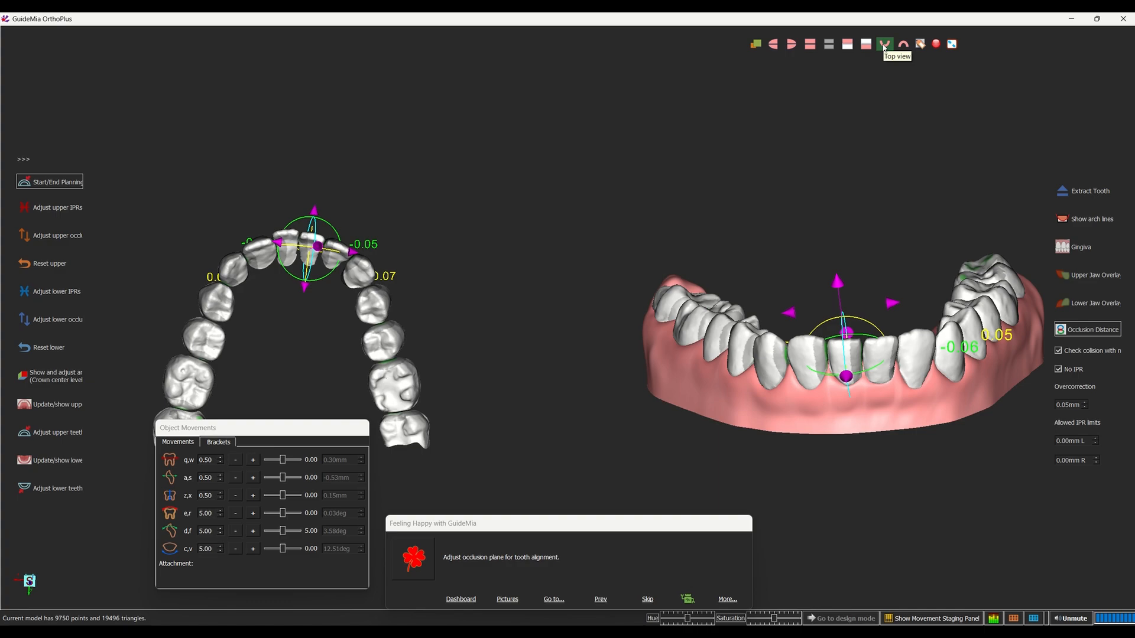
Turn off the occlusion distance map and examine the lower front and side teeth.
{"action": "right_click", "coordinate": [373, 301]}
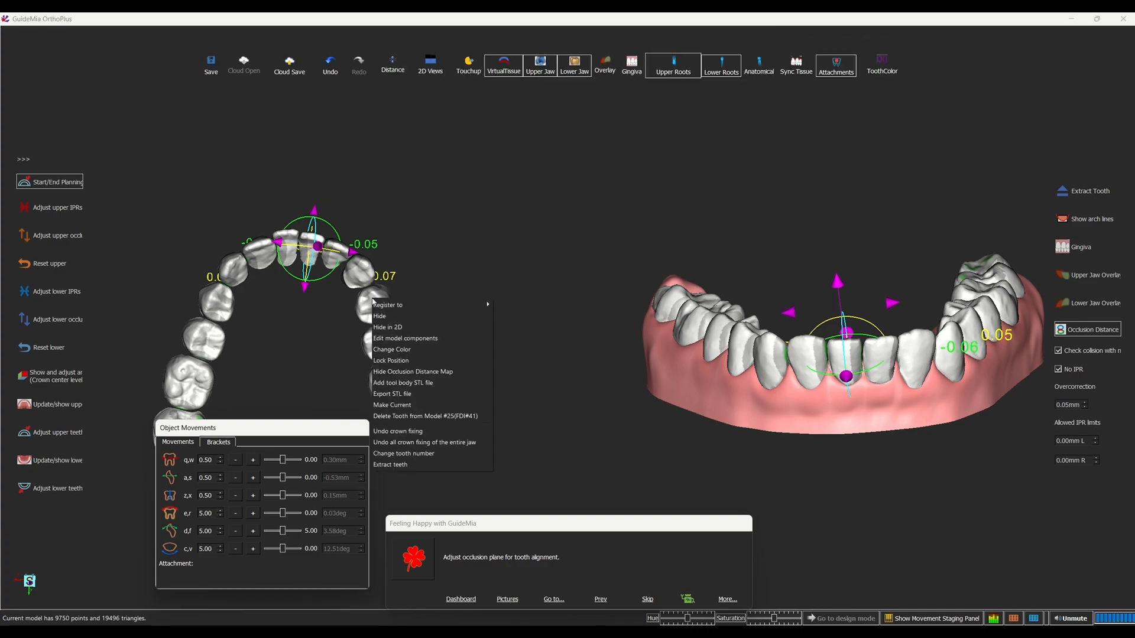
{"action": "left_click", "coordinate": [1085, 331]}
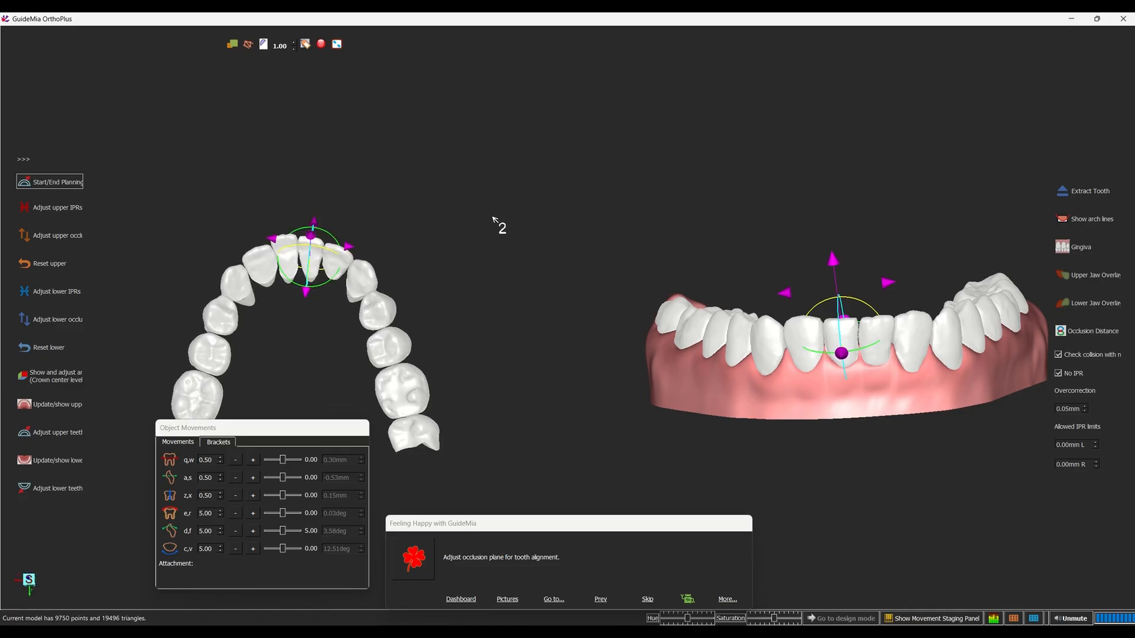
{"action": "scroll", "coordinate": [464, 204], "scroll_direction": "up", "scroll_amount": 2}
{"action": "left_click_drag", "start_coordinate": [462, 201], "coordinate": [481, 451]}
{"action": "left_click_drag", "start_coordinate": [684, 242], "coordinate": [696, 215]}
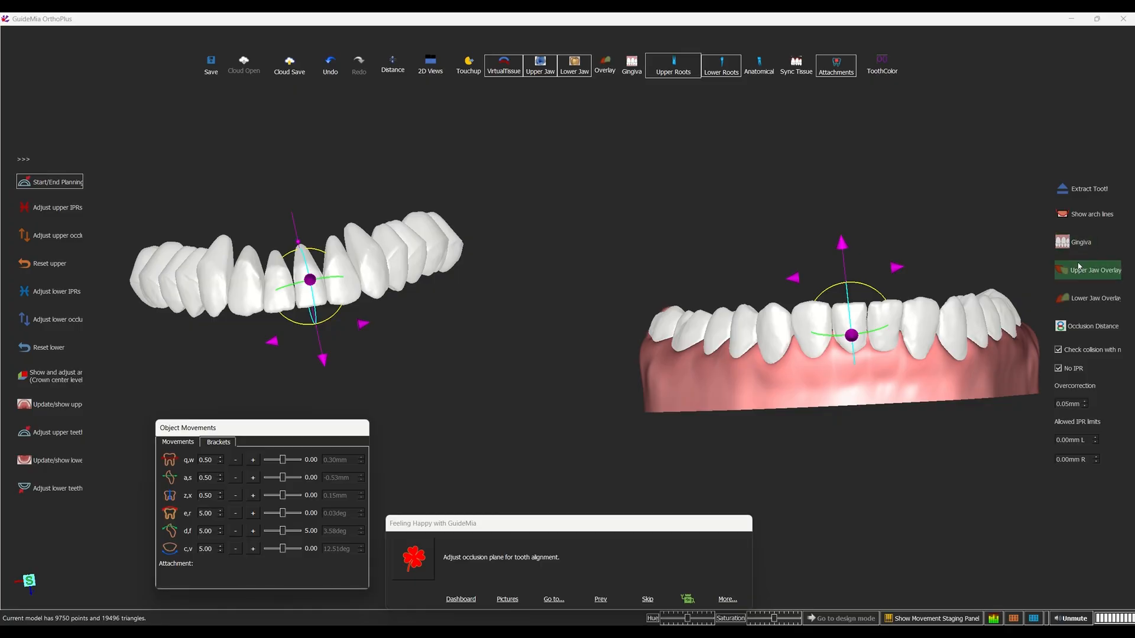
{"action": "left_click_drag", "start_coordinate": [853, 437], "coordinate": [795, 444]}
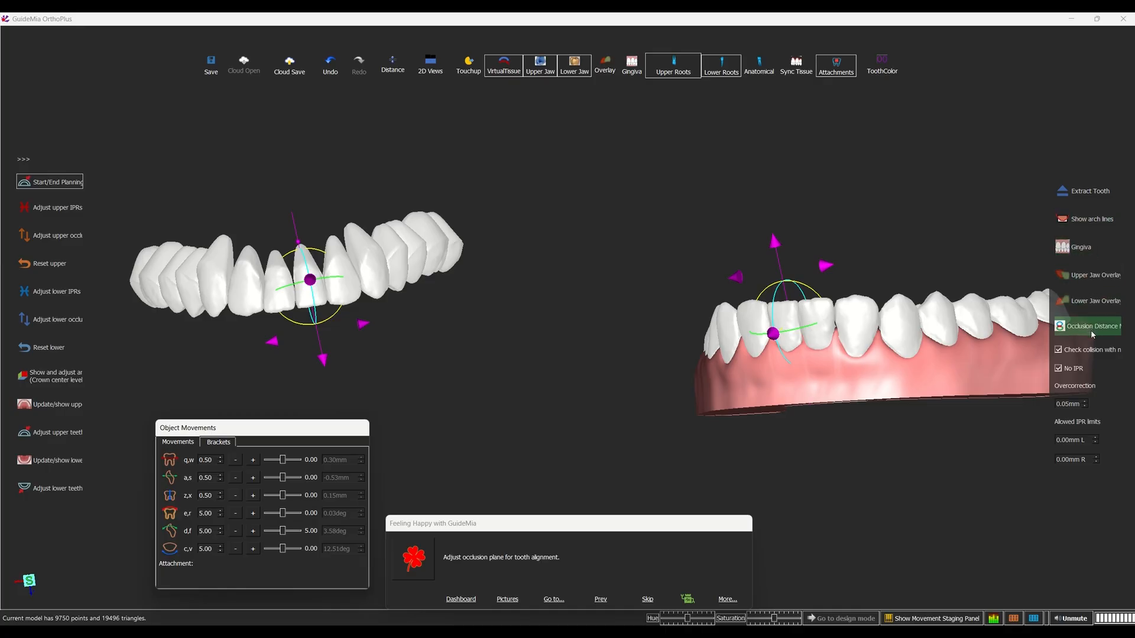
Display both jaws together and examine the contact distances and bite from the side.
{"action": "mouse_move", "coordinate": [768, 24]}
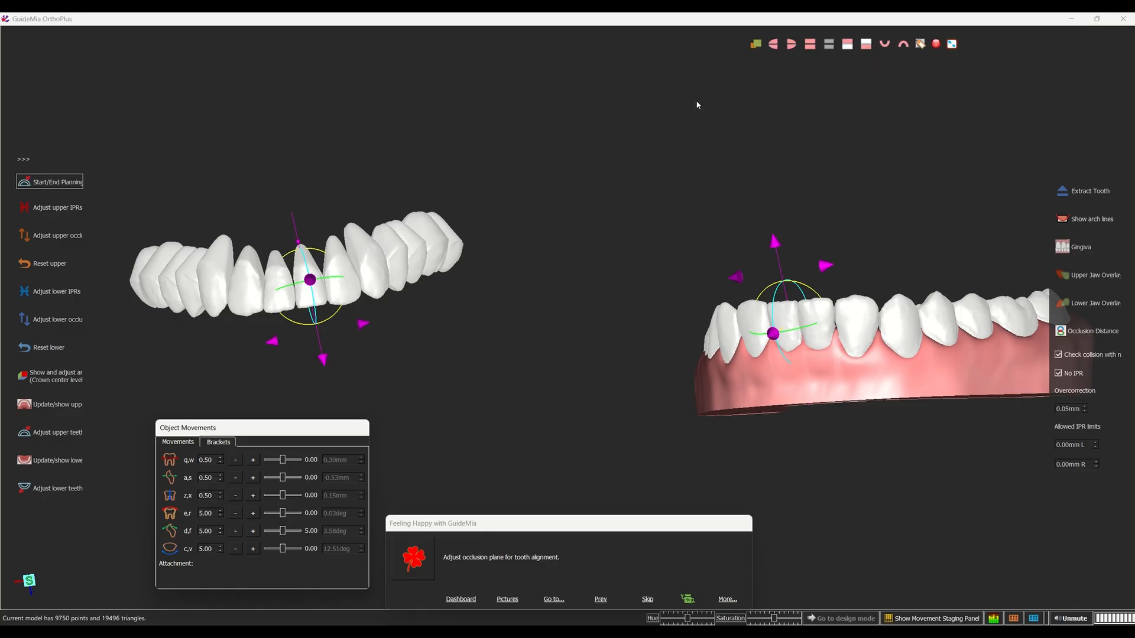
{"action": "left_click", "coordinate": [810, 44]}
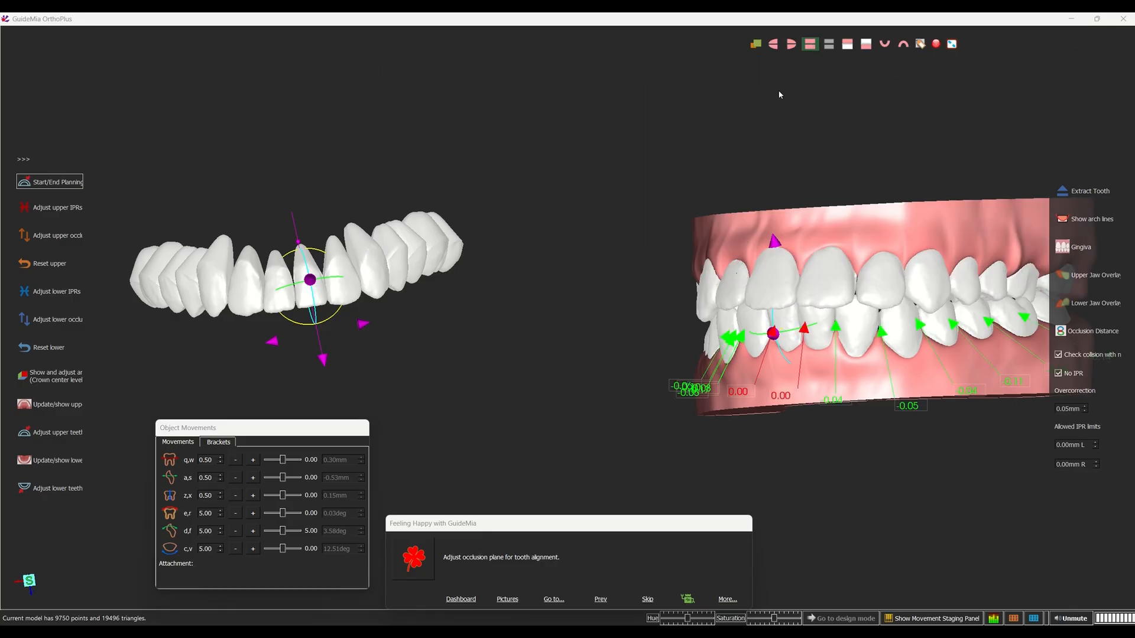
{"action": "left_click_drag", "start_coordinate": [681, 184], "coordinate": [750, 148]}
{"action": "left_click_drag", "start_coordinate": [417, 360], "coordinate": [135, 278]}
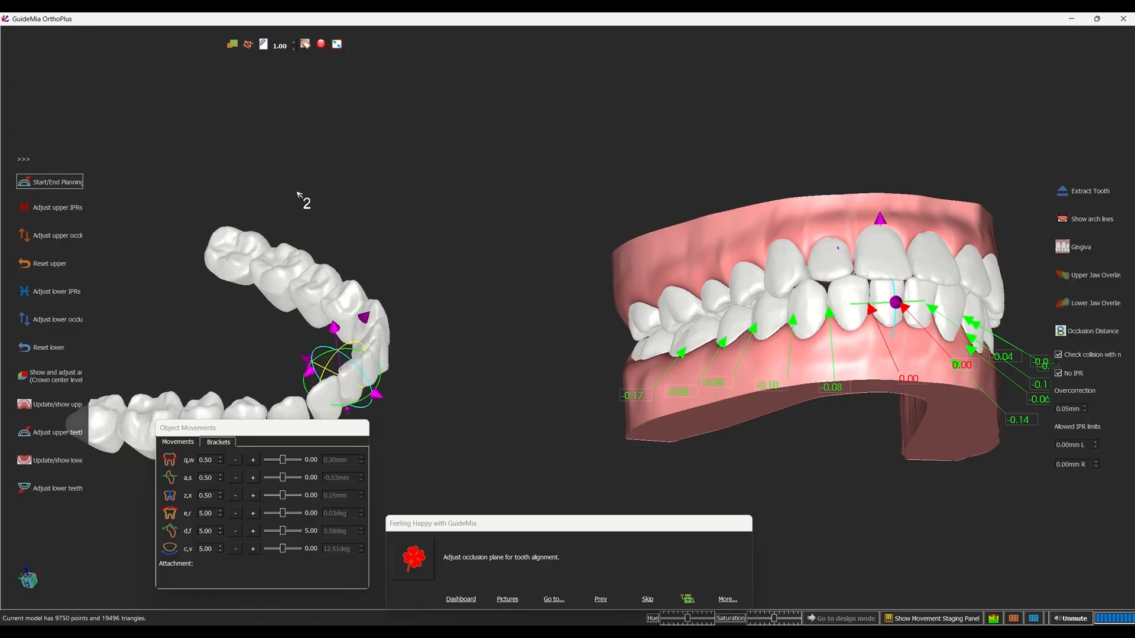
{"action": "middle_click_drag", "start_coordinate": [297, 192], "coordinate": [333, 179]}
{"action": "left_click_drag", "start_coordinate": [627, 407], "coordinate": [758, 455]}
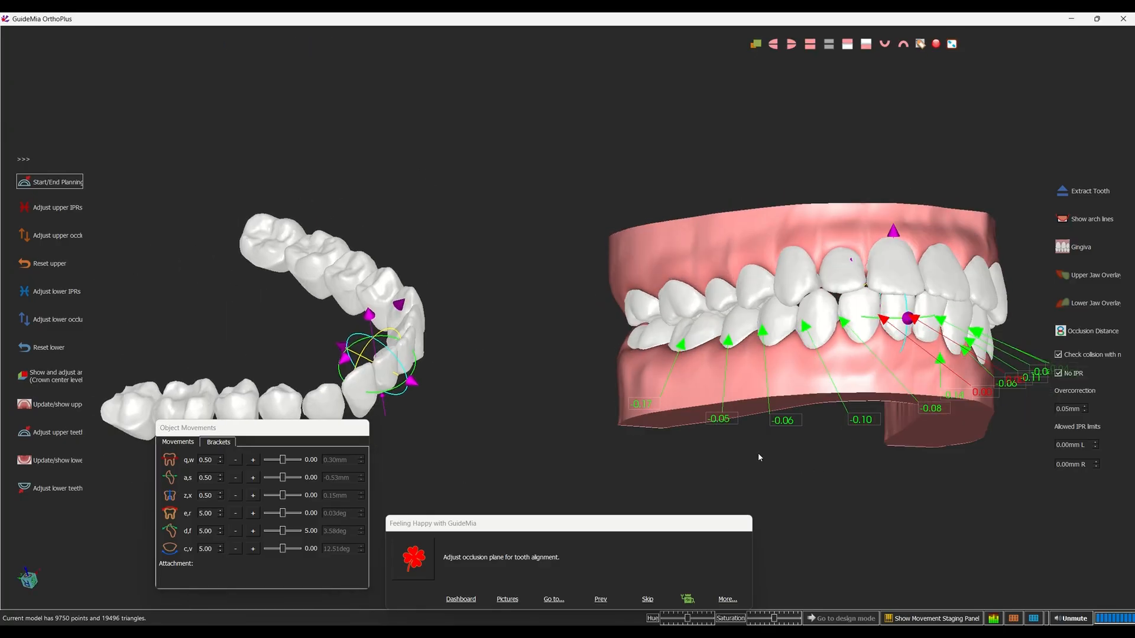
Select the lower right canine and shift it -0.20 mm along its a/s movement axis.
{"action": "left_click", "coordinate": [816, 335]}
{"action": "left_click_drag", "start_coordinate": [821, 331], "coordinate": [822, 326]}
{"action": "middle_click_drag", "start_coordinate": [519, 436], "coordinate": [523, 328]}
{"action": "left_click_drag", "start_coordinate": [470, 358], "coordinate": [436, 458]}
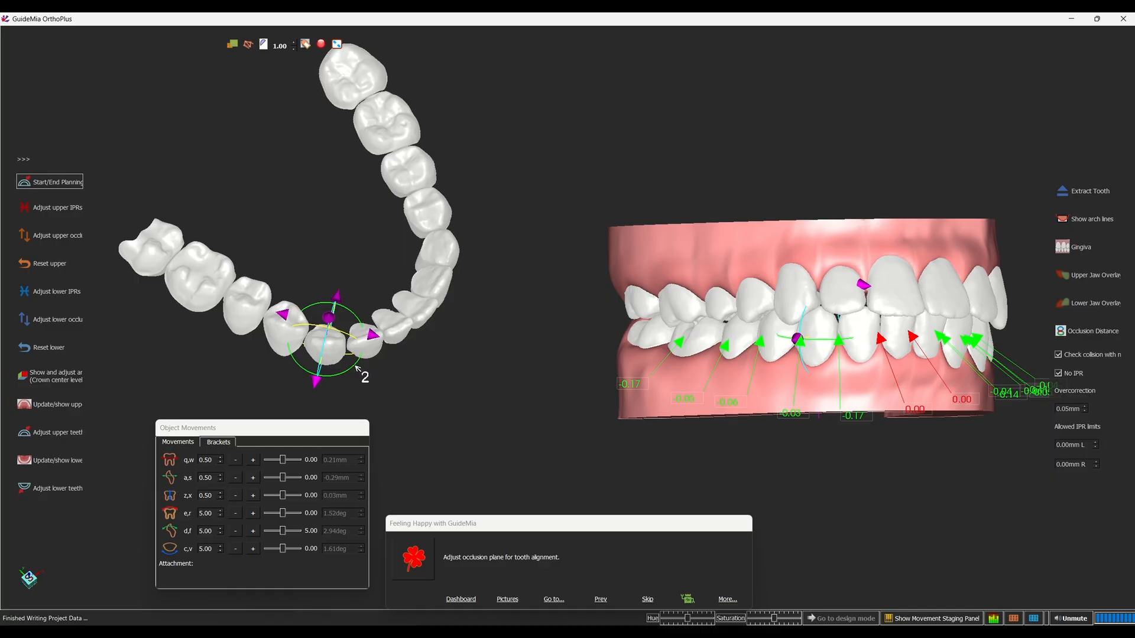
{"action": "left_click_drag", "start_coordinate": [863, 521], "coordinate": [763, 464]}
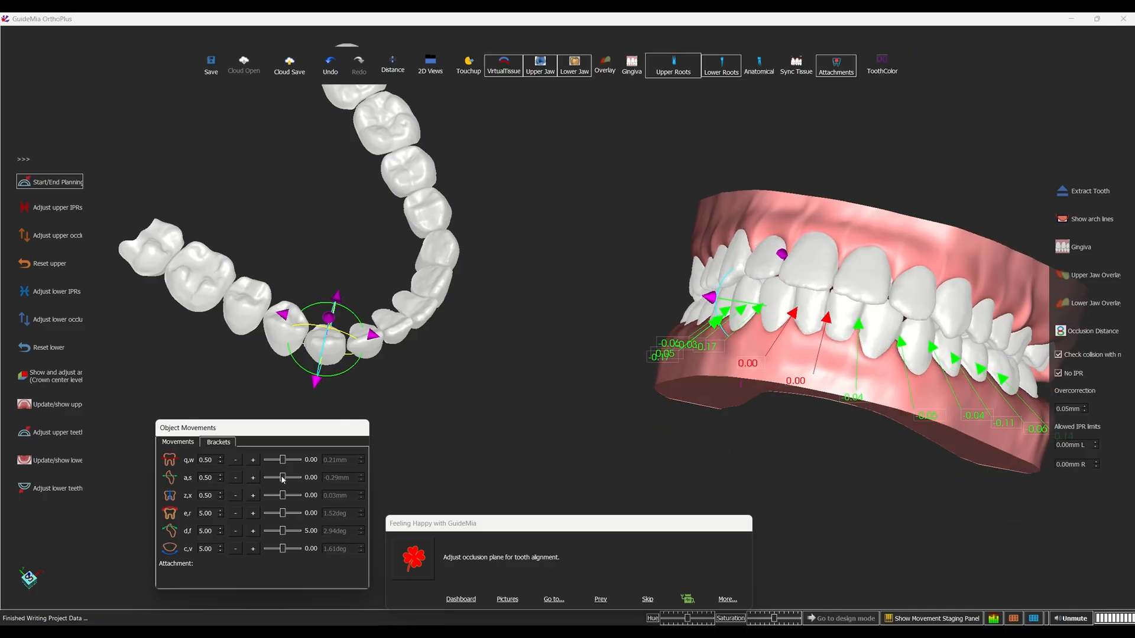
{"action": "left_click_drag", "start_coordinate": [282, 479], "coordinate": [277, 480]}
{"action": "left_click_drag", "start_coordinate": [753, 453], "coordinate": [753, 415]}
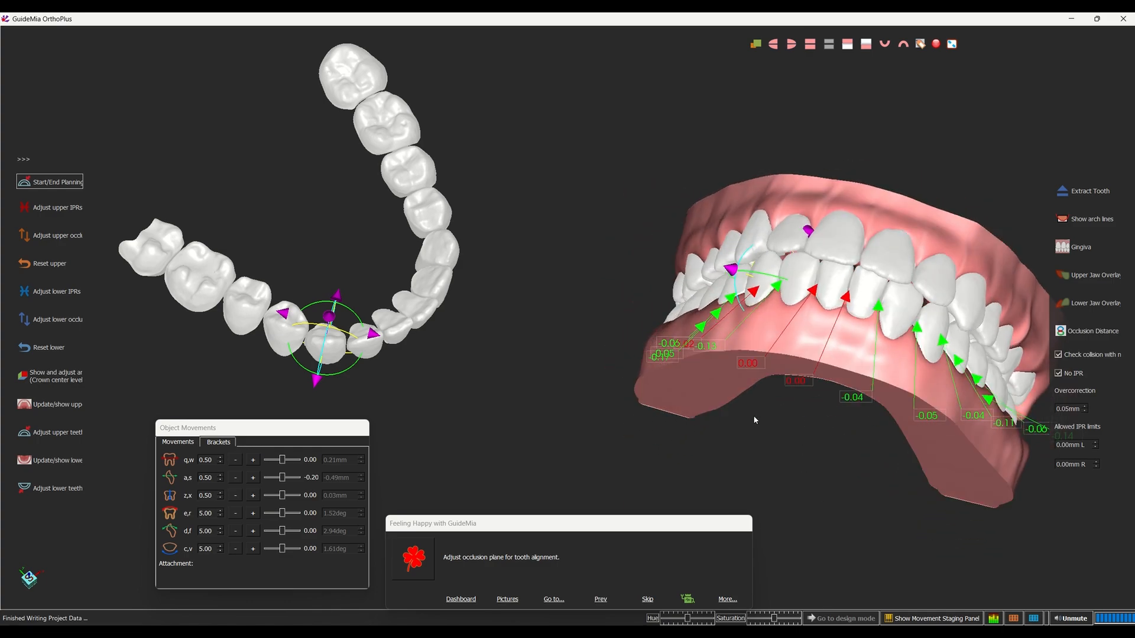
Shift the lower left central incisor -0.10 mm along the a/s axis and rotate it 2.00 degrees about the d/f axis.
{"action": "left_click_drag", "start_coordinate": [444, 425], "coordinate": [426, 401]}
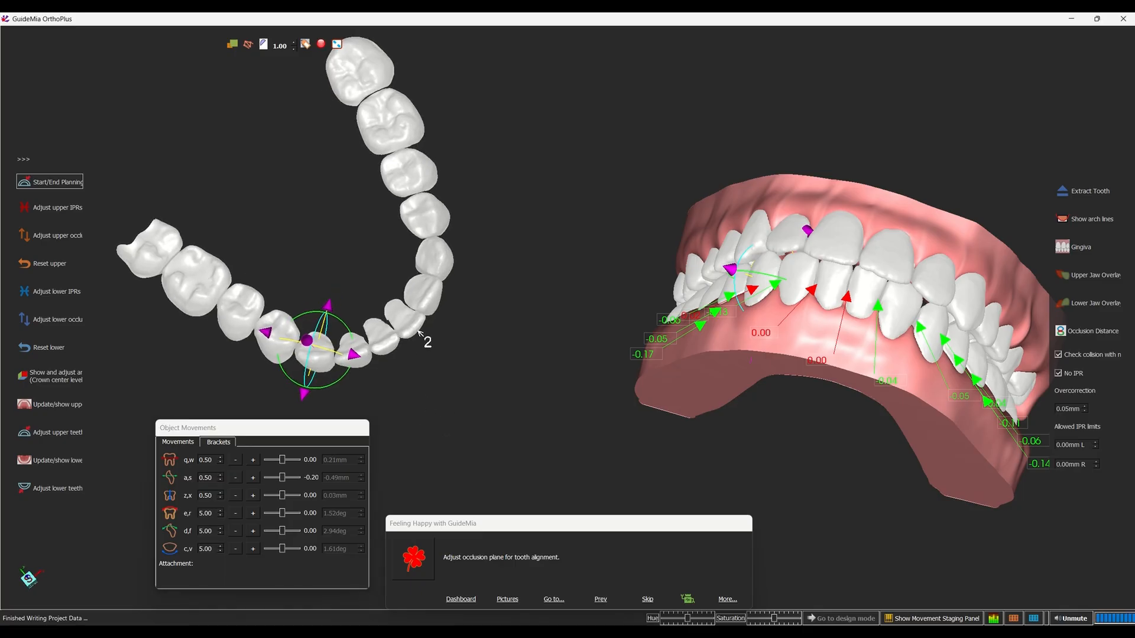
{"action": "left_click", "coordinate": [417, 334]}
{"action": "left_click_drag", "start_coordinate": [494, 418], "coordinate": [479, 411]}
{"action": "left_click_drag", "start_coordinate": [394, 462], "coordinate": [363, 521]}
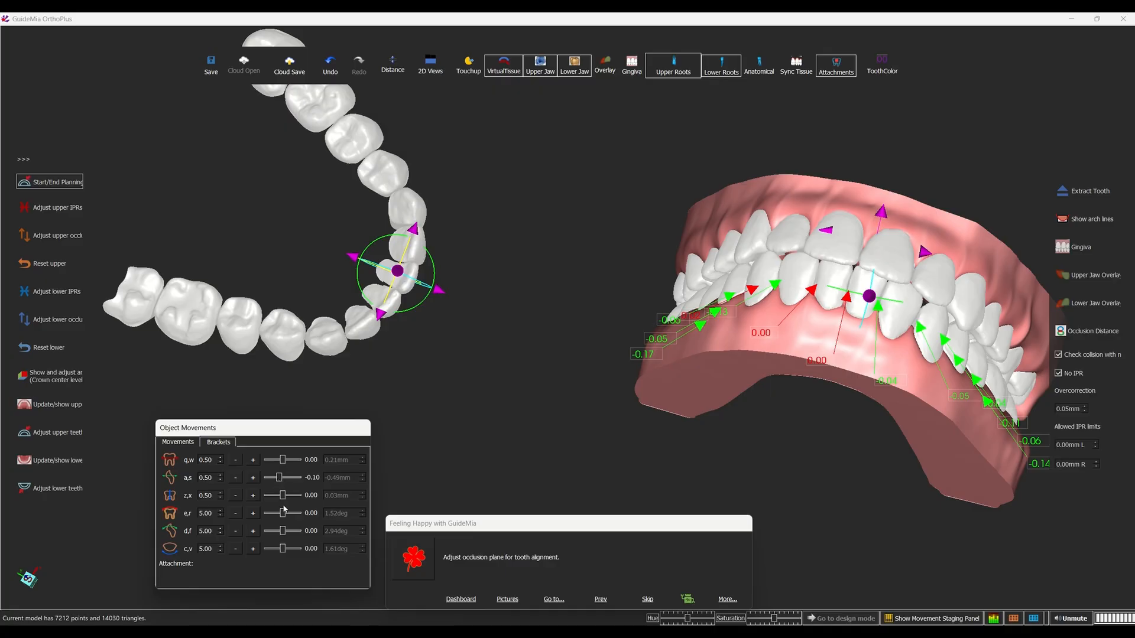
{"action": "left_click_drag", "start_coordinate": [282, 533], "coordinate": [289, 534]}
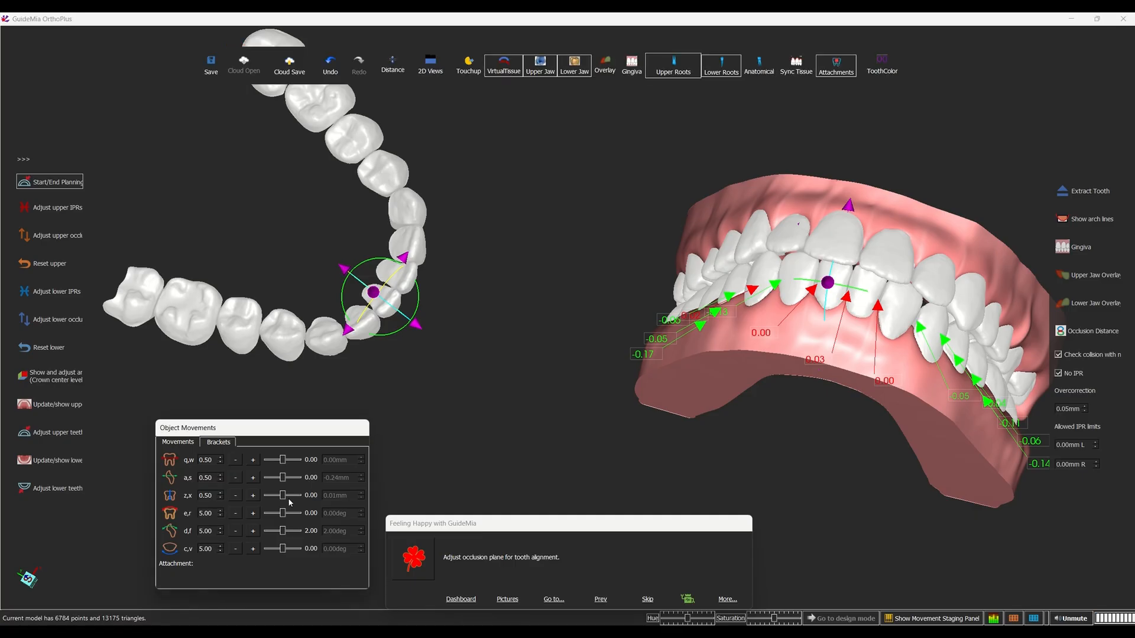
Shift the lower right central incisor 0.20 mm along its a/s movement axis.
{"action": "left_click_drag", "start_coordinate": [285, 479], "coordinate": [291, 482]}
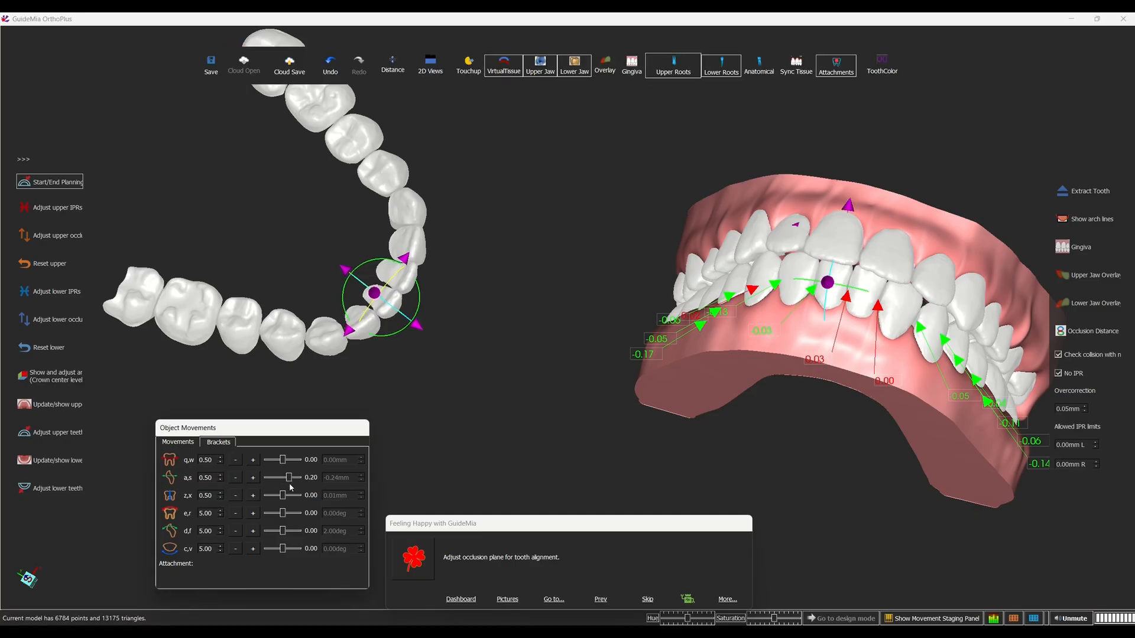
{"action": "left_click_drag", "start_coordinate": [442, 379], "coordinate": [77, 396]}
{"action": "left_click", "coordinate": [76, 397]}
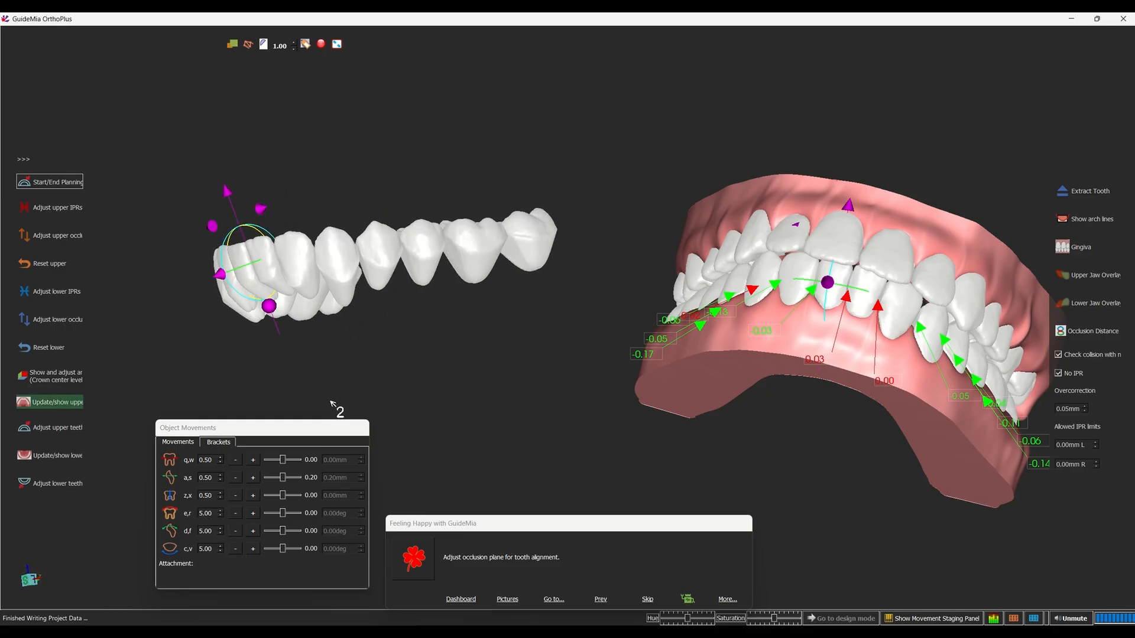
Select the lower left canine and shift it -0.20 mm along its a/s movement axis.
{"action": "left_click", "coordinate": [858, 522]}
{"action": "left_click_drag", "start_coordinate": [858, 522], "coordinate": [679, 461]}
{"action": "left_click_drag", "start_coordinate": [514, 426], "coordinate": [503, 451]}
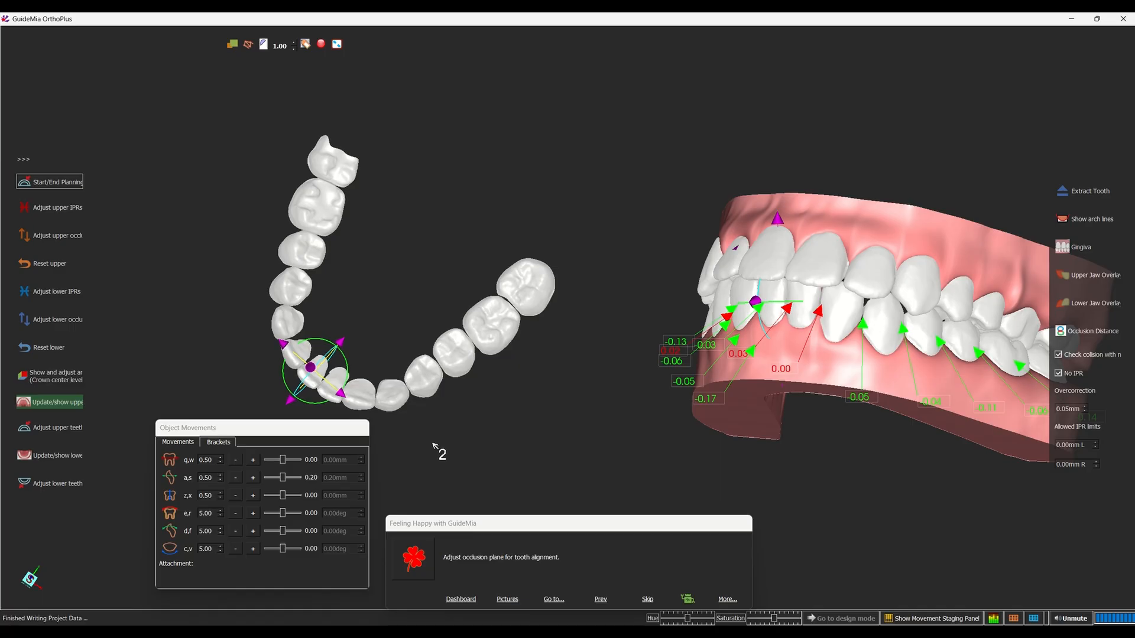
{"action": "left_click_drag", "start_coordinate": [424, 441], "coordinate": [420, 439]}
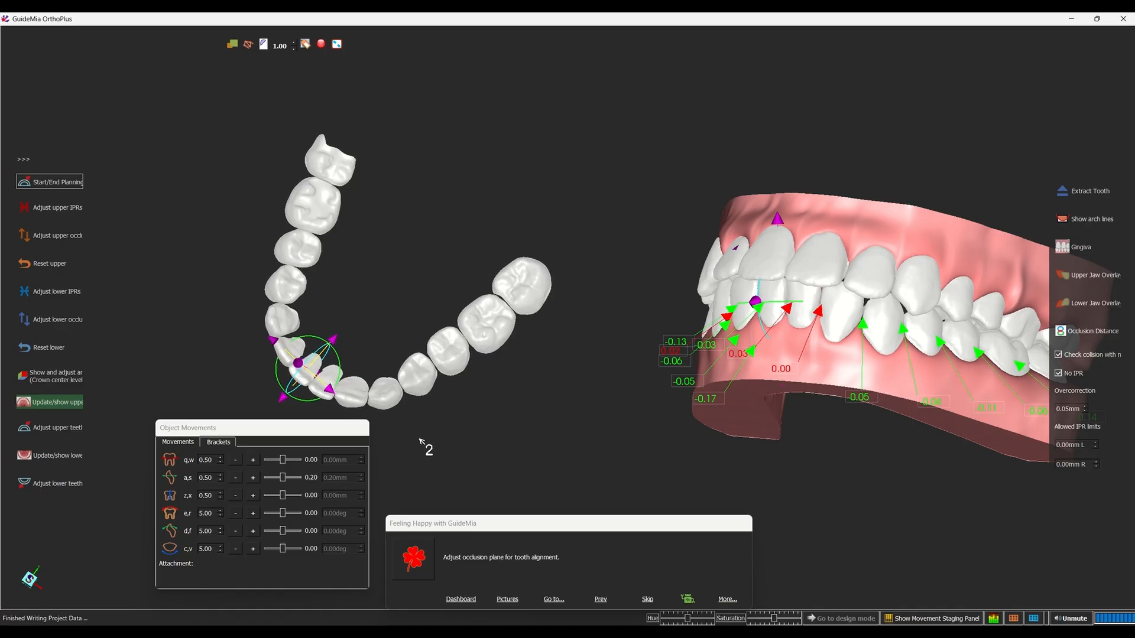
{"action": "left_click", "coordinate": [391, 406]}
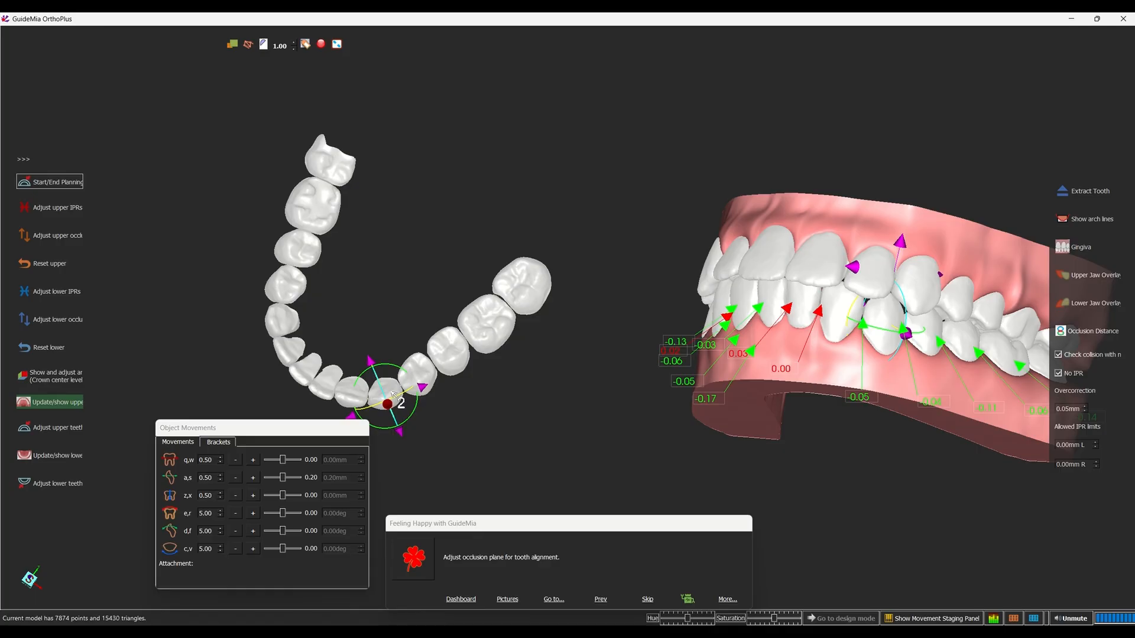
{"action": "left_click_drag", "start_coordinate": [283, 481], "coordinate": [280, 481]}
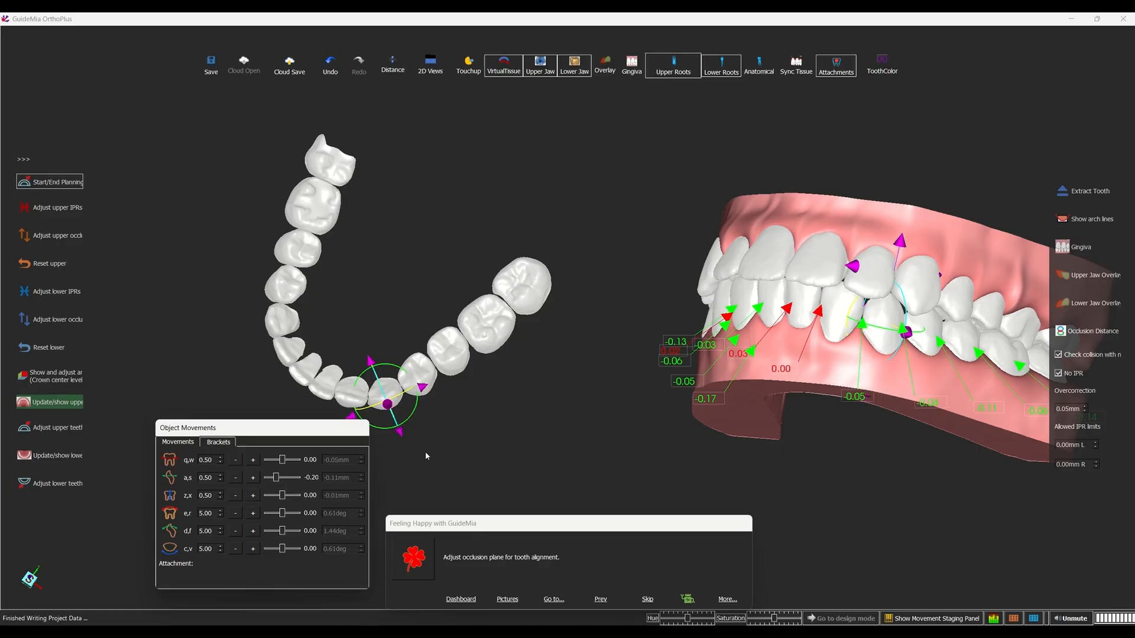
Check the lower contacts from the side and front, and run the lower IPR adjustment.
{"action": "left_click_drag", "start_coordinate": [470, 433], "coordinate": [514, 223]}
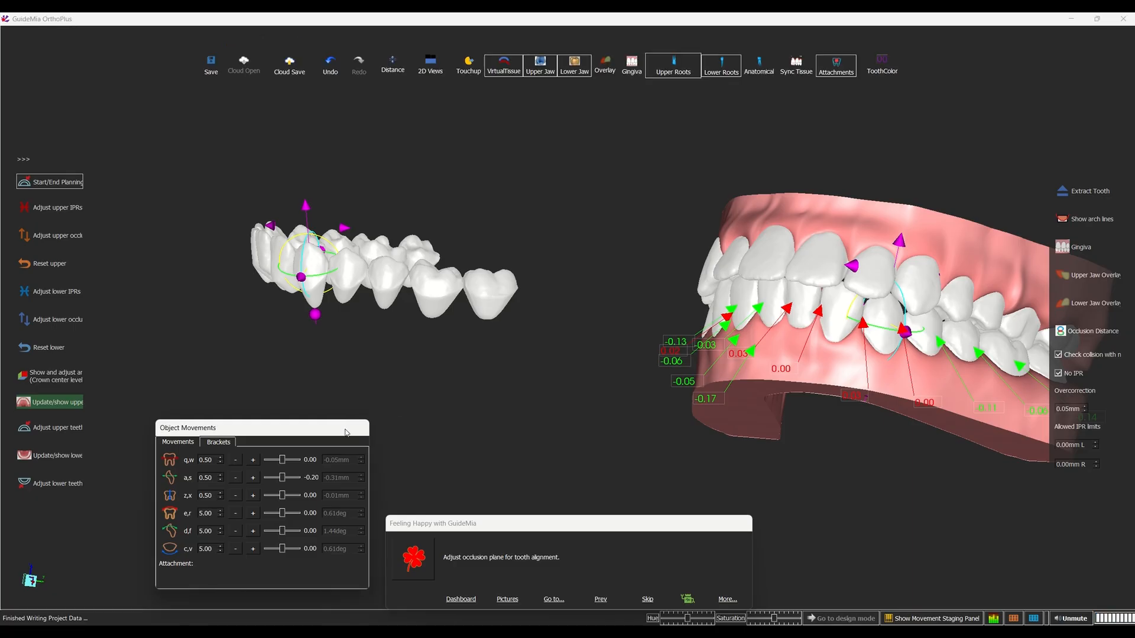
{"action": "left_click_drag", "start_coordinate": [408, 380], "coordinate": [443, 331]}
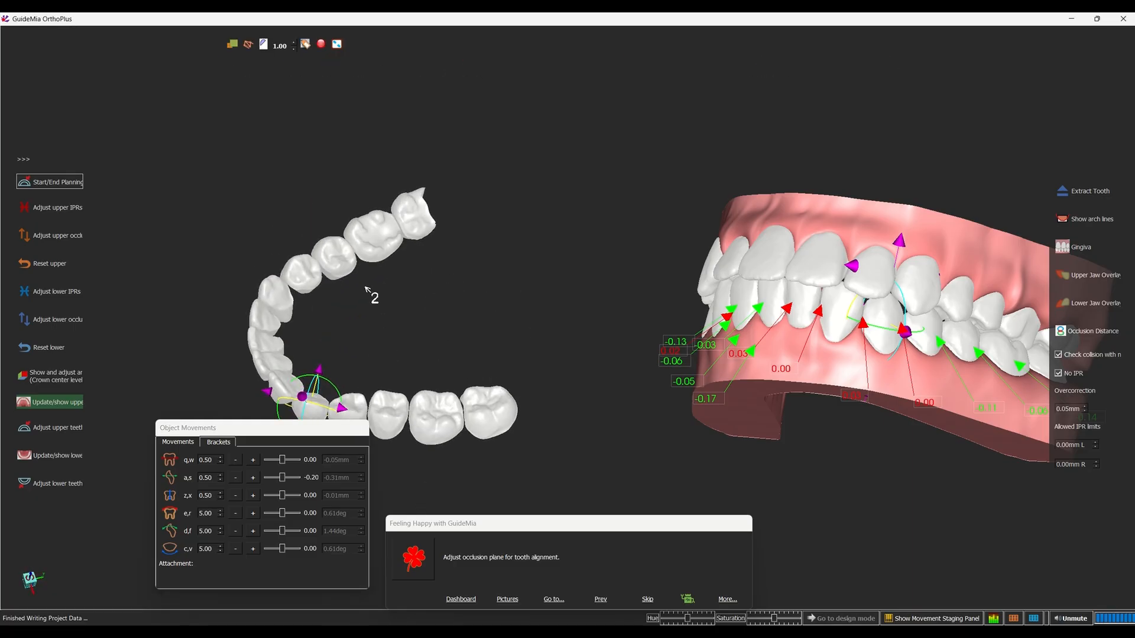
{"action": "left_click", "coordinate": [52, 384]}
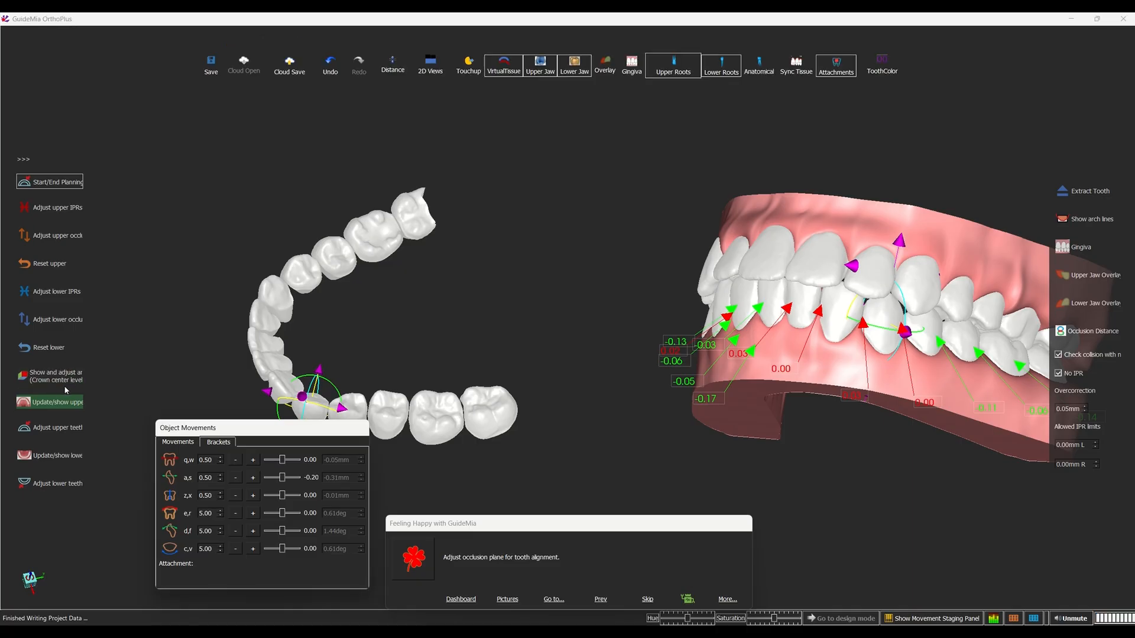
{"action": "left_click_drag", "start_coordinate": [783, 497], "coordinate": [762, 388]}
{"action": "left_click_drag", "start_coordinate": [912, 457], "coordinate": [776, 462]}
{"action": "left_click", "coordinate": [54, 292]}
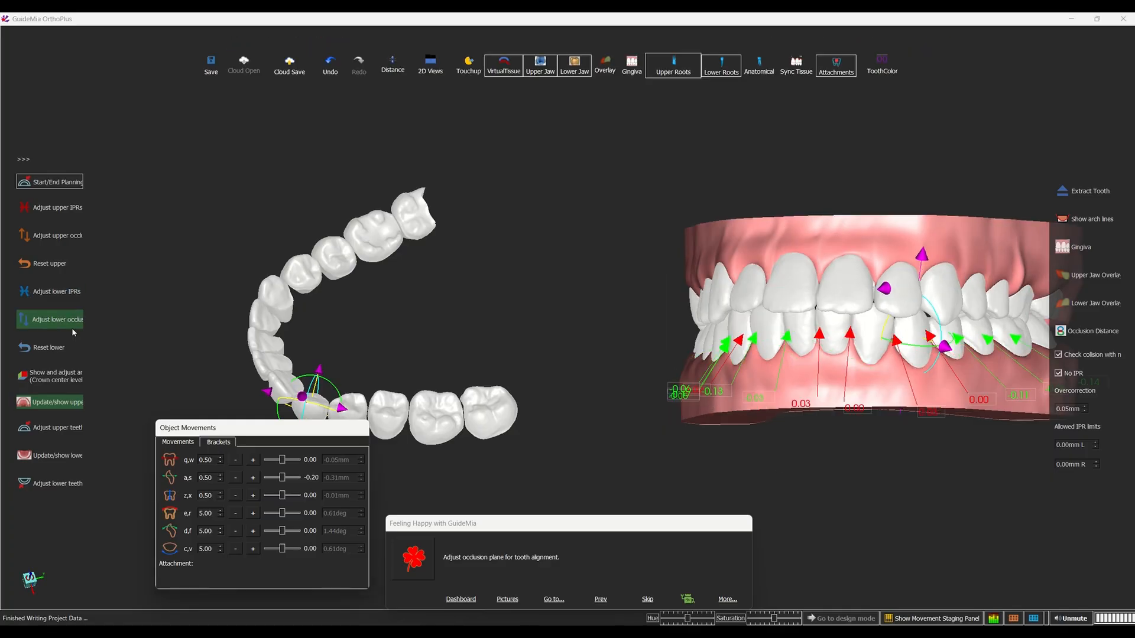
{"action": "left_click", "coordinate": [55, 294]}
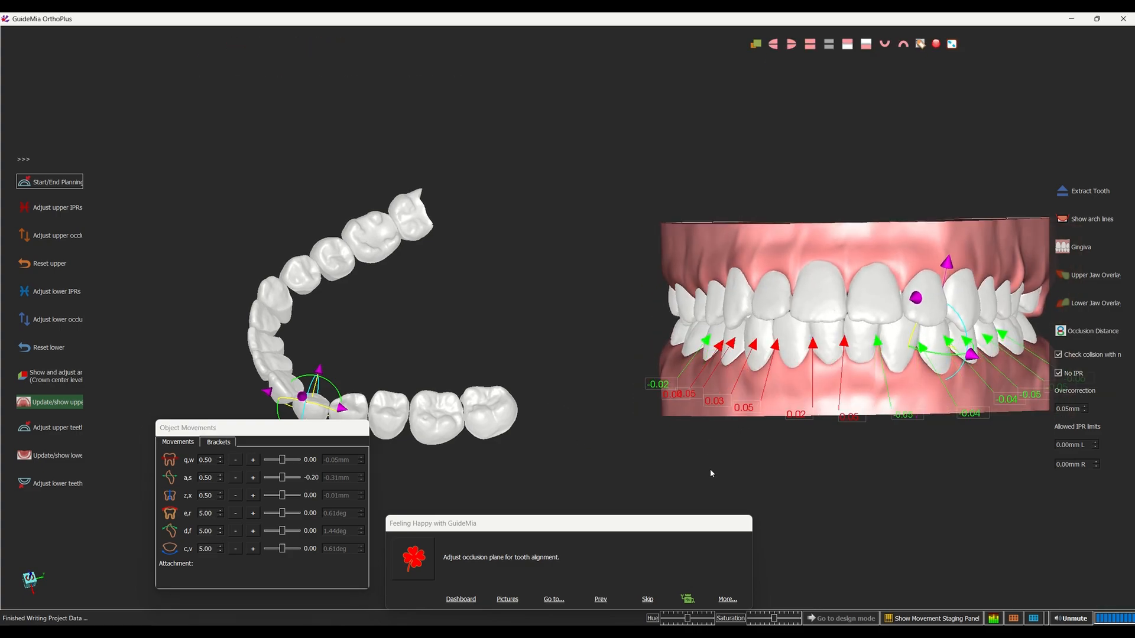
Go to step/stage planning and reposition the movement staging table so more of its rows show.
{"action": "left_click", "coordinate": [549, 599]}
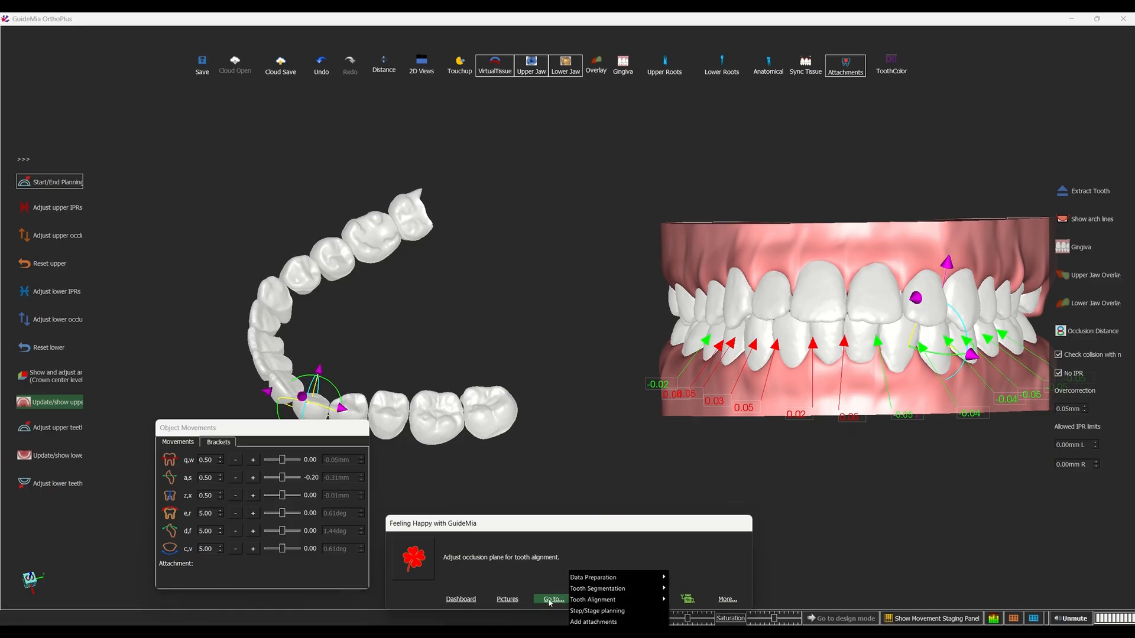
{"action": "left_click", "coordinate": [606, 612]}
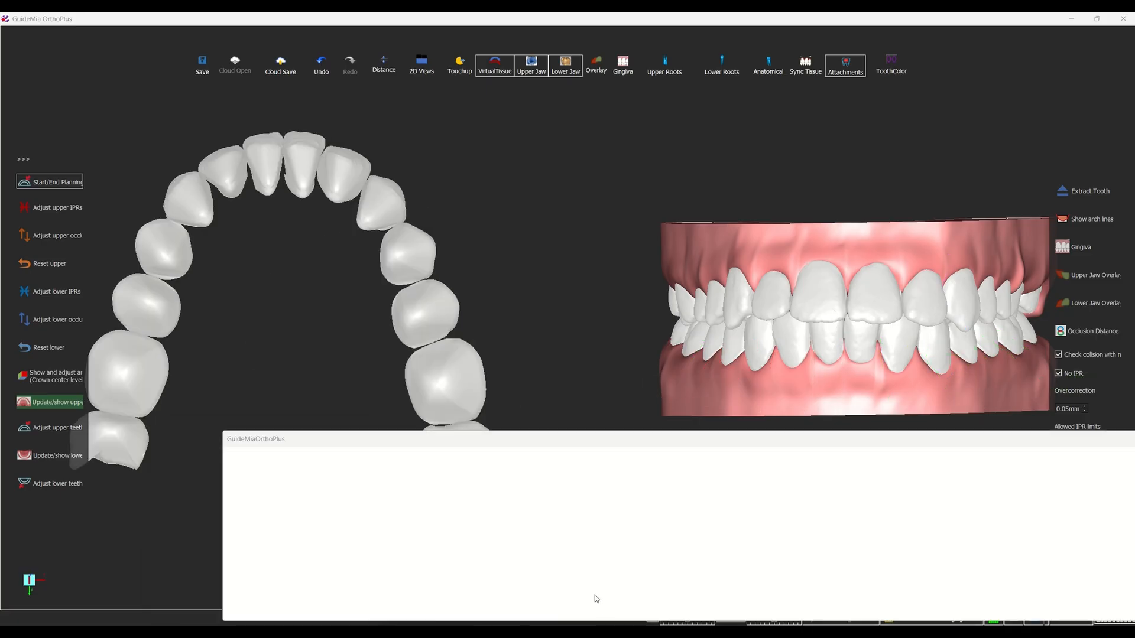
{"action": "left_click_drag", "start_coordinate": [626, 434], "coordinate": [580, 413]}
Browse the movement staging table down to the last lower-tooth rows and back to the first upper-tooth rows.
{"action": "scroll", "coordinate": [614, 501], "scroll_direction": "down", "scroll_amount": 2}
{"action": "scroll", "coordinate": [614, 501], "scroll_direction": "down", "scroll_amount": 2}
{"action": "scroll", "coordinate": [614, 501], "scroll_direction": "down", "scroll_amount": 3}
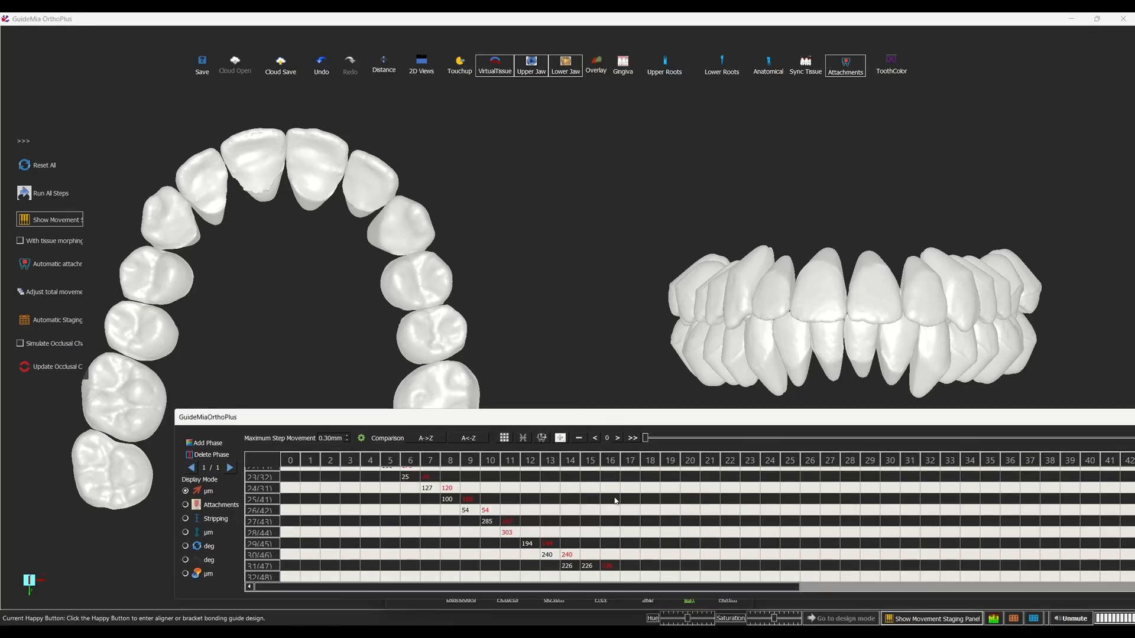
{"action": "scroll", "coordinate": [615, 501], "scroll_direction": "up", "scroll_amount": 4}
{"action": "scroll", "coordinate": [615, 501], "scroll_direction": "up", "scroll_amount": 4}
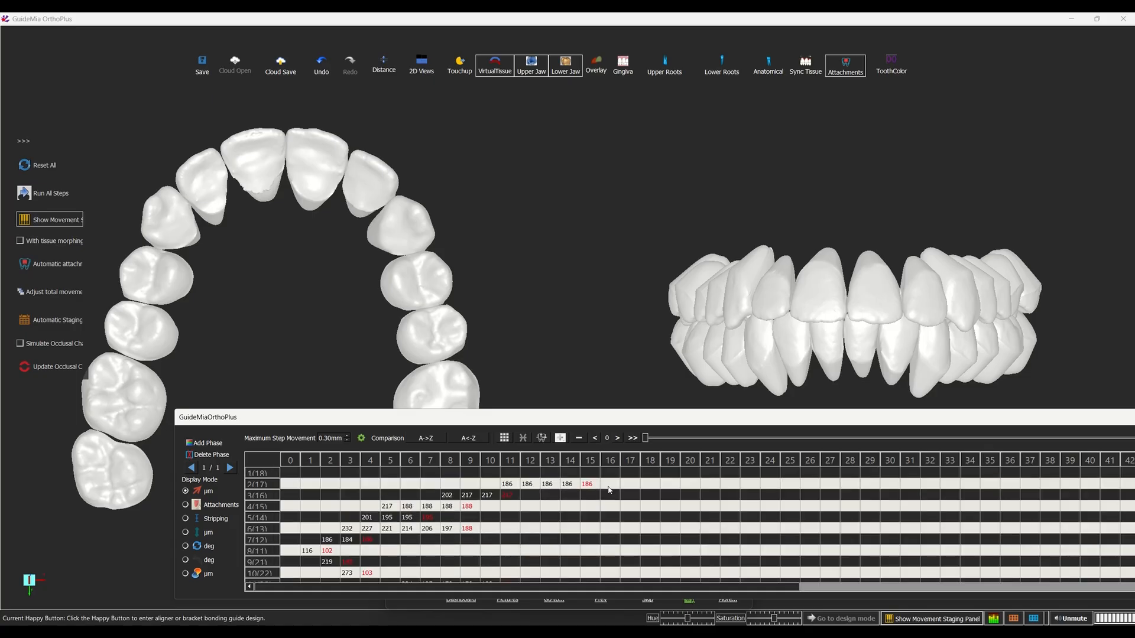
{"action": "left_click_drag", "start_coordinate": [507, 423], "coordinate": [464, 391]}
{"action": "scroll", "coordinate": [471, 447], "scroll_direction": "down", "scroll_amount": 2}
{"action": "scroll", "coordinate": [363, 468], "scroll_direction": "up", "scroll_amount": 2}
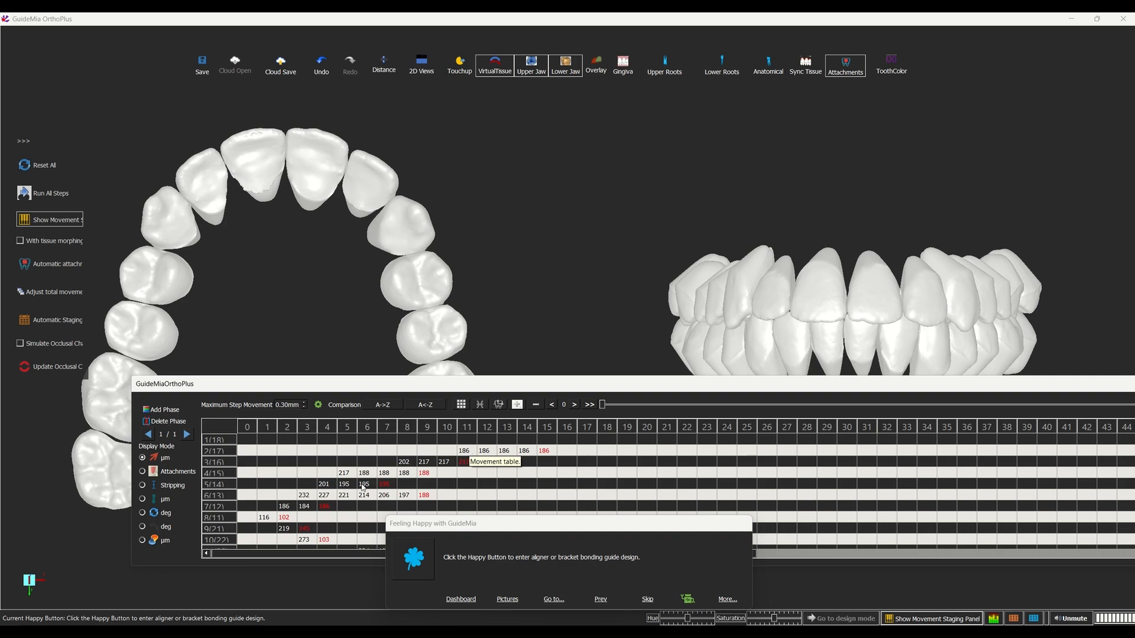
Examine the staged step movements of the upper teeth and the lower teeth, row by row.
{"action": "scroll", "coordinate": [355, 488], "scroll_direction": "down", "scroll_amount": 1}
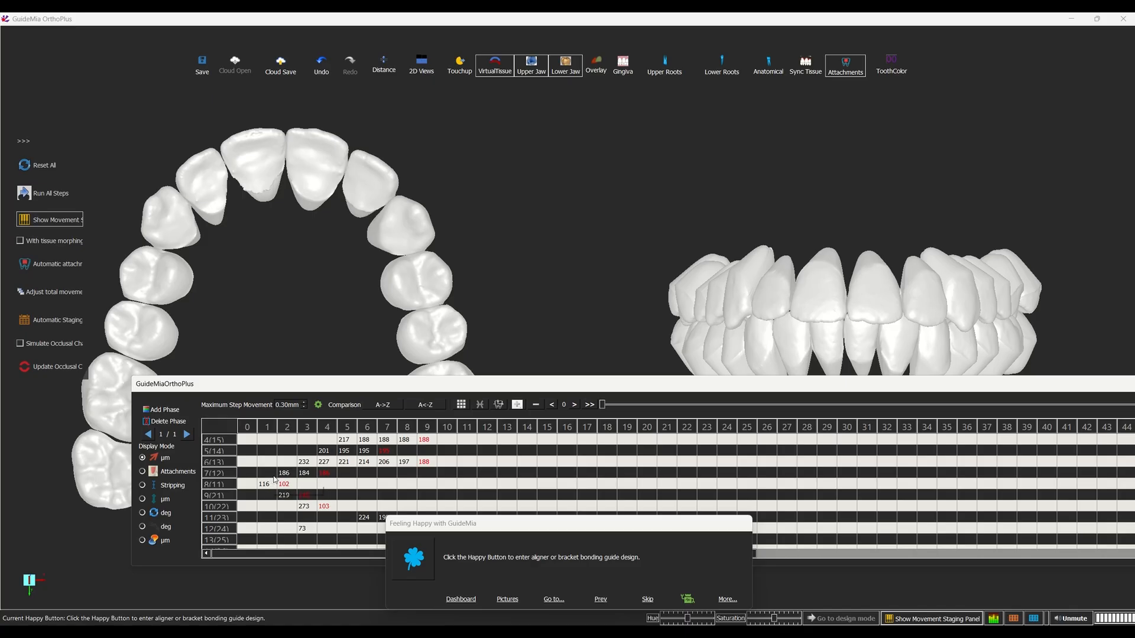
{"action": "scroll", "coordinate": [385, 478], "scroll_direction": "down", "scroll_amount": 1}
{"action": "scroll", "coordinate": [346, 491], "scroll_direction": "down", "scroll_amount": 1}
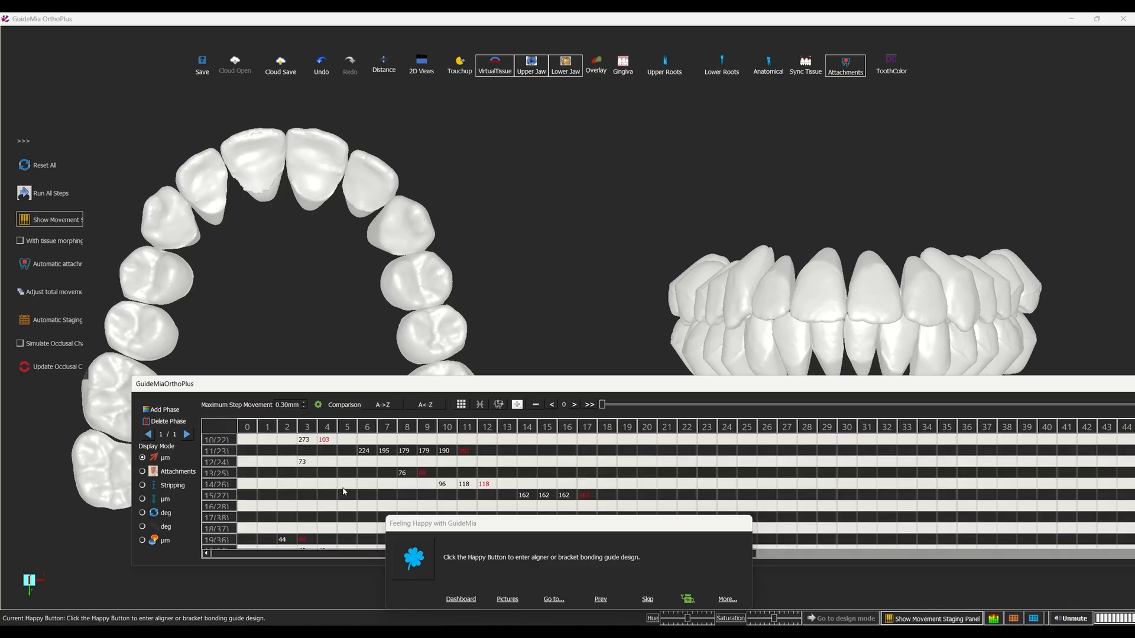
{"action": "scroll", "coordinate": [557, 474], "scroll_direction": "down", "scroll_amount": 2}
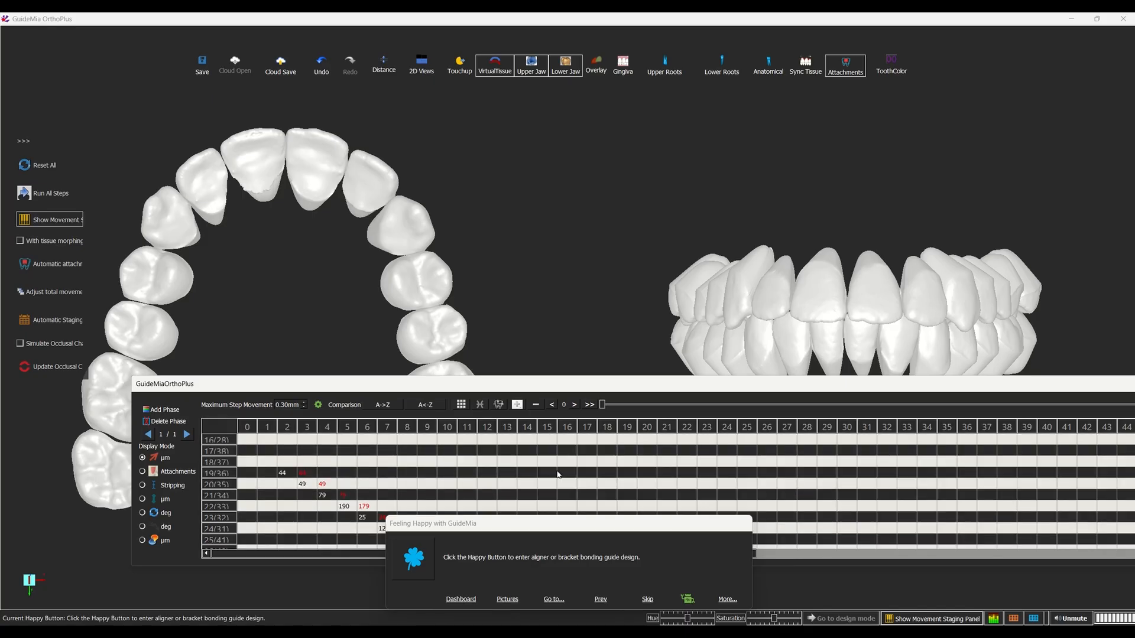
{"action": "scroll", "coordinate": [462, 489], "scroll_direction": "down", "scroll_amount": 1}
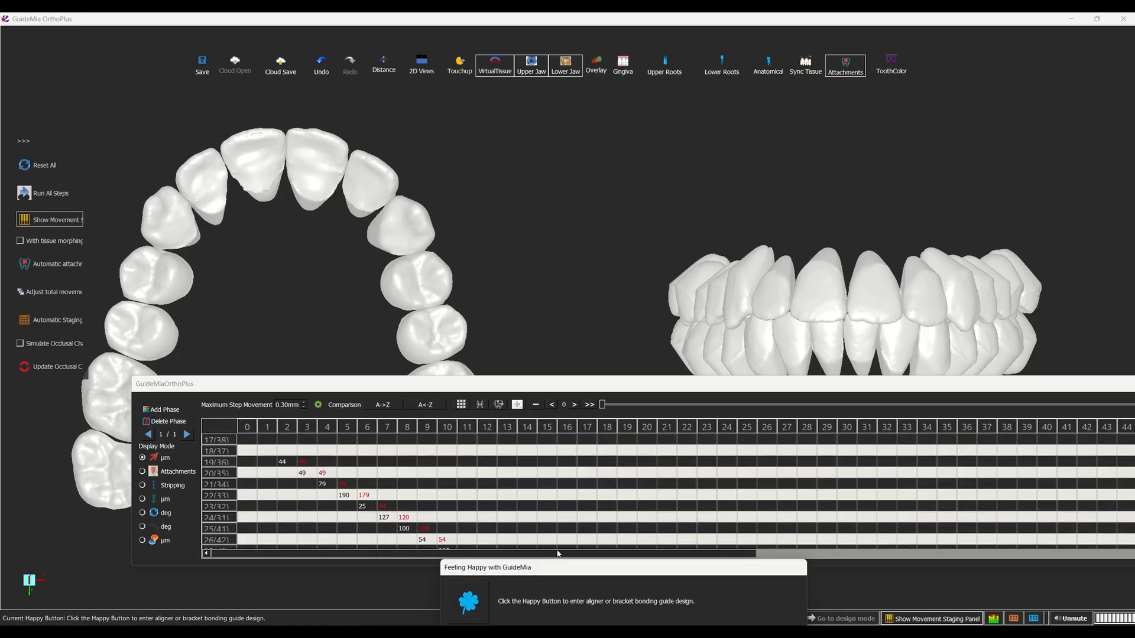
{"action": "left_click_drag", "start_coordinate": [746, 255], "coordinate": [724, 182]}
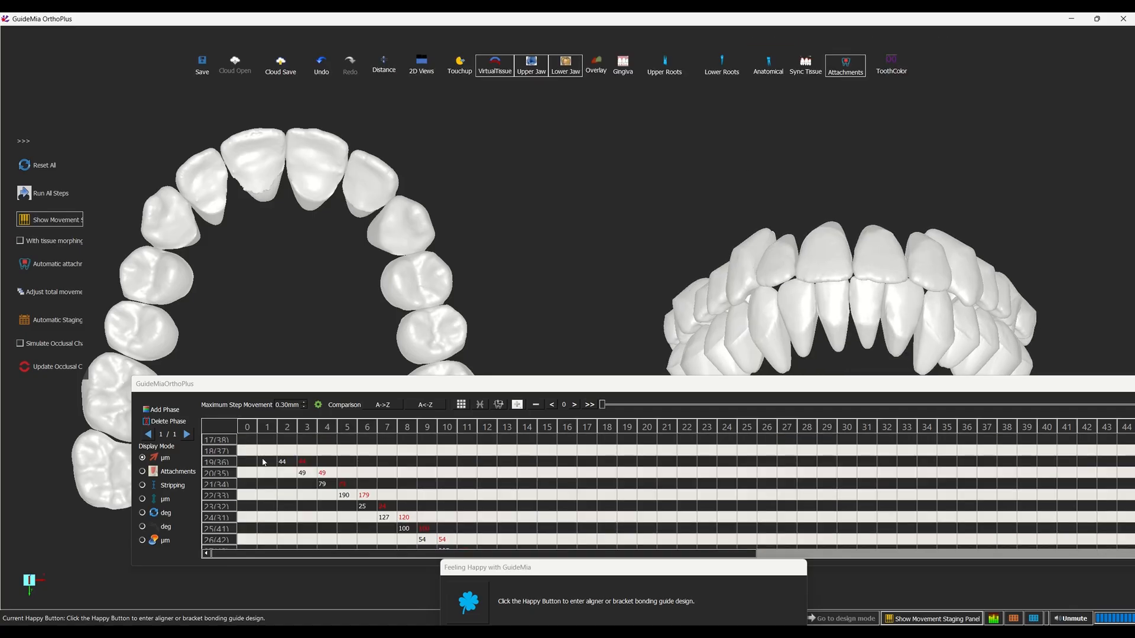
{"action": "scroll", "coordinate": [367, 491], "scroll_direction": "down", "scroll_amount": 2}
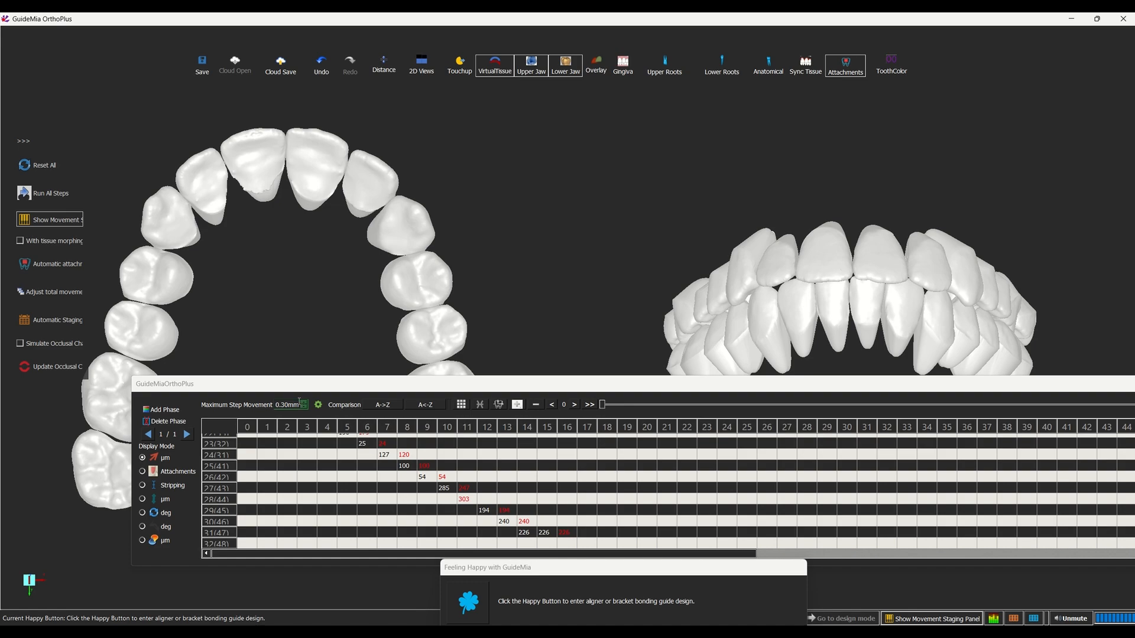
{"action": "scroll", "coordinate": [376, 479], "scroll_direction": "up", "scroll_amount": 2}
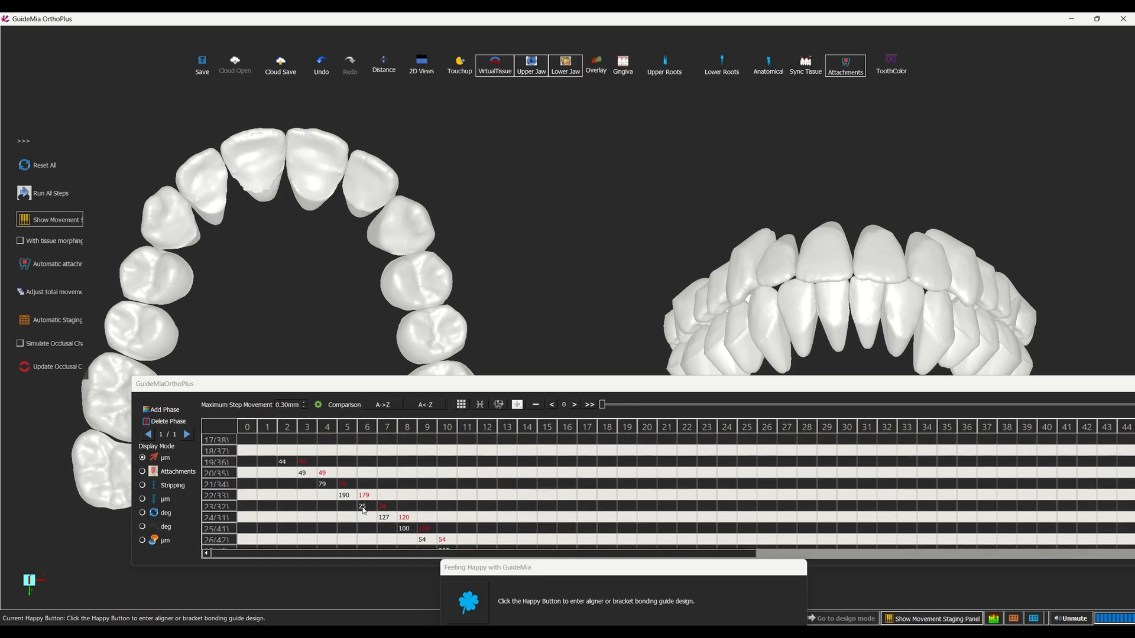
{"action": "scroll", "coordinate": [566, 484], "scroll_direction": "down", "scroll_amount": 2}
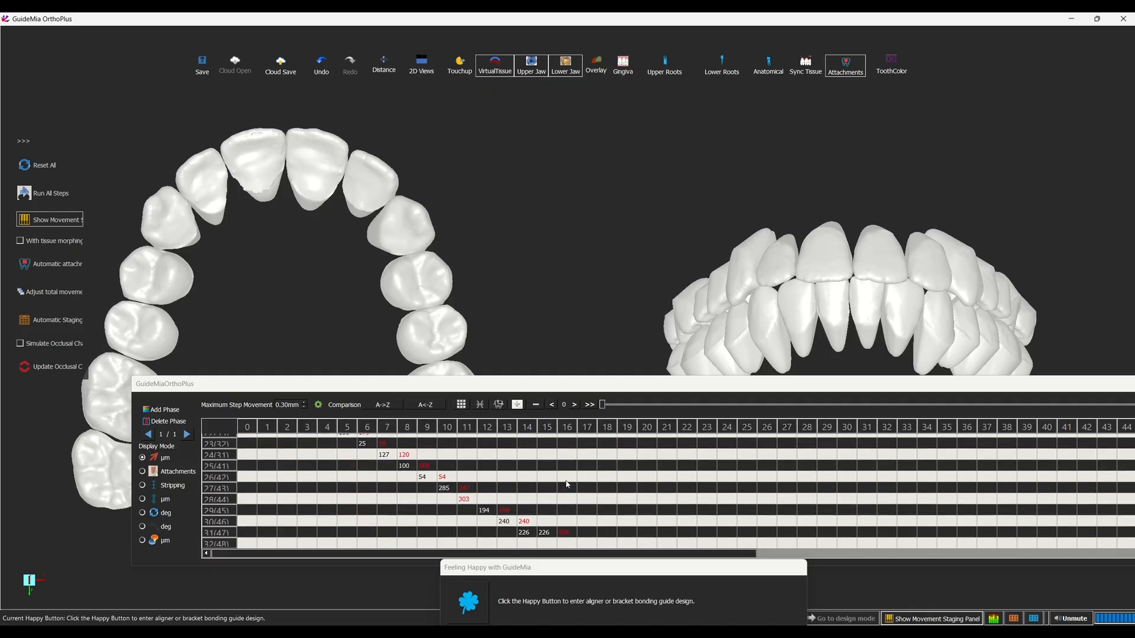
{"action": "scroll", "coordinate": [629, 490], "scroll_direction": "up", "scroll_amount": 6}
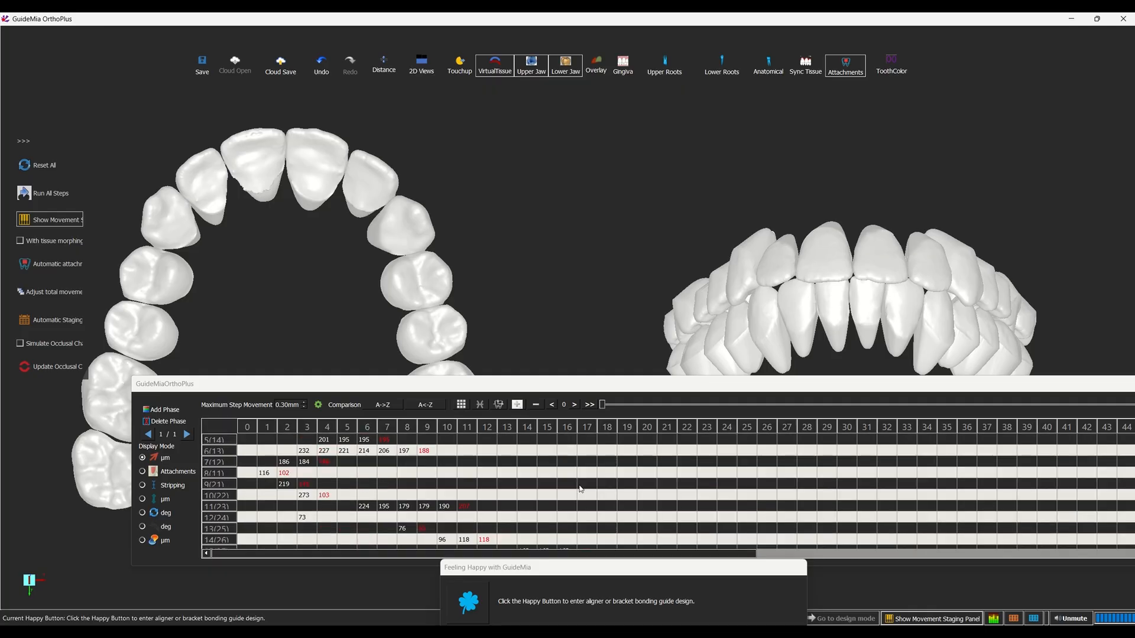
Move the staging table clear of the tooth models and view both rooted arches from the front.
{"action": "left_click", "coordinate": [295, 405]}
{"action": "left_click_drag", "start_coordinate": [560, 385], "coordinate": [556, 426]}
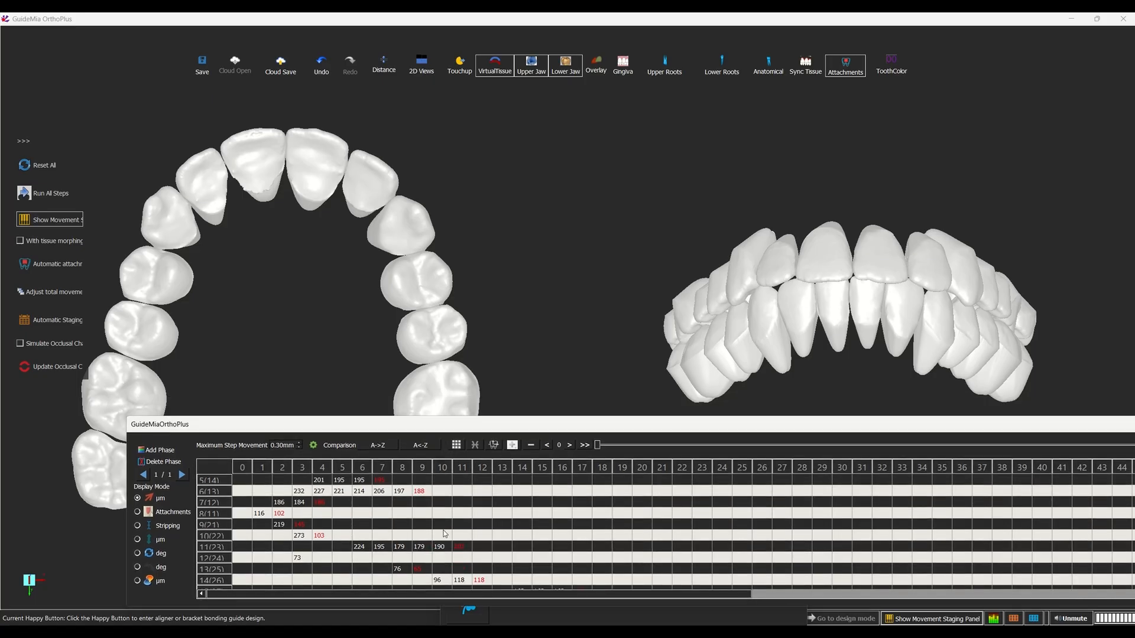
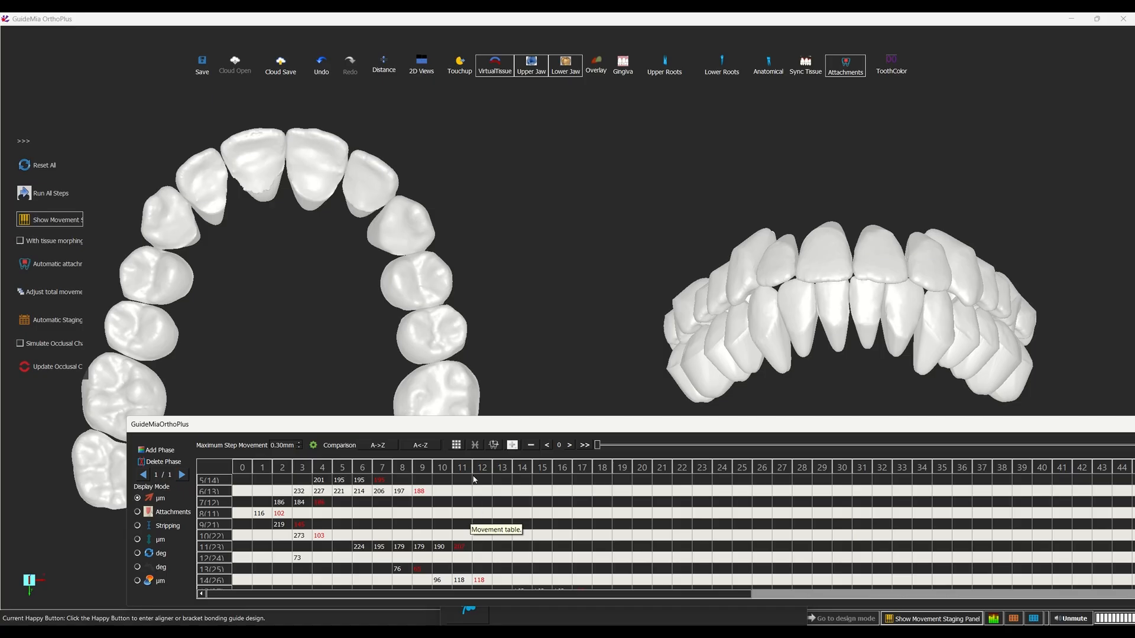
{"action": "left_click_drag", "start_coordinate": [609, 428], "coordinate": [587, 449]}
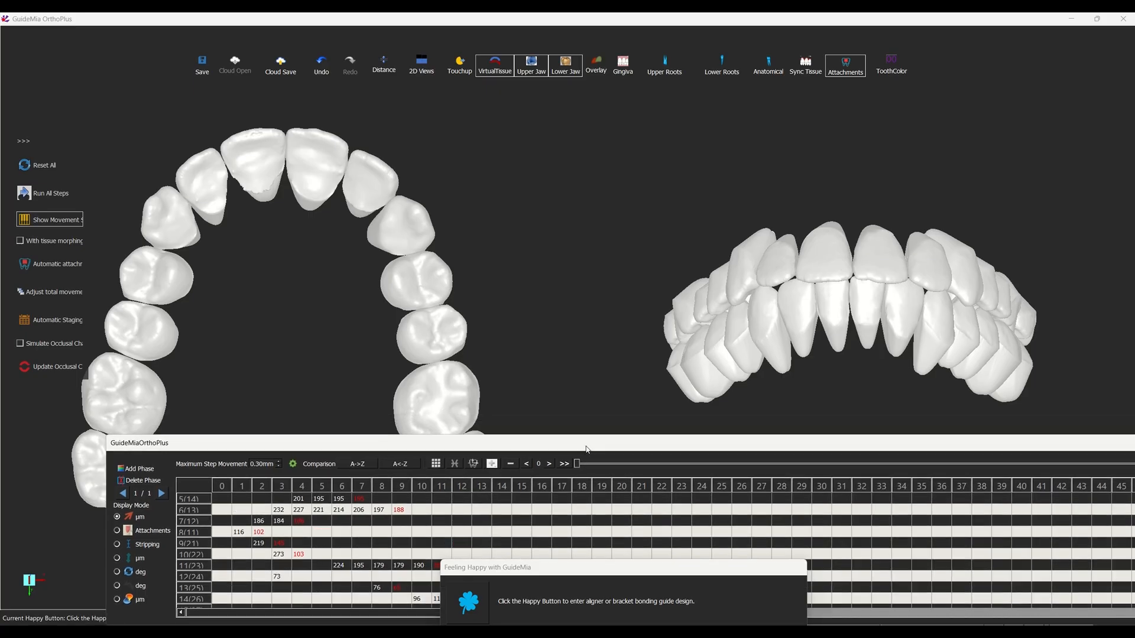
{"action": "left_click_drag", "start_coordinate": [613, 398], "coordinate": [794, 400]}
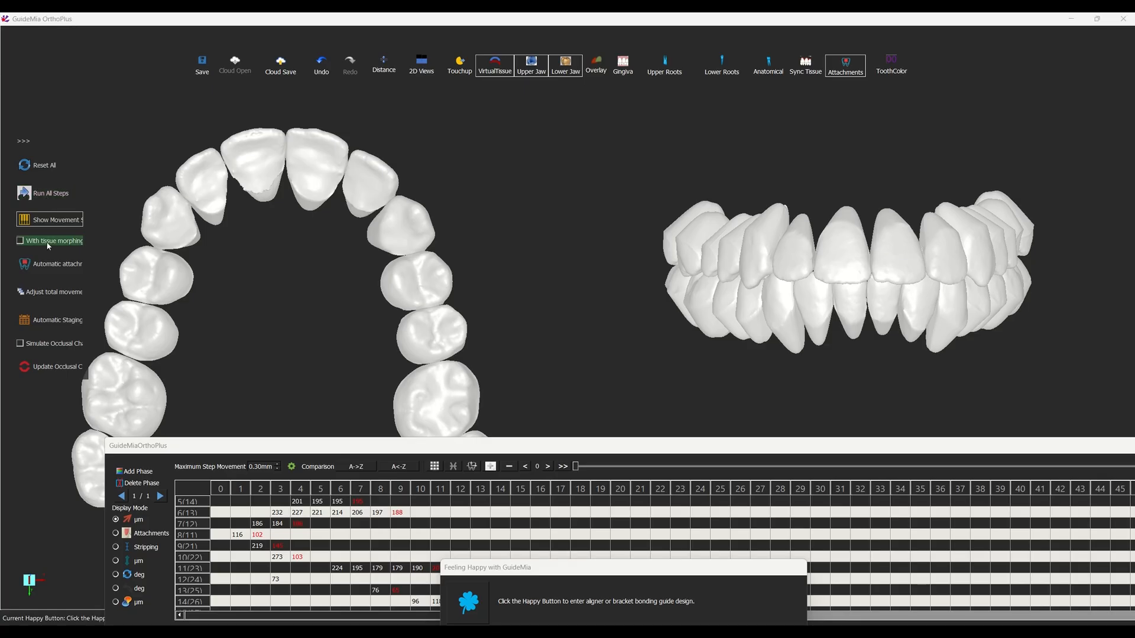
Run all steps with tissue morphing enabled and preview stages 4, 5 and 8 of tooth 6(13) on the rooted arches.
{"action": "left_click", "coordinate": [49, 195]}
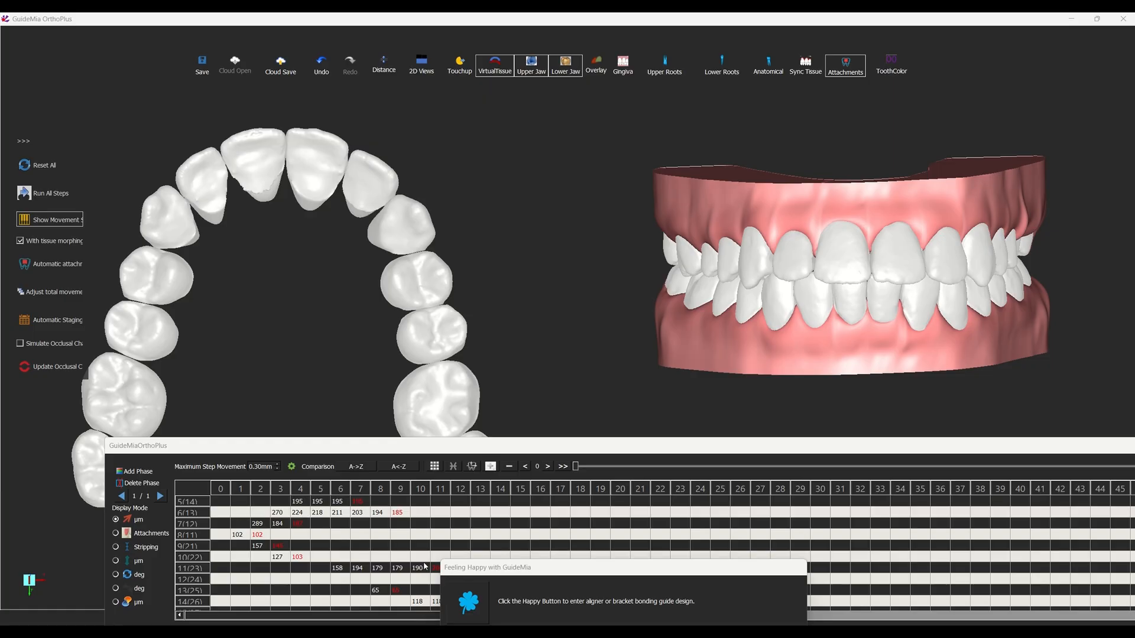
{"action": "left_click", "coordinate": [299, 512]}
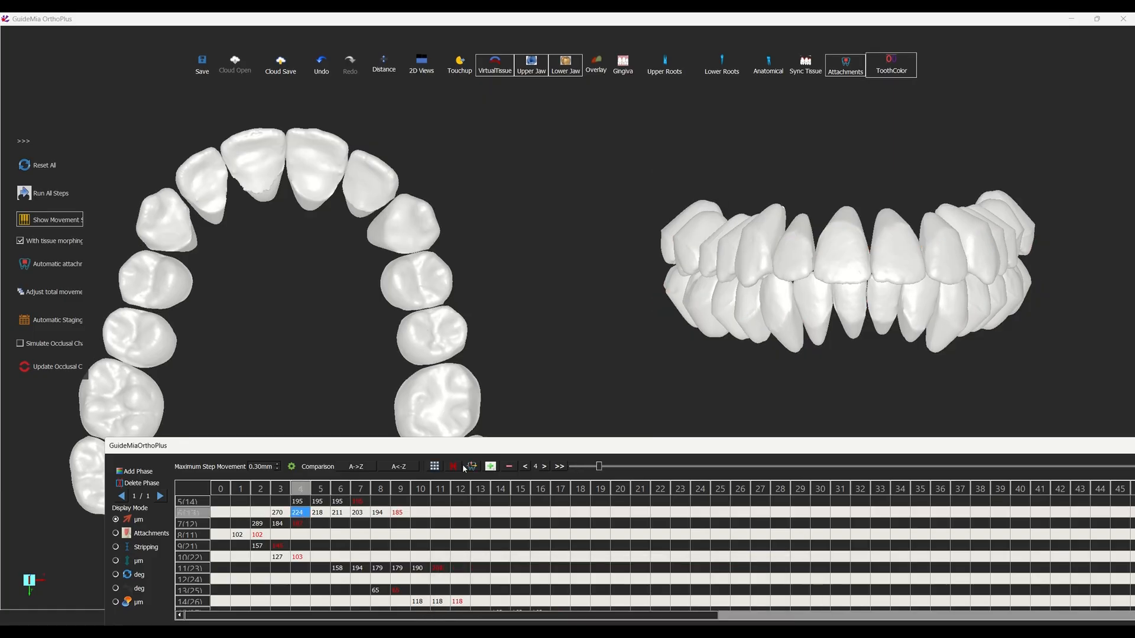
{"action": "left_click", "coordinate": [465, 467]}
{"action": "middle_click_drag", "start_coordinate": [701, 384], "coordinate": [730, 188]}
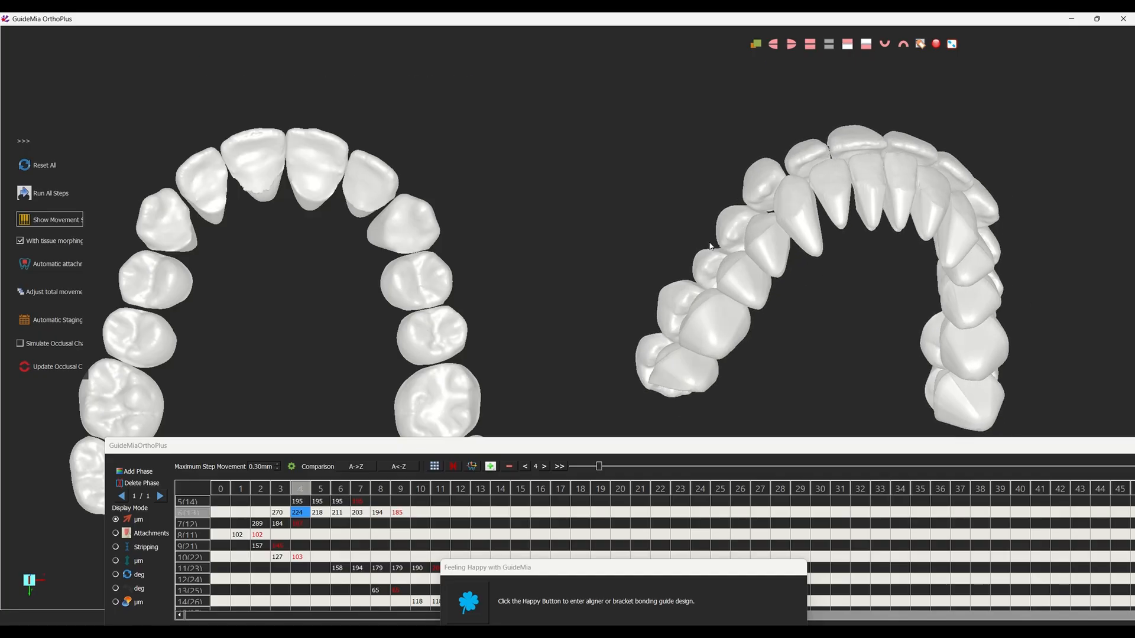
{"action": "left_click", "coordinate": [318, 513]}
{"action": "middle_click_drag", "start_coordinate": [649, 235], "coordinate": [789, 268]}
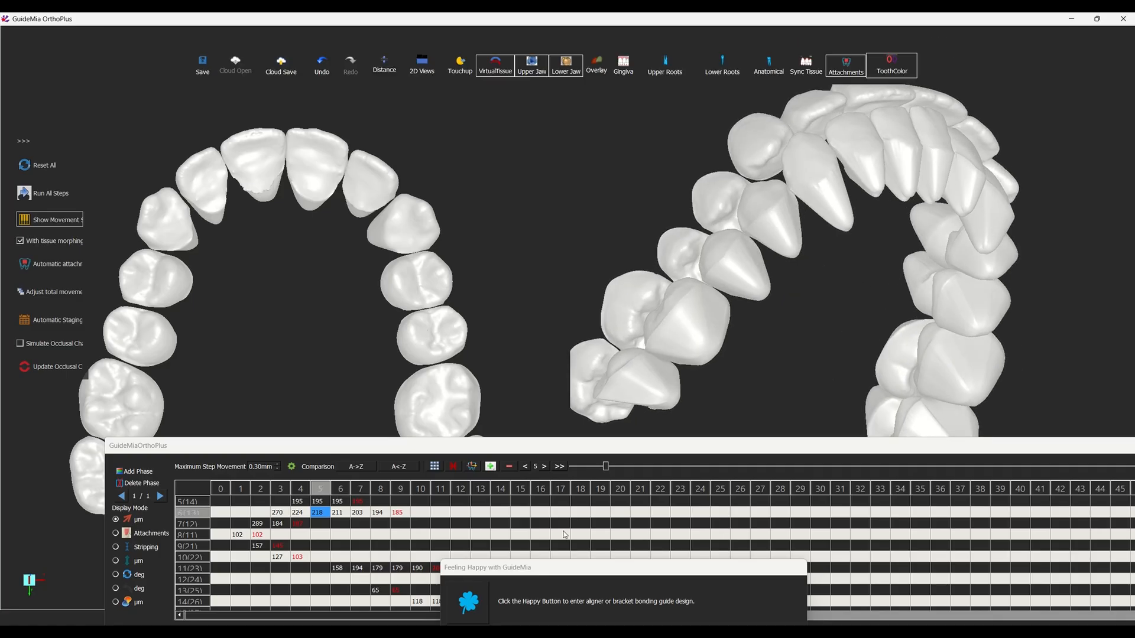
{"action": "left_click", "coordinate": [379, 513]}
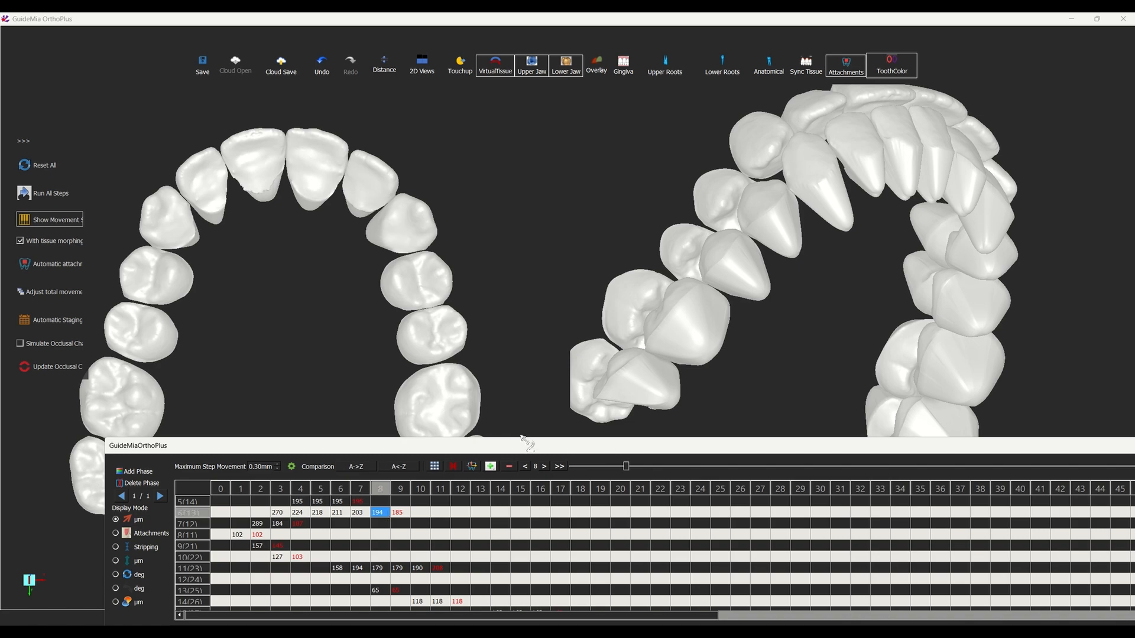
{"action": "middle_click_drag", "start_coordinate": [800, 279], "coordinate": [793, 226]}
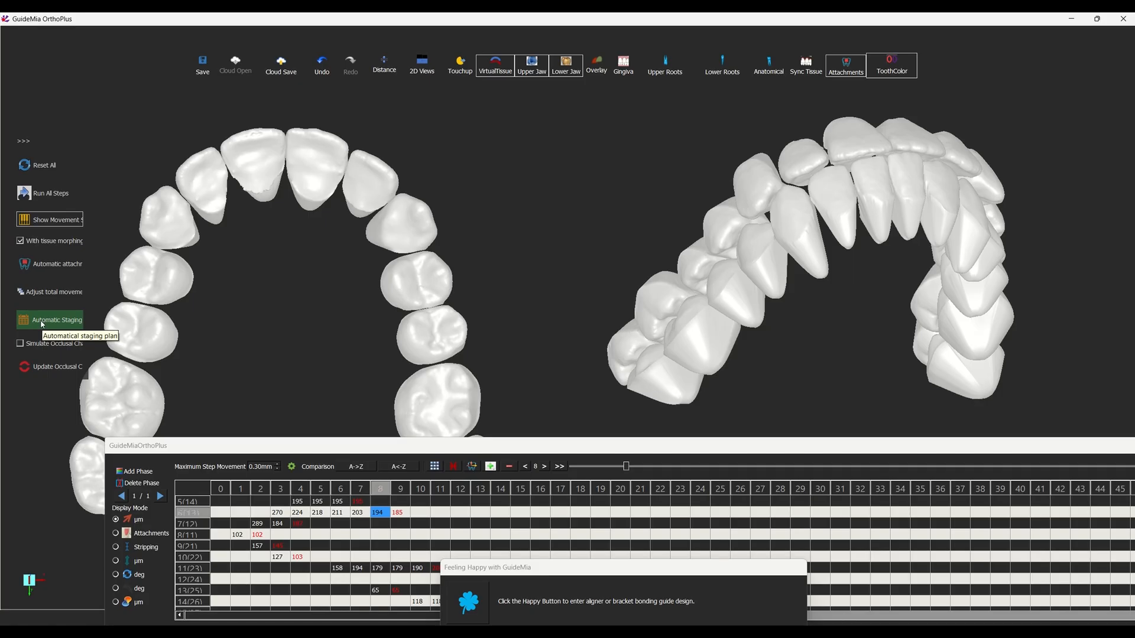
Stage the tooth movements automatically and enter aligner or bracket bonding guide design, skipping the automatic attachments.
{"action": "left_click", "coordinate": [42, 324]}
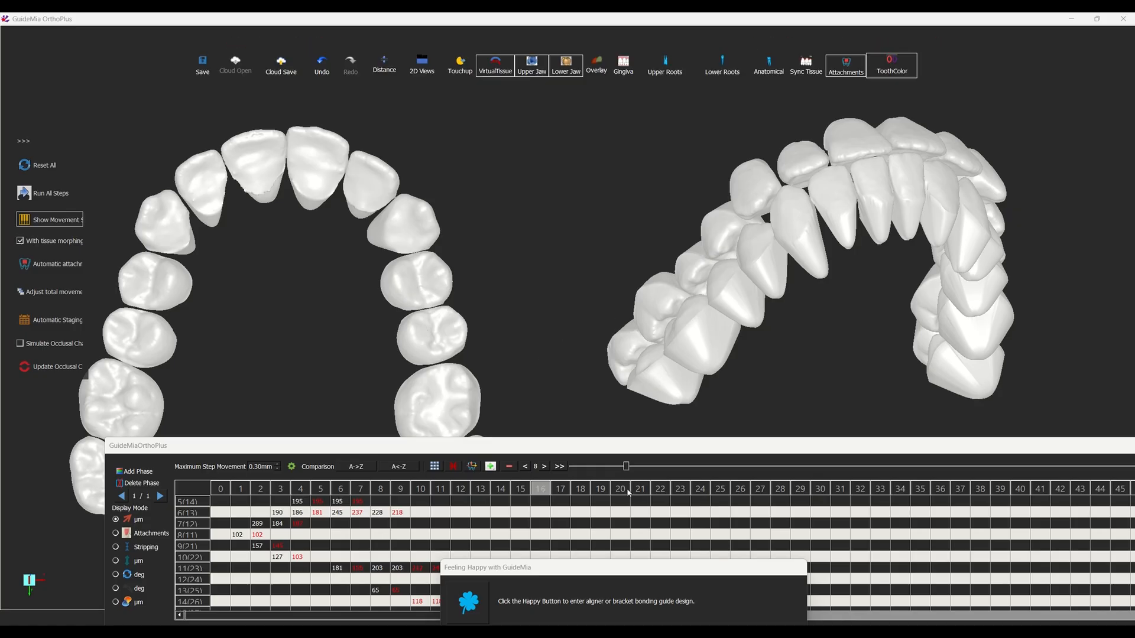
{"action": "left_click_drag", "start_coordinate": [604, 571], "coordinate": [607, 540]}
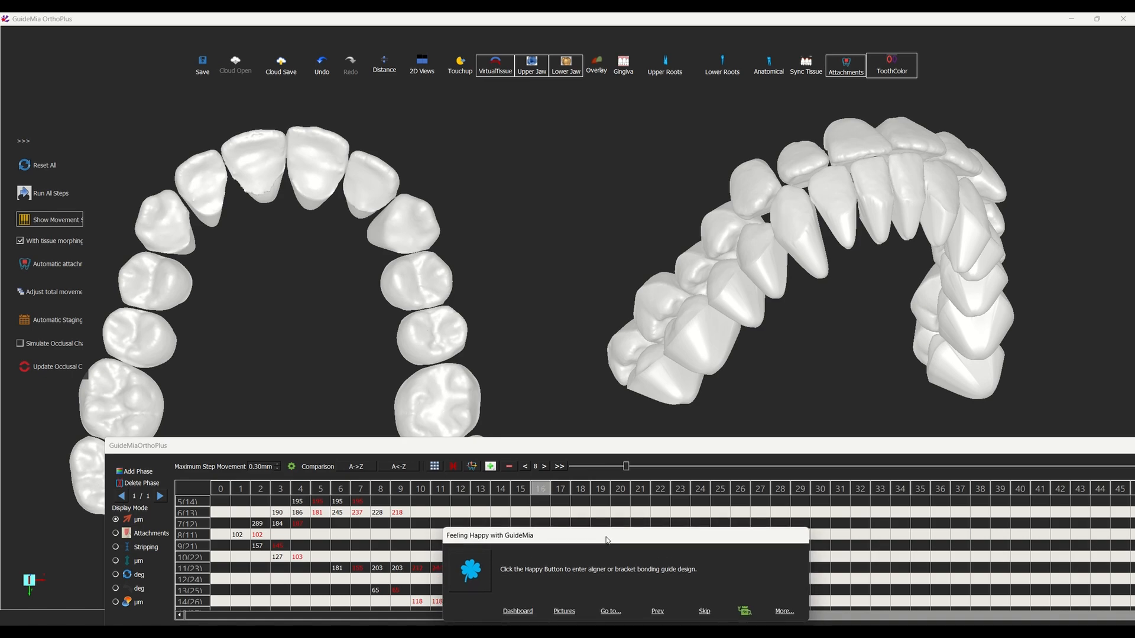
{"action": "left_click", "coordinate": [476, 578]}
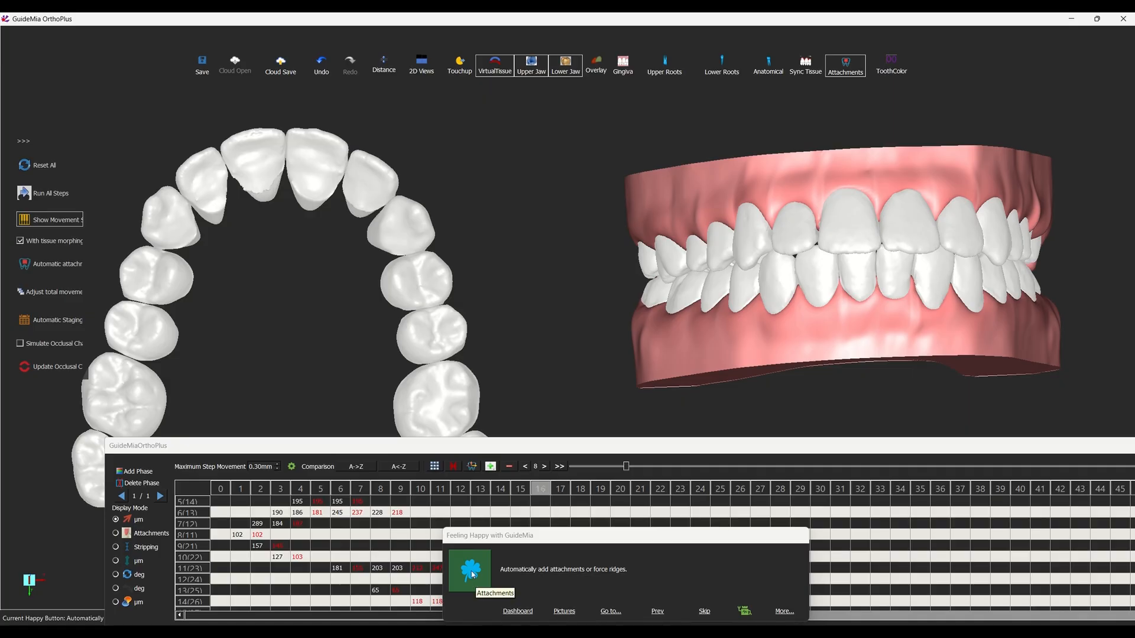
{"action": "left_click", "coordinate": [705, 611]}
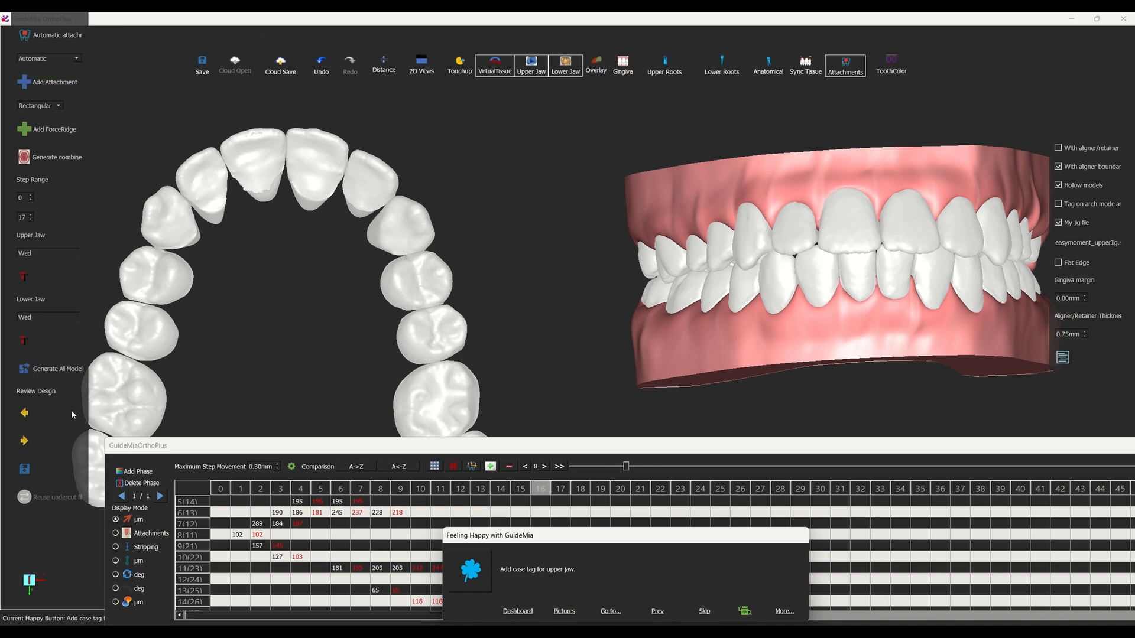
Enlarge the visible part of the staging table and examine the restaged step movements of the upper and lower teeth.
{"action": "middle_click_drag", "start_coordinate": [567, 331], "coordinate": [539, 325]}
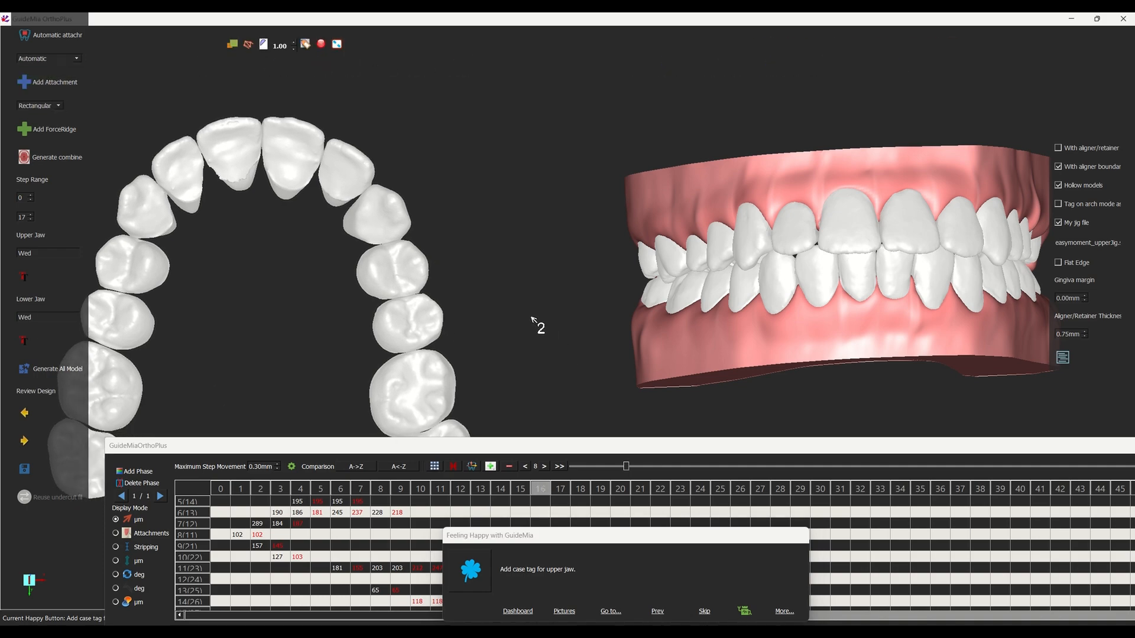
{"action": "left_click_drag", "start_coordinate": [719, 398], "coordinate": [687, 408]}
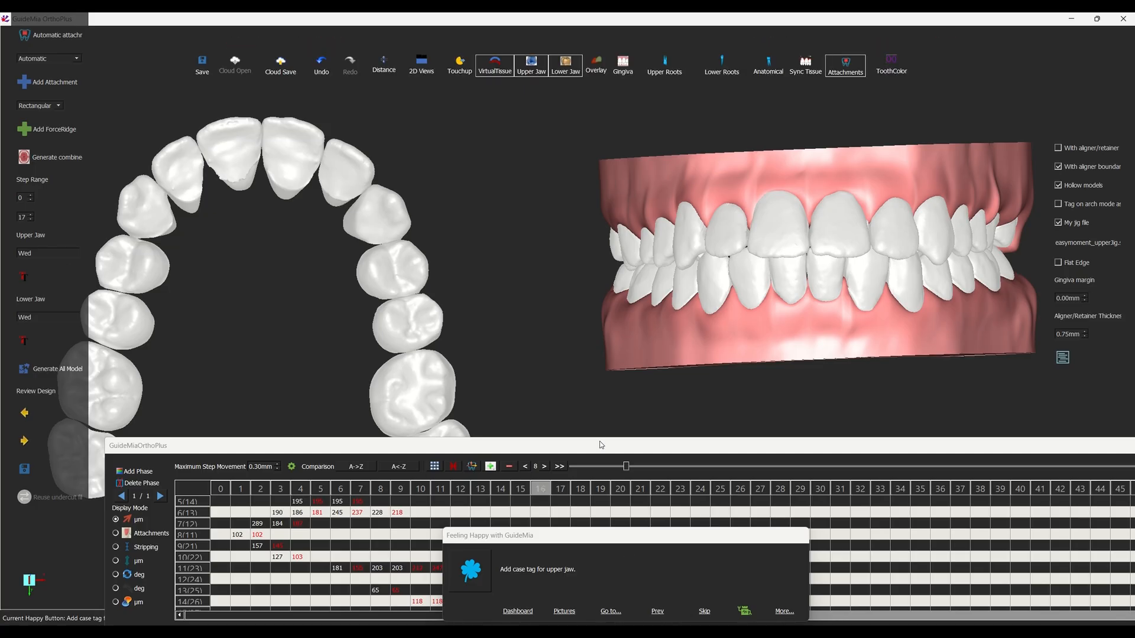
{"action": "left_click_drag", "start_coordinate": [621, 528], "coordinate": [808, 532]}
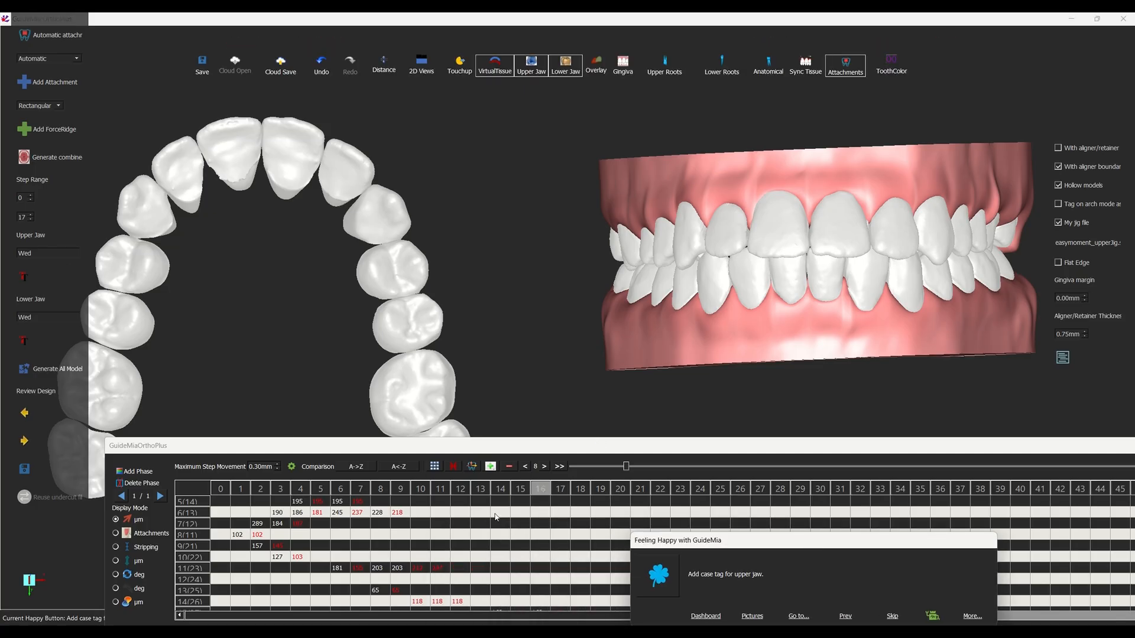
{"action": "scroll", "coordinate": [495, 518], "scroll_direction": "down", "scroll_amount": 3}
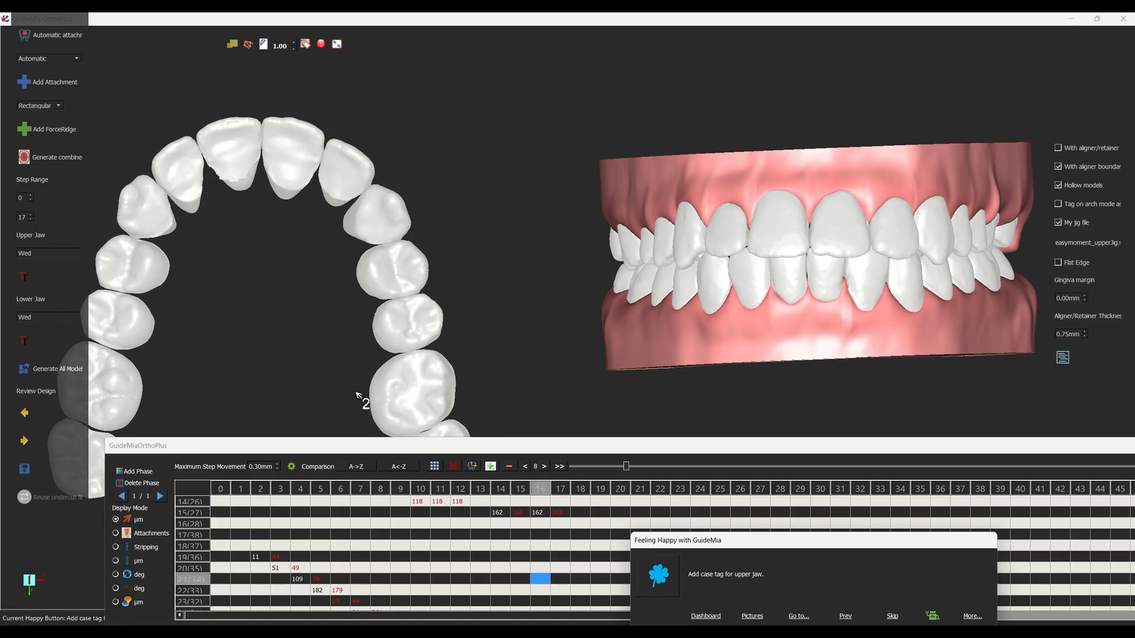
{"action": "scroll", "coordinate": [518, 511], "scroll_direction": "up", "scroll_amount": 2}
{"action": "scroll", "coordinate": [514, 520], "scroll_direction": "up", "scroll_amount": 3}
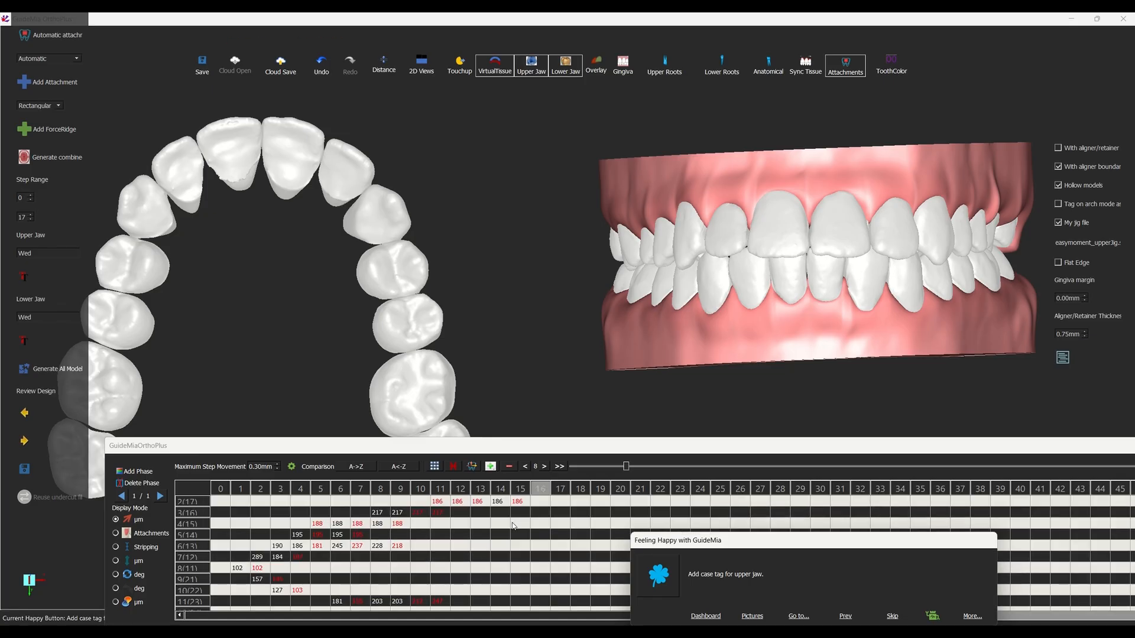
{"action": "scroll", "coordinate": [513, 526], "scroll_direction": "down", "scroll_amount": 2}
{"action": "scroll", "coordinate": [513, 526], "scroll_direction": "up", "scroll_amount": 2}
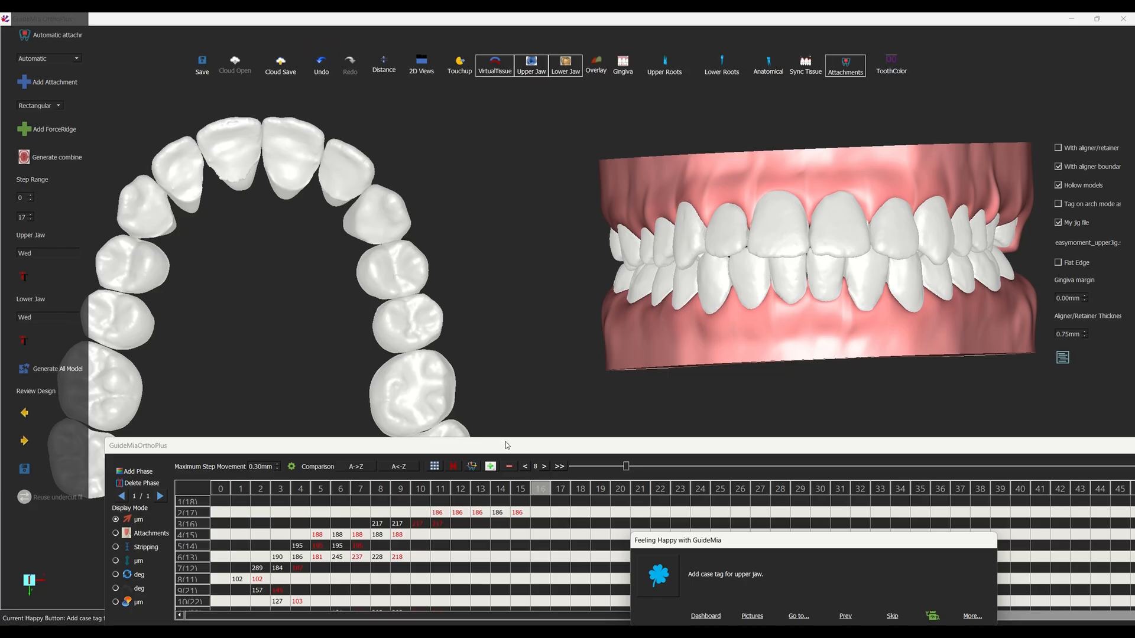
{"action": "left_click_drag", "start_coordinate": [505, 441], "coordinate": [528, 254]}
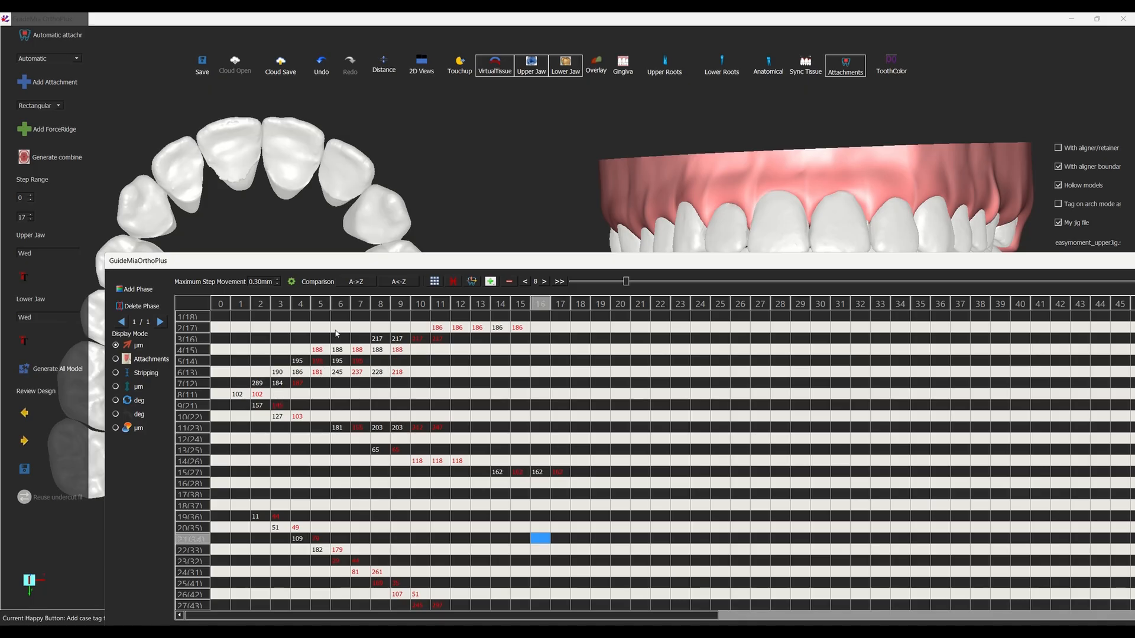
{"action": "double_click", "coordinate": [264, 282]}
{"action": "scroll", "coordinate": [511, 447], "scroll_direction": "down", "scroll_amount": 2}
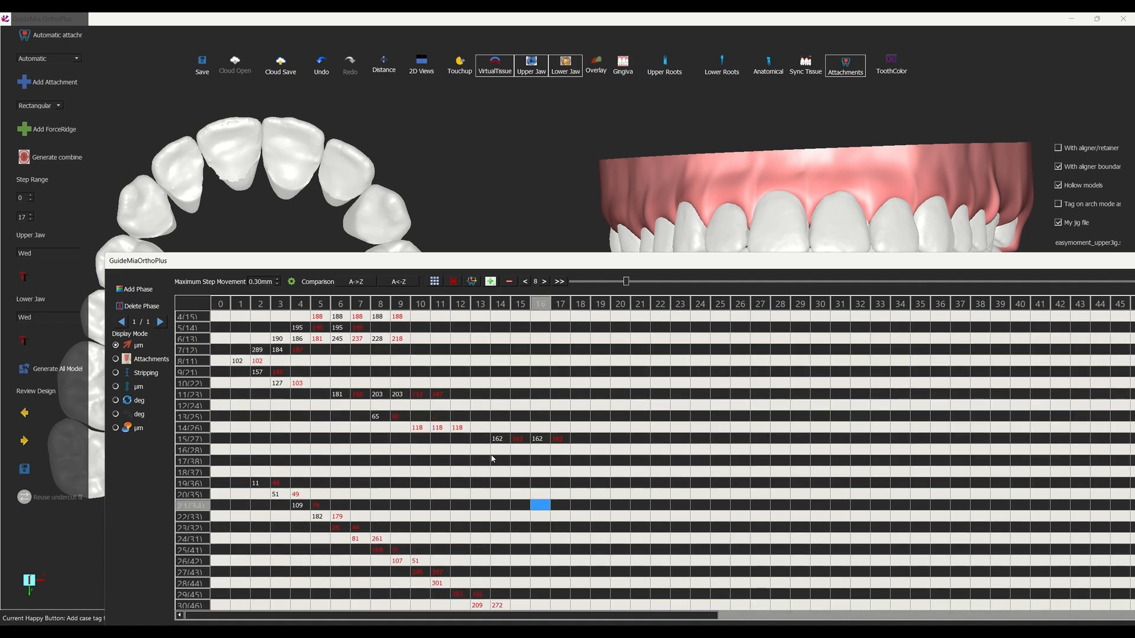
{"action": "scroll", "coordinate": [398, 438], "scroll_direction": "up", "scroll_amount": 2}
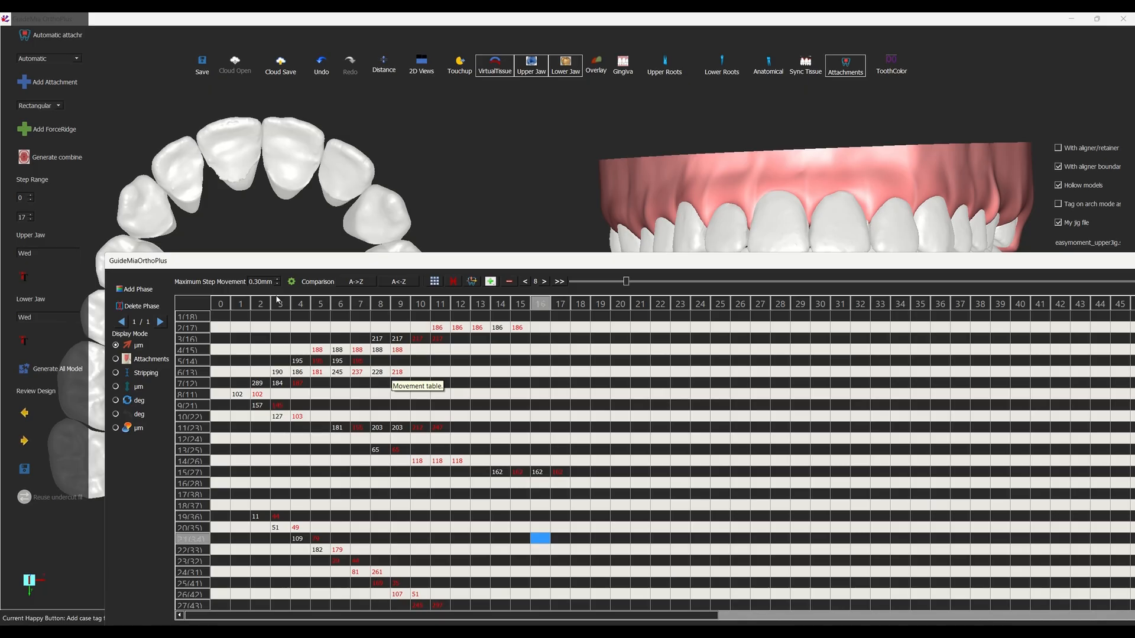
Return to step/stage planning and replan all movement orders automatically with a maximum step movement of 0.20 mm.
{"action": "left_click_drag", "start_coordinate": [242, 261], "coordinate": [236, 237]}
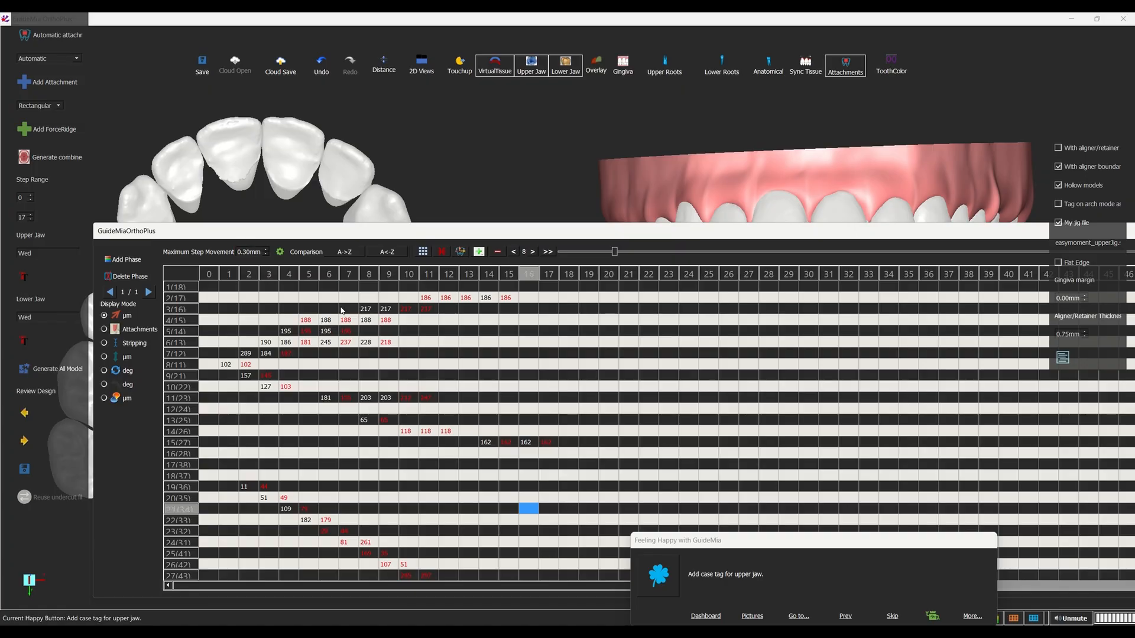
{"action": "left_click", "coordinate": [799, 618]}
{"action": "mouse_move", "coordinate": [840, 612]}
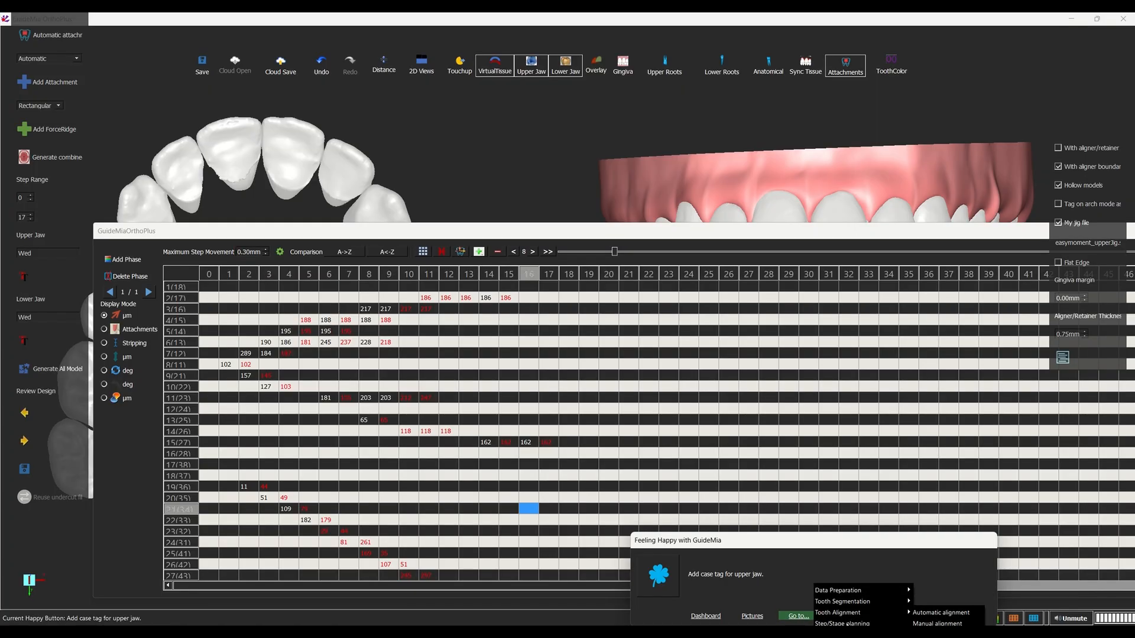
{"action": "left_click", "coordinate": [914, 622]}
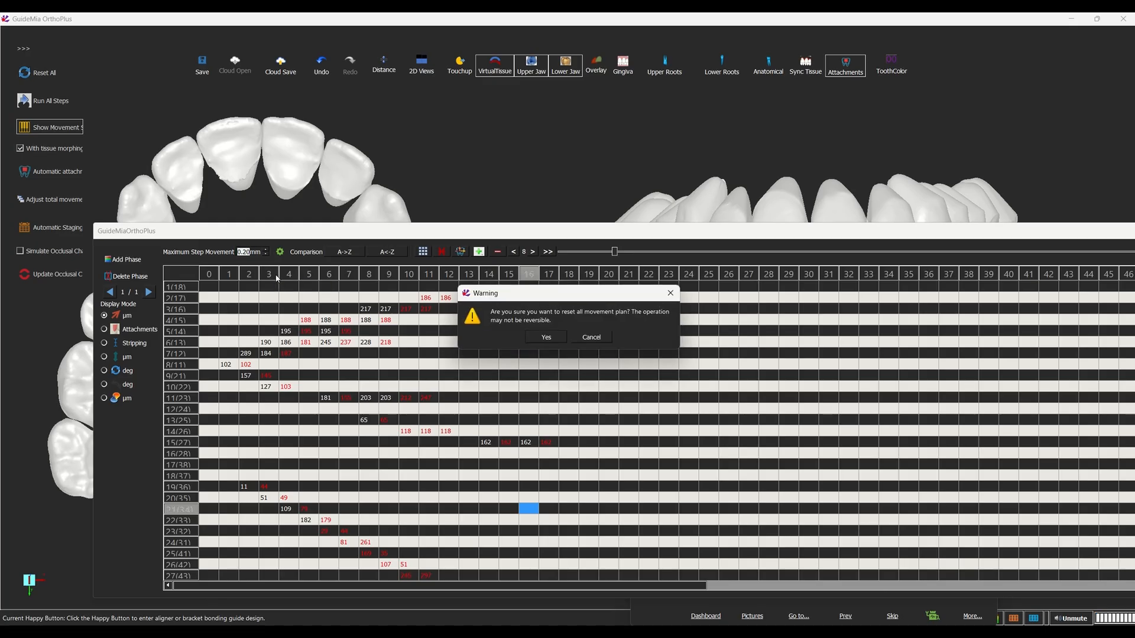
{"action": "left_click", "coordinate": [546, 337]}
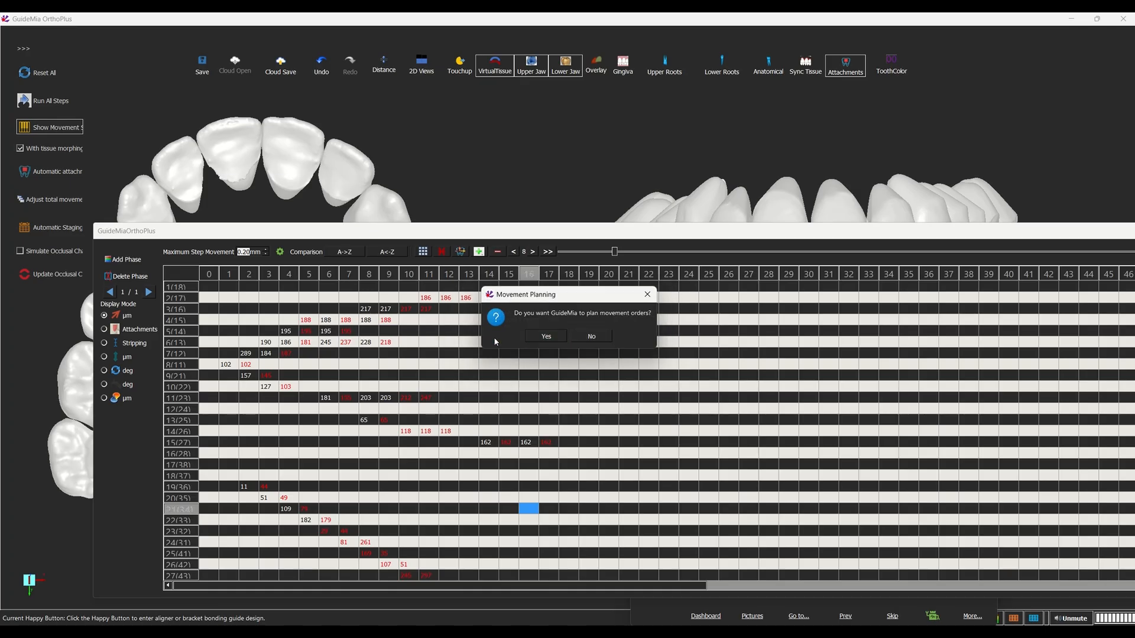
{"action": "left_click", "coordinate": [545, 336]}
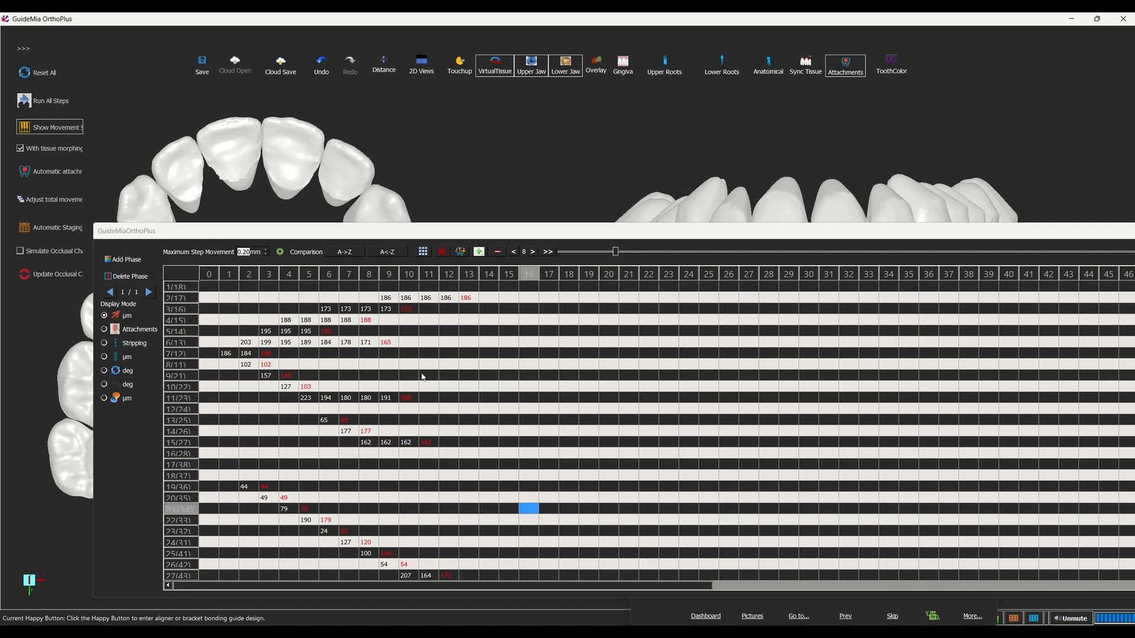
Review the replanned table and shift the staged movements of lower teeth 23(32), 26(42) and 27(43) one step earlier.
{"action": "scroll", "coordinate": [458, 382], "scroll_direction": "down", "scroll_amount": 2}
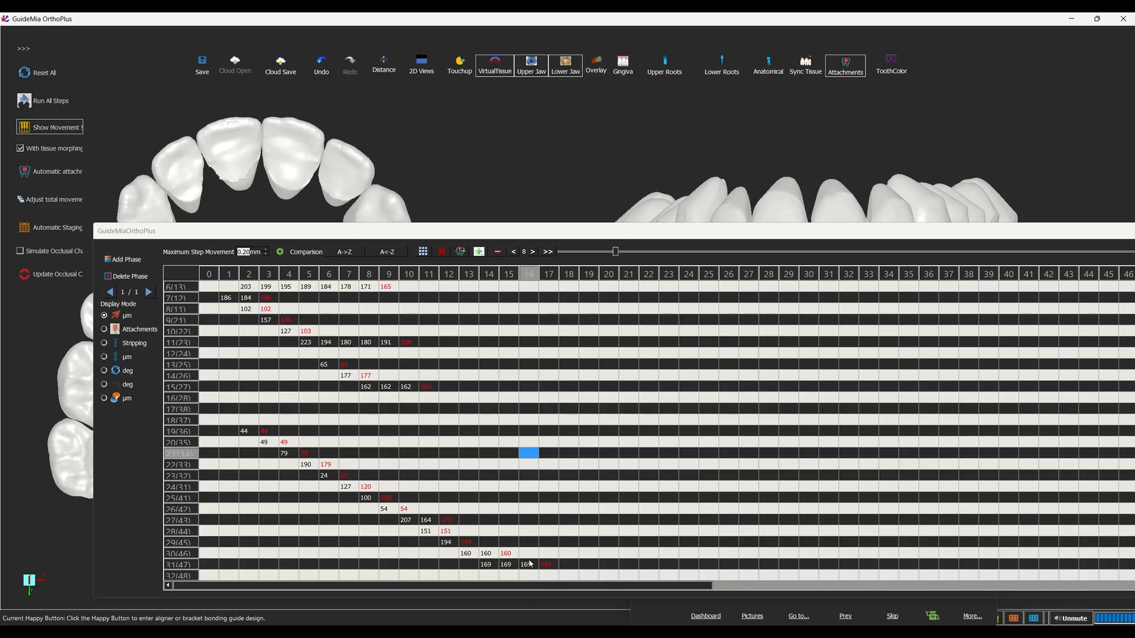
{"action": "scroll", "coordinate": [517, 542], "scroll_direction": "up", "scroll_amount": 1}
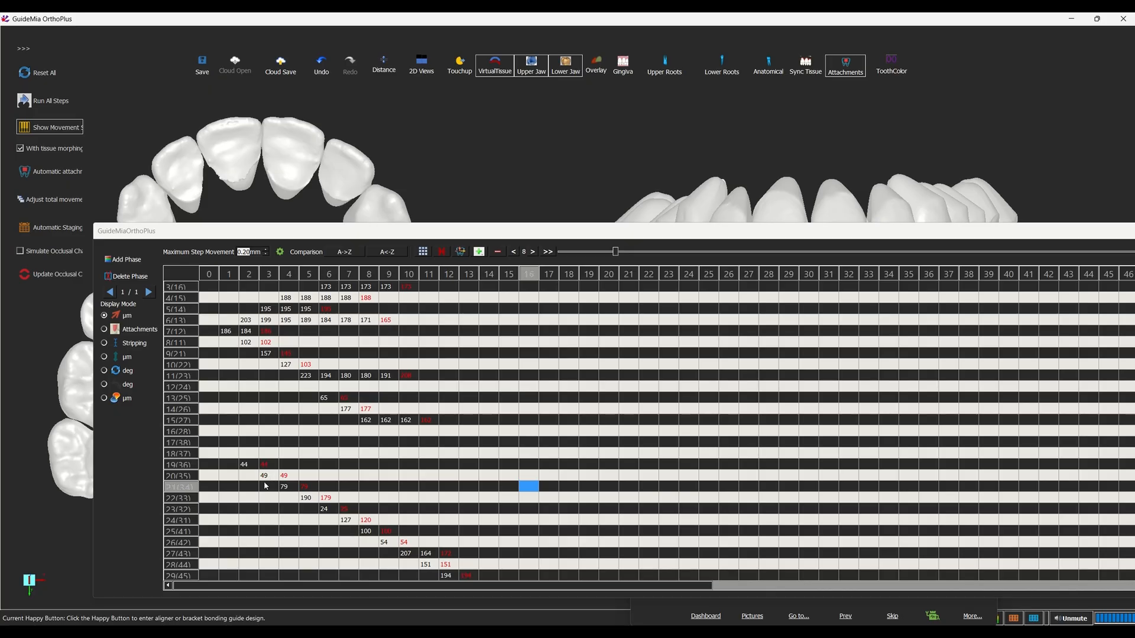
{"action": "scroll", "coordinate": [322, 503], "scroll_direction": "down", "scroll_amount": 1}
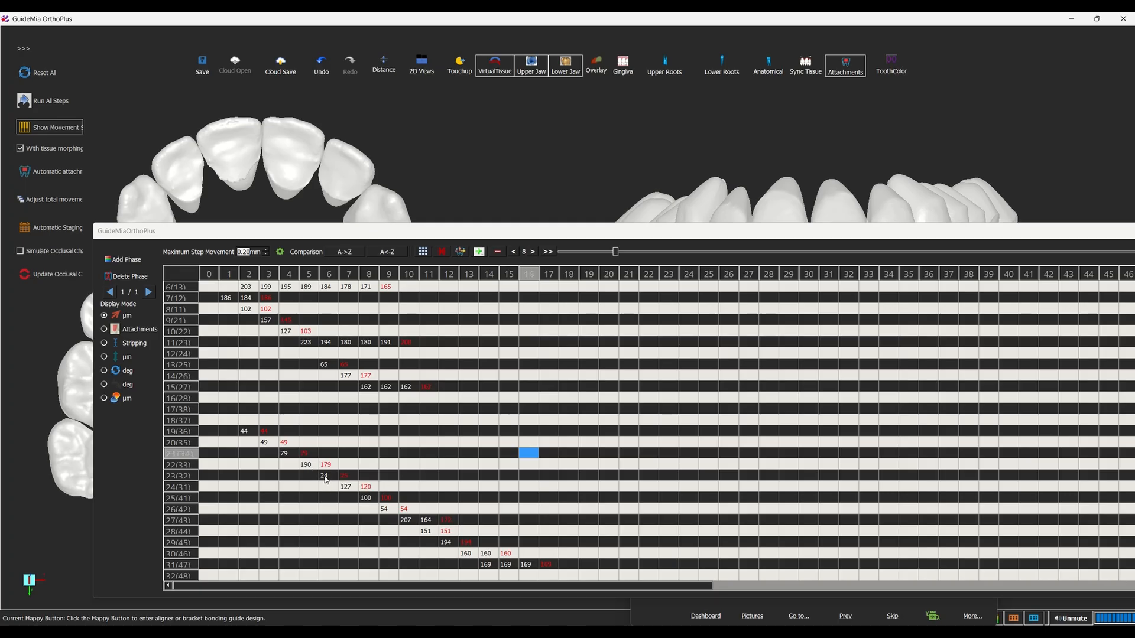
{"action": "left_click_drag", "start_coordinate": [325, 477], "coordinate": [307, 480]}
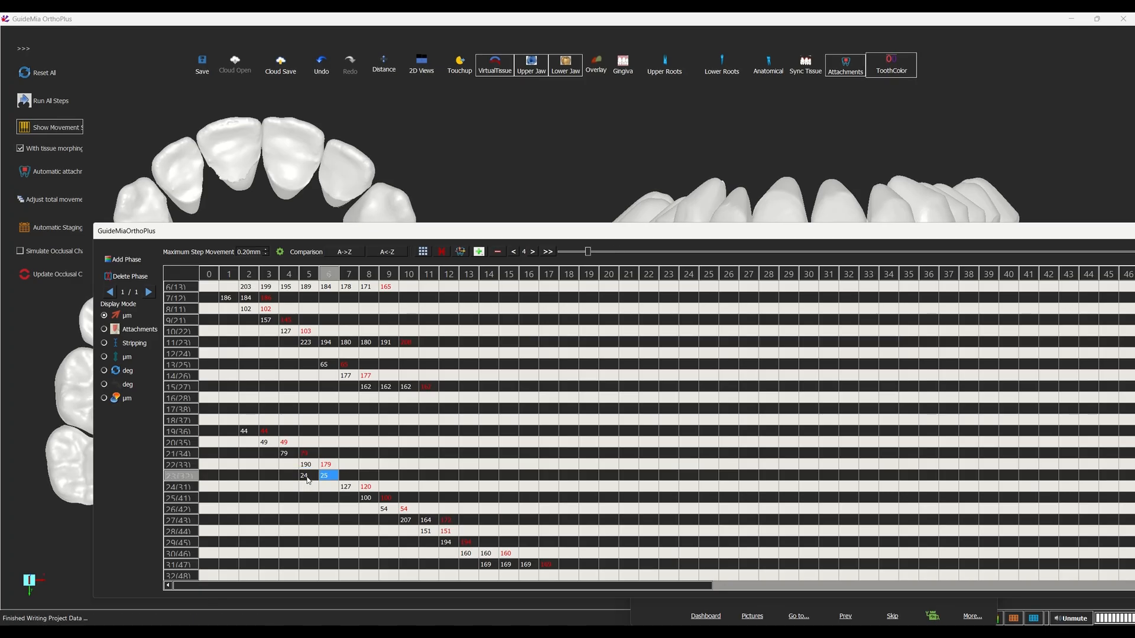
{"action": "mouse_move", "coordinate": [387, 510]}
{"action": "left_mouse_down"}
{"action": "mouse_move", "coordinate": [370, 512]}
{"action": "mouse_move", "coordinate": [406, 524]}
{"action": "mouse_move", "coordinate": [387, 524]}
{"action": "left_mouse_up"}
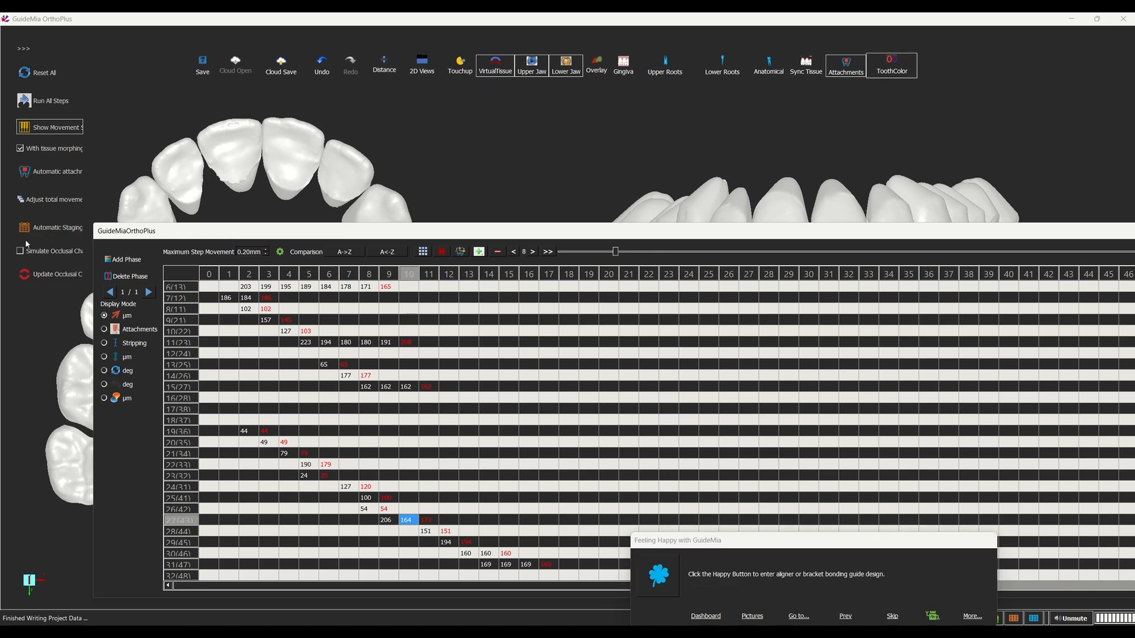
Run automatic staging on the adjusted movement plan and enter aligner or bracket bonding guide design.
{"action": "left_click", "coordinate": [42, 230]}
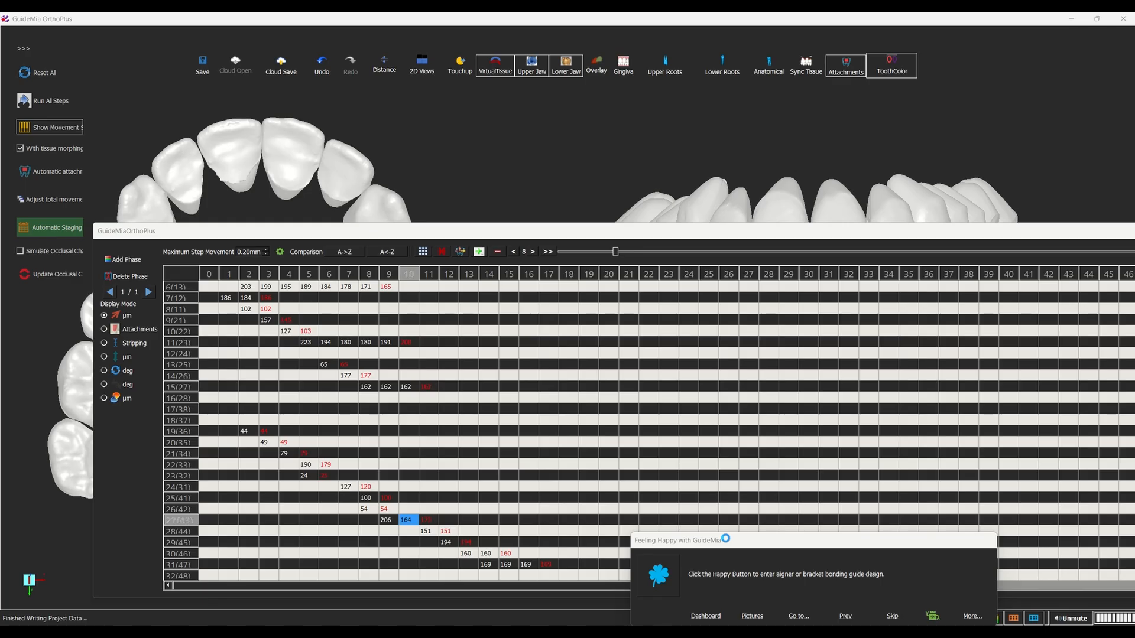
{"action": "left_click_drag", "start_coordinate": [727, 542], "coordinate": [485, 479]}
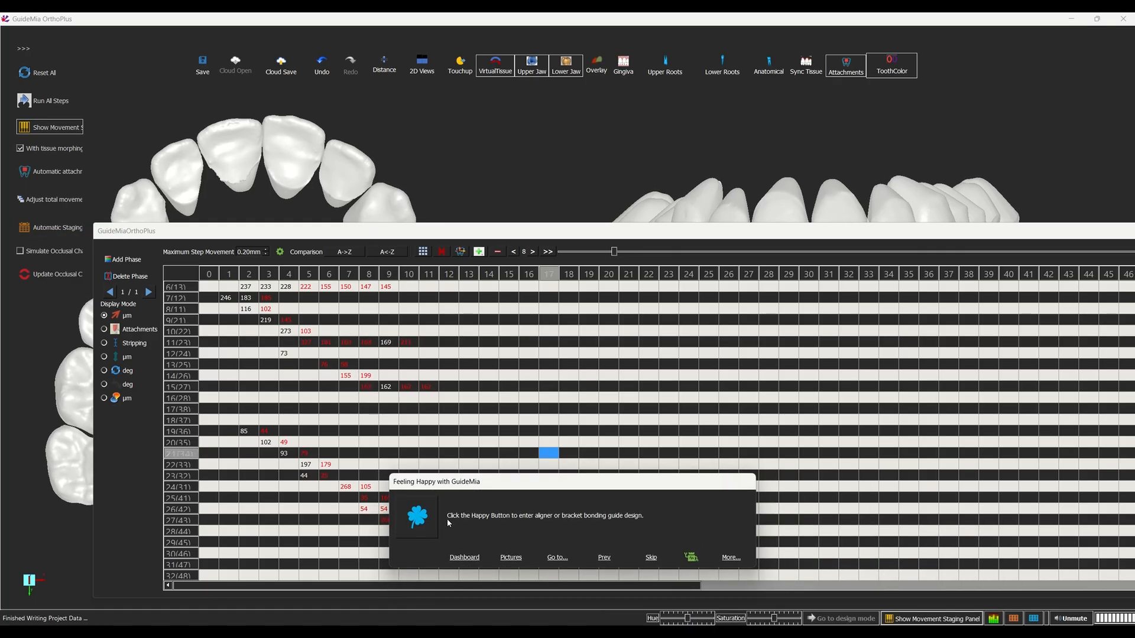
{"action": "left_click", "coordinate": [414, 518]}
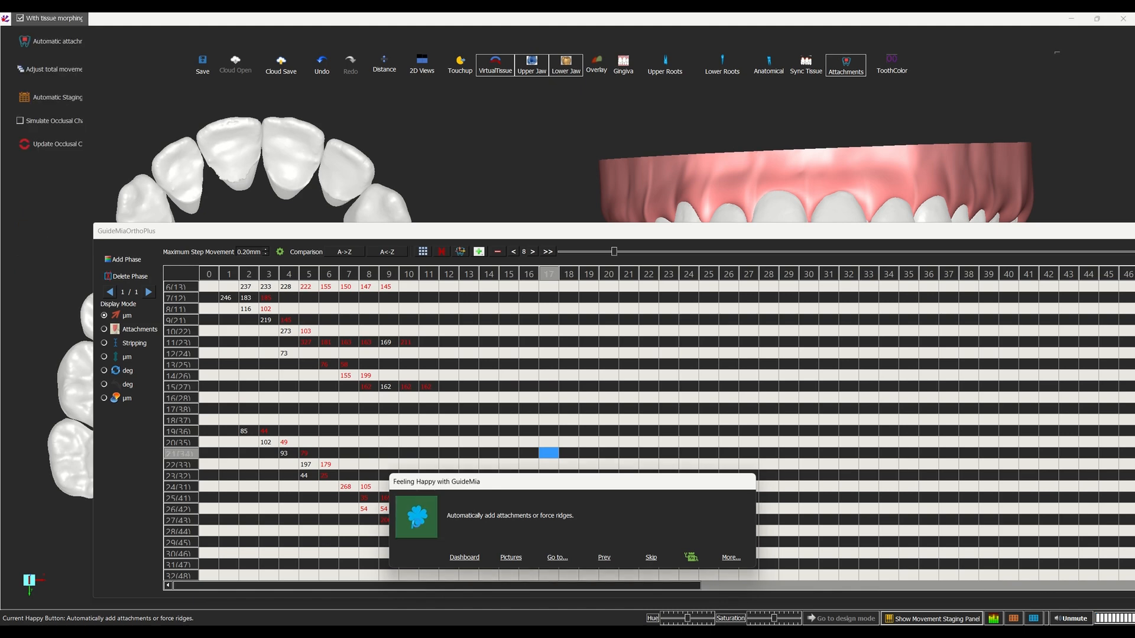
Add attachments automatically, clear the staging table from the jaw models, and inspect the attachments from the front and side.
{"action": "left_click", "coordinate": [417, 523]}
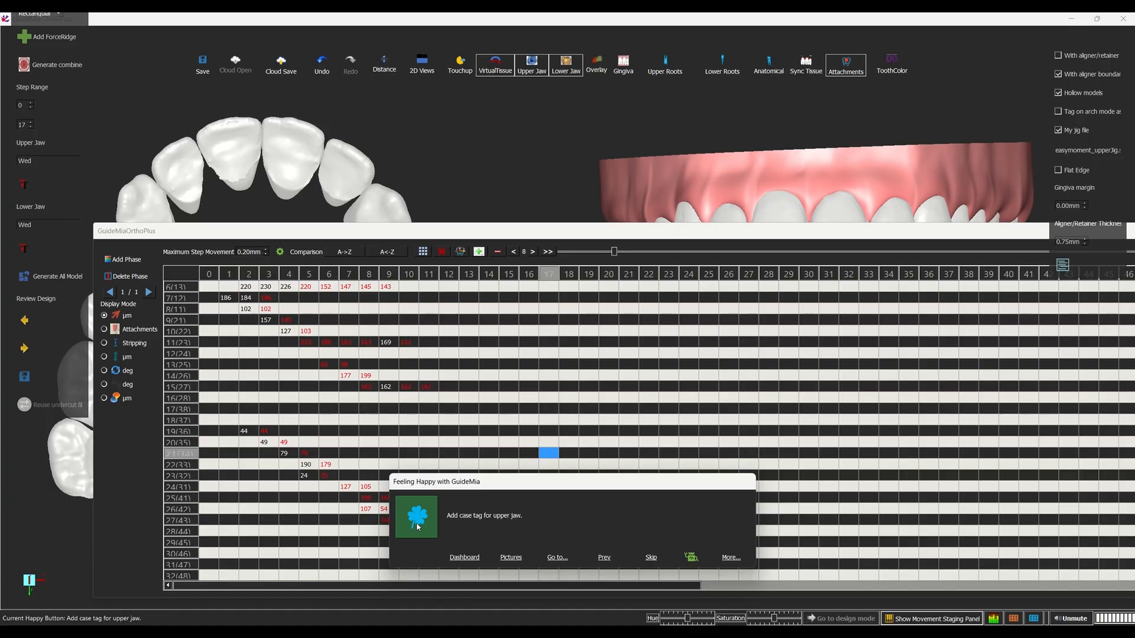
{"action": "left_click_drag", "start_coordinate": [760, 235], "coordinate": [739, 367]}
{"action": "right_click_drag", "start_coordinate": [579, 284], "coordinate": [524, 273]}
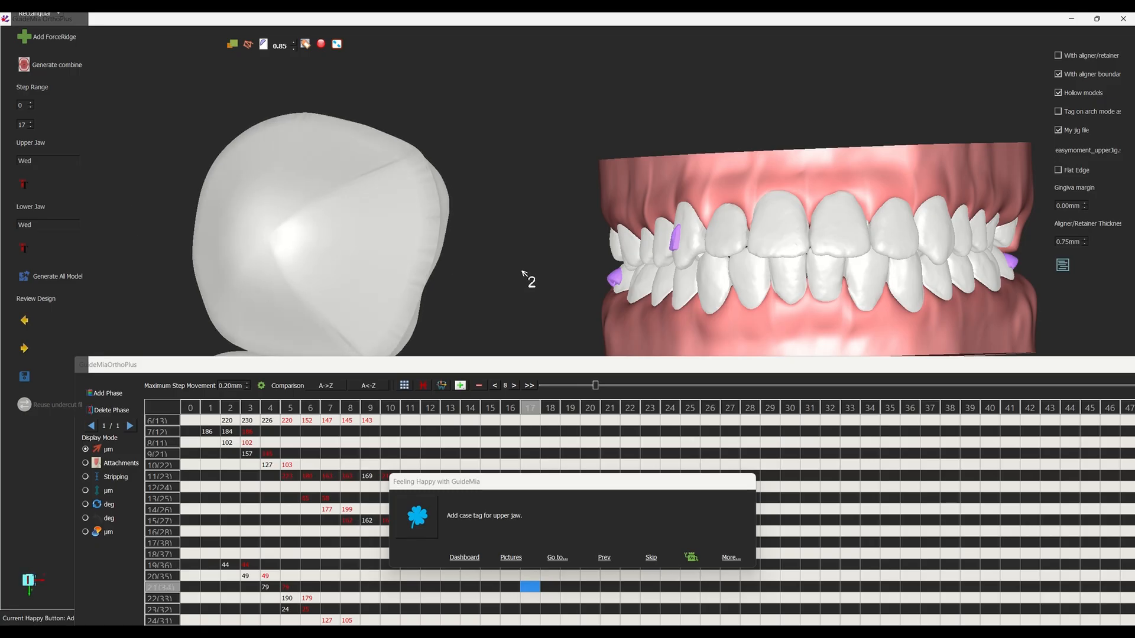
{"action": "right_click_drag", "start_coordinate": [738, 145], "coordinate": [822, 110]}
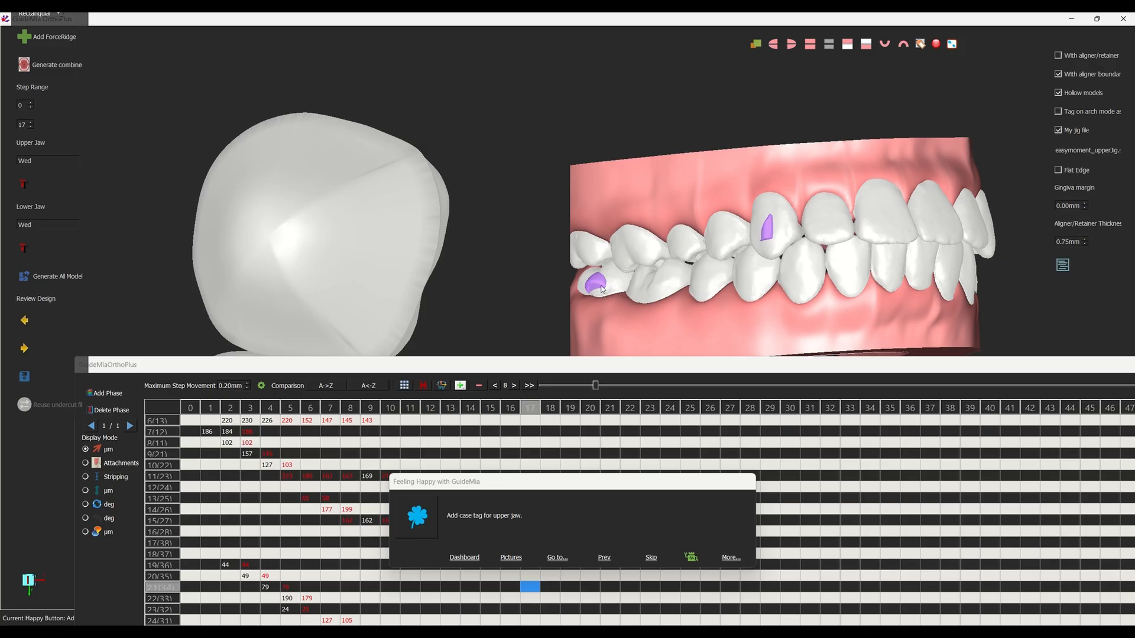
Delete tooth attachment 31 on the lower rear molar and tooth attachment 6 on the upper canine.
{"action": "right_click_drag", "start_coordinate": [775, 83], "coordinate": [755, 133]}
{"action": "right_click_drag", "start_coordinate": [748, 202], "coordinate": [786, 203]}
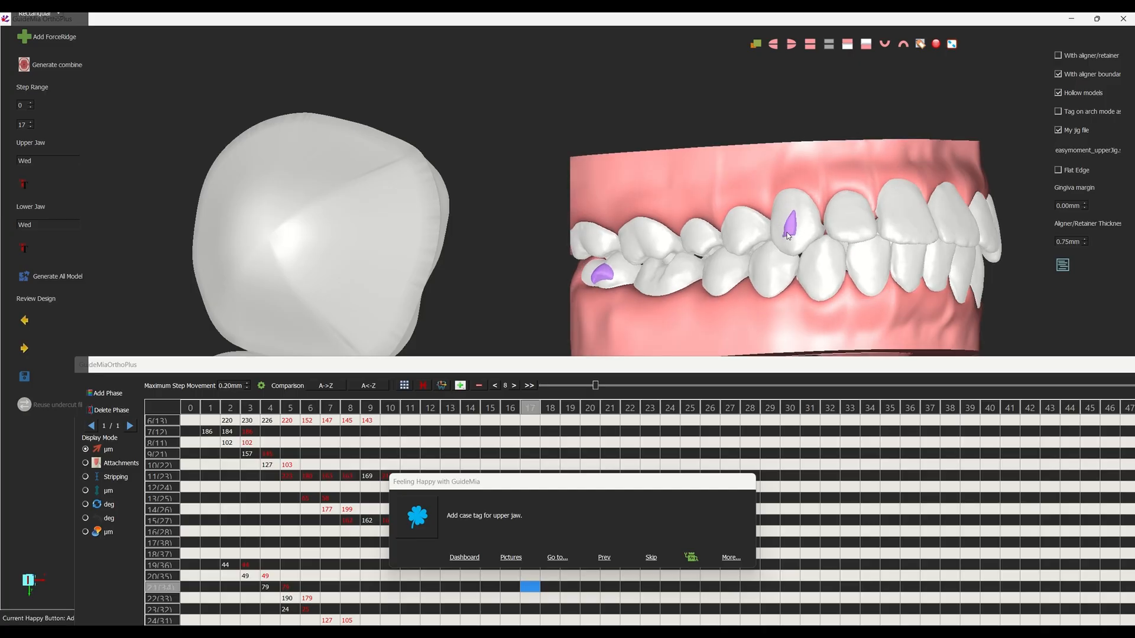
{"action": "right_click_drag", "start_coordinate": [779, 129], "coordinate": [737, 136]}
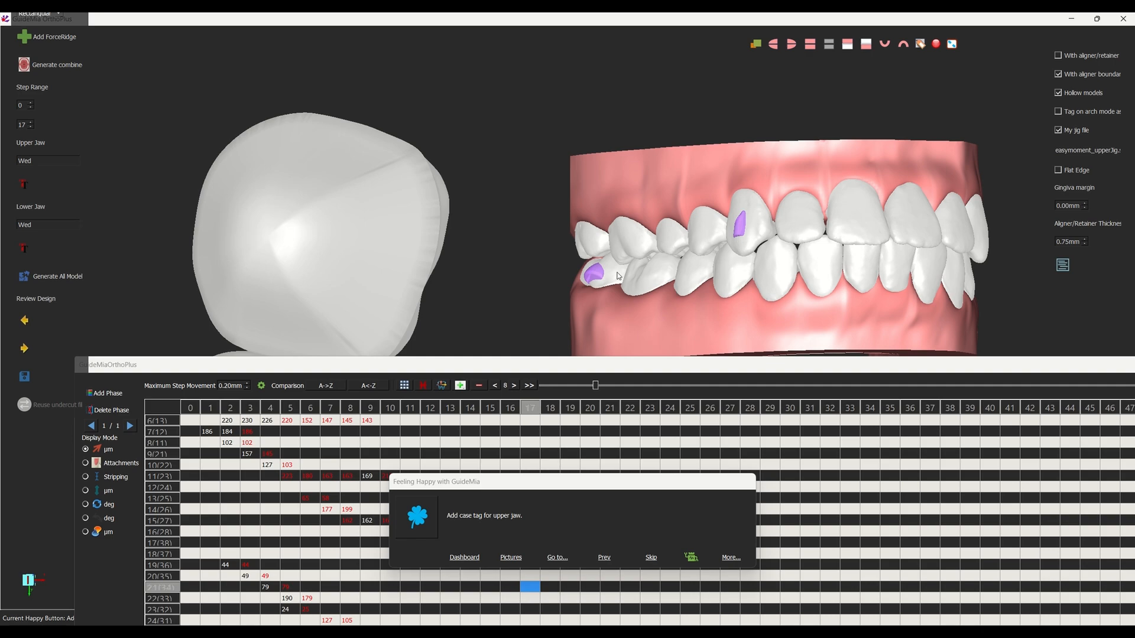
{"action": "right_click", "coordinate": [597, 276]}
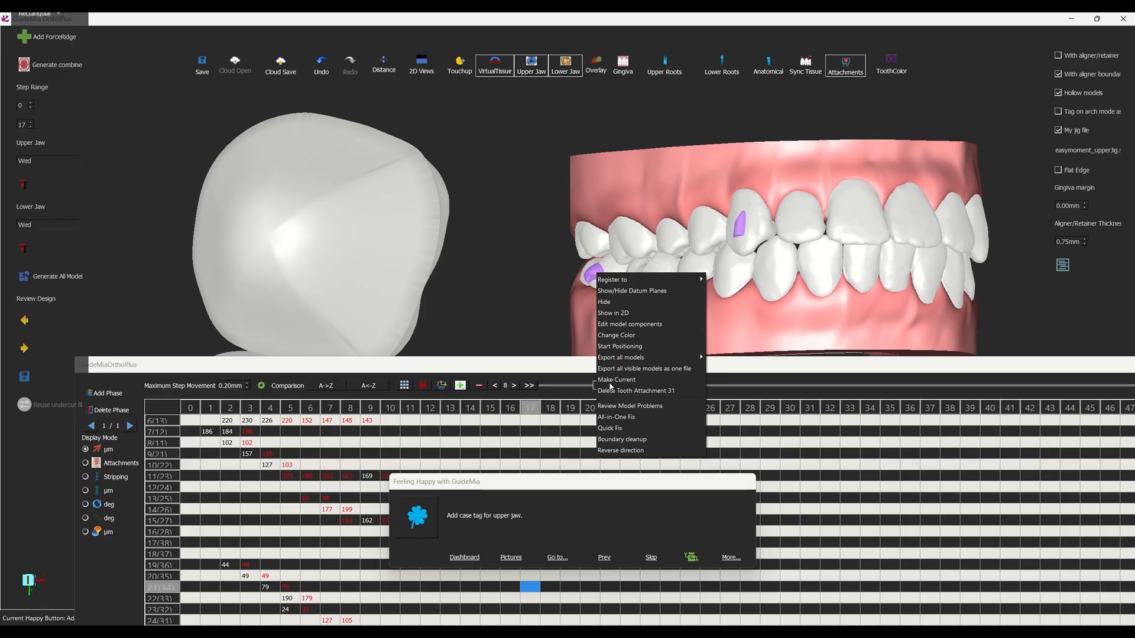
{"action": "left_click", "coordinate": [612, 391]}
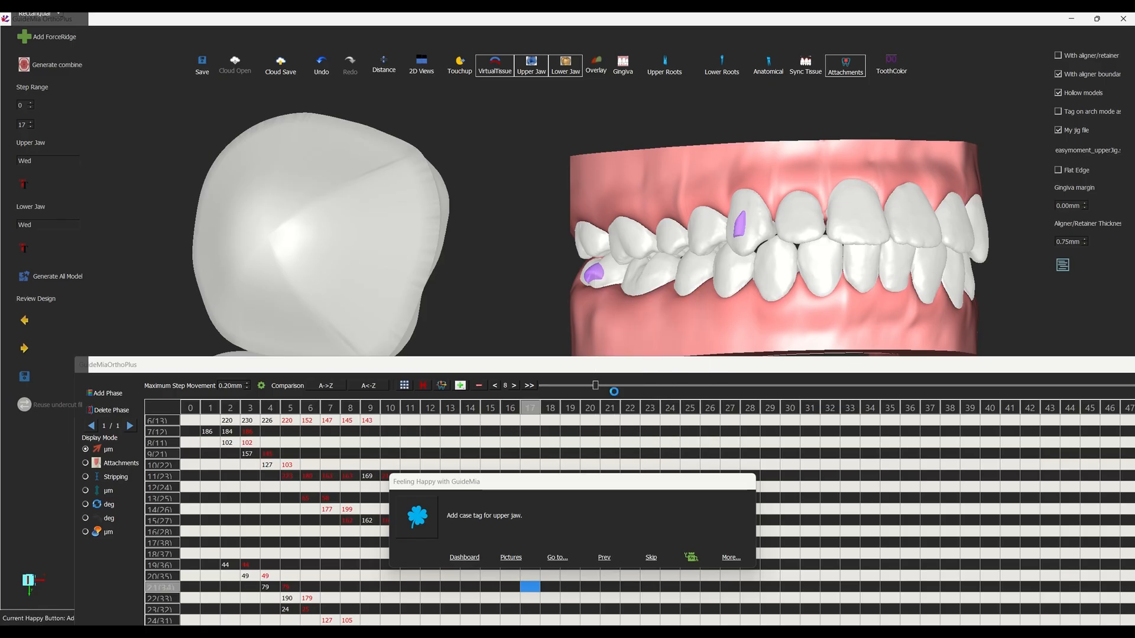
{"action": "right_click", "coordinate": [741, 225]}
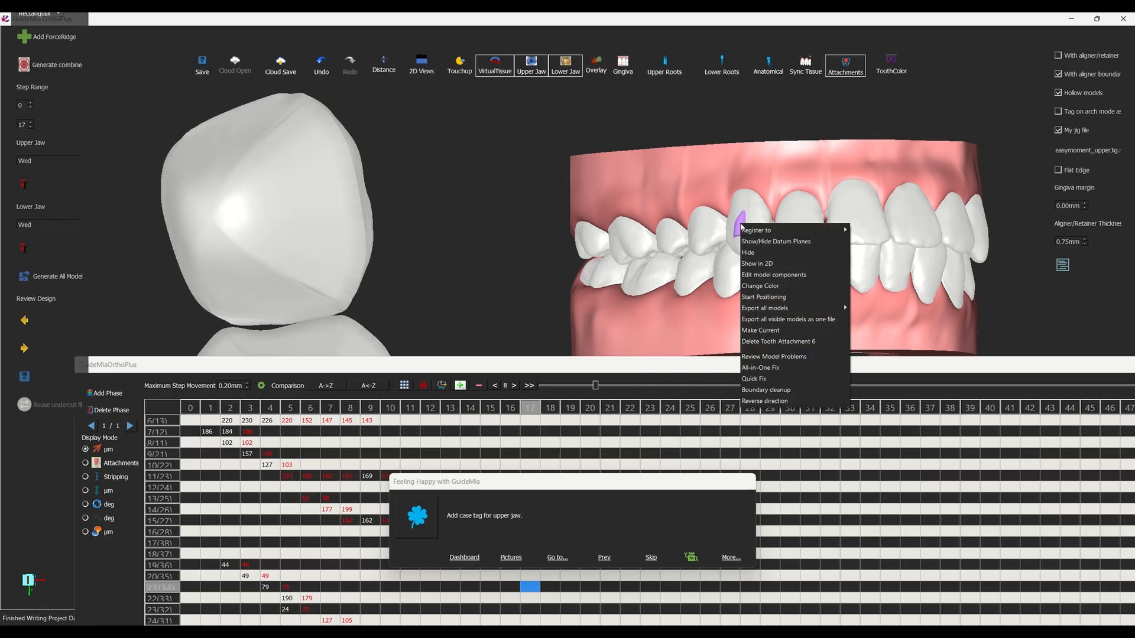
{"action": "left_click", "coordinate": [763, 343]}
Delete tooth attachment 18 from the rear lower molar on the opposite side of the jaw.
{"action": "left_click_drag", "start_coordinate": [858, 104], "coordinate": [709, 101]}
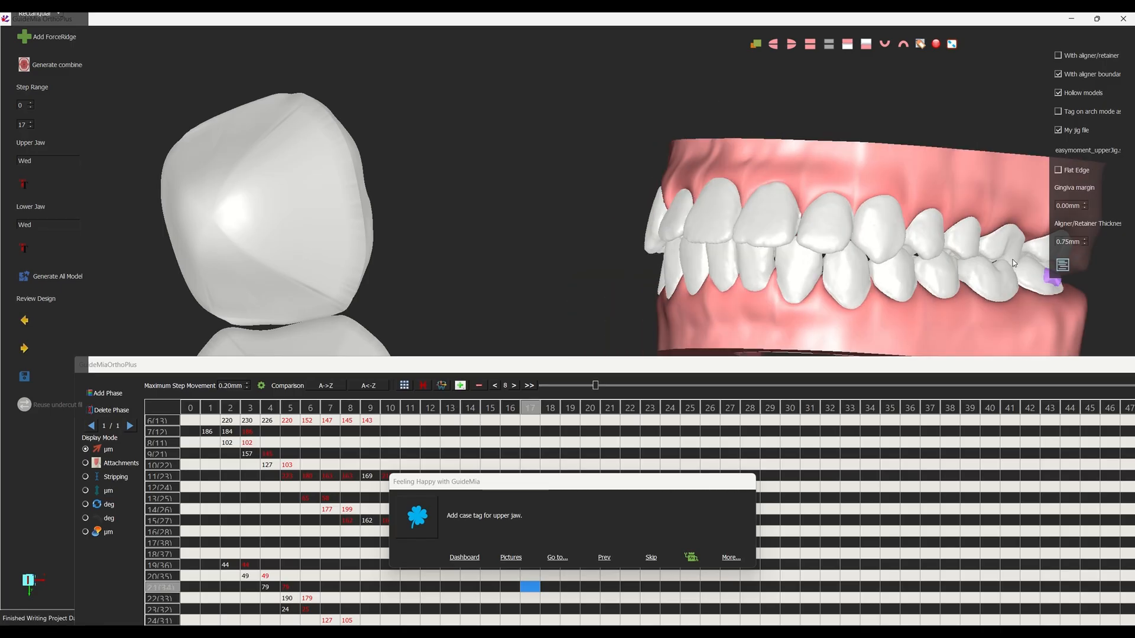
{"action": "left_click_drag", "start_coordinate": [899, 115], "coordinate": [863, 201]}
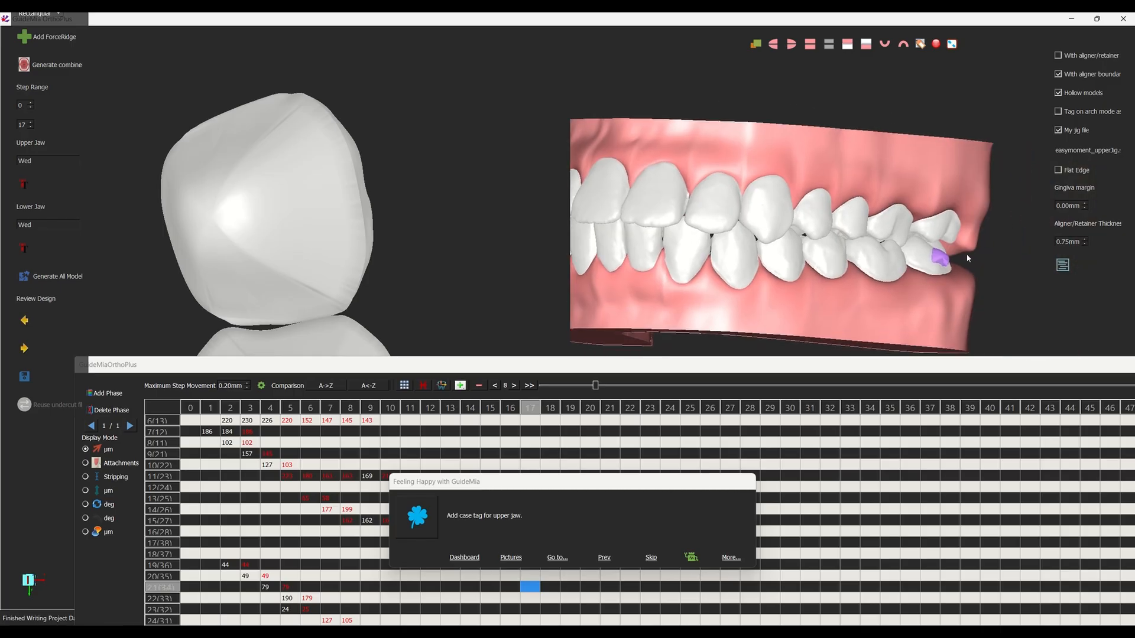
{"action": "right_click", "coordinate": [943, 260]}
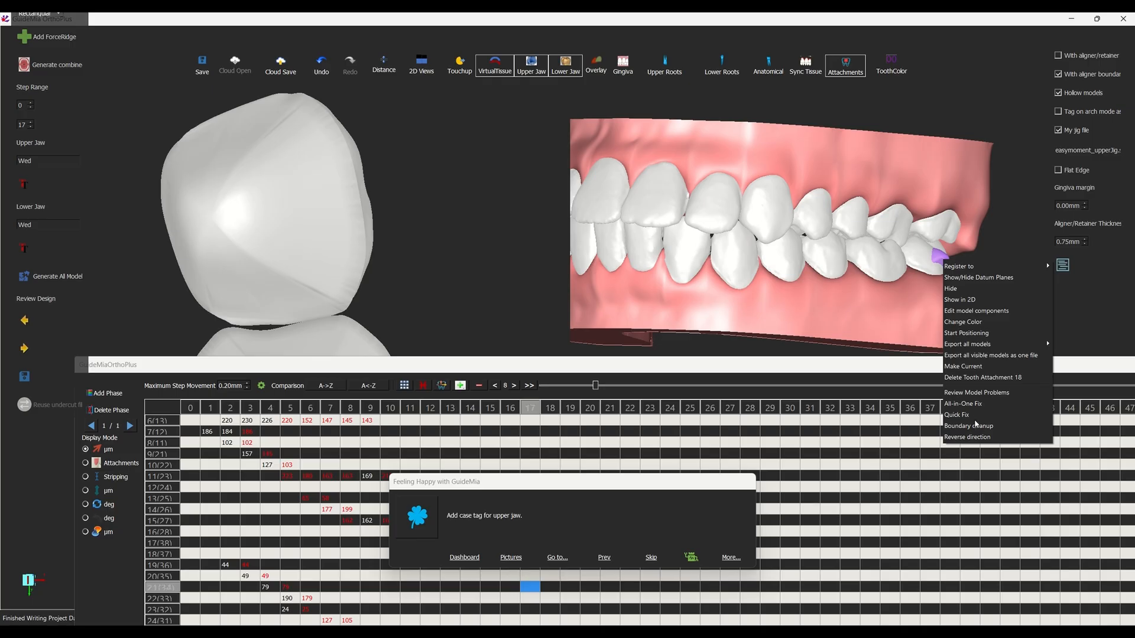
{"action": "left_click", "coordinate": [976, 378]}
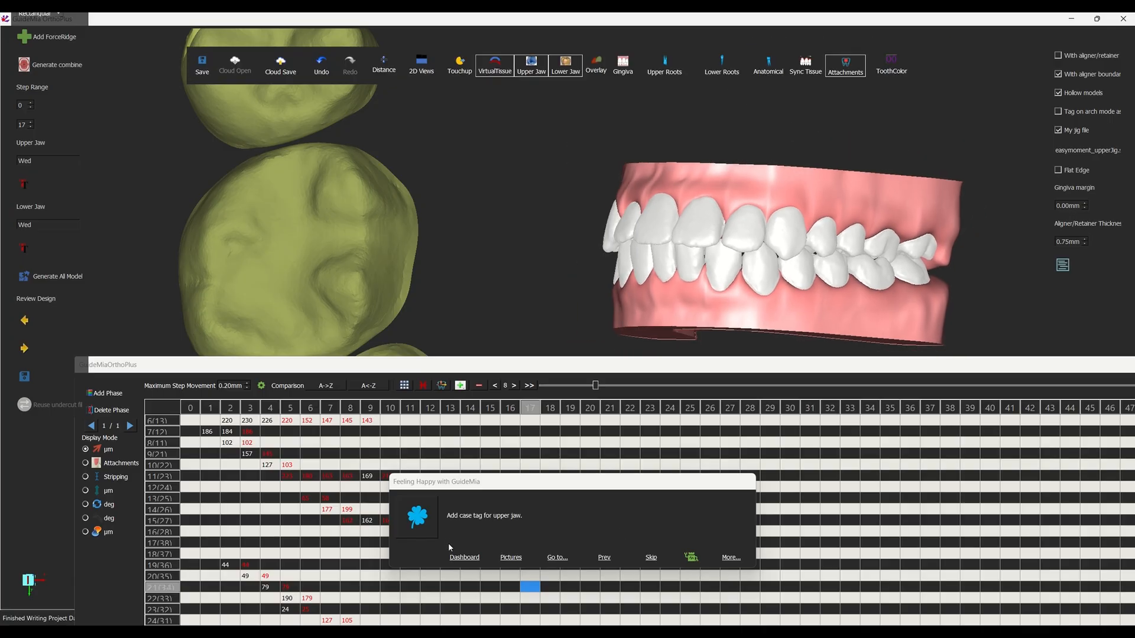
Confirm the upper jaw case tag and start generating its aligner models and cutting paths, acknowledging the plan validation issues and risks.
{"action": "middle_click_drag", "start_coordinate": [595, 144], "coordinate": [690, 173]}
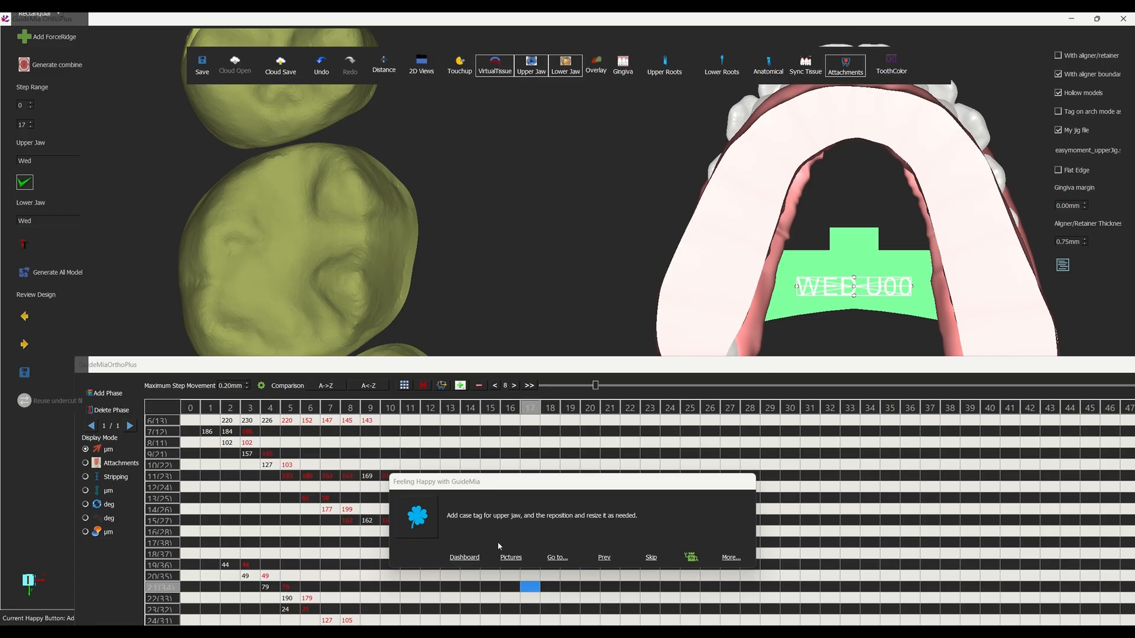
{"action": "left_click", "coordinate": [418, 527]}
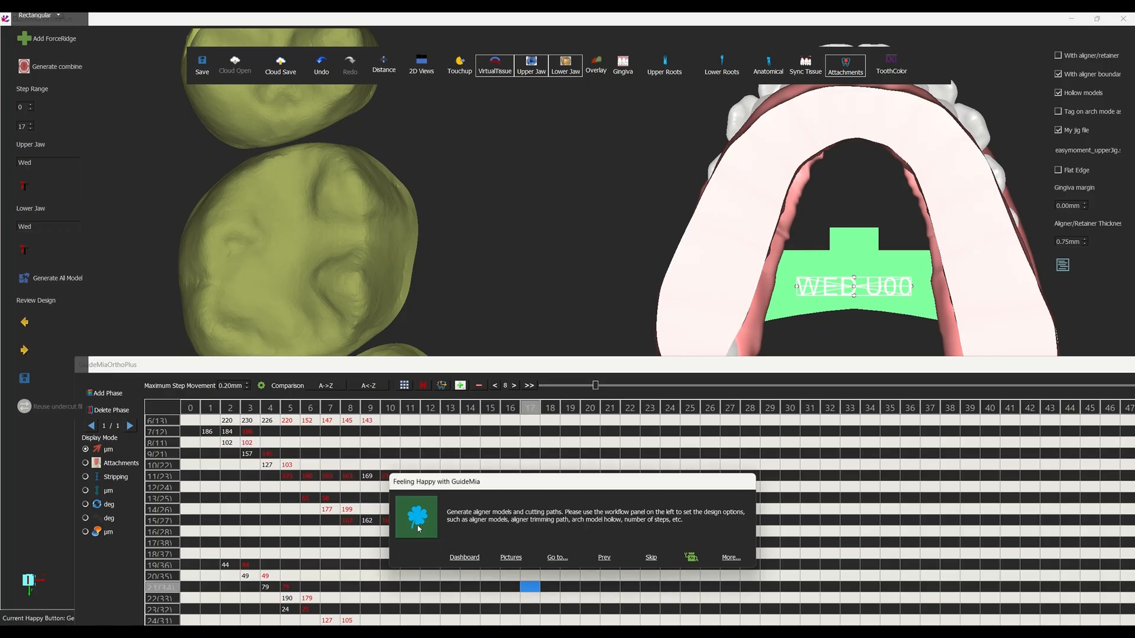
{"action": "left_click", "coordinate": [418, 527]}
{"action": "left_click", "coordinate": [643, 406]}
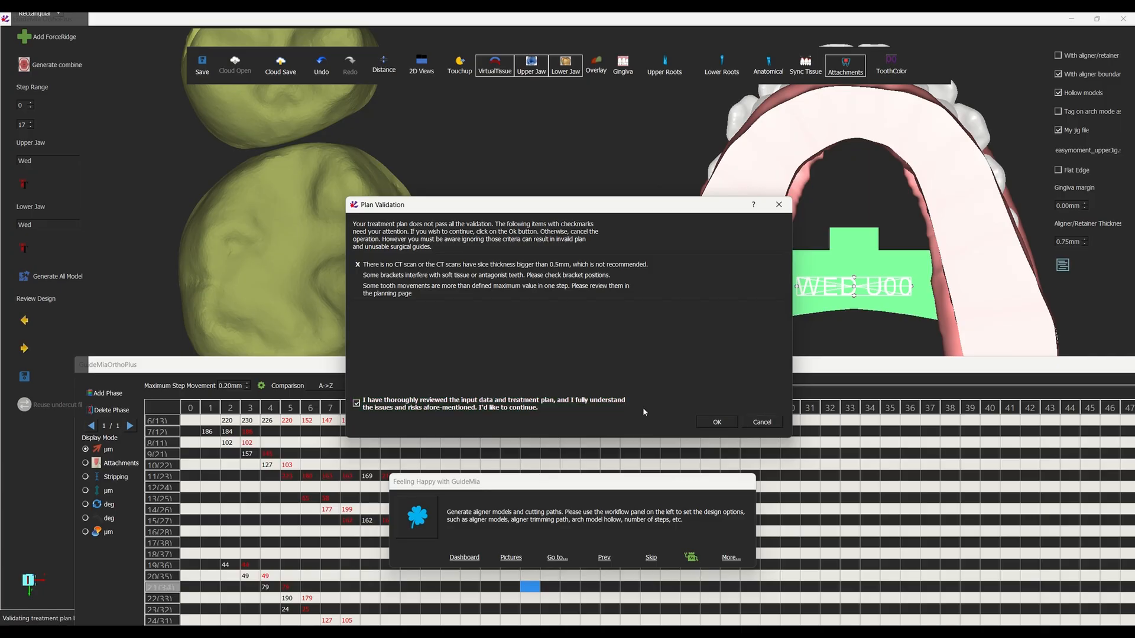
{"action": "left_click", "coordinate": [717, 421]}
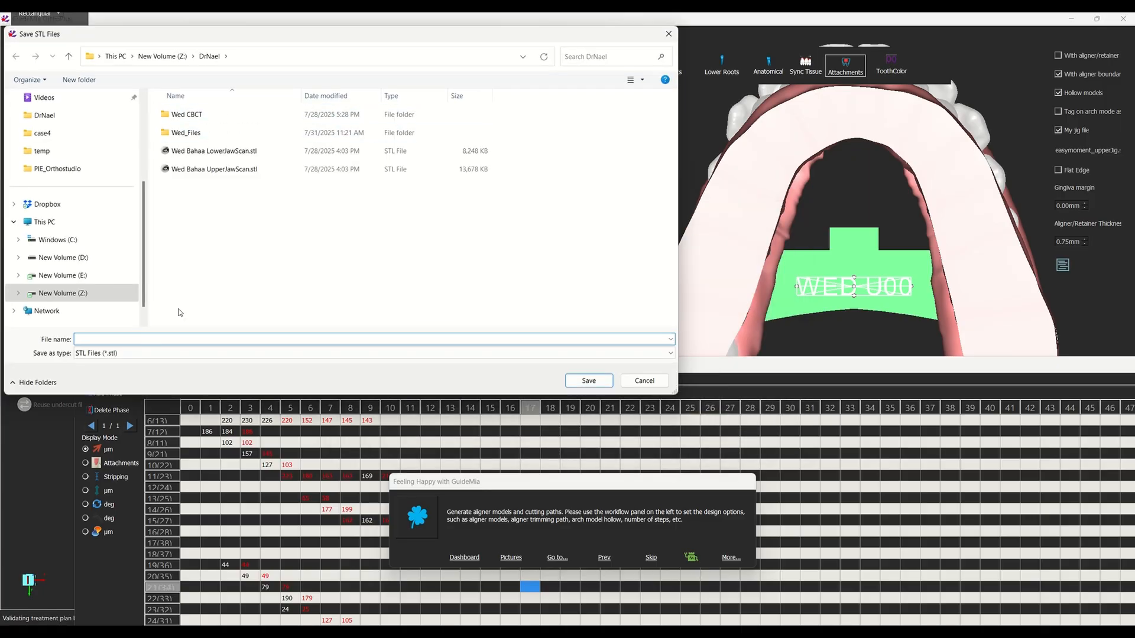
Create a new folder named Design in the case directory for the STL files.
{"action": "right_click", "coordinate": [251, 279]}
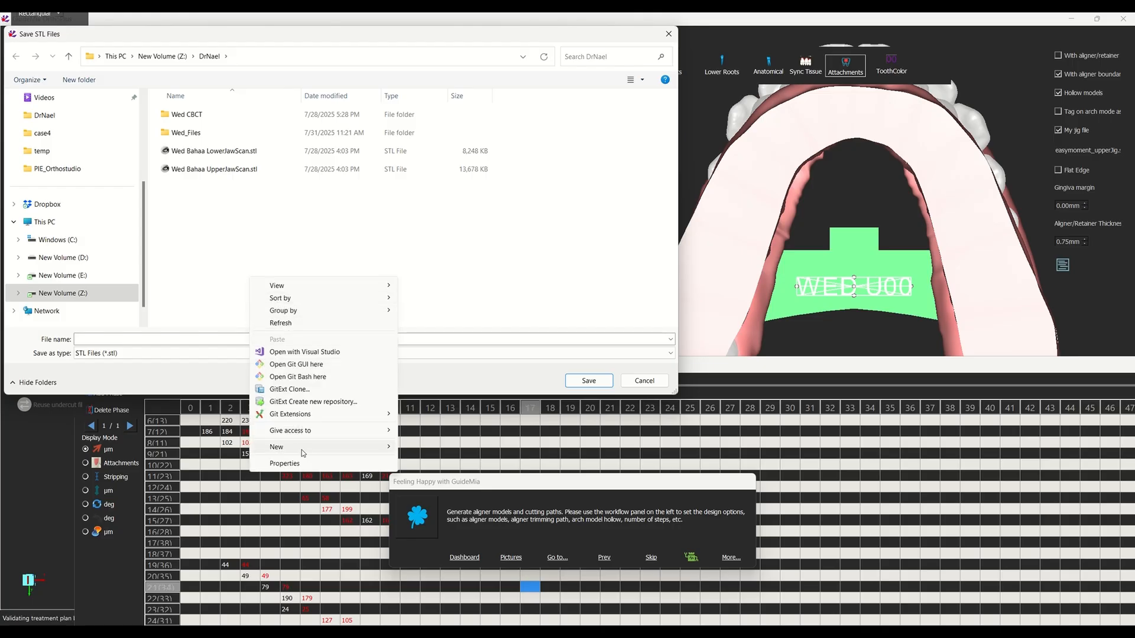
{"action": "mouse_move", "coordinate": [299, 448]}
{"action": "left_click", "coordinate": [450, 451]}
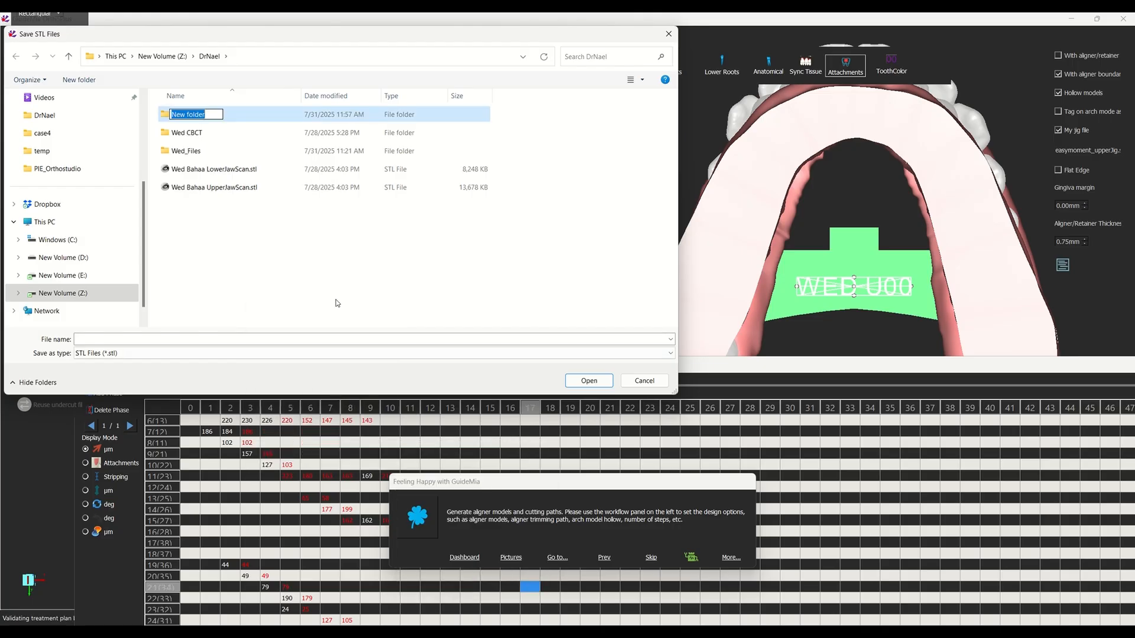
{"action": "type", "text": "Des"}
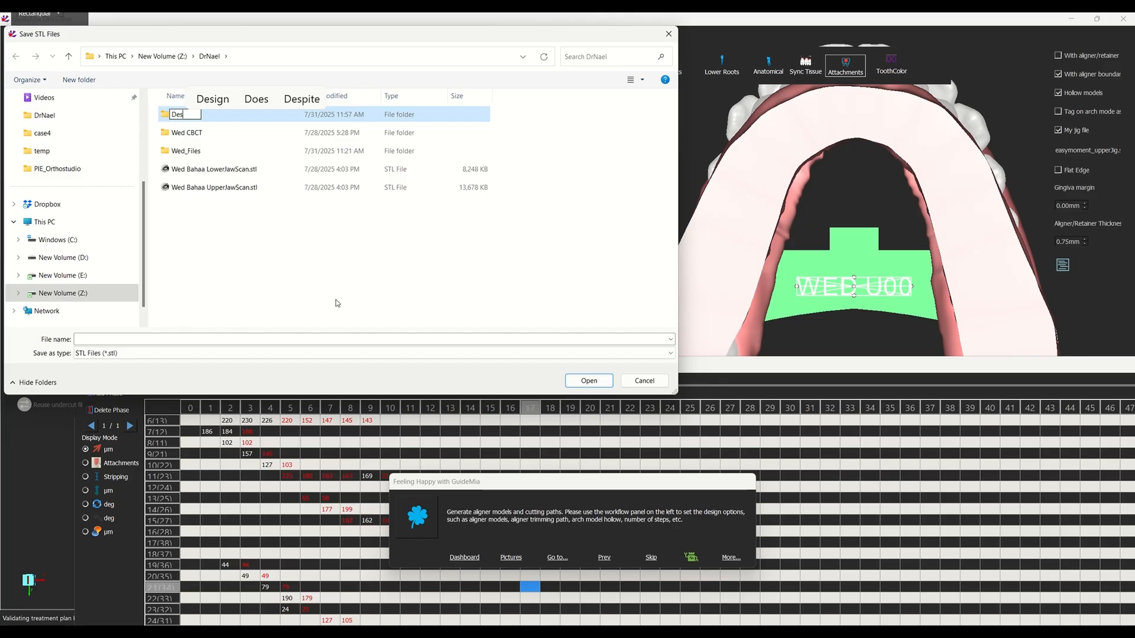
{"action": "type", "text": "ign"}
{"action": "key", "text": "Return"}
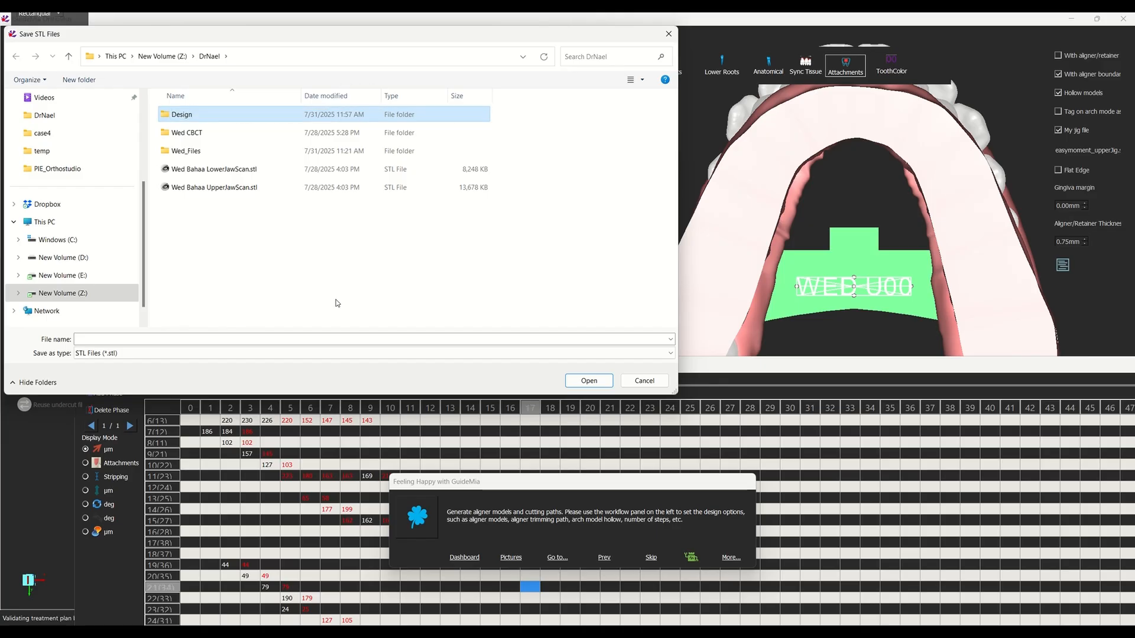
Save the upper jaw STL files in the Design folder, using the case tag name as the file name.
{"action": "double_click", "coordinate": [240, 116]}
{"action": "left_click", "coordinate": [190, 341]}
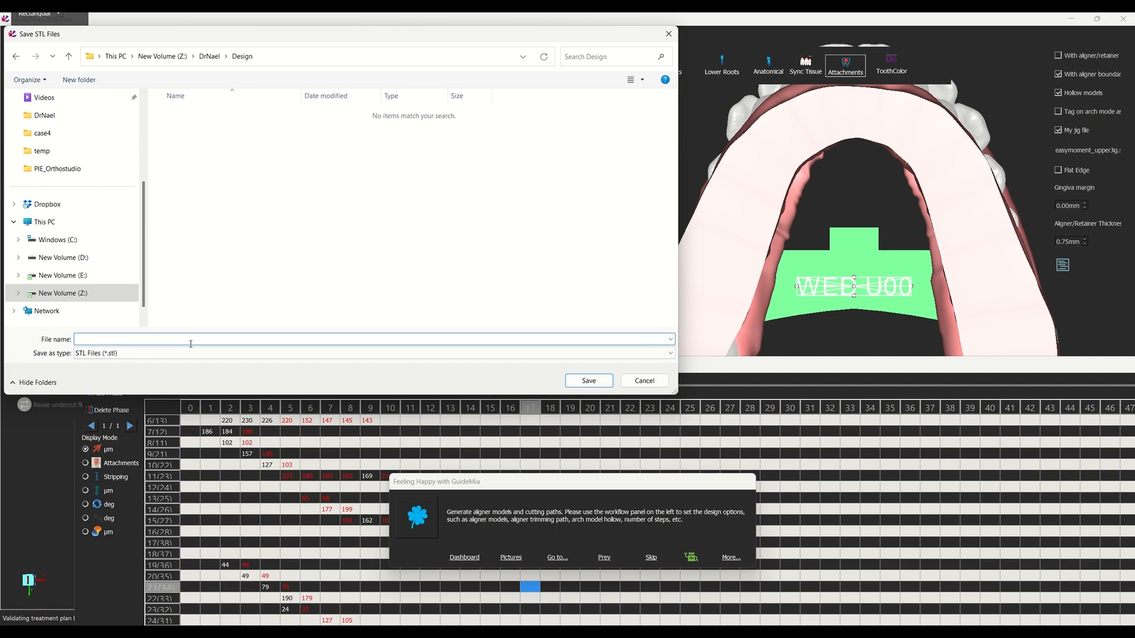
{"action": "type", "text": "Wed"}
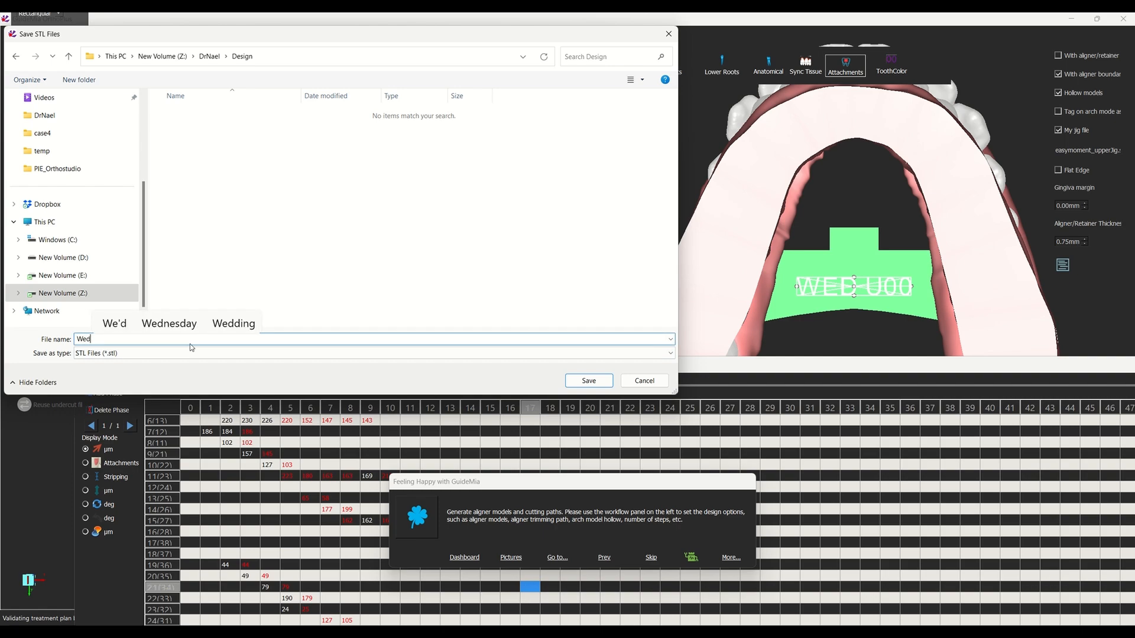
{"action": "key", "text": "Return"}
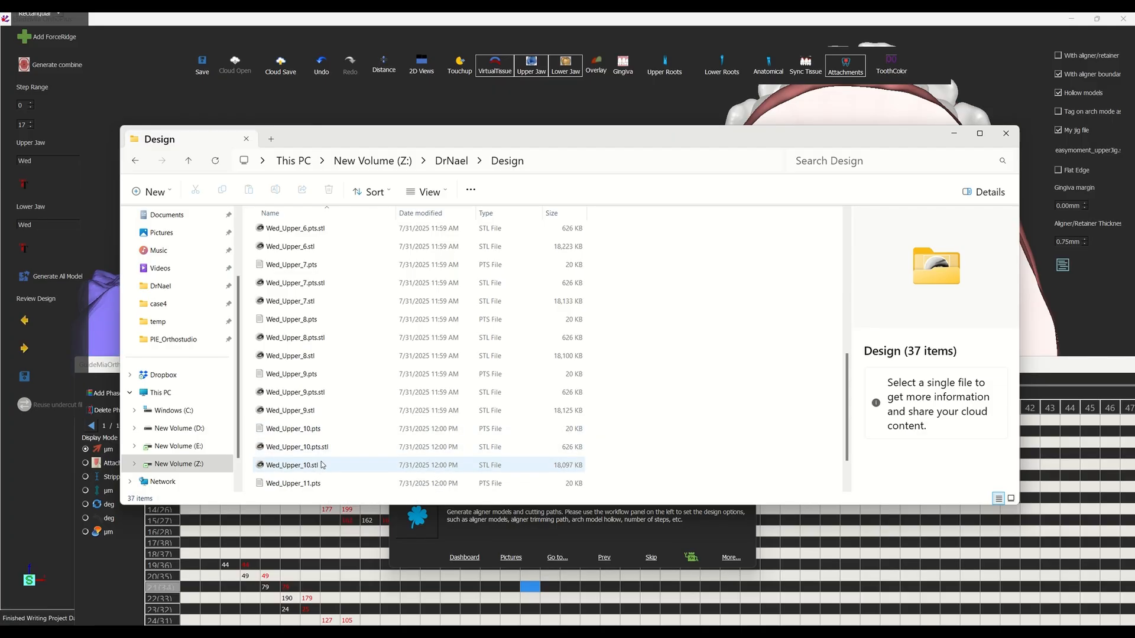
Open the exported upper step 10 STL in MeshLab and examine its teeth, engraved tag, hollow underside and jig.
{"action": "double_click", "coordinate": [319, 466]}
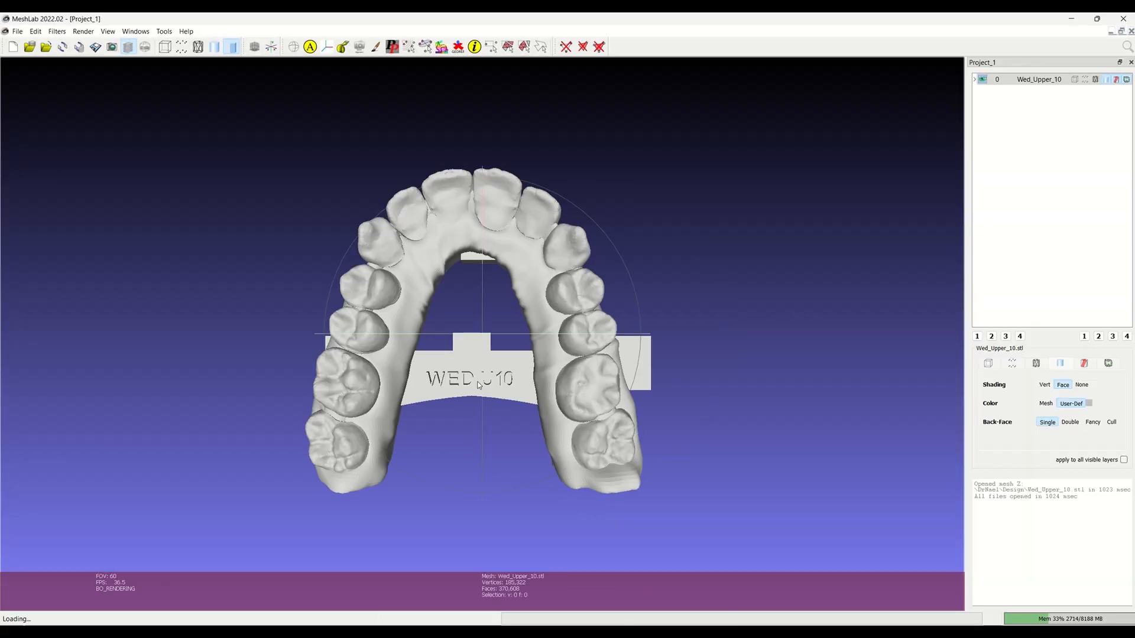
{"action": "left_click_drag", "start_coordinate": [520, 405], "coordinate": [400, 399]}
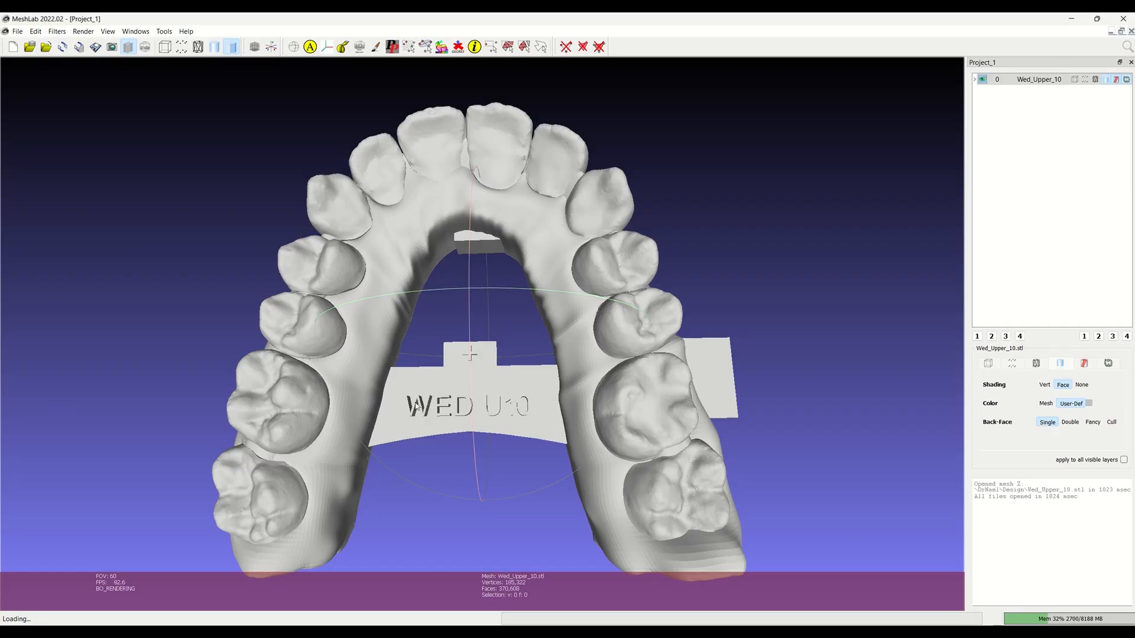
{"action": "left_click_drag", "start_coordinate": [492, 413], "coordinate": [413, 372]}
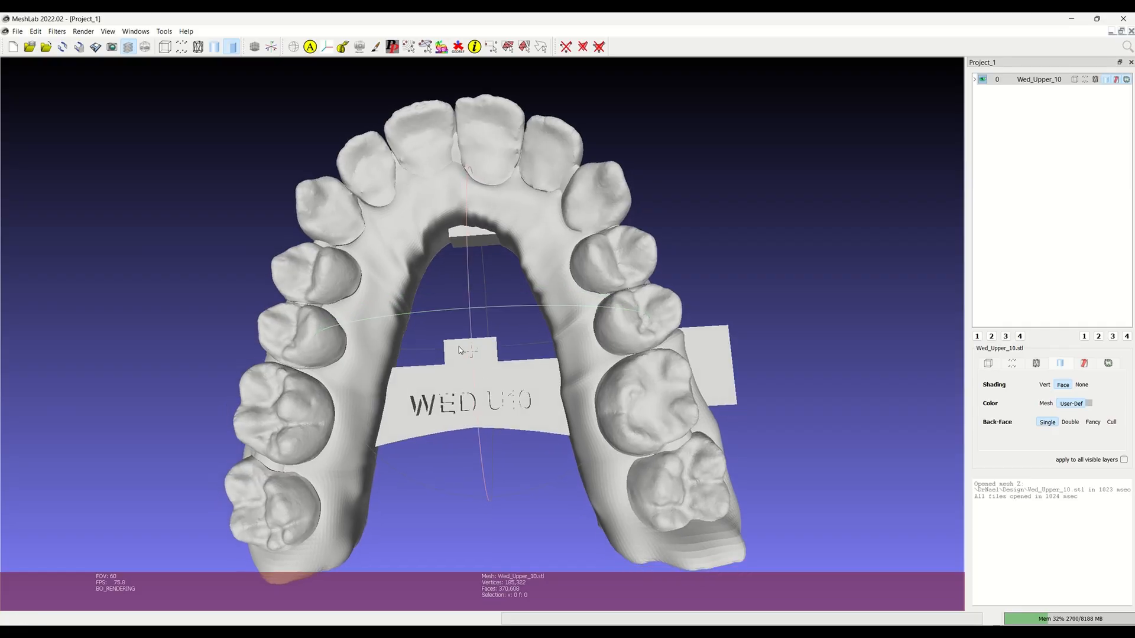
{"action": "left_click_drag", "start_coordinate": [419, 264], "coordinate": [407, 335]}
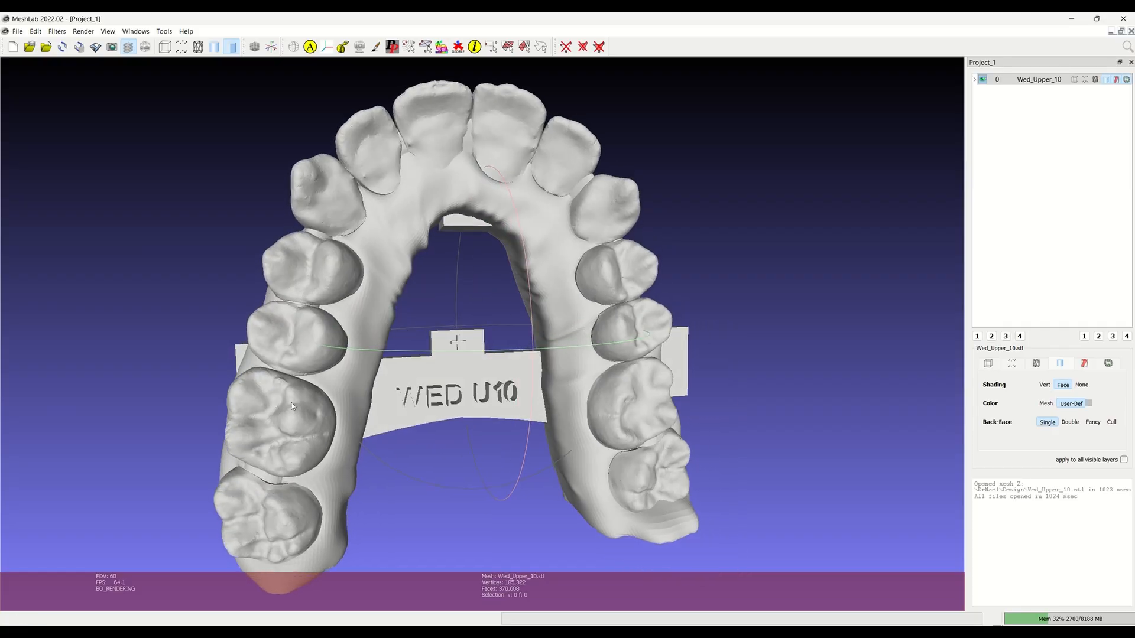
{"action": "left_click_drag", "start_coordinate": [306, 270], "coordinate": [565, 161]}
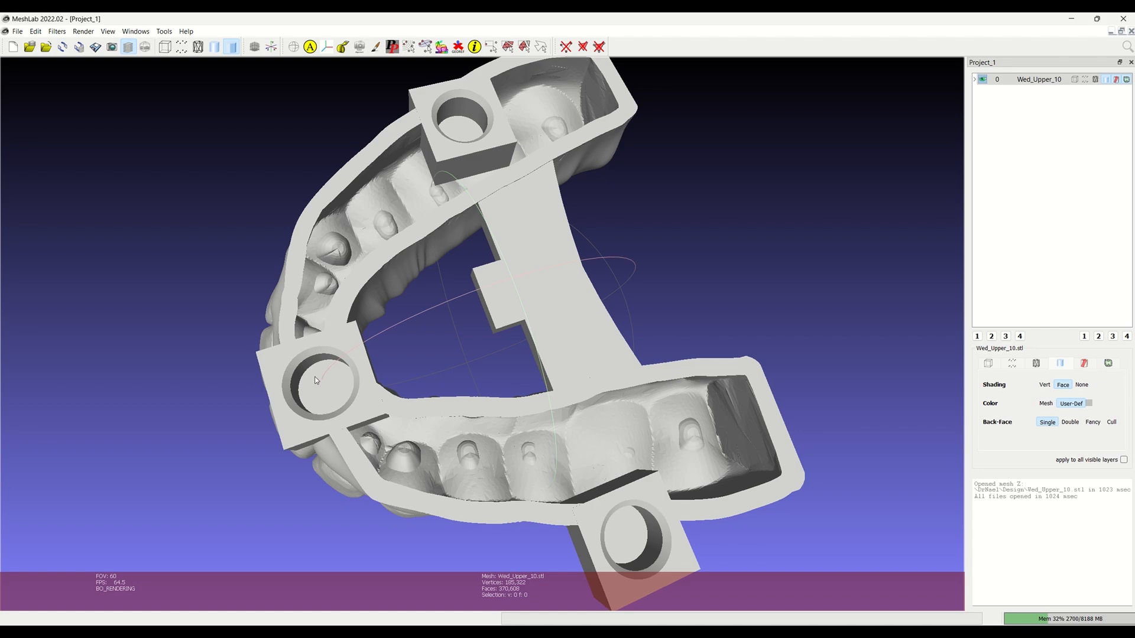
{"action": "left_click_drag", "start_coordinate": [336, 366], "coordinate": [662, 272]}
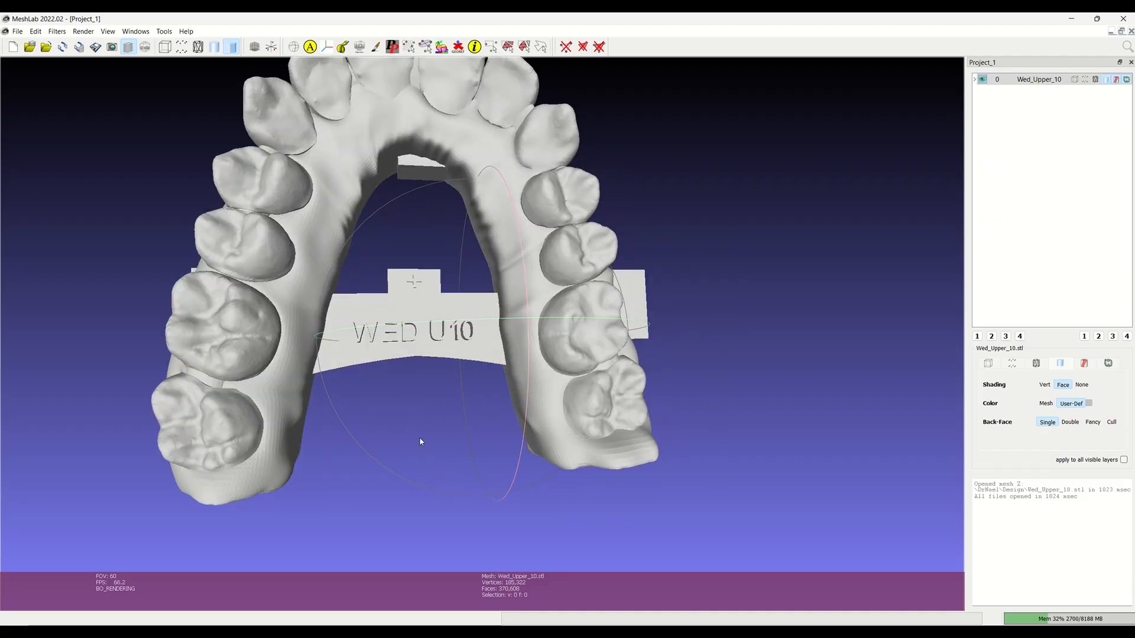
Review the remaining exported upper jaw files in the Design folder, then minimize MeshLab and the folder to return to GuideMia OrthoPlus.
{"action": "left_click_drag", "start_coordinate": [483, 16], "coordinate": [783, 75]}
{"action": "left_click", "coordinate": [299, 137]}
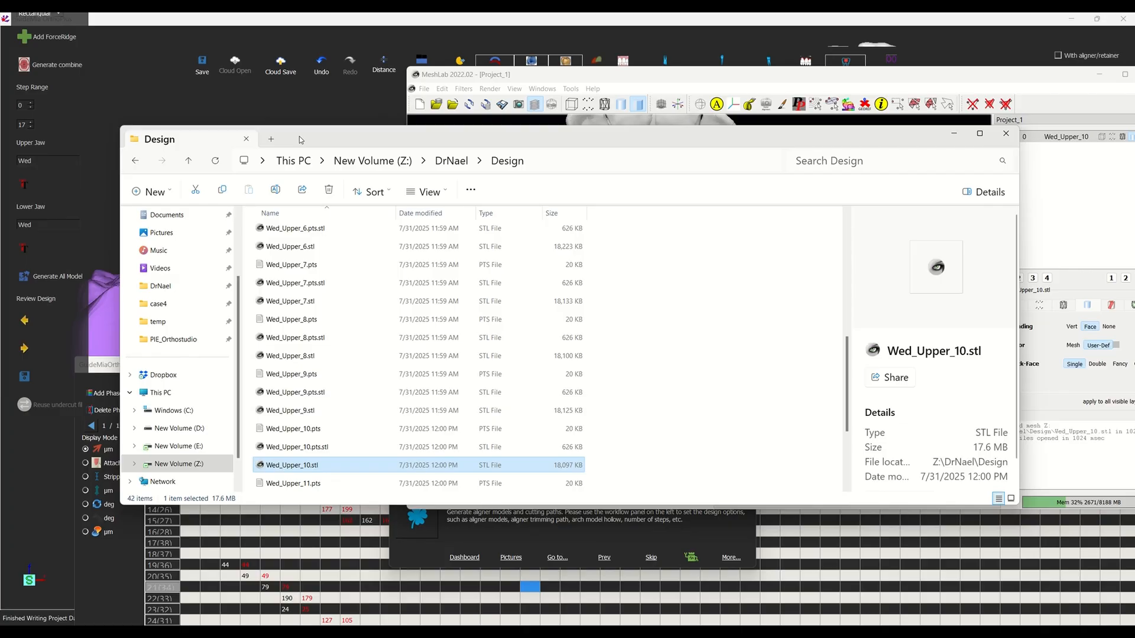
{"action": "scroll", "coordinate": [361, 311], "scroll_direction": "down", "scroll_amount": 3}
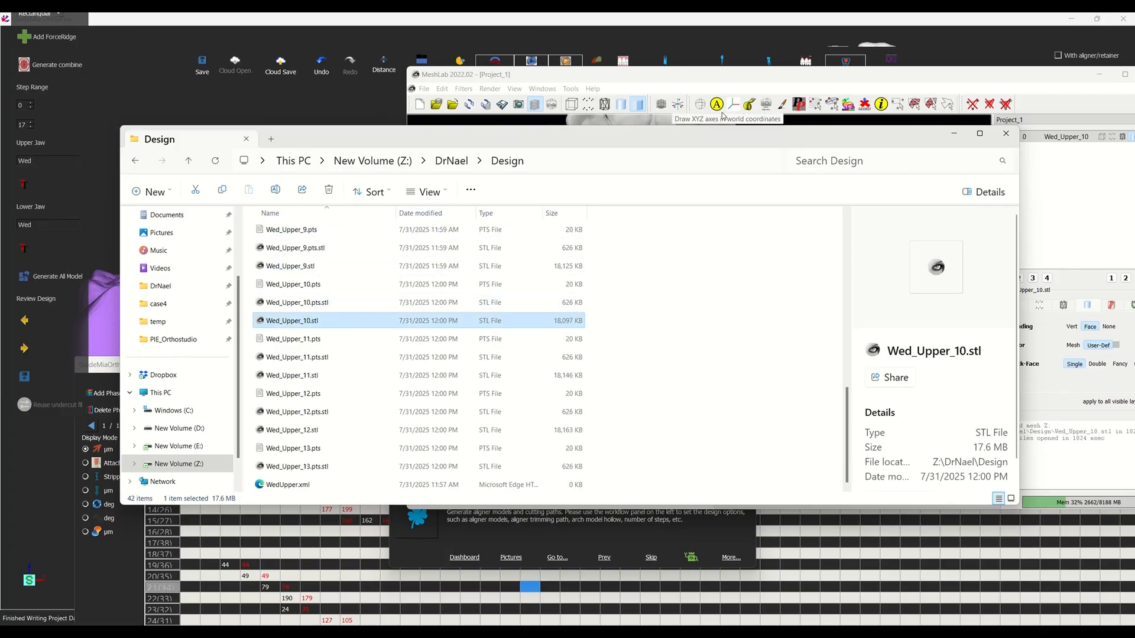
{"action": "left_click_drag", "start_coordinate": [733, 79], "coordinate": [669, 81]}
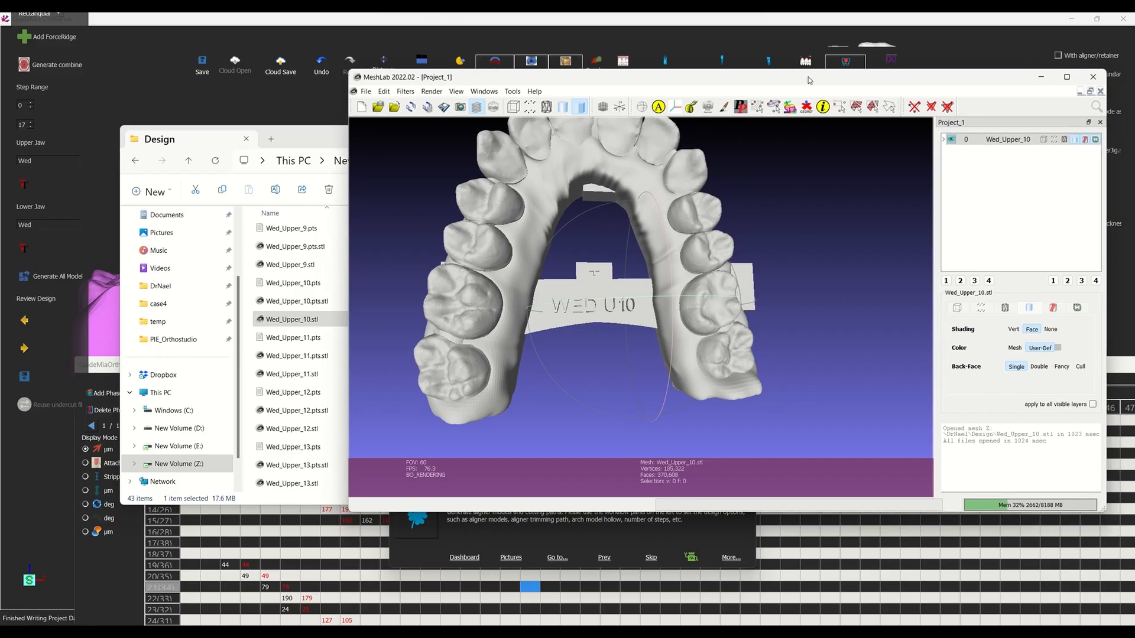
{"action": "left_click", "coordinate": [943, 19]}
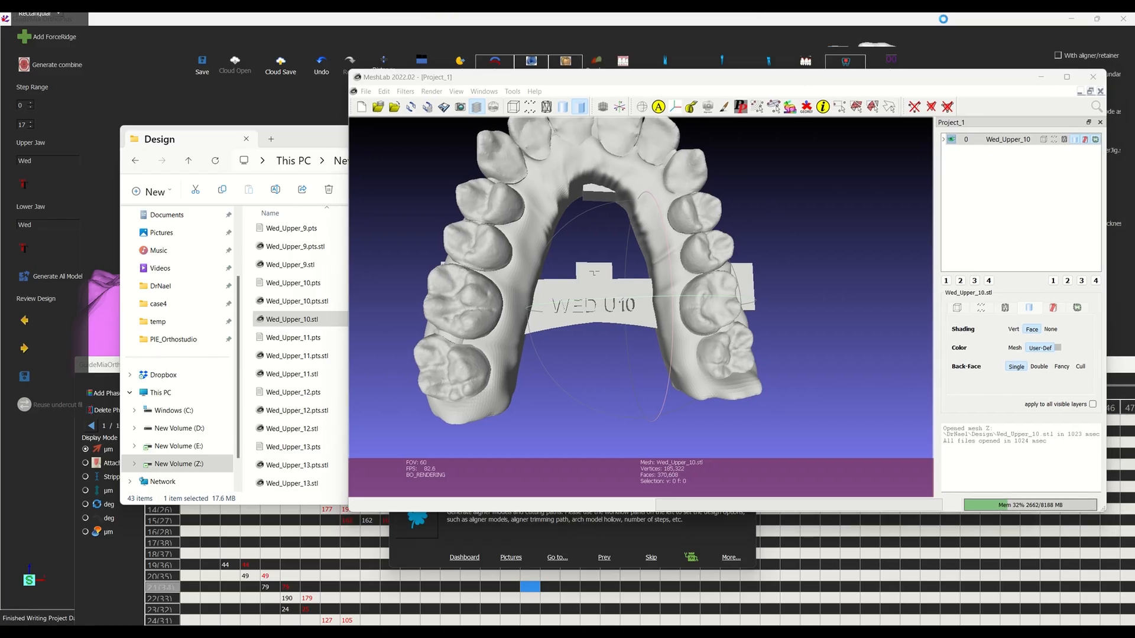
{"action": "left_click", "coordinate": [1041, 76]}
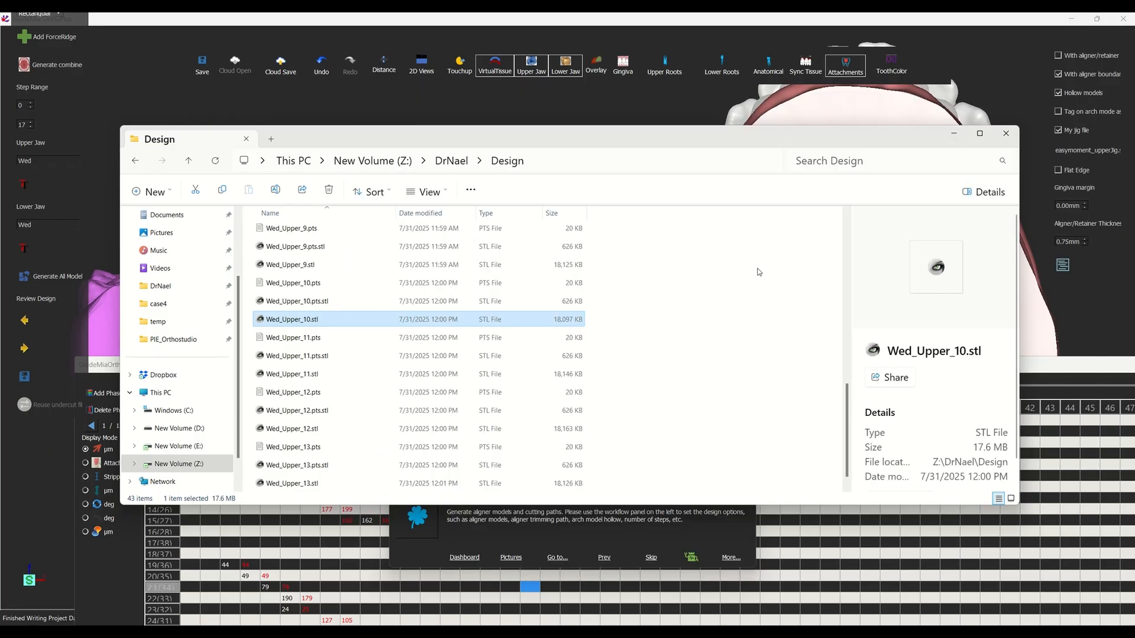
{"action": "scroll", "coordinate": [803, 228], "scroll_direction": "down", "scroll_amount": 1}
{"action": "left_click", "coordinate": [954, 135]}
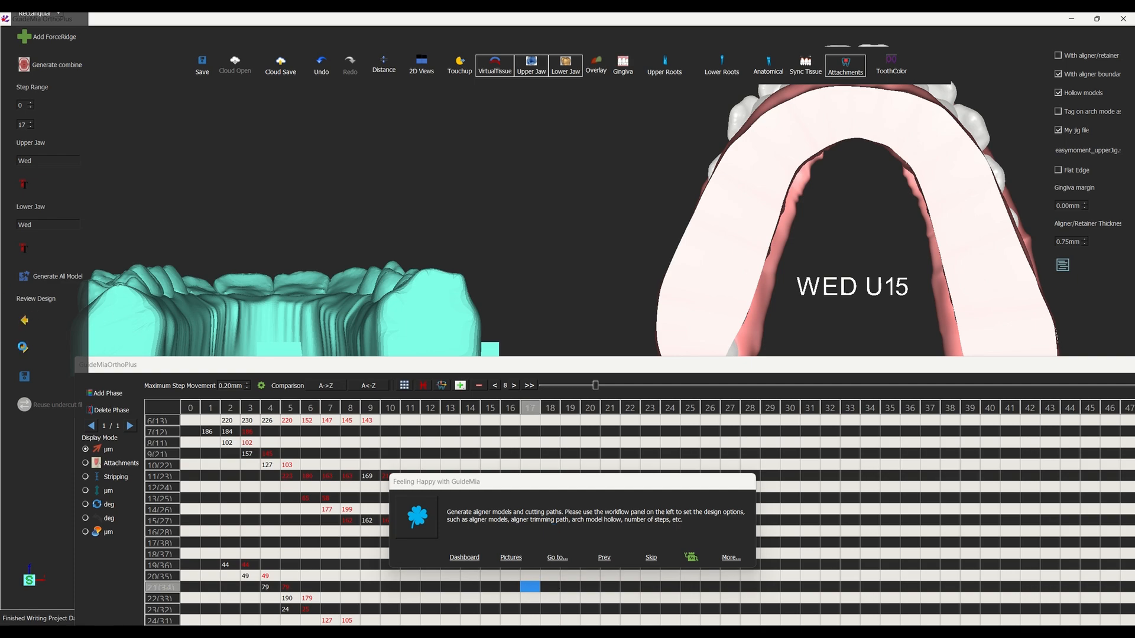
Advance to the lower jaw and start generating its aligner models, accepting the plan validation issues.
{"action": "left_click", "coordinate": [417, 520]}
{"action": "left_click", "coordinate": [417, 520]}
{"action": "left_click", "coordinate": [722, 423]}
Save the lower jaw STL files in the Design folder under the case tag name and decline saving web review files.
{"action": "double_click", "coordinate": [183, 114]}
{"action": "left_click", "coordinate": [96, 341]}
{"action": "type", "text": "We"}
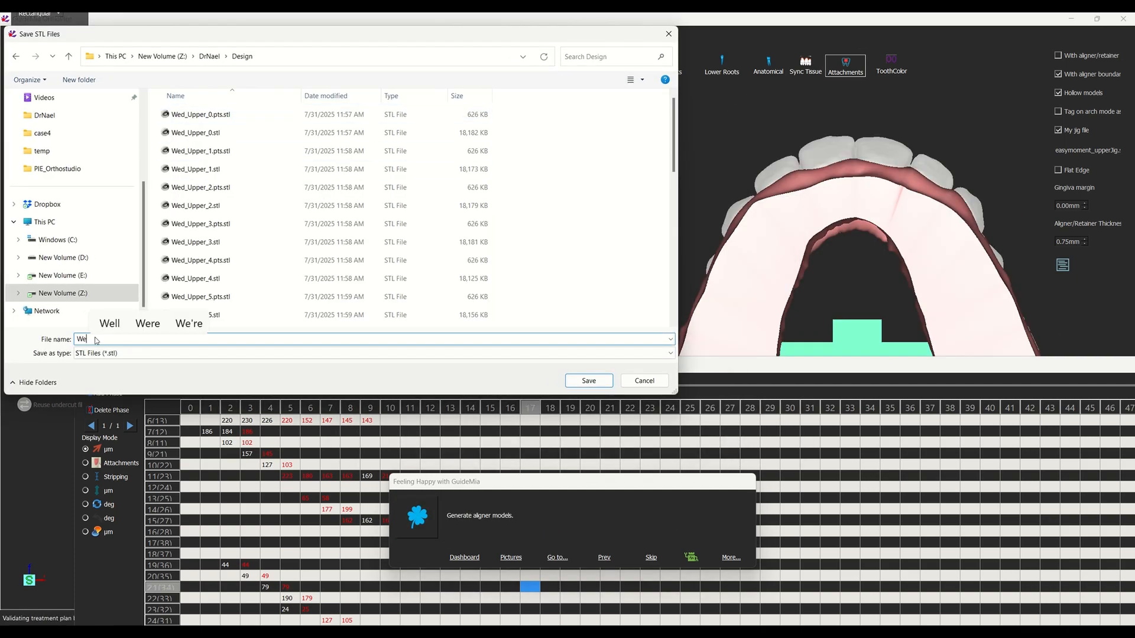
{"action": "type", "text": "d"}
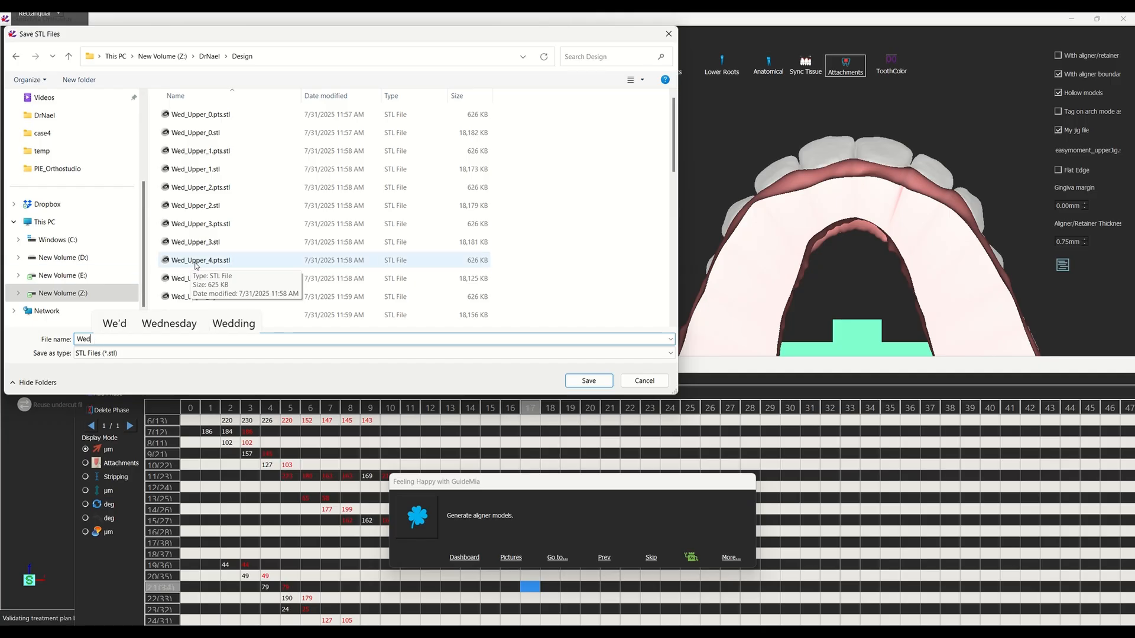
{"action": "key", "text": "Return"}
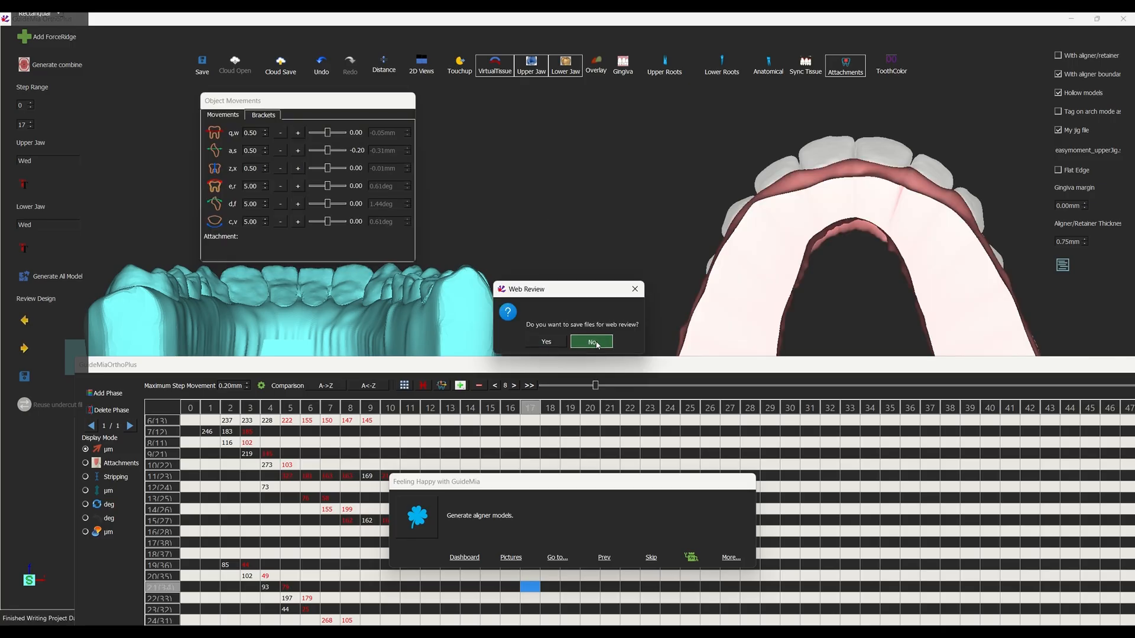
{"action": "left_click", "coordinate": [592, 342]}
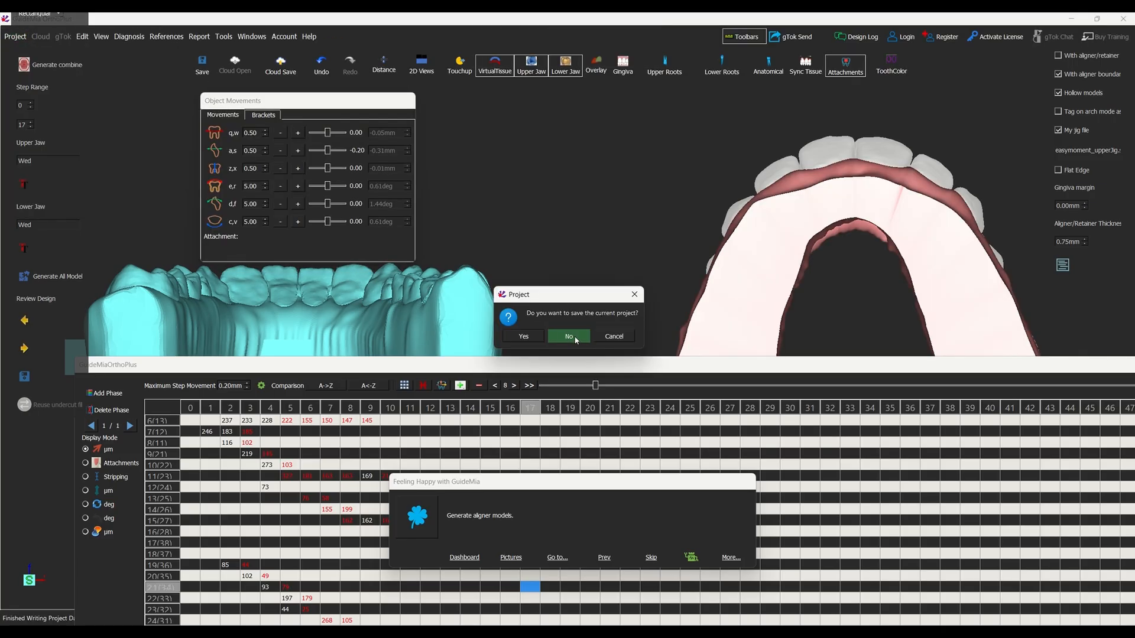